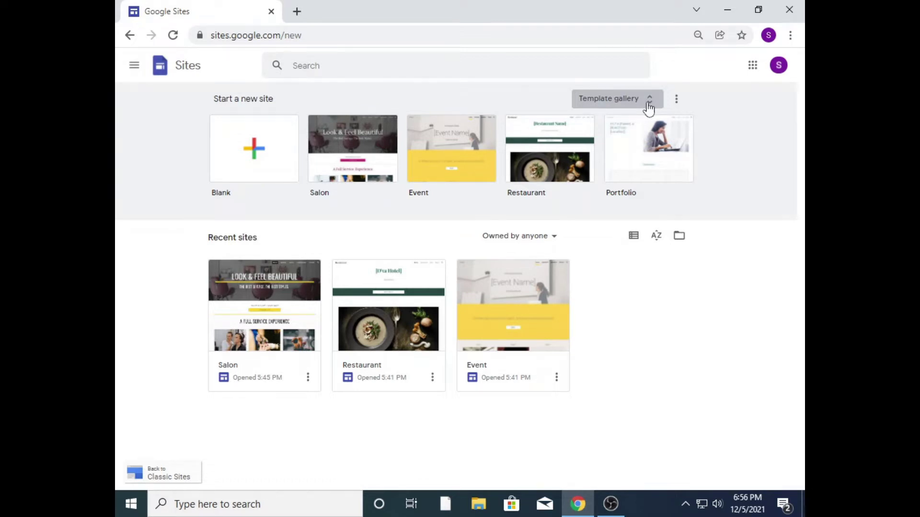
Step: Browse the template gallery down to Small business and start a new site from the Salon template
click(649, 107)
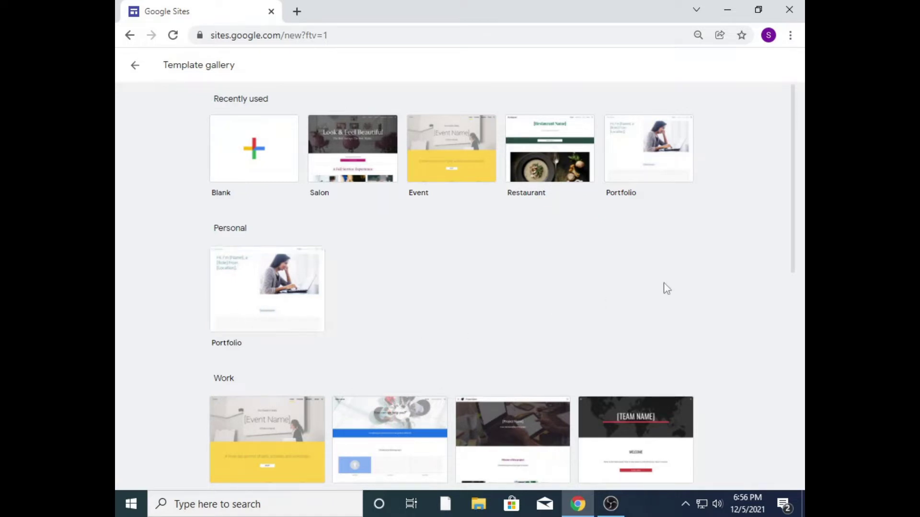
drag(796, 230, 794, 248)
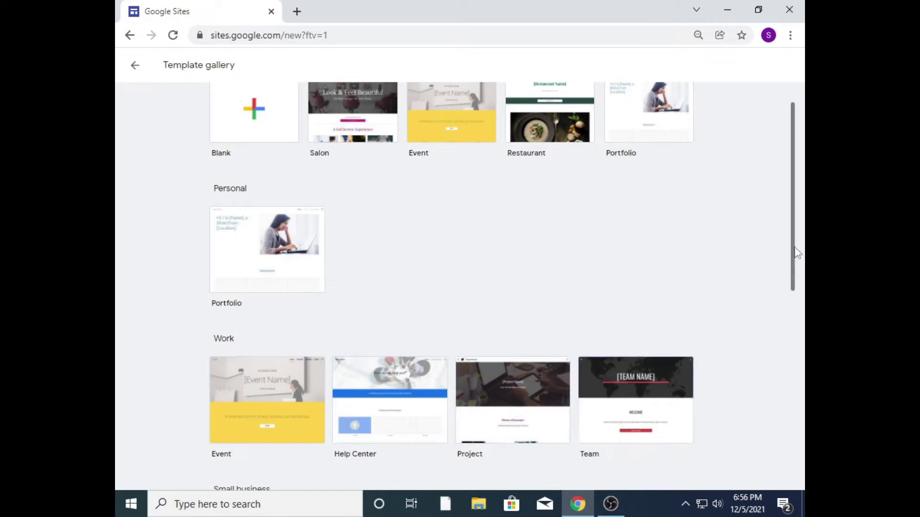
drag(794, 254, 794, 317)
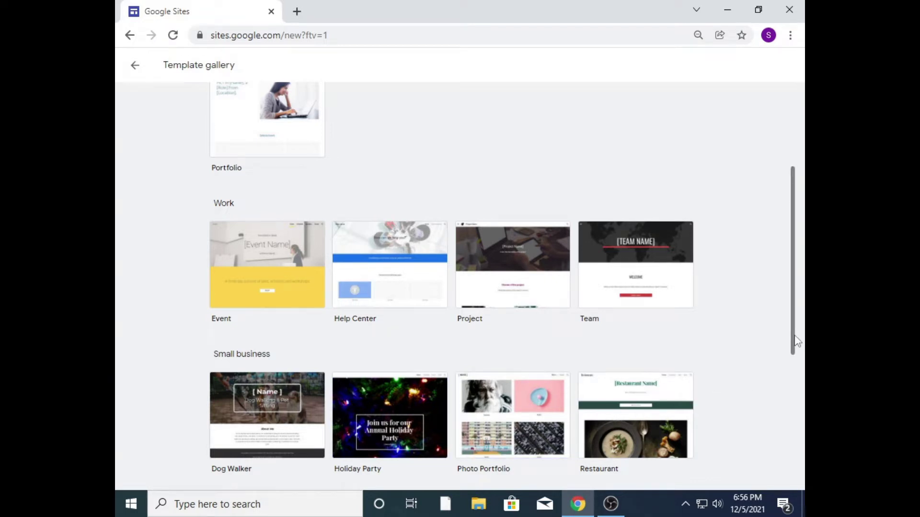
drag(794, 338, 790, 412)
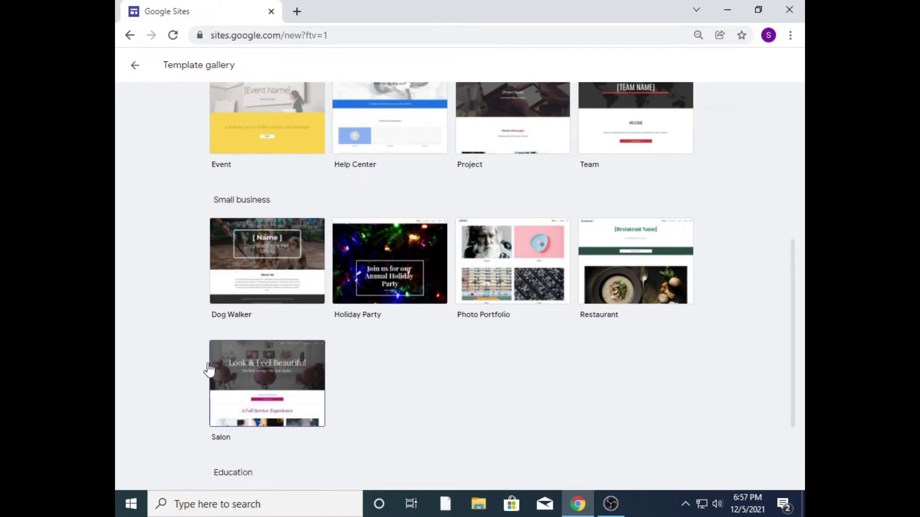
drag(793, 388, 714, 455)
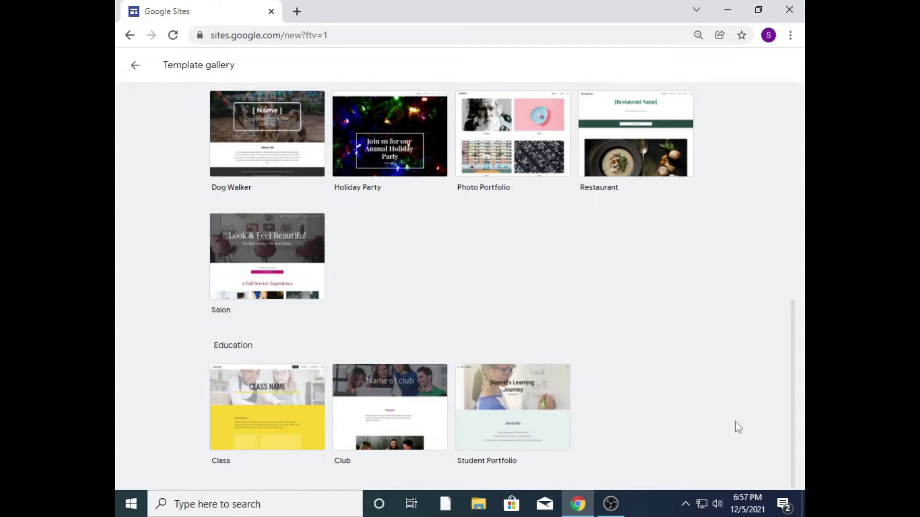
drag(793, 412, 804, 144)
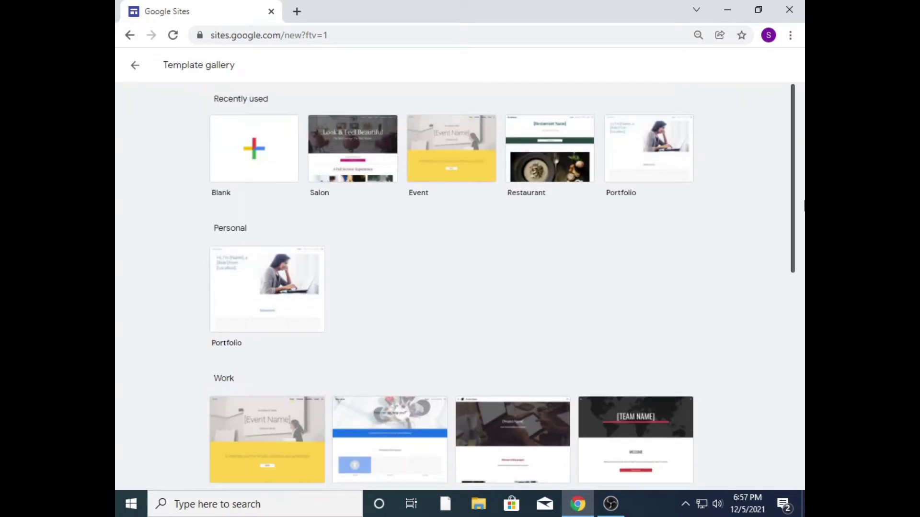
drag(804, 206, 783, 366)
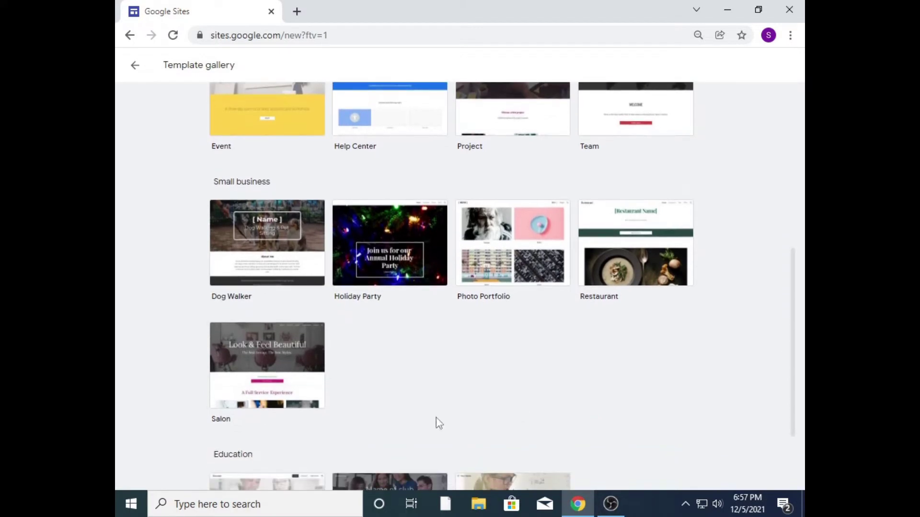
click(270, 352)
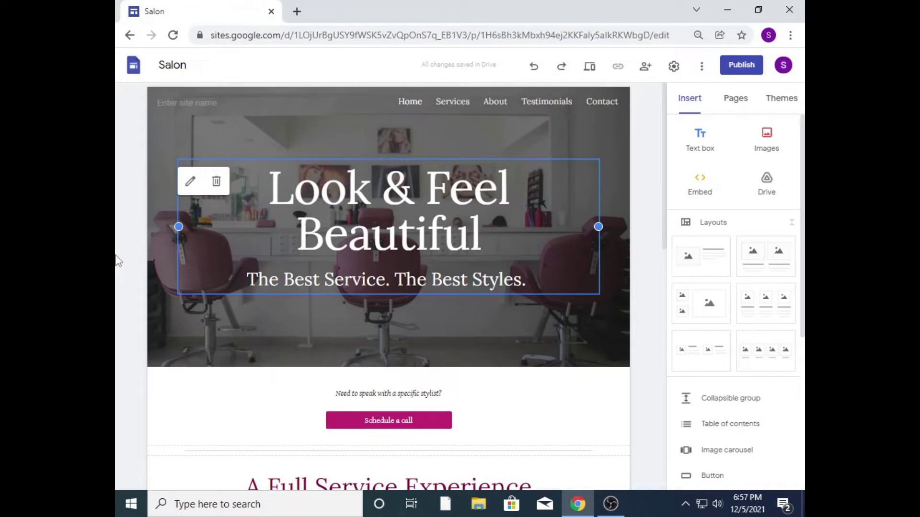
Step: Zoom the browser out to 75% and scroll through the new Salon site editor
key(ctrl+minus)
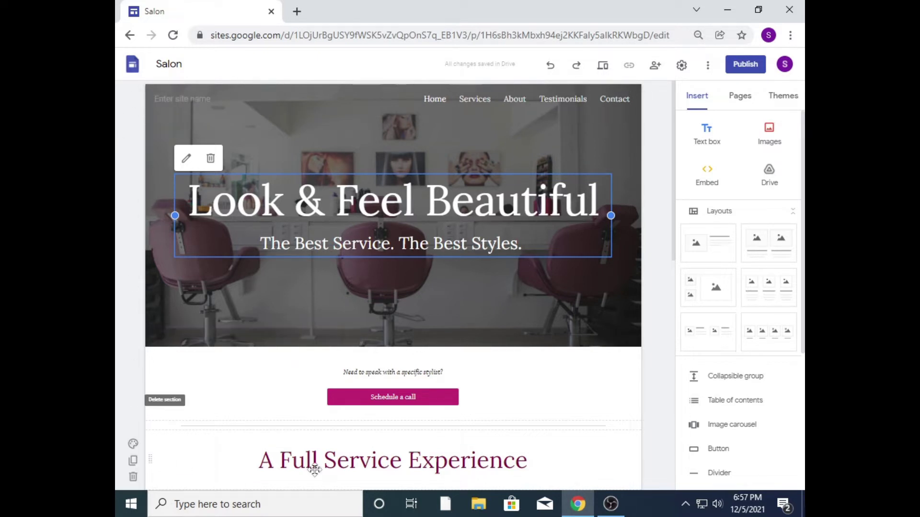
scroll(669, 202, down, 2)
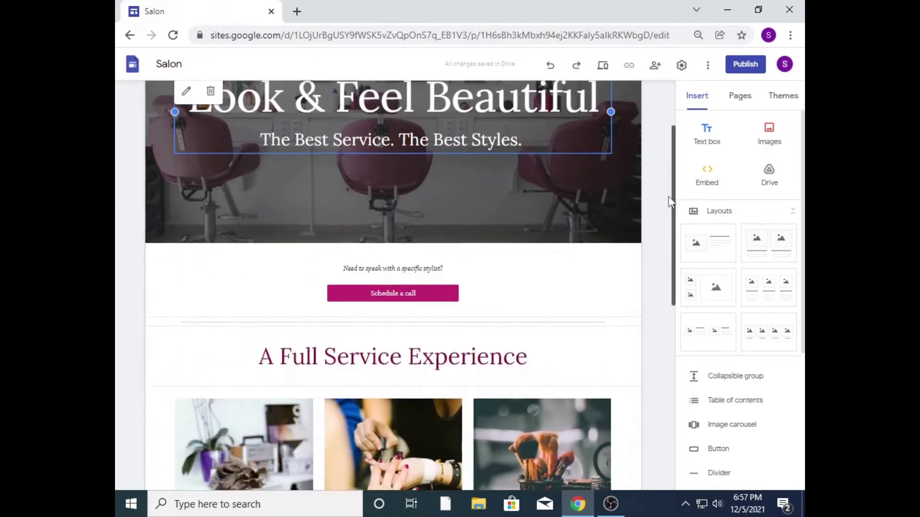
drag(669, 201, 620, 127)
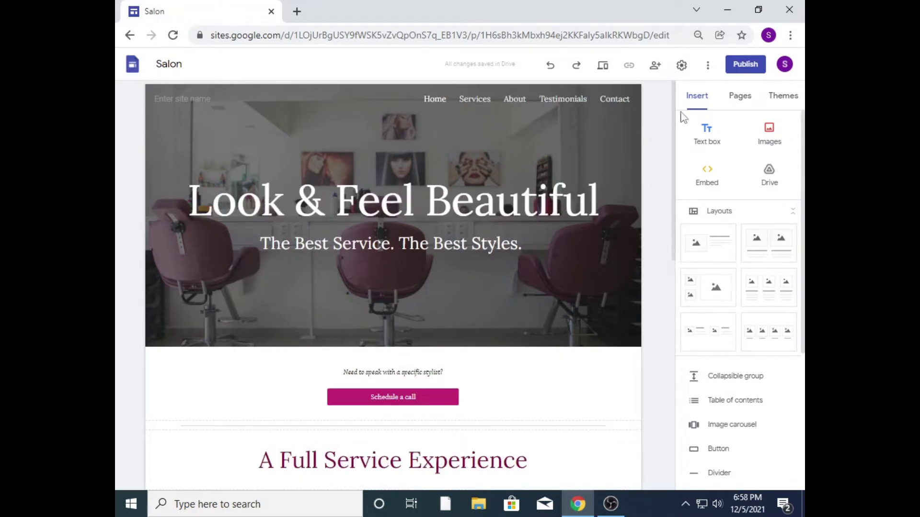
scroll(800, 154, down, 1)
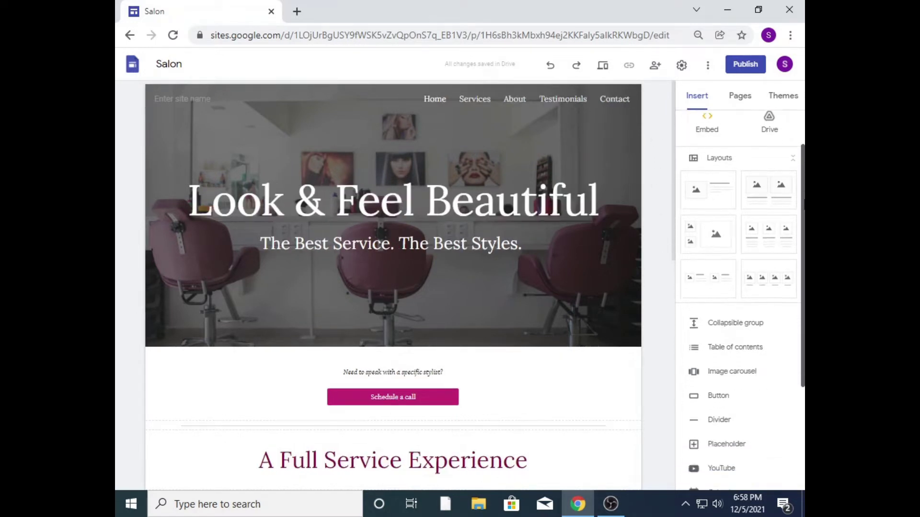
scroll(737, 301, down, 3)
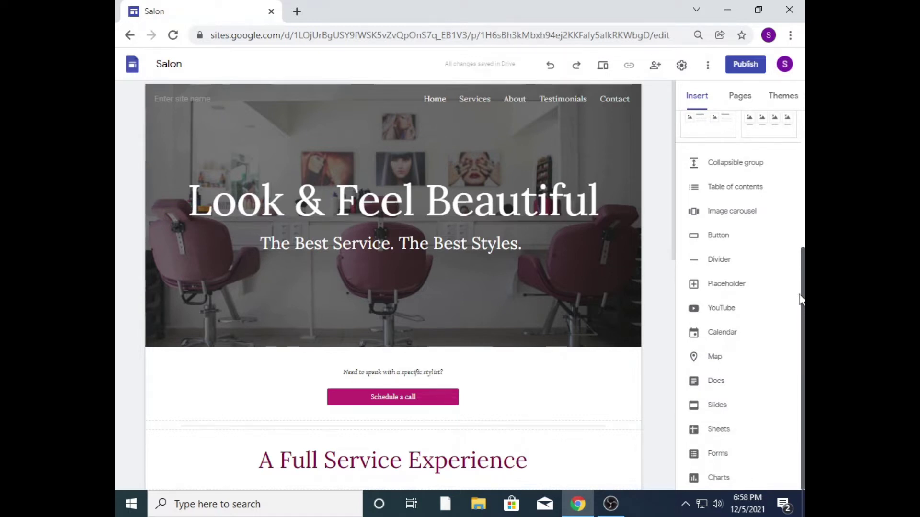
scroll(800, 299, up, 4)
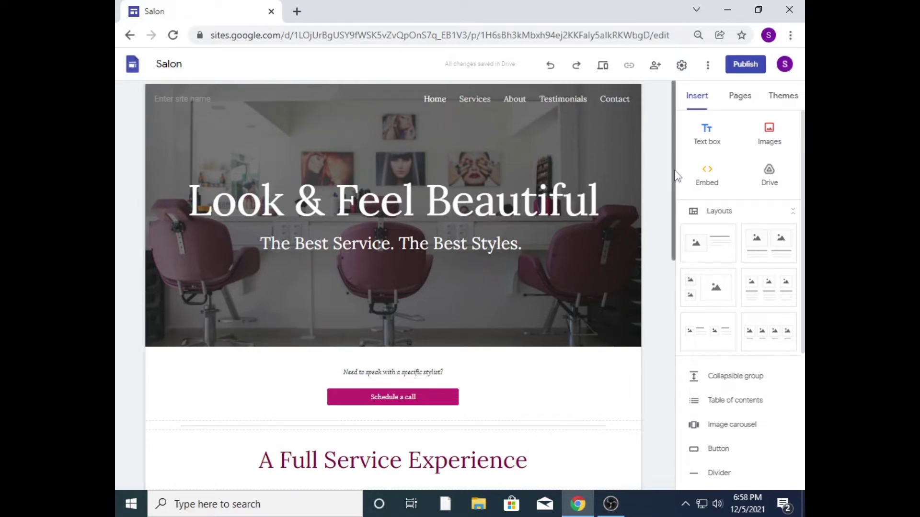
drag(677, 171, 675, 279)
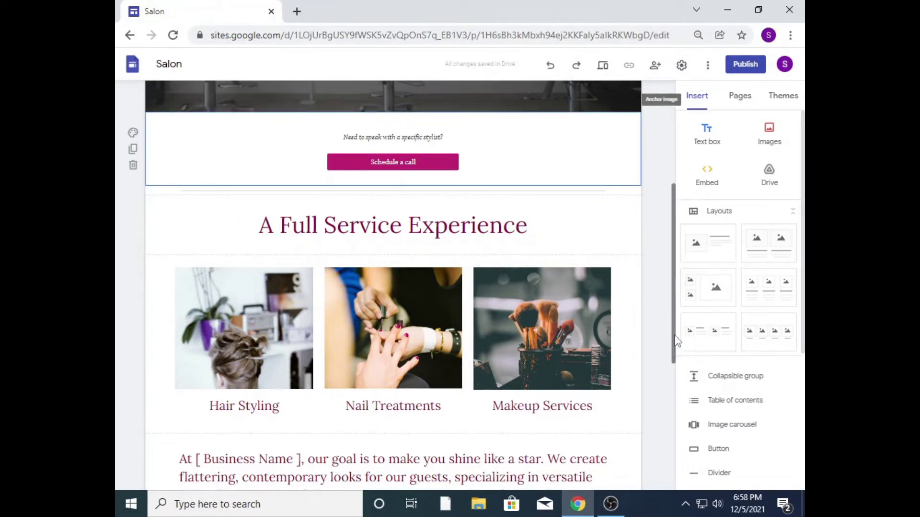
drag(674, 341, 671, 435)
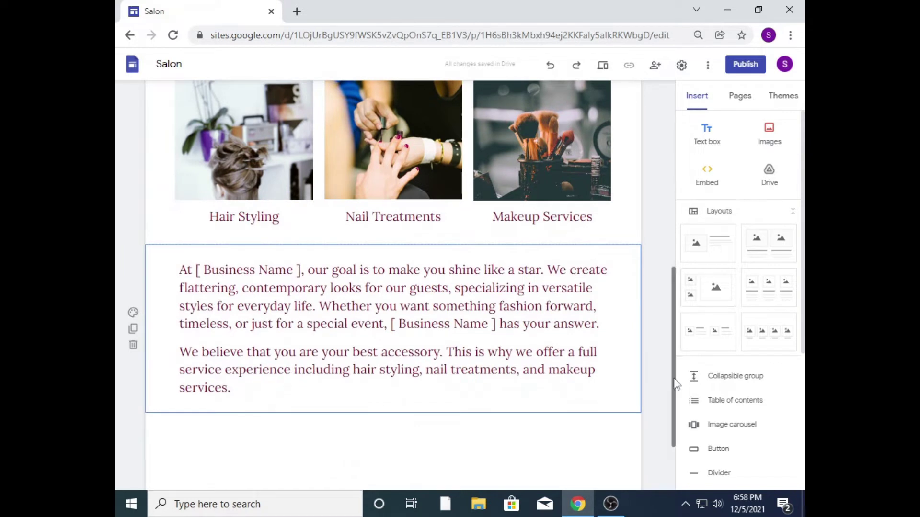
drag(674, 383, 661, 445)
click(600, 415)
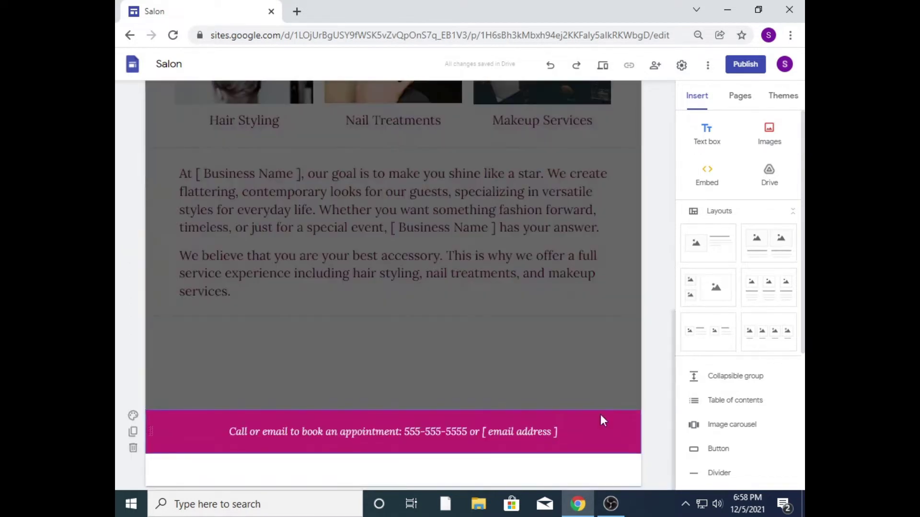
click(376, 432)
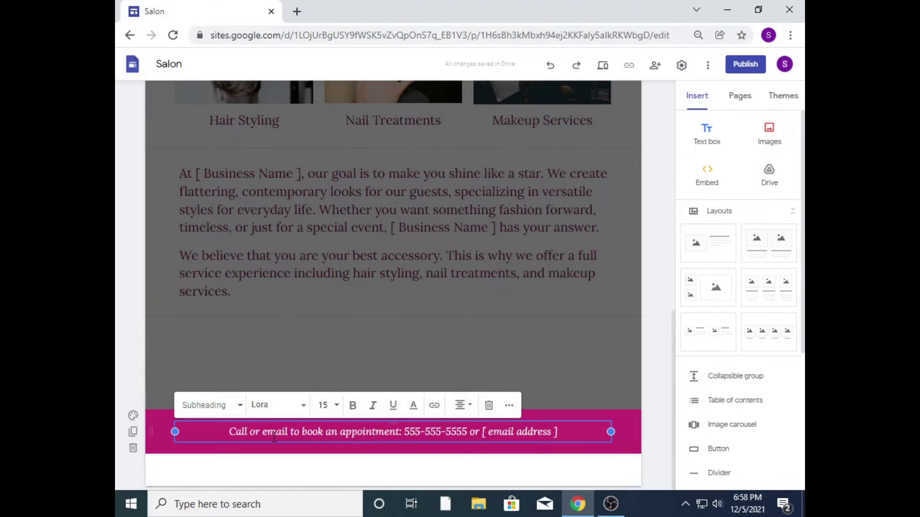
click(654, 432)
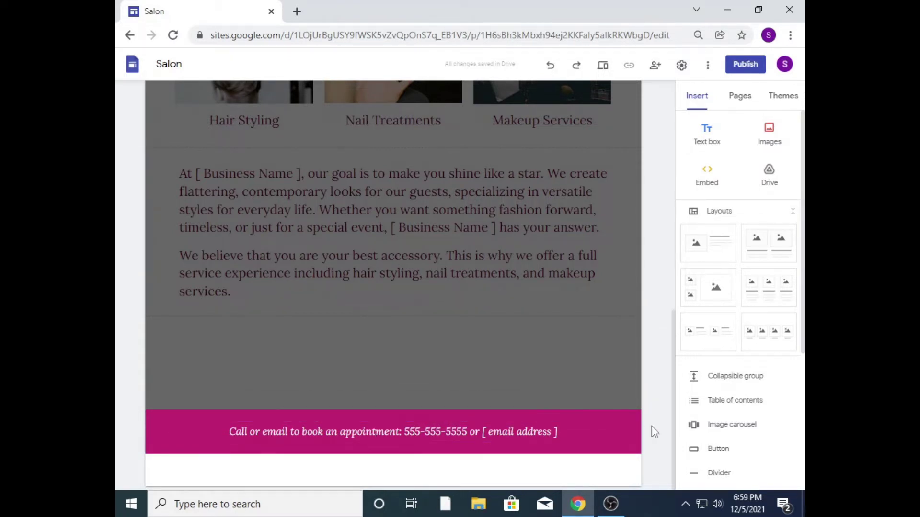
click(653, 383)
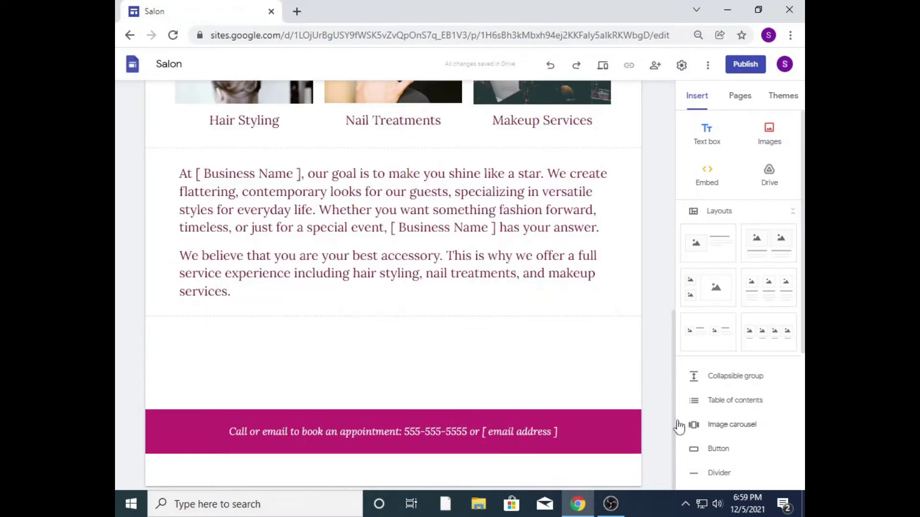
drag(679, 426, 660, 144)
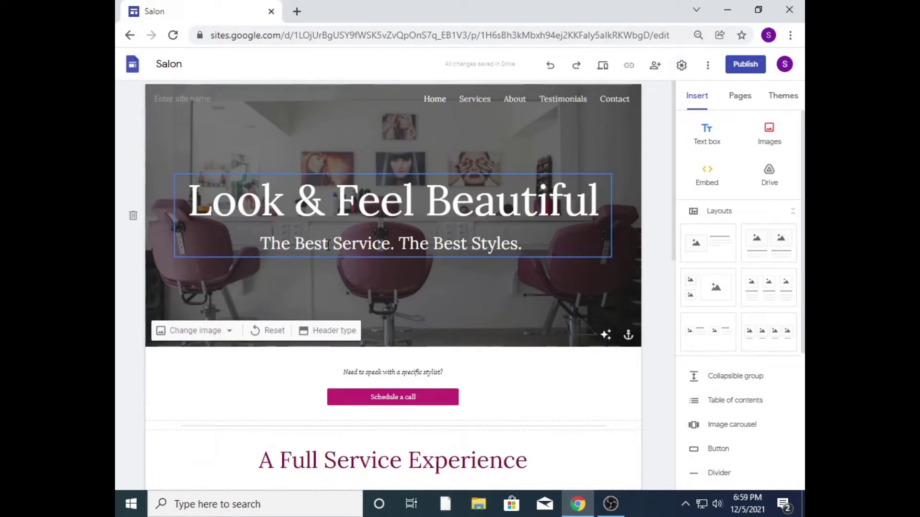
Step: Bold the 'Look & Feel Beautiful' title, trying a cyan colour and then undoing it
click(207, 206)
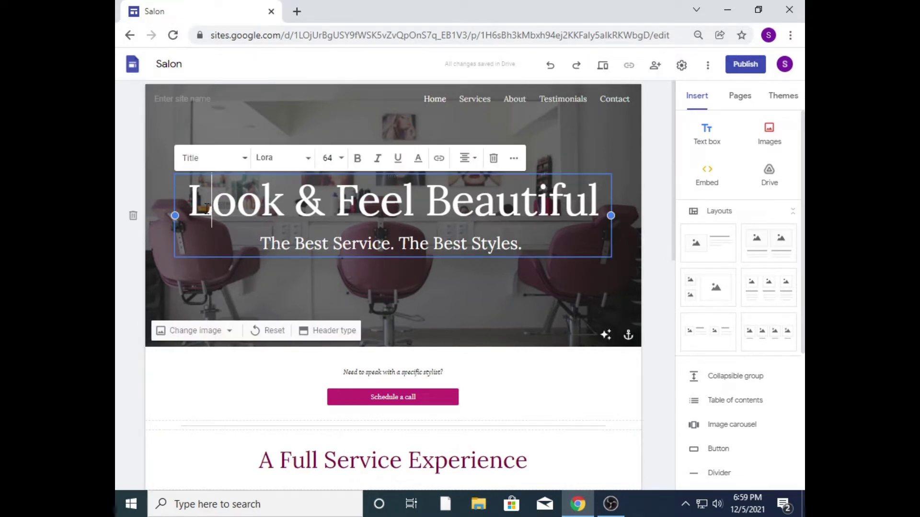
drag(197, 202, 617, 201)
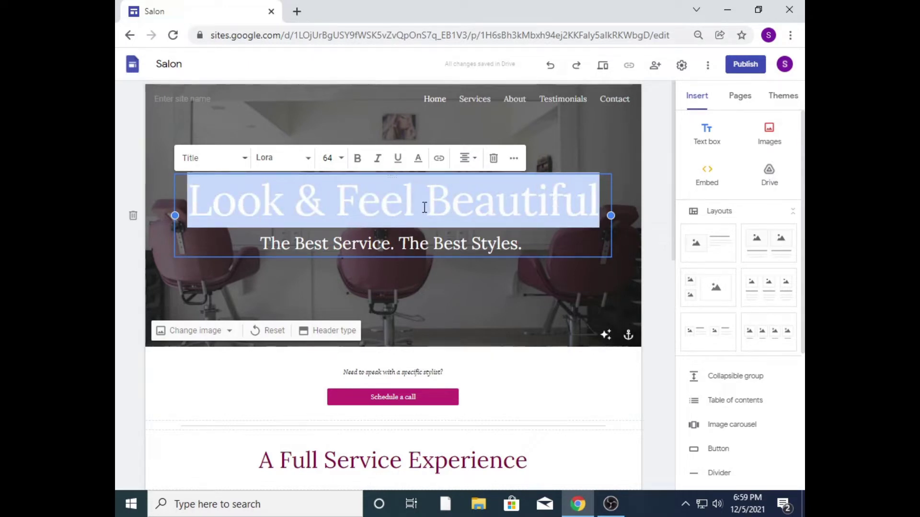
click(355, 163)
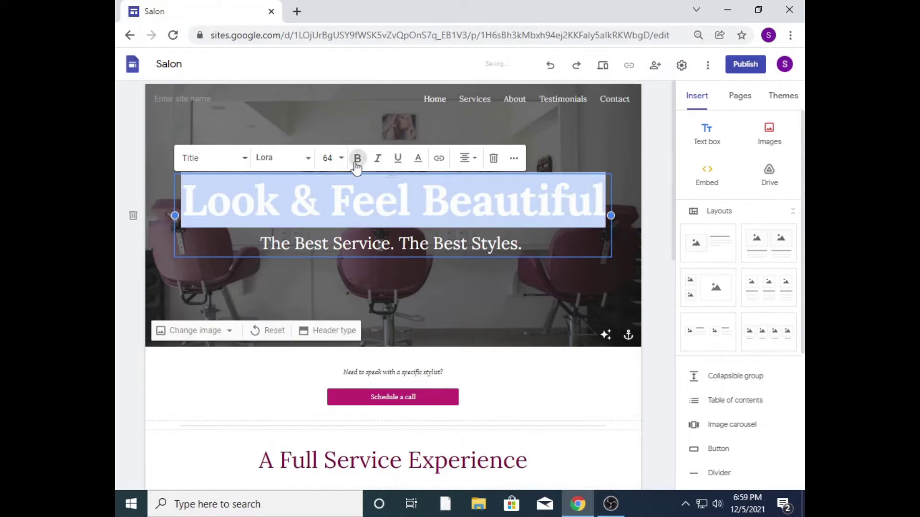
click(419, 162)
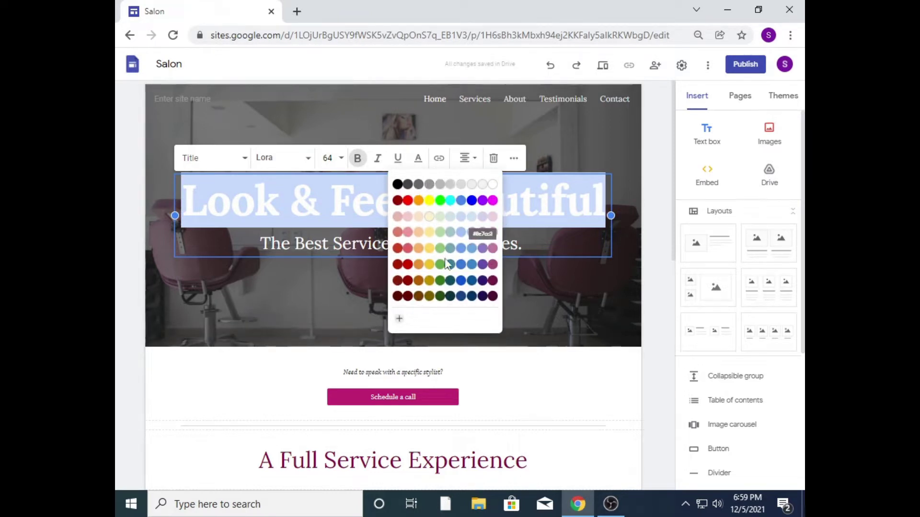
click(450, 201)
click(438, 231)
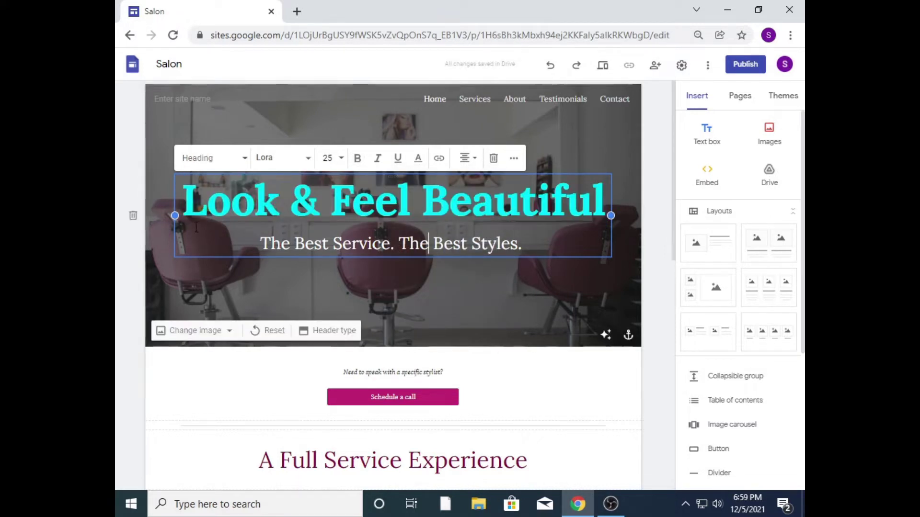
click(550, 69)
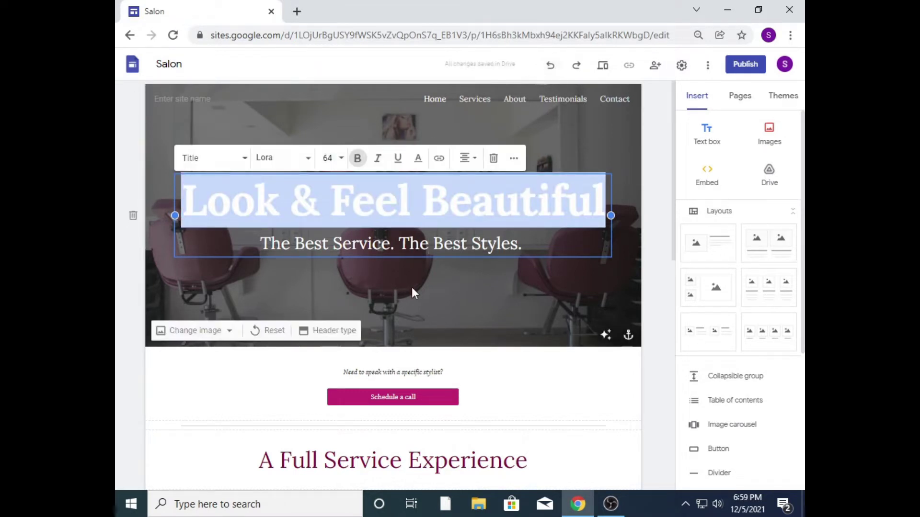
Step: Select the subtitle 'The Best Service. The Best Styles.' to change its font size
click(436, 250)
drag(537, 244, 258, 245)
click(342, 159)
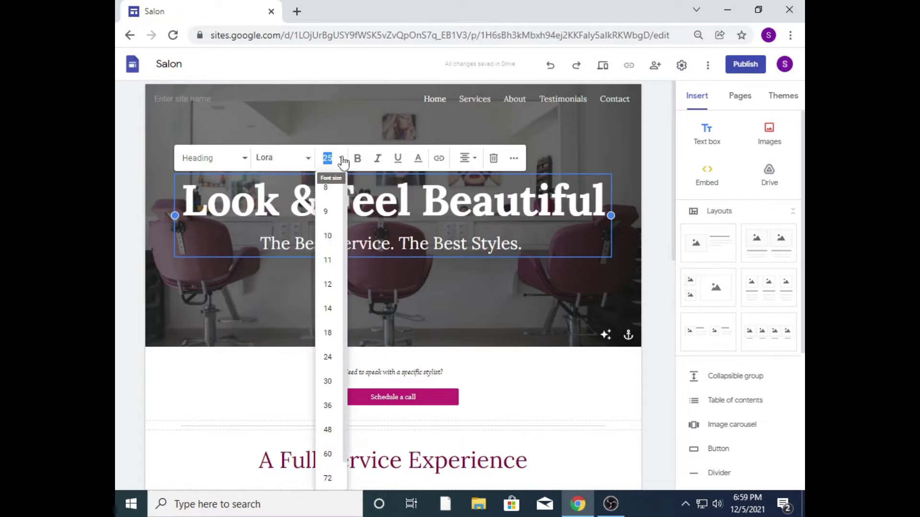
Step: Set the subtitle to size 24, keep the Georgia font, and try italic and bold
click(328, 356)
click(314, 165)
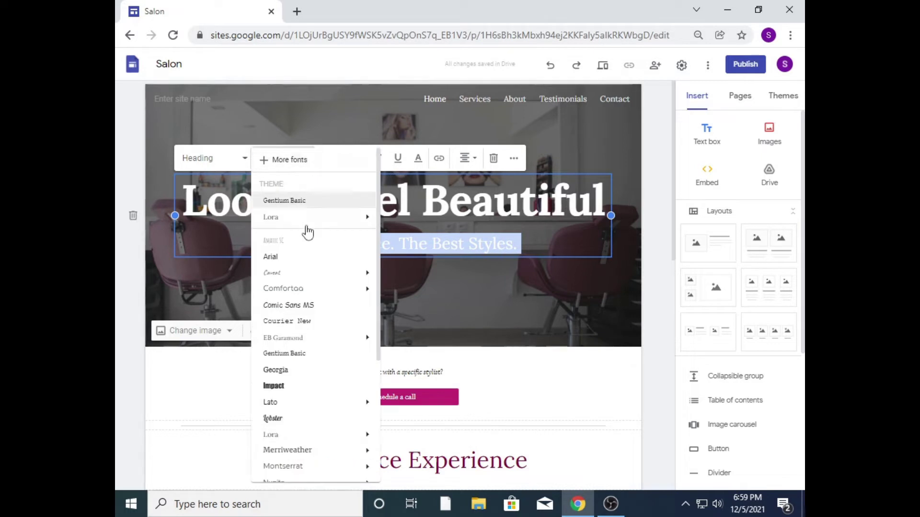
key(Escape)
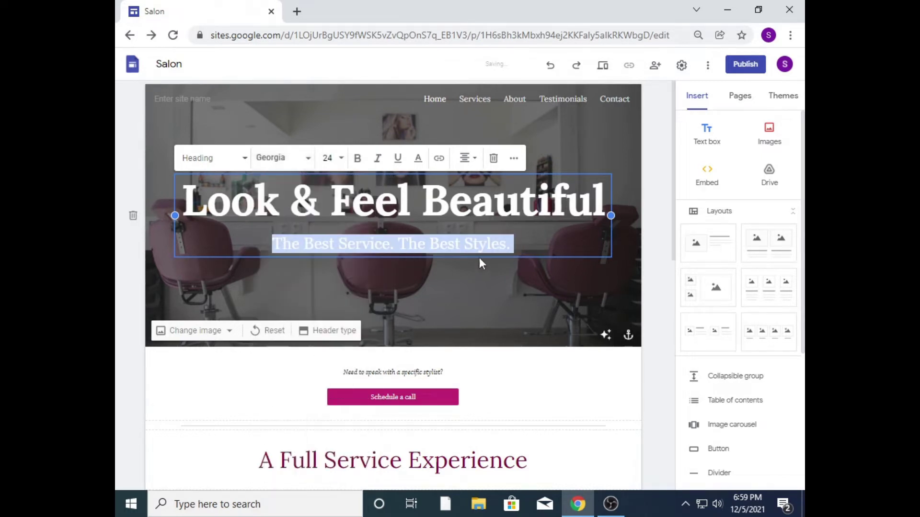
click(378, 158)
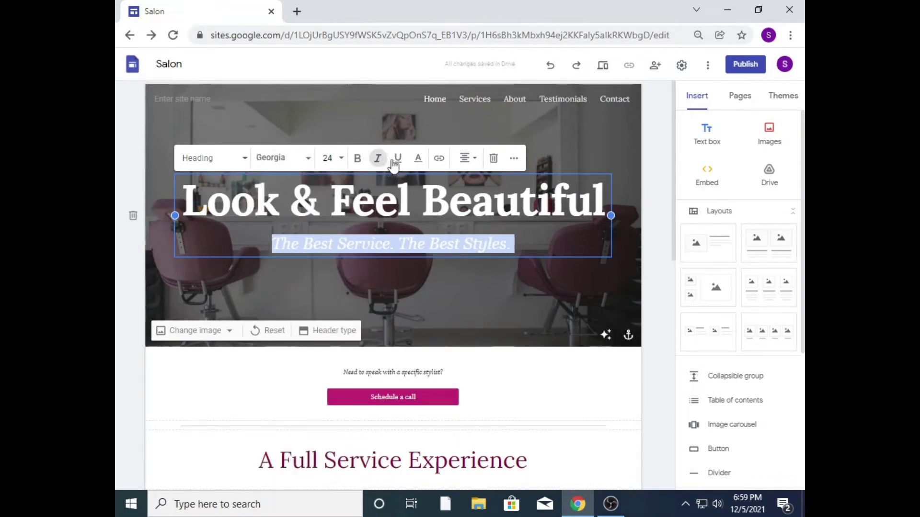
click(357, 159)
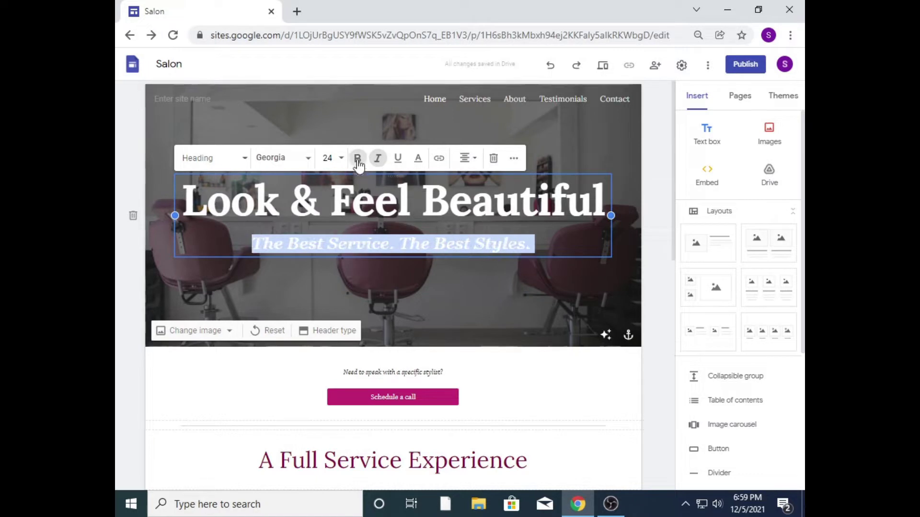
click(358, 160)
Step: Reselect the subtitle and try right-aligning it
click(541, 241)
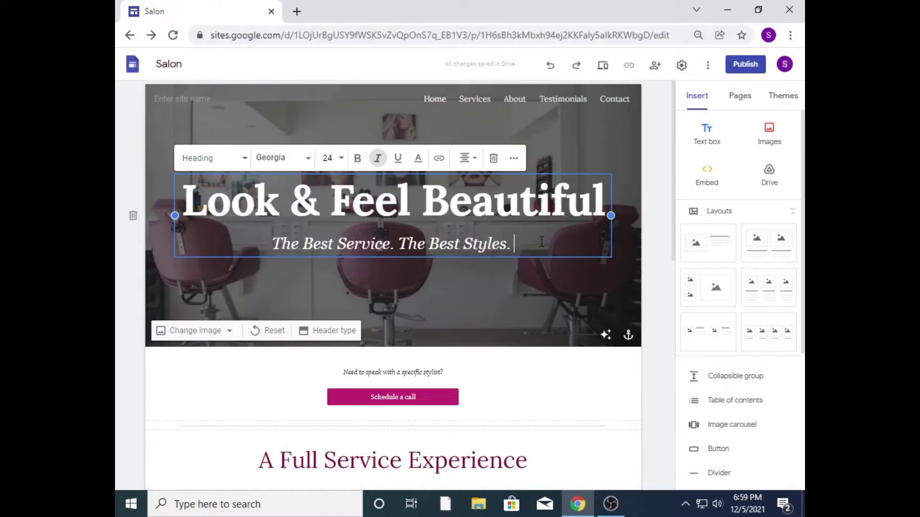
drag(510, 247, 275, 250)
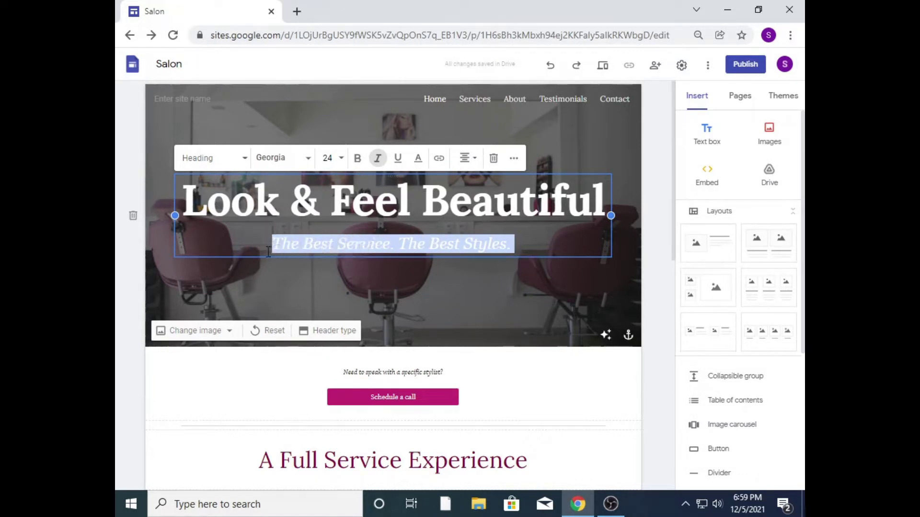
click(497, 251)
drag(525, 244, 269, 249)
click(476, 163)
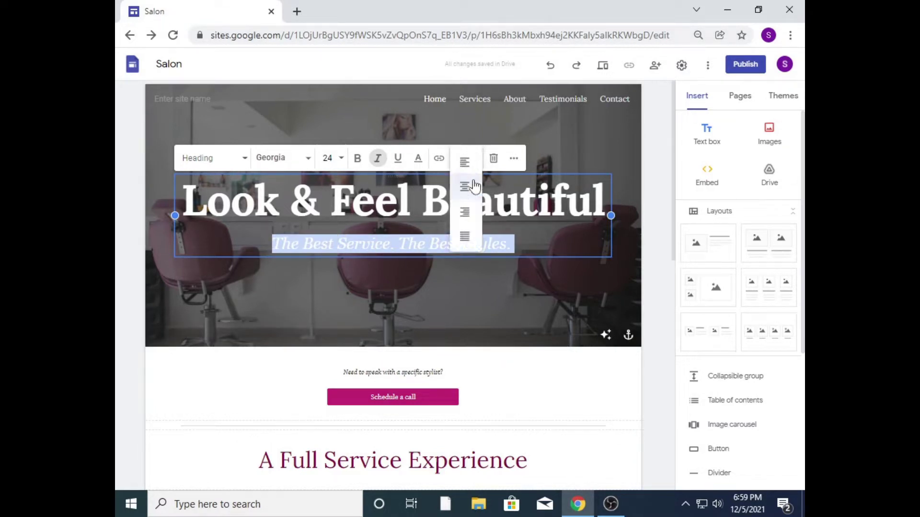
click(465, 220)
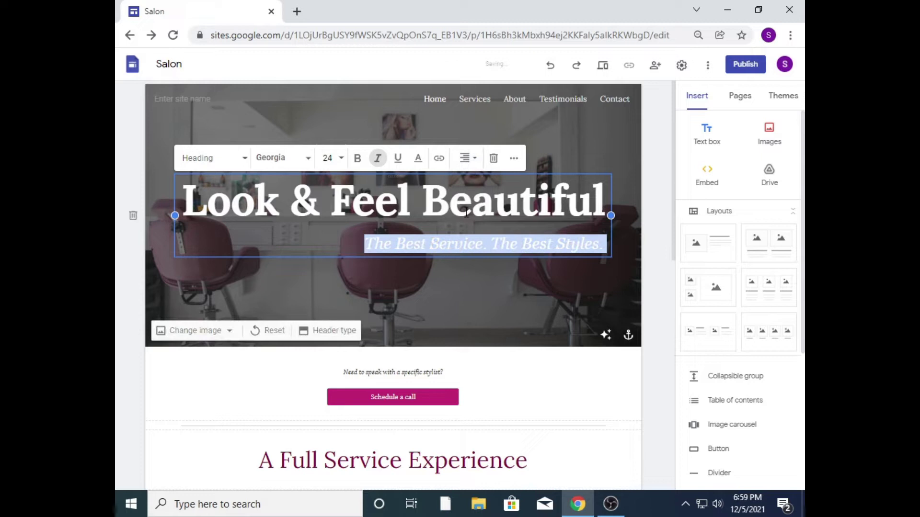
click(468, 158)
click(555, 199)
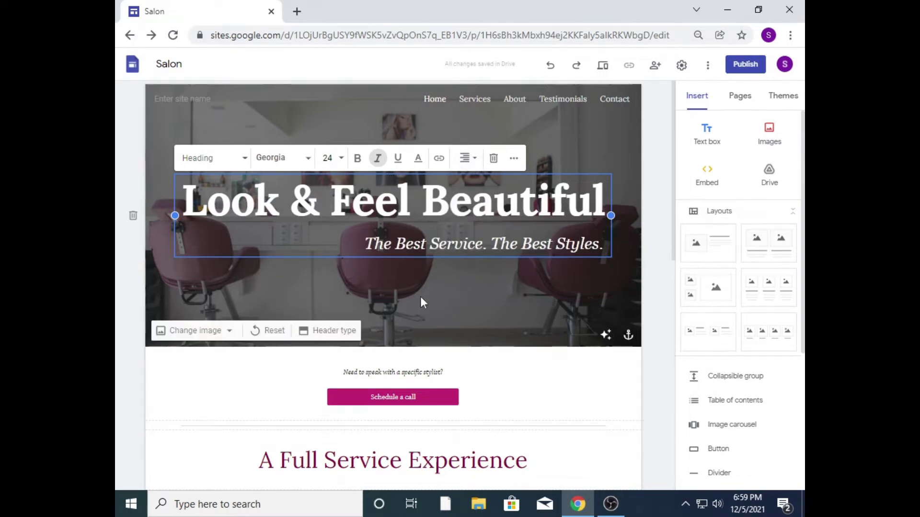
click(557, 409)
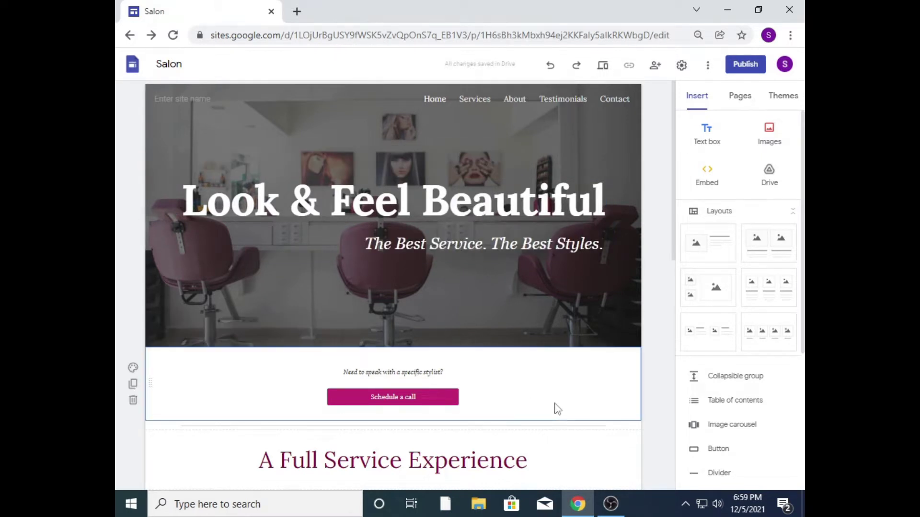
Step: Centre the subtitle after briefly left-aligning it
click(496, 263)
drag(364, 244, 619, 234)
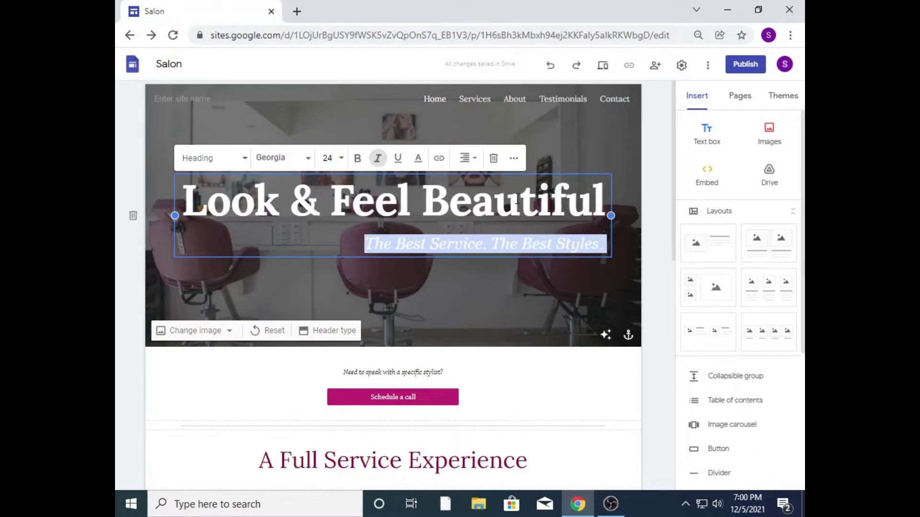
click(468, 158)
click(466, 165)
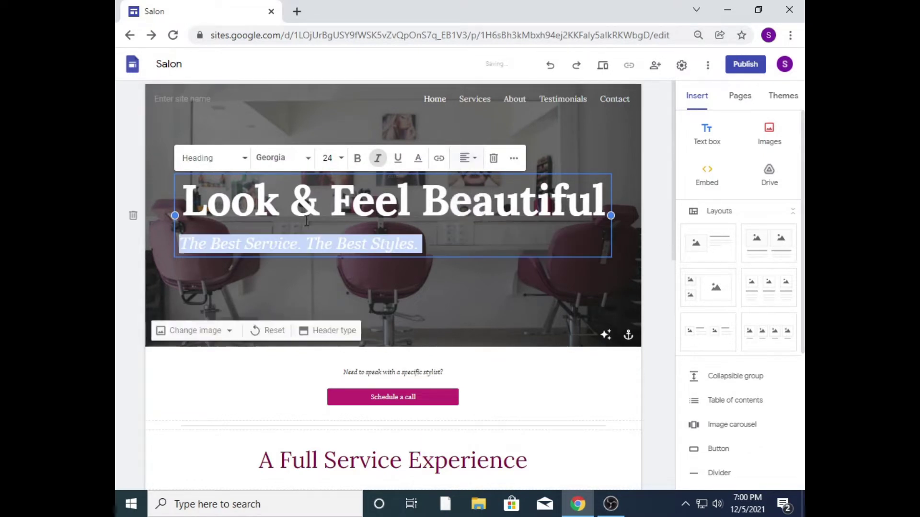
click(467, 158)
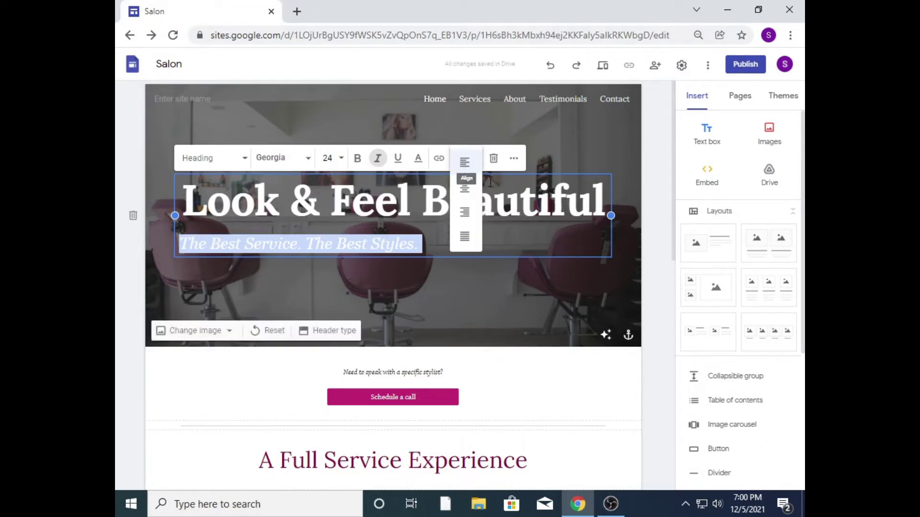
click(464, 189)
Step: Try the Title and Subheading paragraph styles on the subtitle, settling on Heading
click(550, 201)
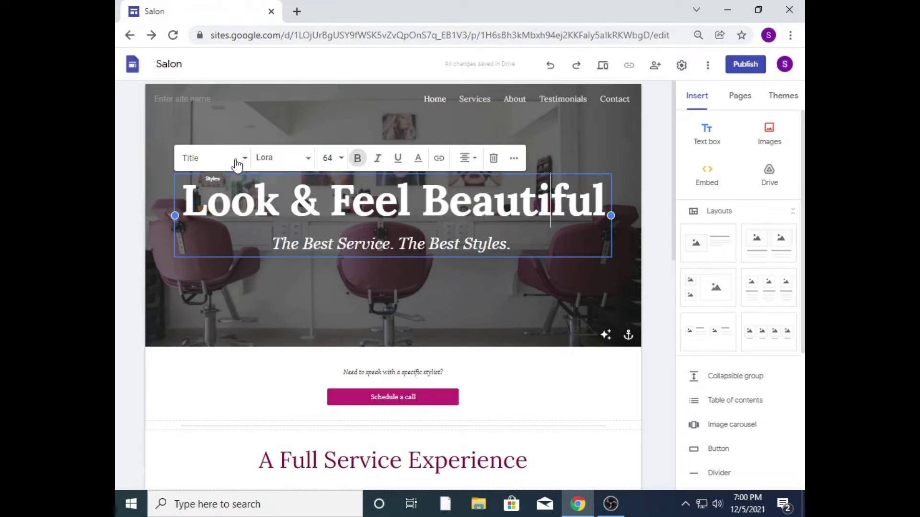
drag(500, 247, 266, 254)
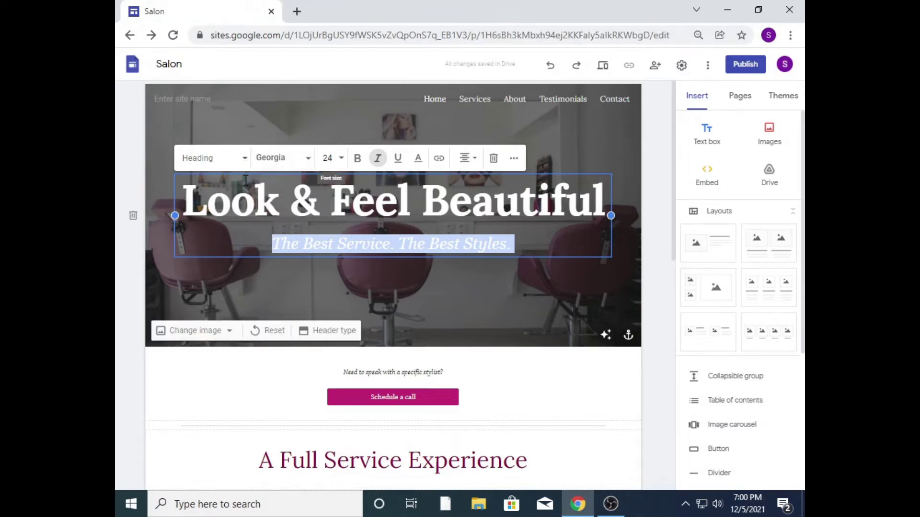
click(242, 160)
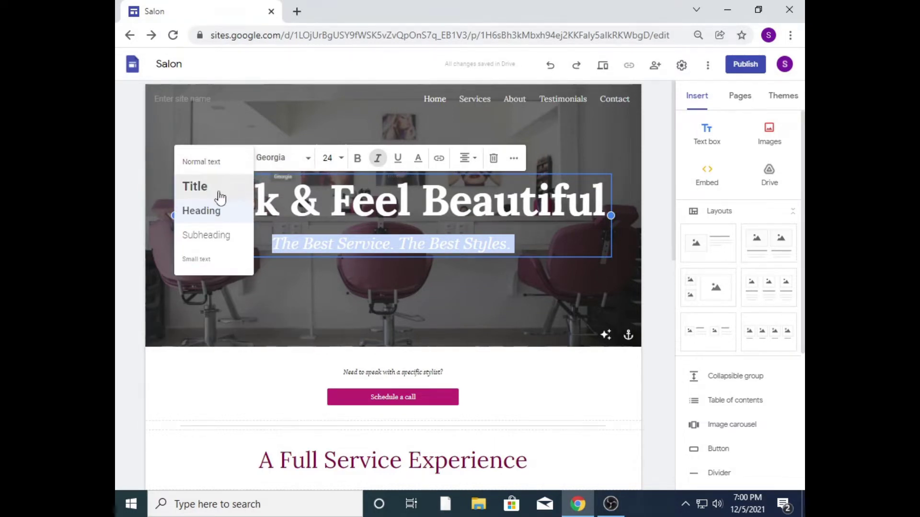
click(201, 187)
click(422, 279)
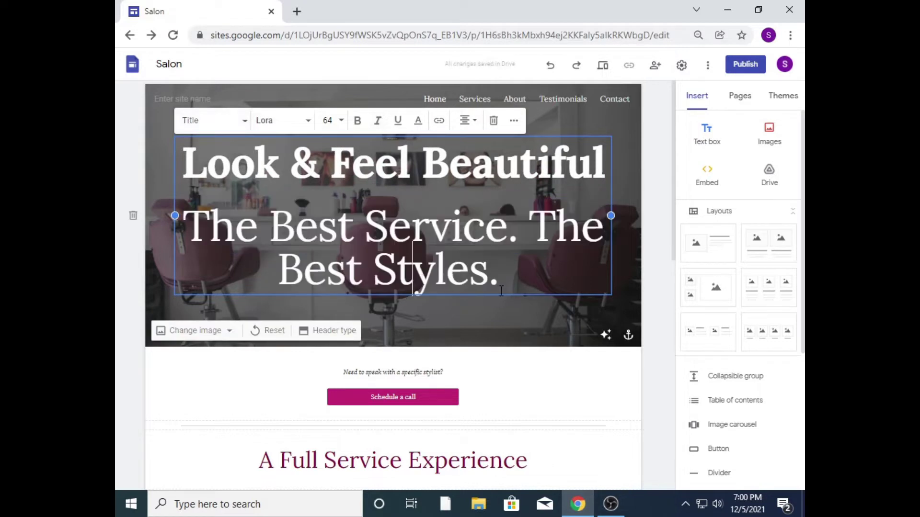
drag(503, 285, 182, 225)
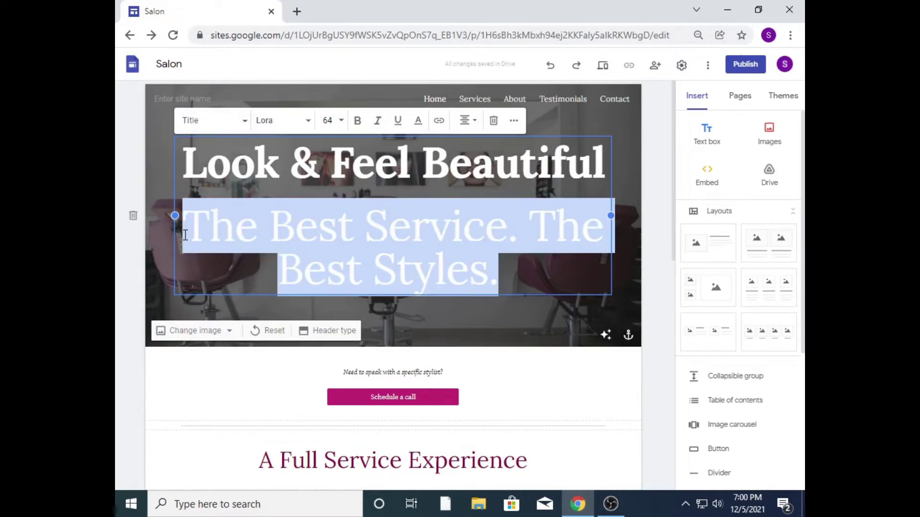
click(237, 126)
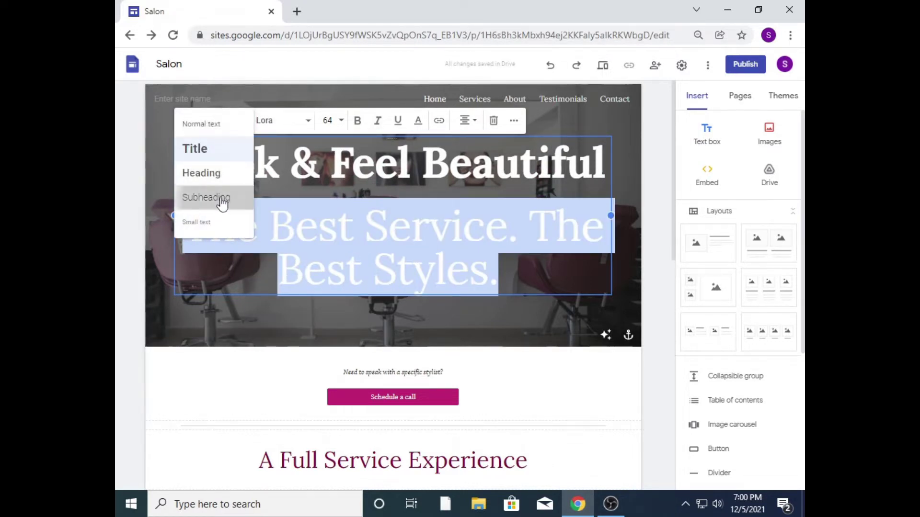
click(221, 197)
click(294, 240)
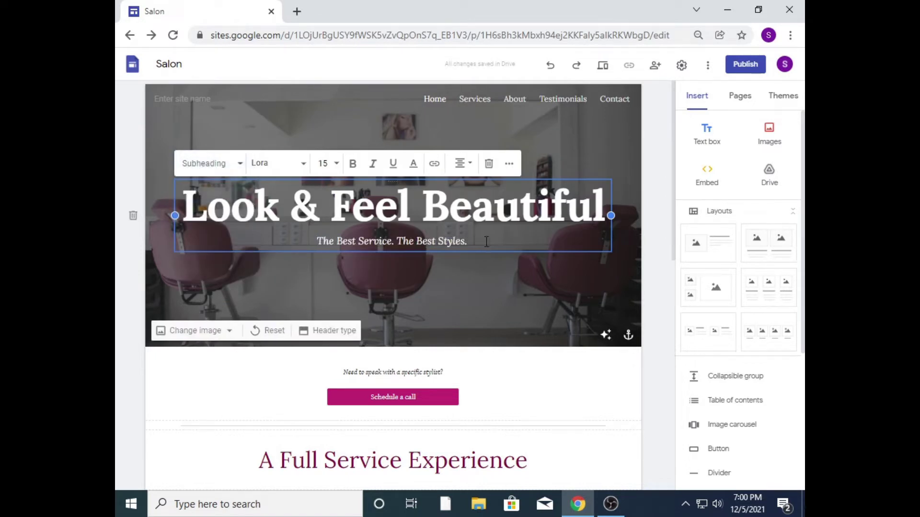
drag(486, 240, 315, 241)
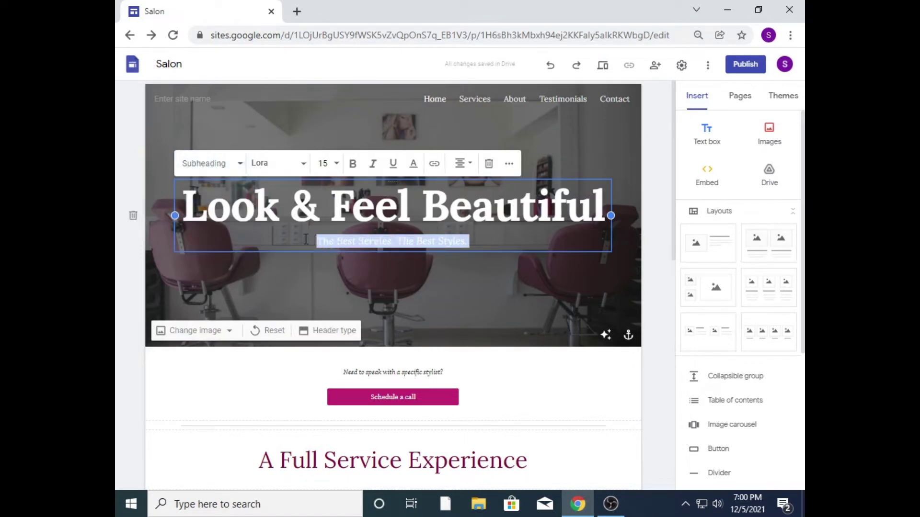
click(234, 169)
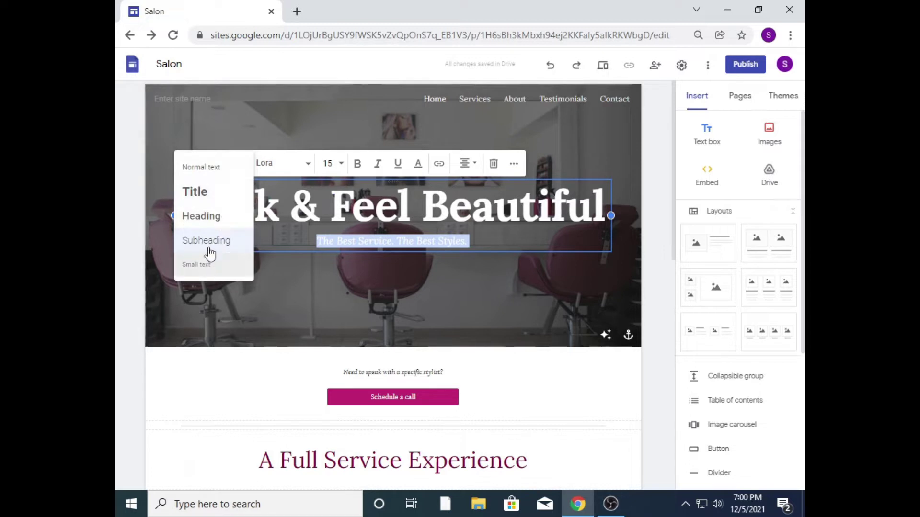
click(207, 222)
Step: Check the subtitle's resulting style and size, then scroll down the page
click(446, 296)
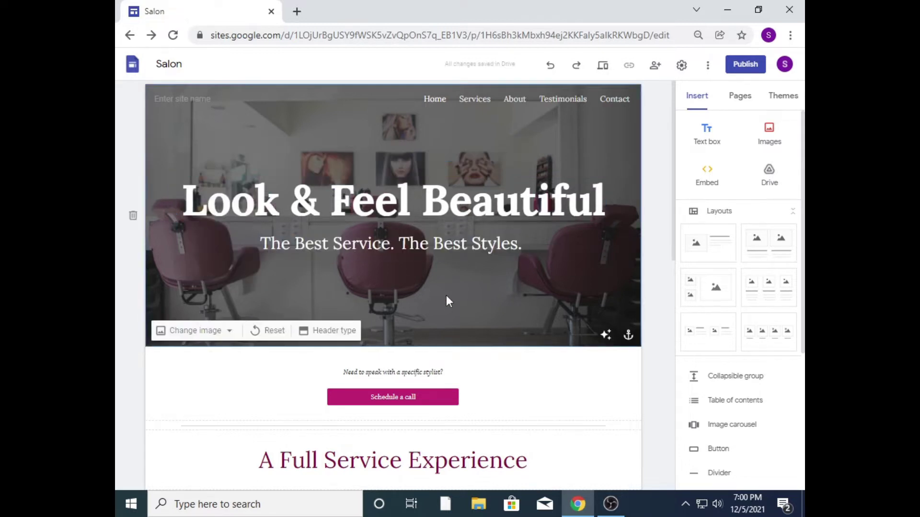
click(441, 203)
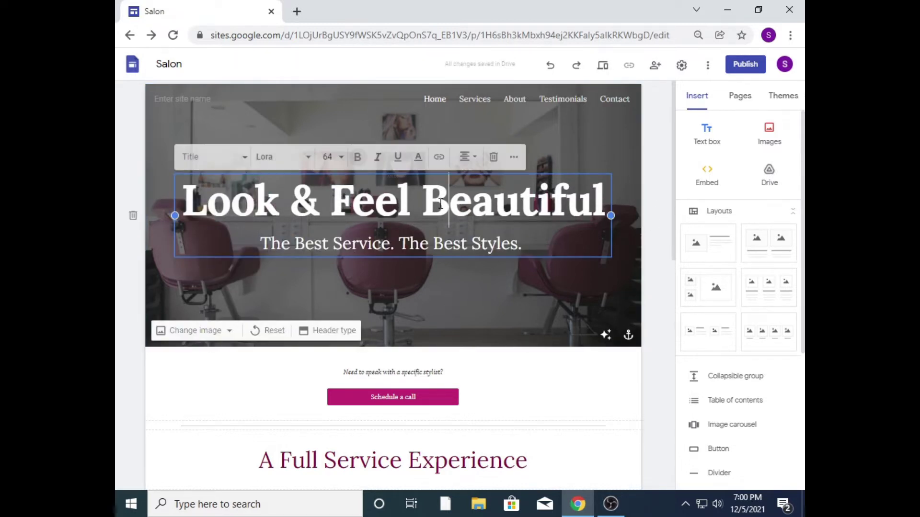
click(548, 233)
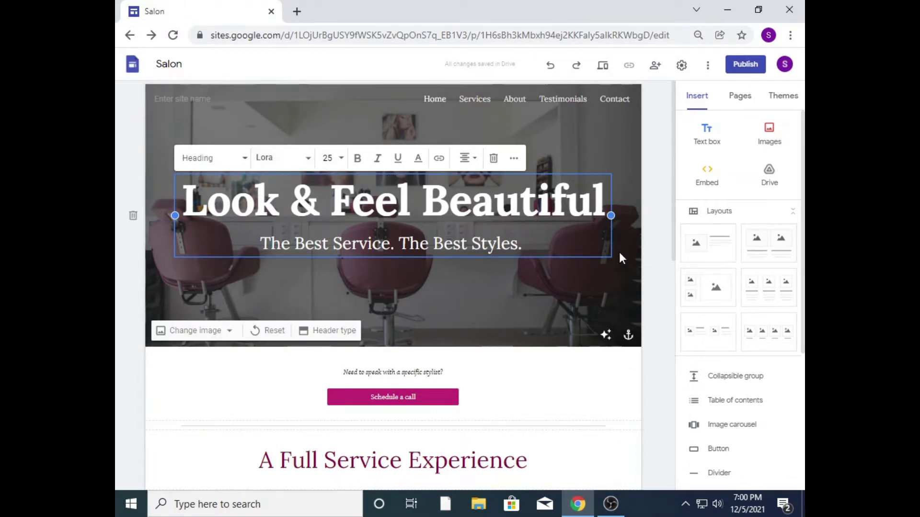
click(655, 276)
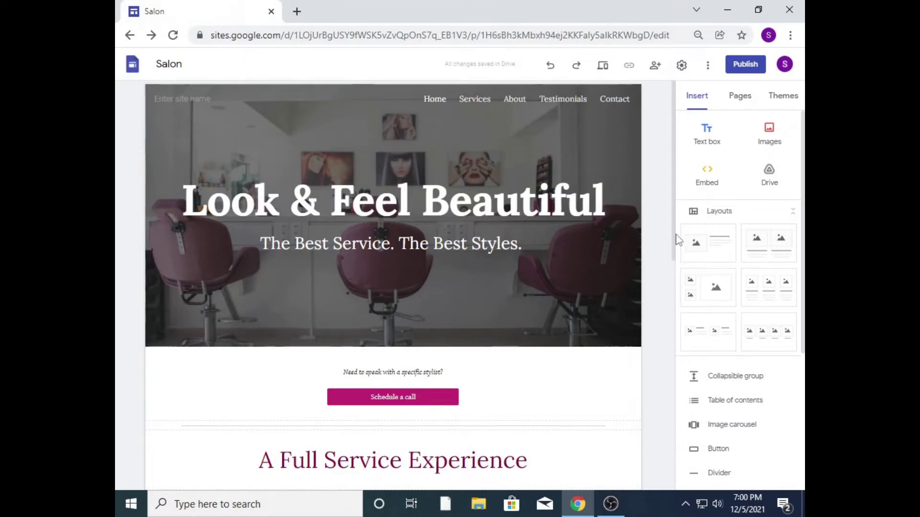
drag(674, 238, 672, 278)
Step: Give 'Need to speak with a specific stylist?' the Heading paragraph style
click(427, 284)
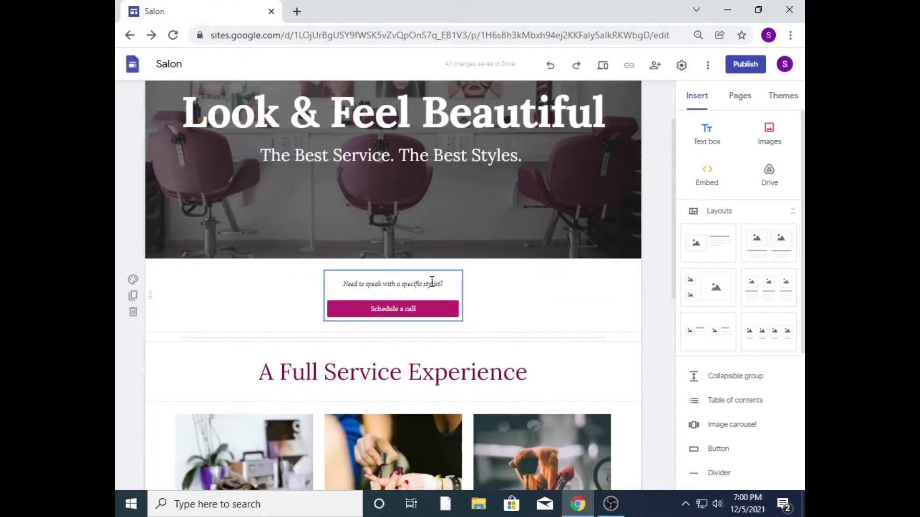
drag(453, 284, 338, 281)
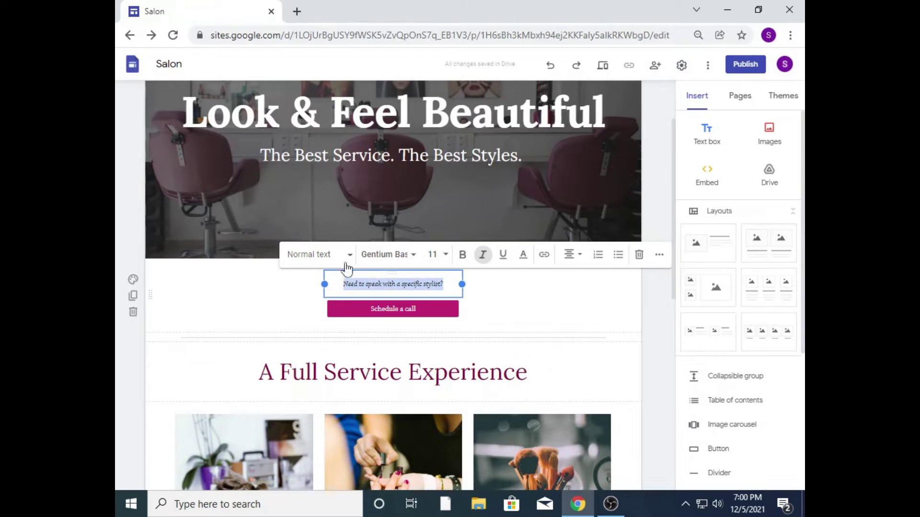
click(345, 265)
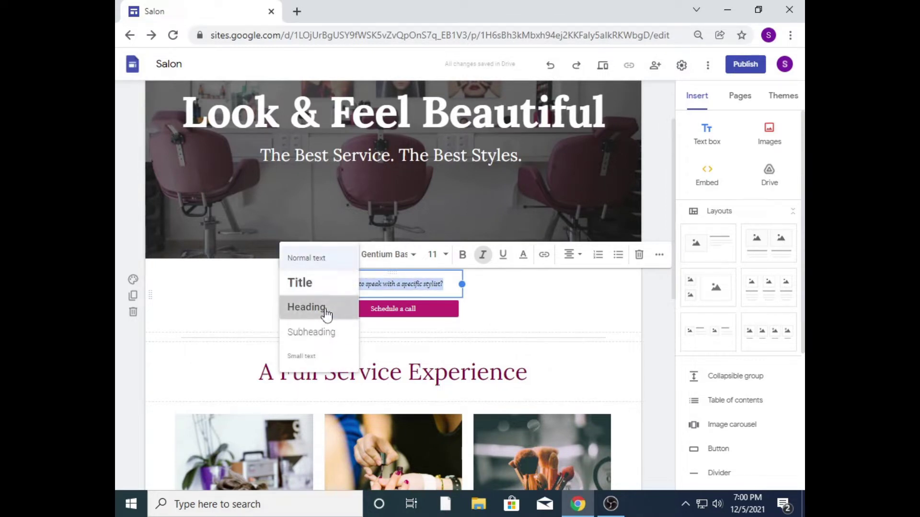
click(327, 314)
Step: Bold the stylist heading and widen its text box so it fits on one line
click(440, 309)
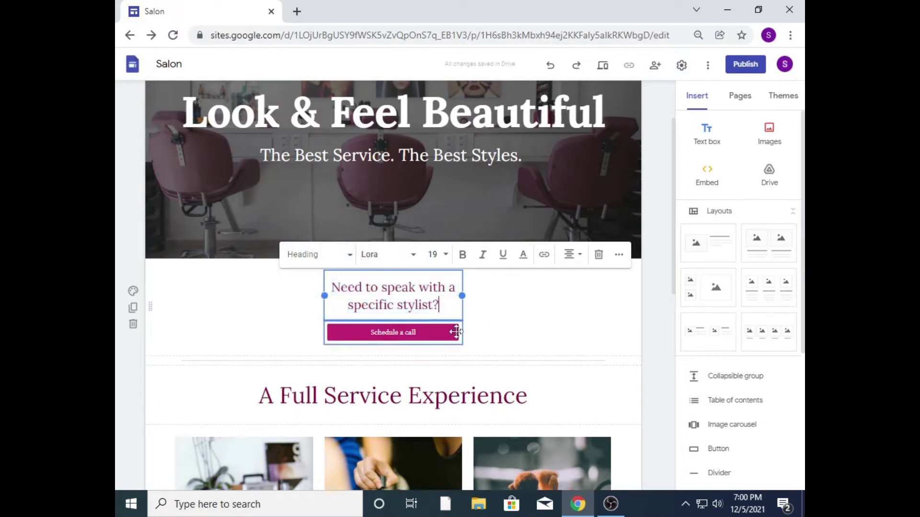
drag(440, 309, 340, 291)
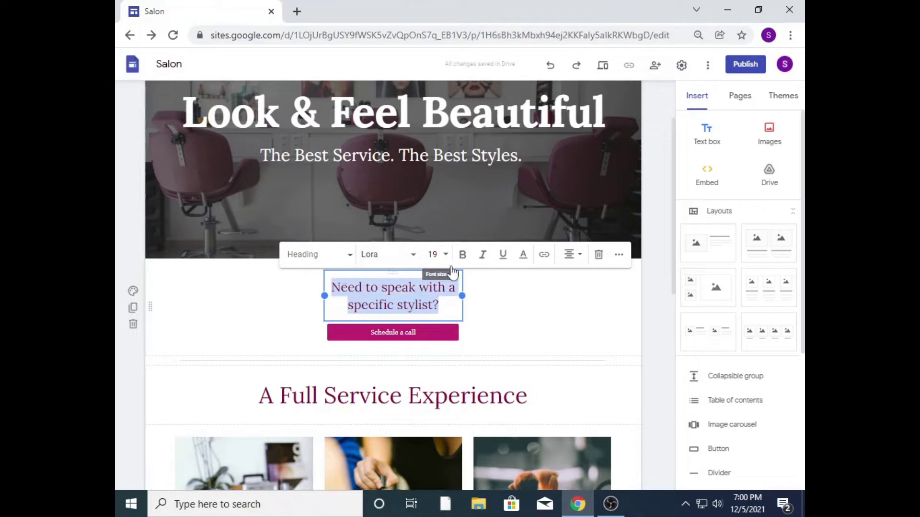
click(469, 258)
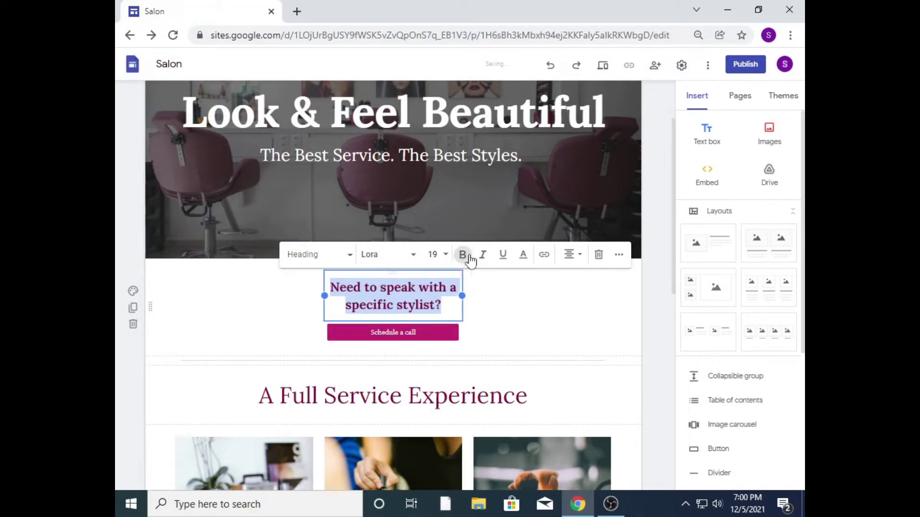
drag(461, 293, 536, 295)
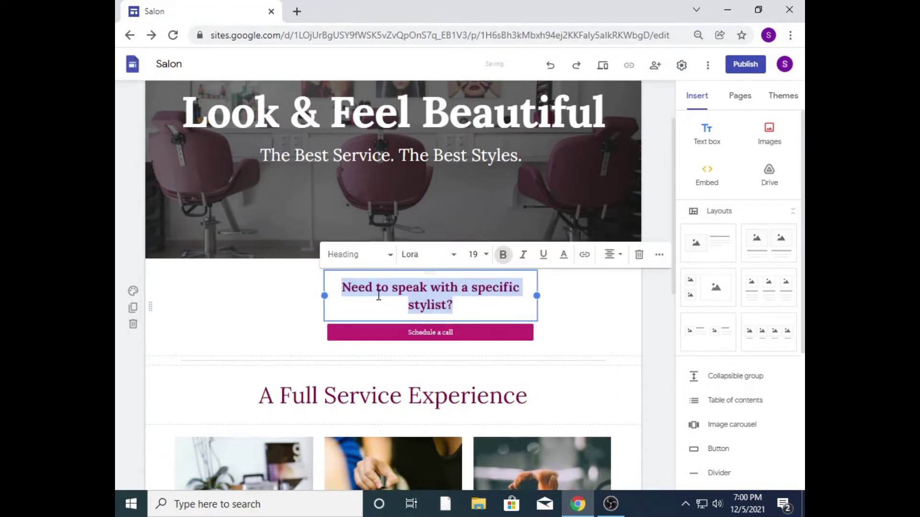
drag(321, 294, 272, 304)
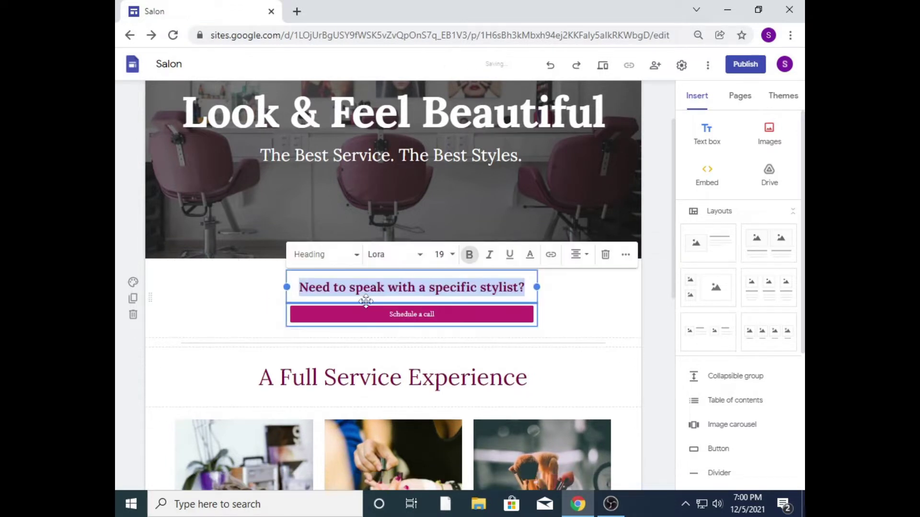
click(515, 289)
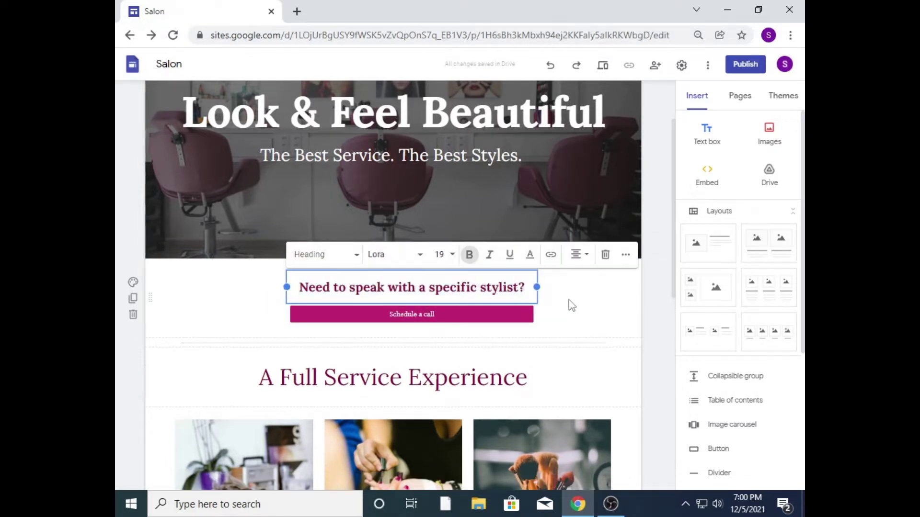
drag(522, 287, 297, 287)
click(425, 334)
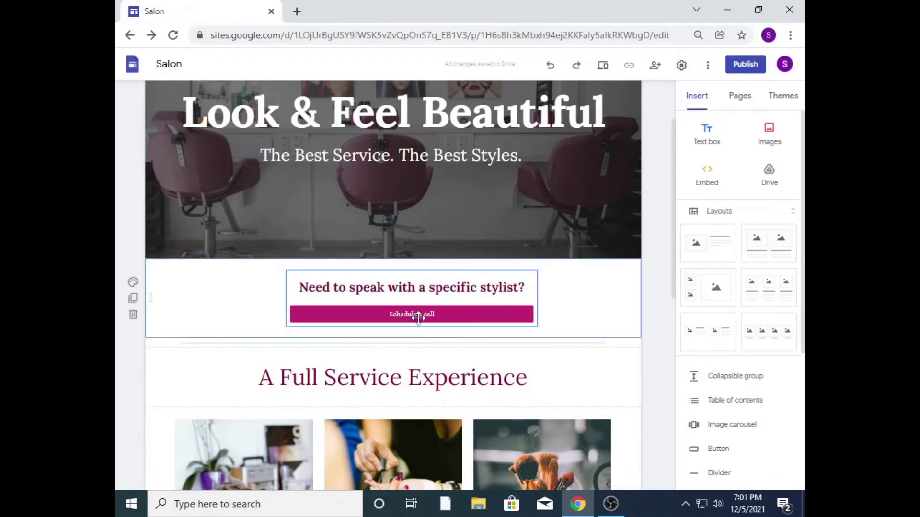
Step: Select the Schedule a call button and keep its filled style
click(453, 320)
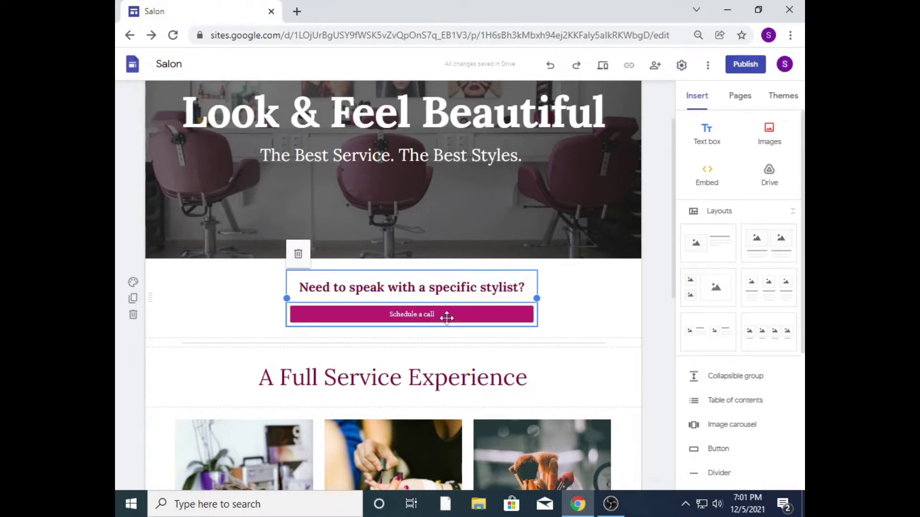
click(421, 313)
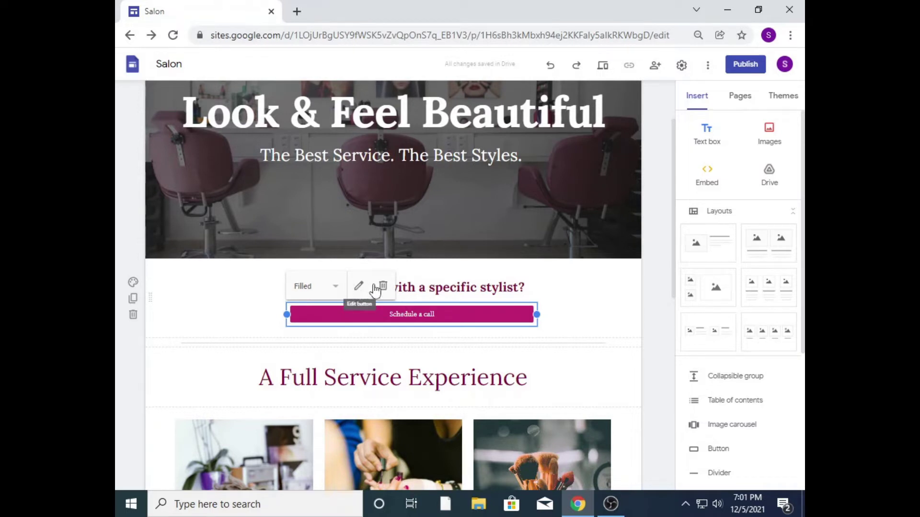
click(336, 287)
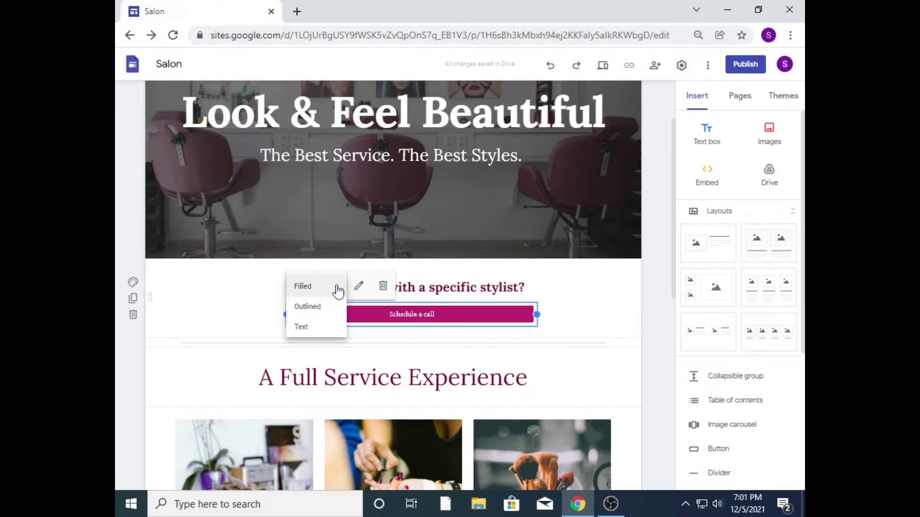
click(336, 289)
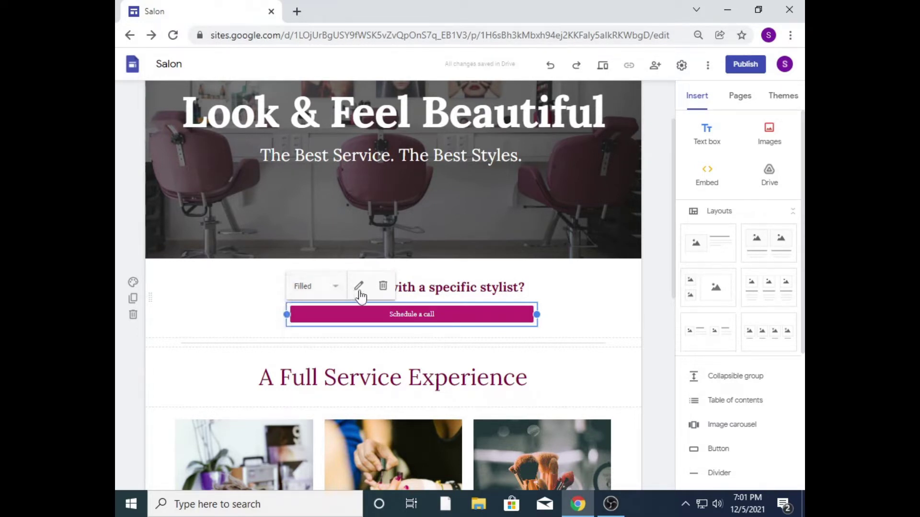
Step: Rename the button to 'Contact Us', then delete it
click(360, 287)
drag(415, 247, 394, 248)
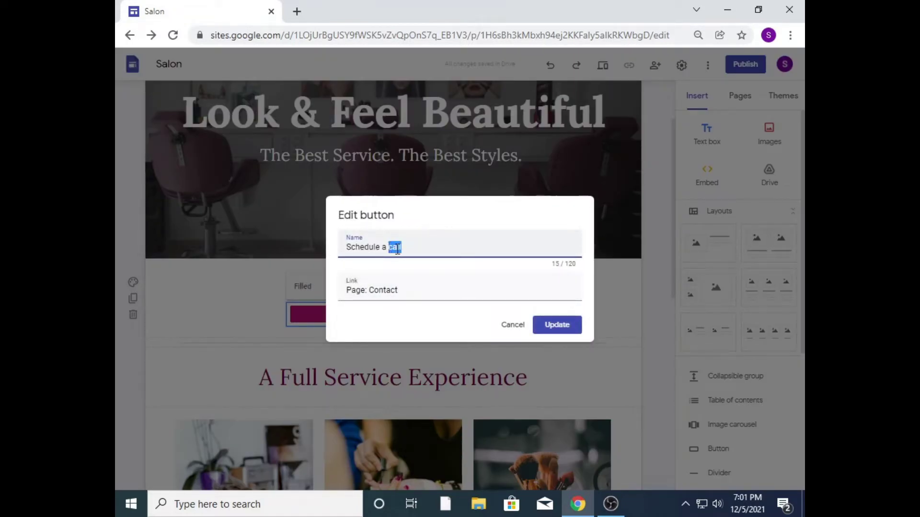
triple_click(379, 245)
text(Contact Us)
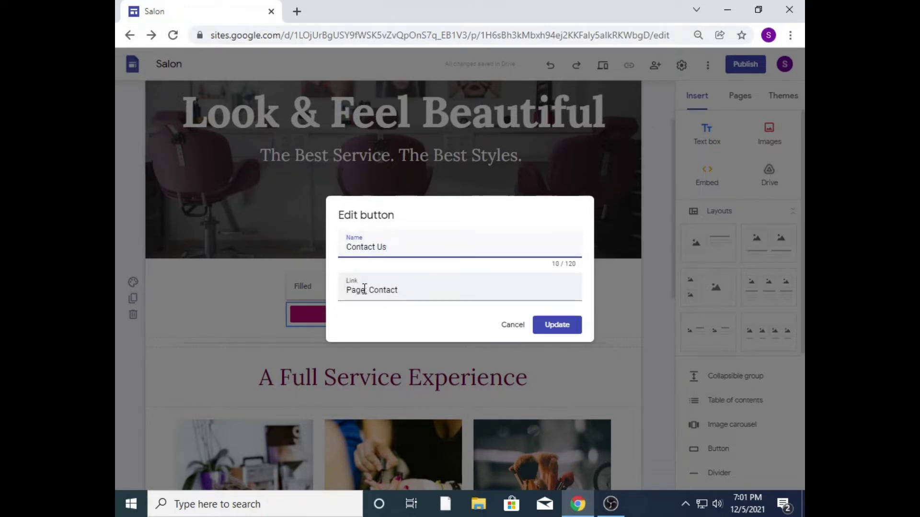
click(554, 327)
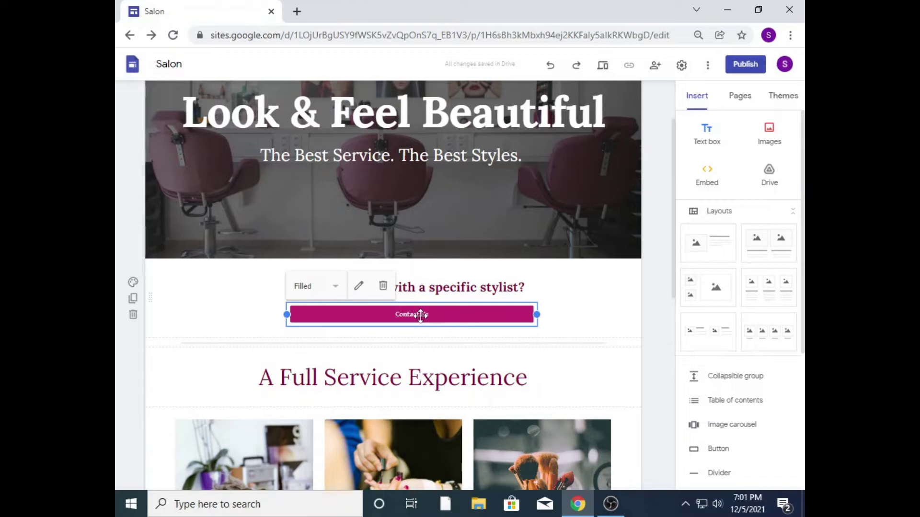
click(384, 288)
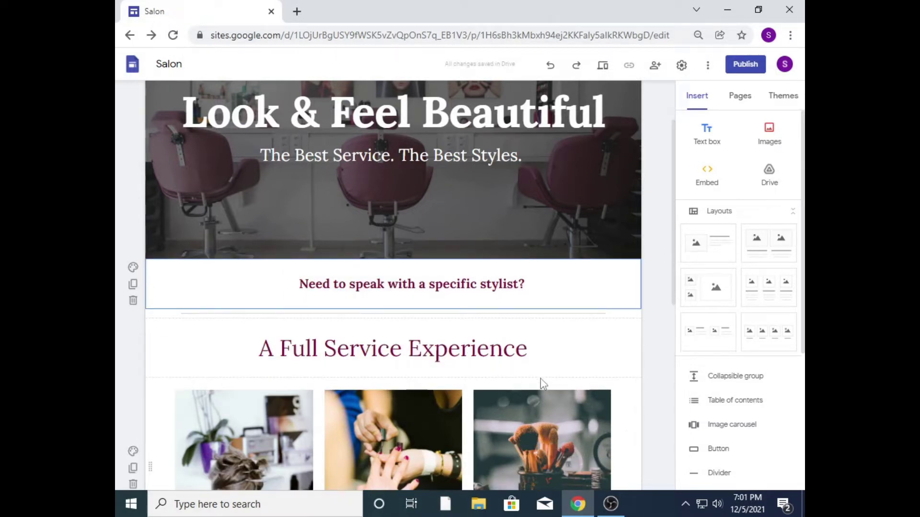
Step: Undo the deletion to restore the Contact Us button with its settings
click(550, 64)
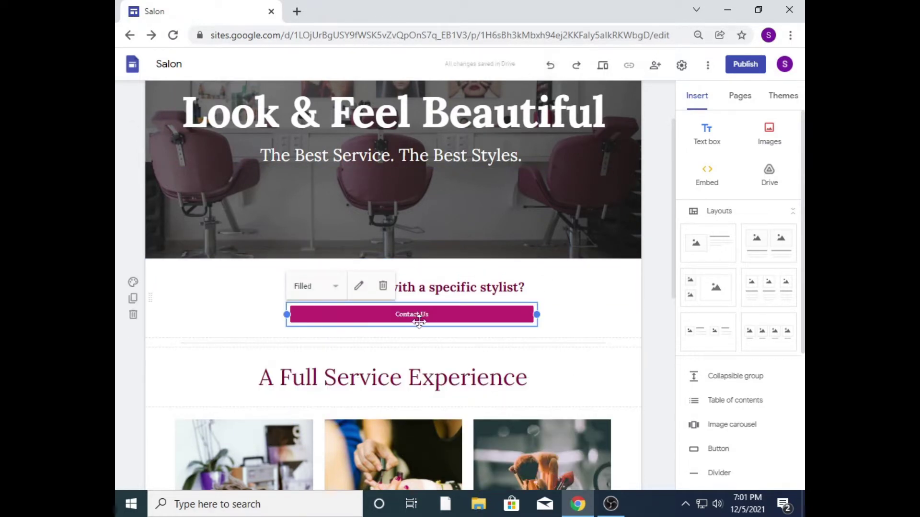
click(359, 286)
click(390, 247)
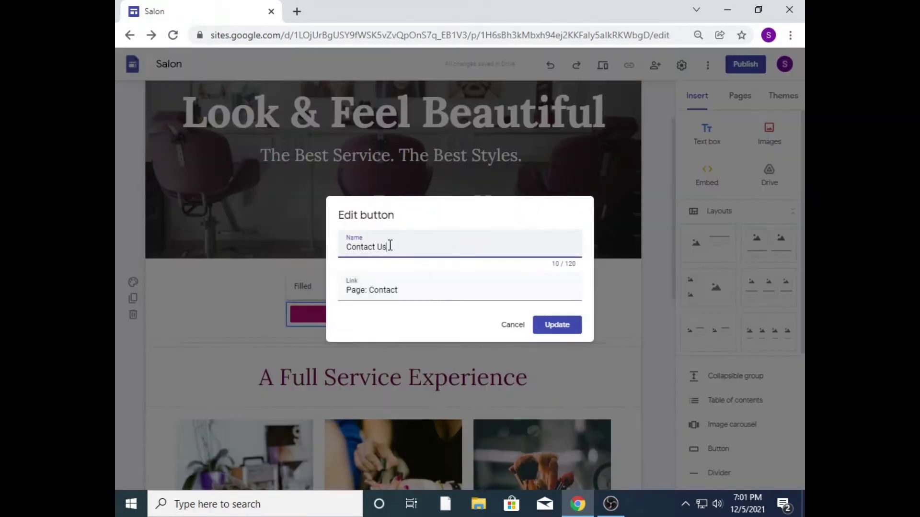
click(555, 326)
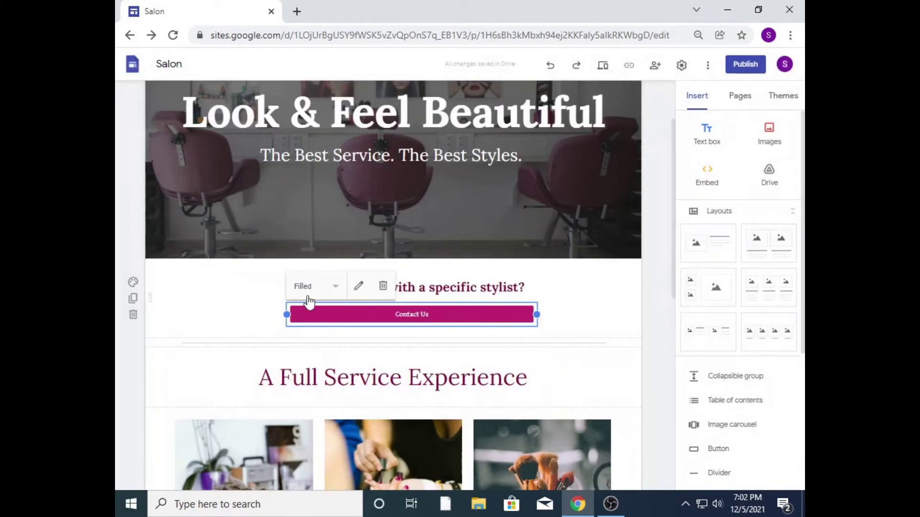
Step: Try Outlined and Text styles on the Contact Us button, returning to Filled
click(322, 293)
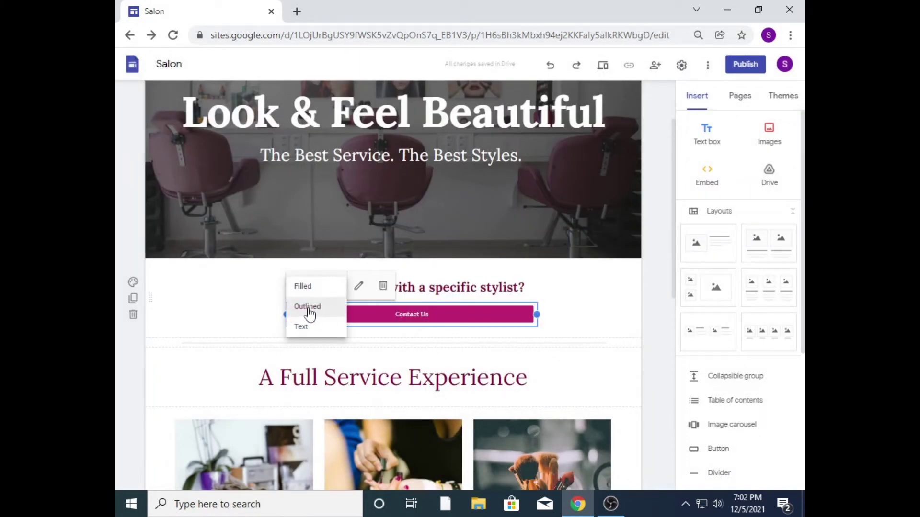
click(308, 308)
click(614, 305)
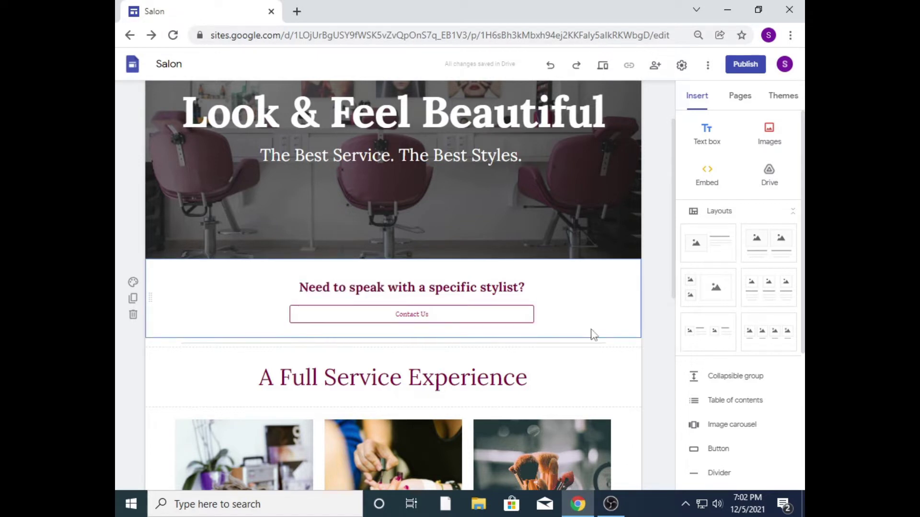
click(501, 314)
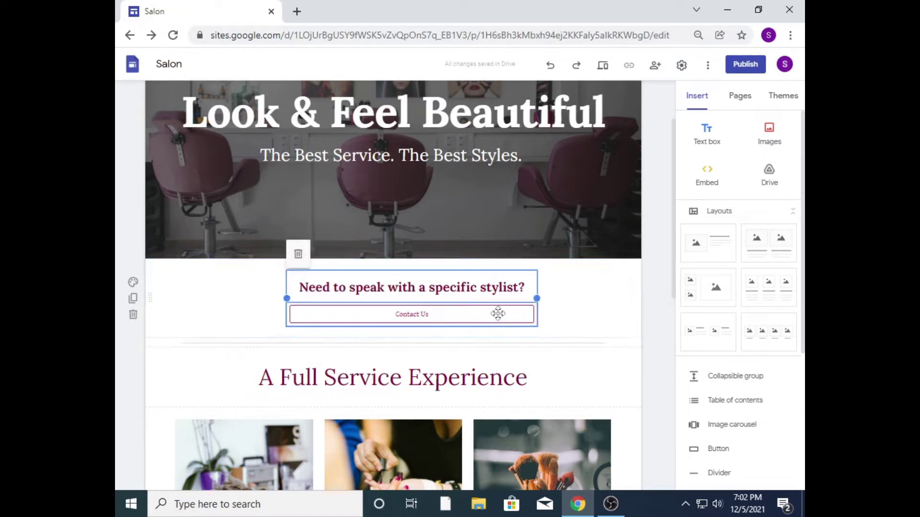
click(326, 286)
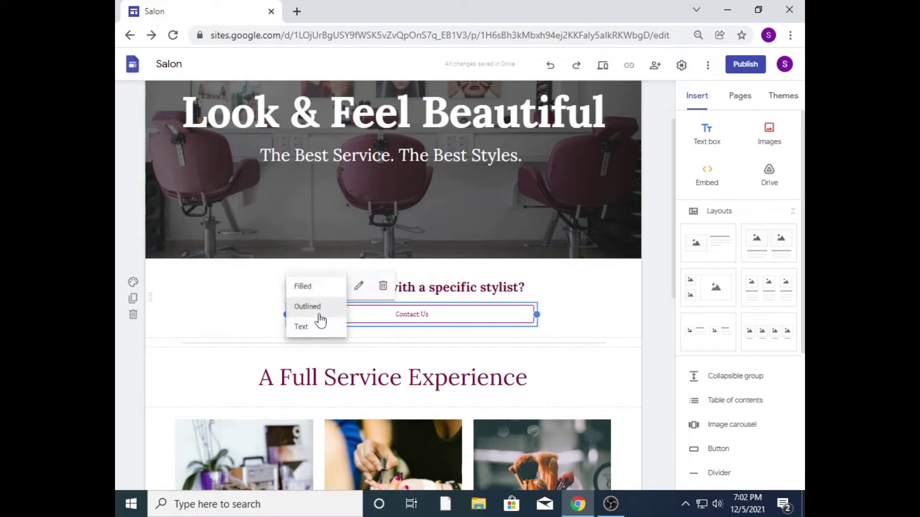
click(314, 327)
click(335, 287)
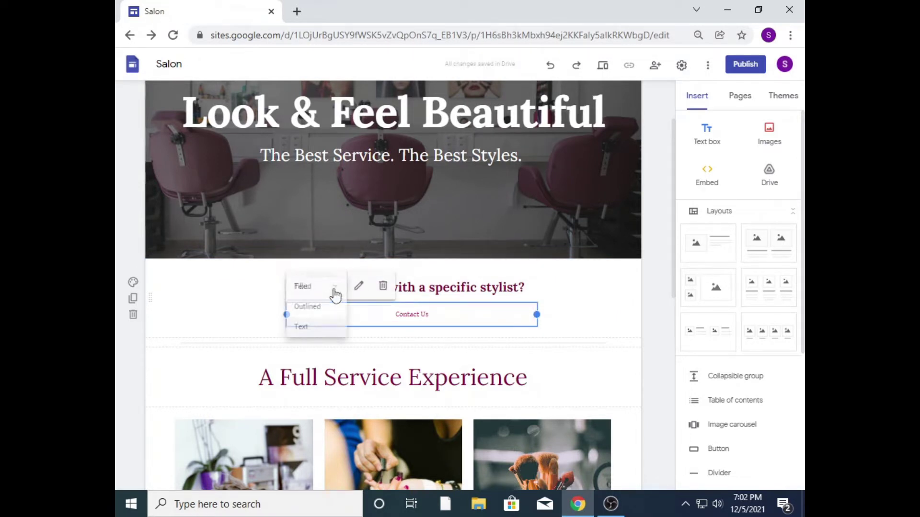
click(316, 288)
click(593, 310)
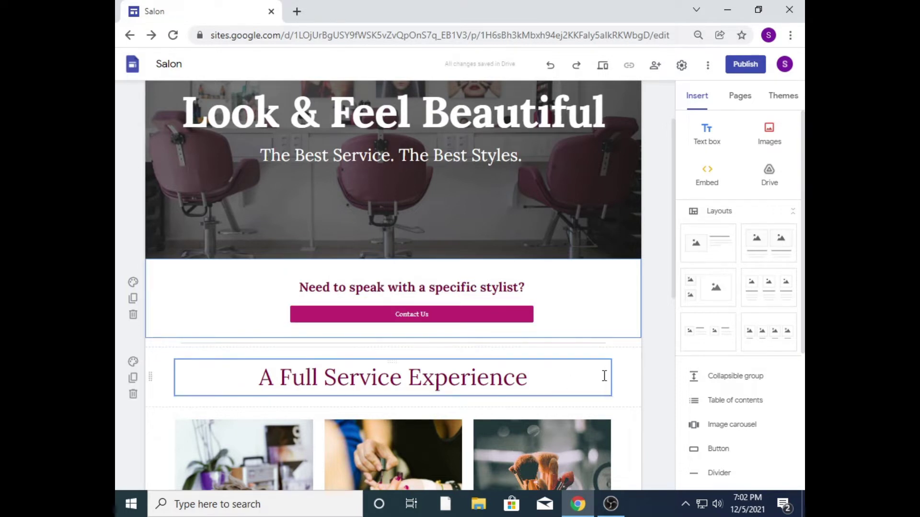
Step: Bold the 'A Full Service Experience' title and scroll down to the service photos
click(603, 375)
drag(587, 375, 252, 389)
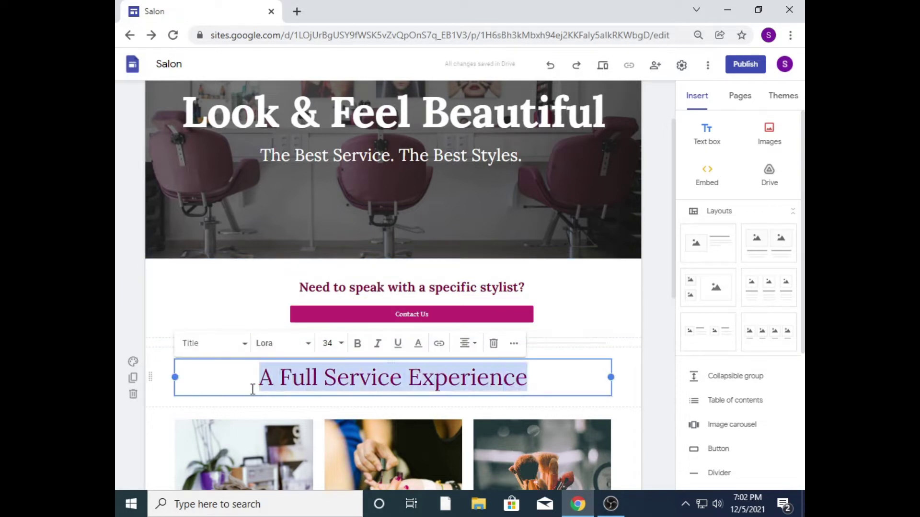
click(358, 343)
click(552, 376)
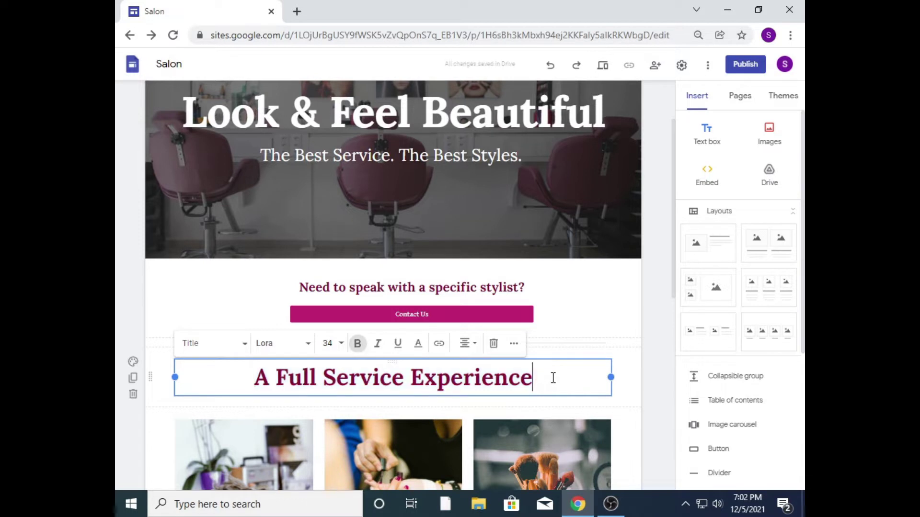
click(655, 384)
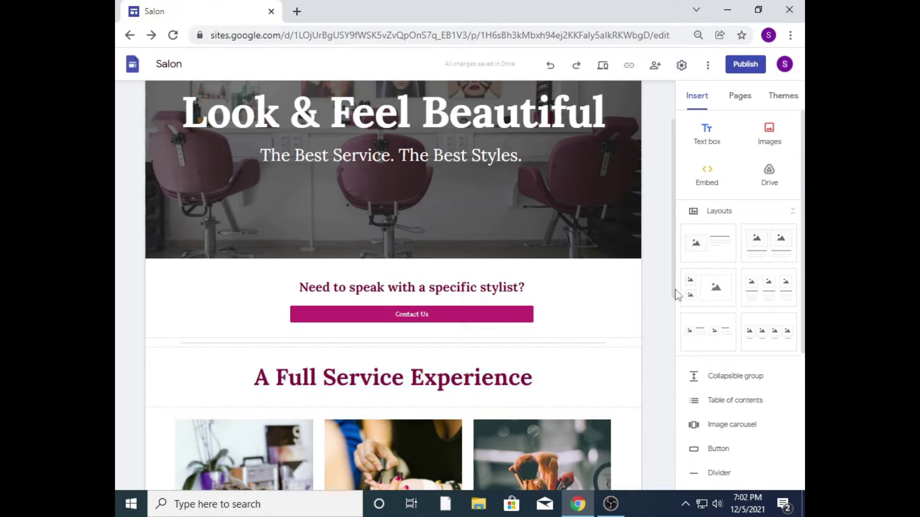
drag(677, 295, 661, 391)
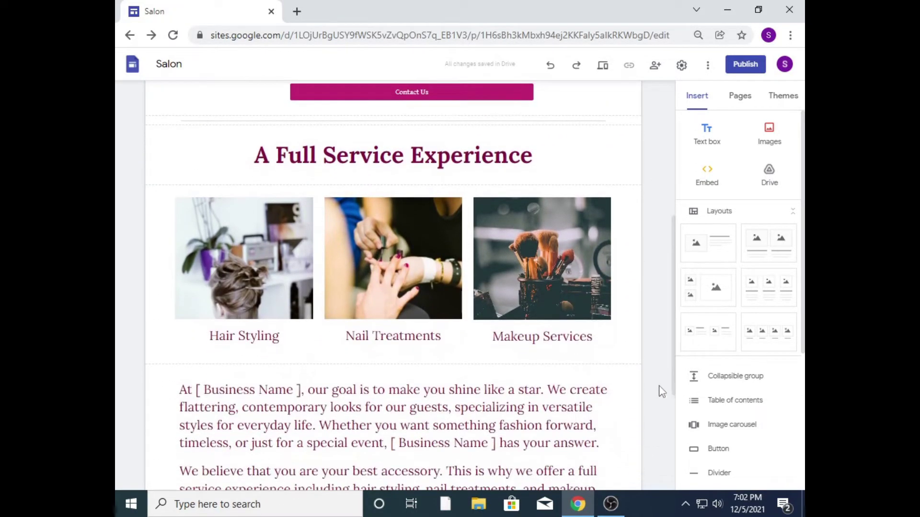
Step: Bold each caption in turn: Hair Styling, Nail Treatments, then Makeup Services
click(280, 336)
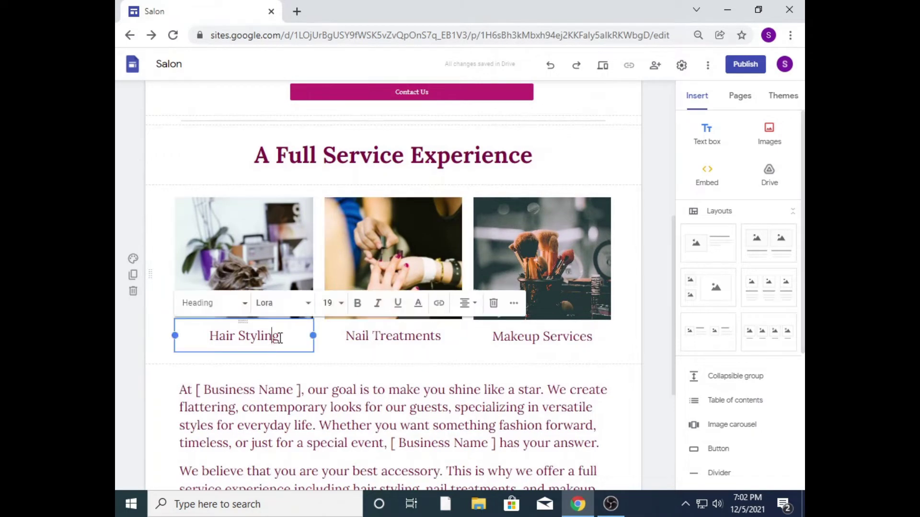
drag(279, 336, 204, 339)
click(358, 302)
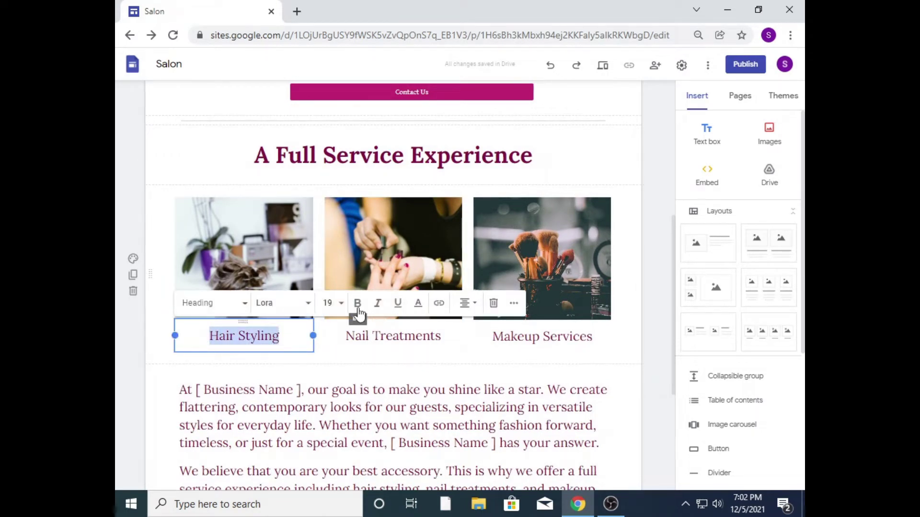
drag(440, 336, 347, 337)
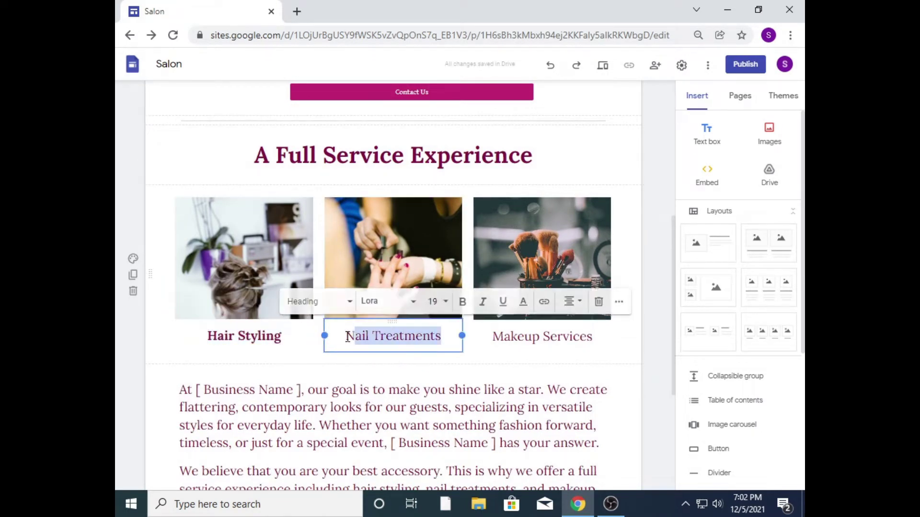
click(463, 301)
drag(593, 336, 471, 334)
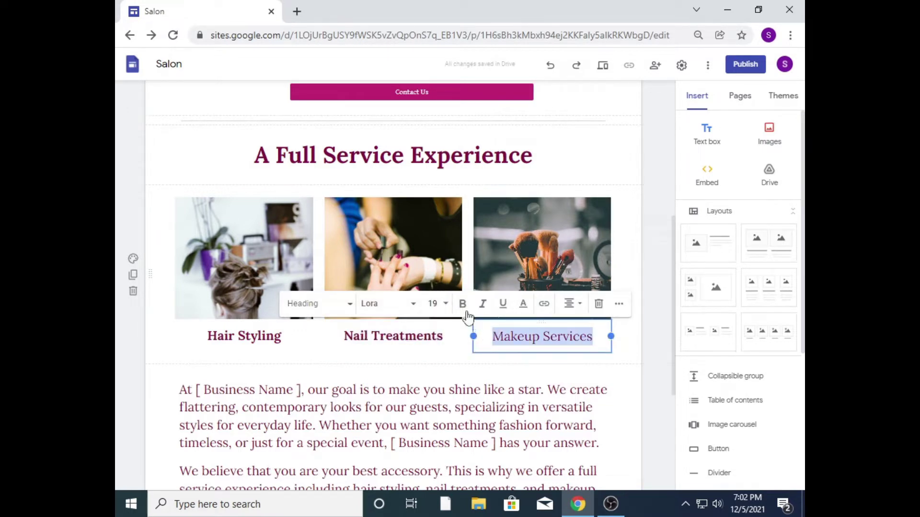
click(467, 313)
click(644, 349)
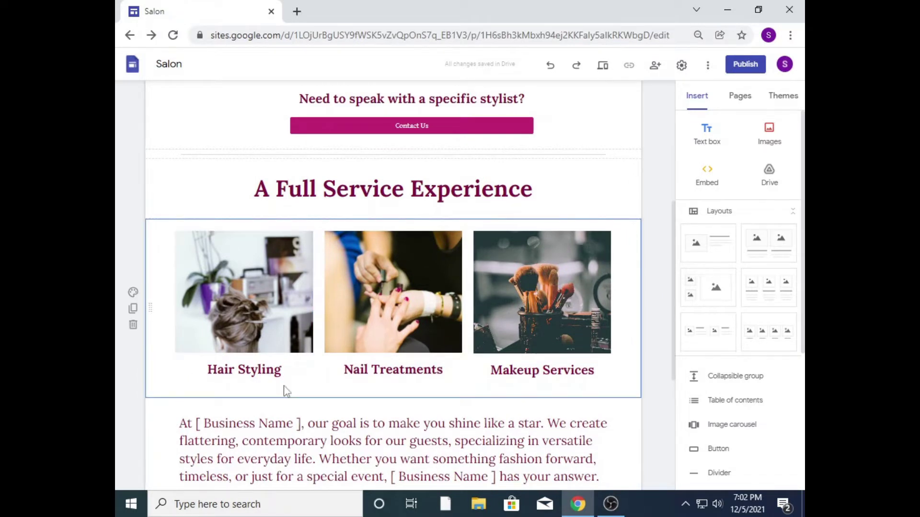
click(287, 372)
drag(284, 370, 203, 371)
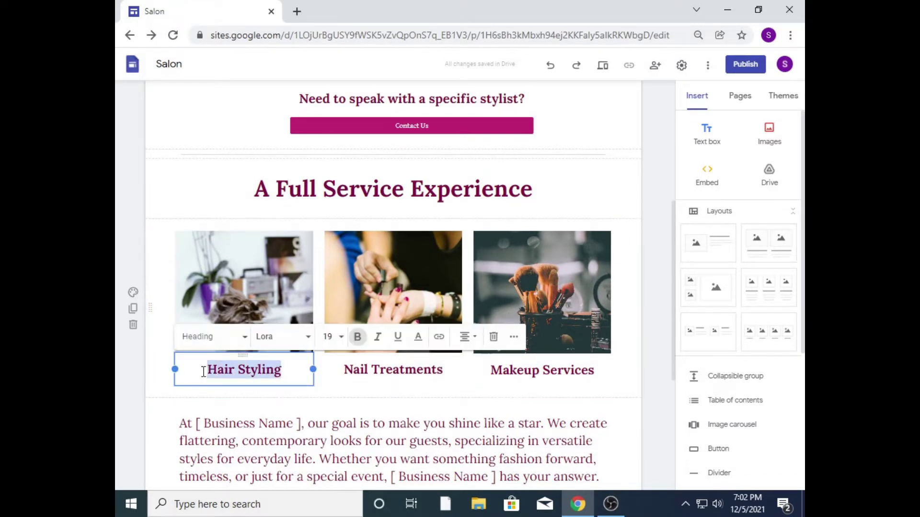
click(417, 336)
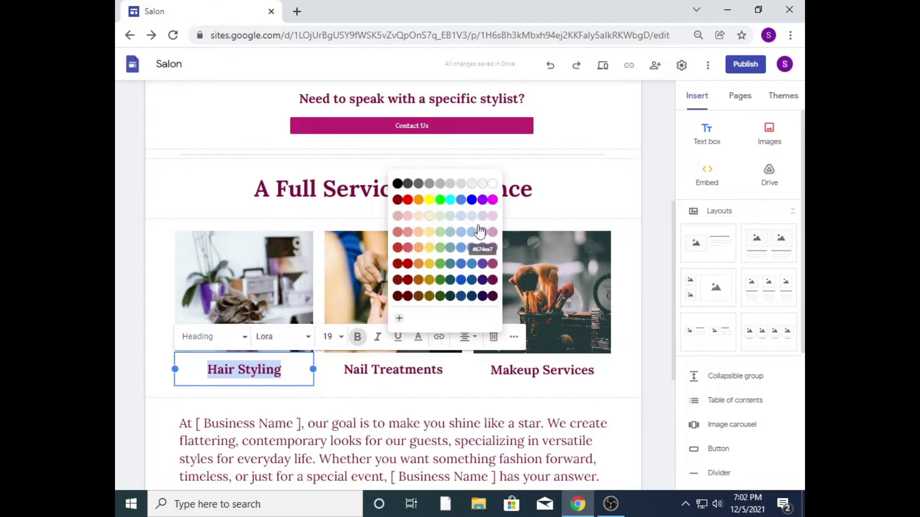
click(314, 393)
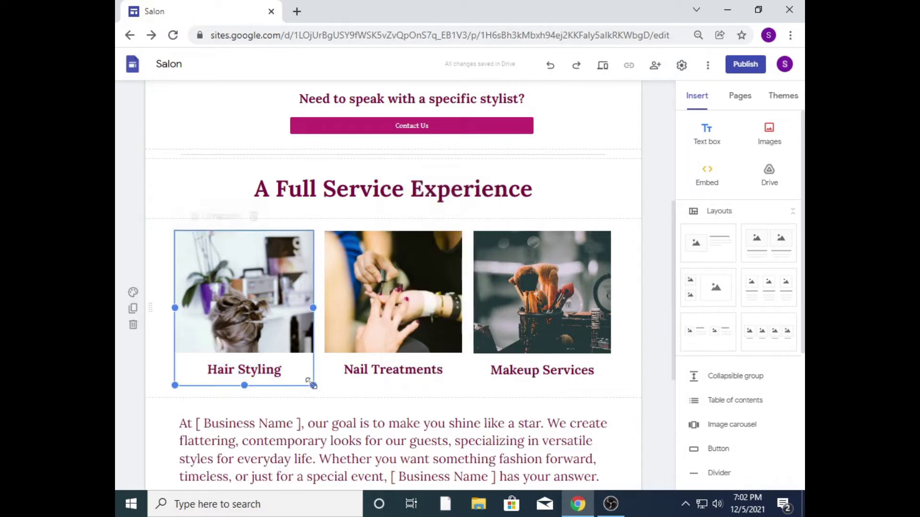
click(159, 359)
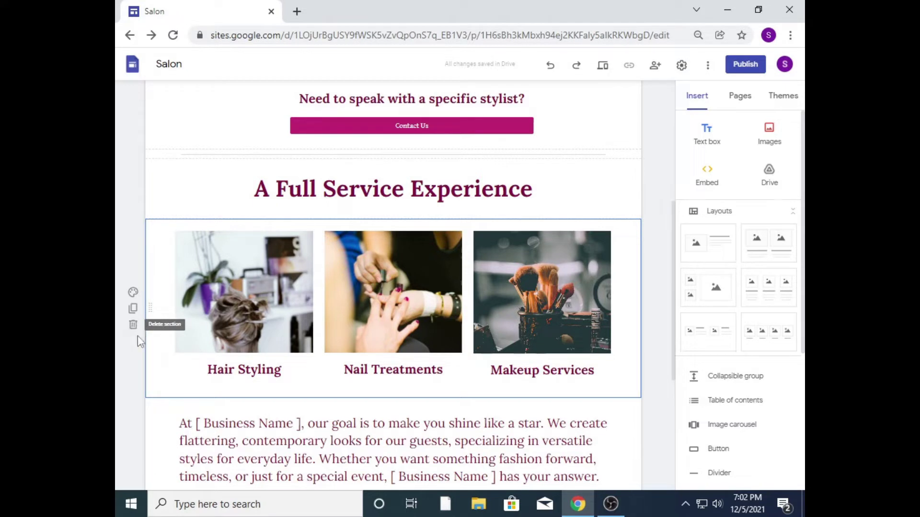
click(133, 310)
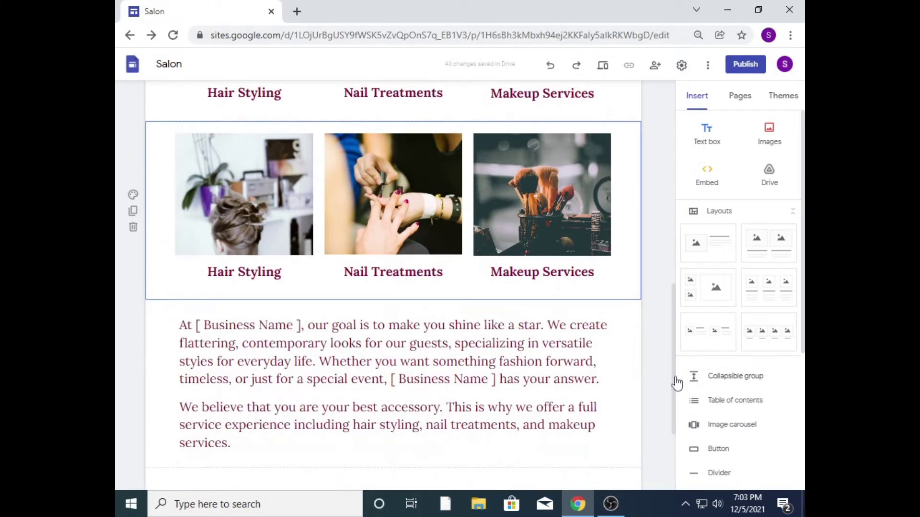
scroll(677, 383, up, 4)
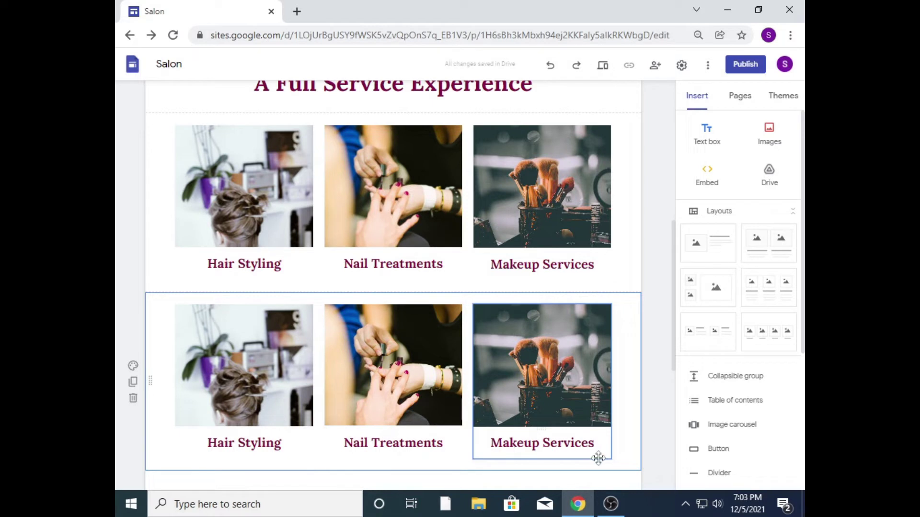
click(134, 400)
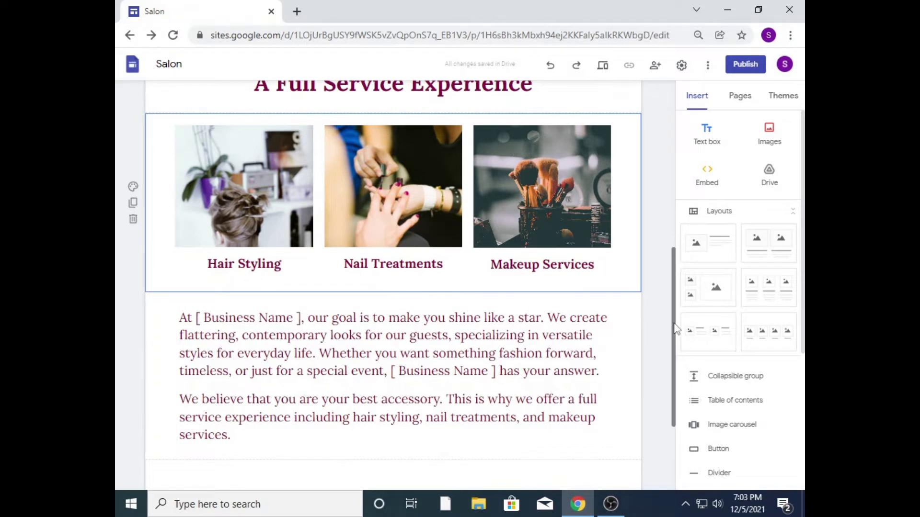
scroll(393, 311, up, 2)
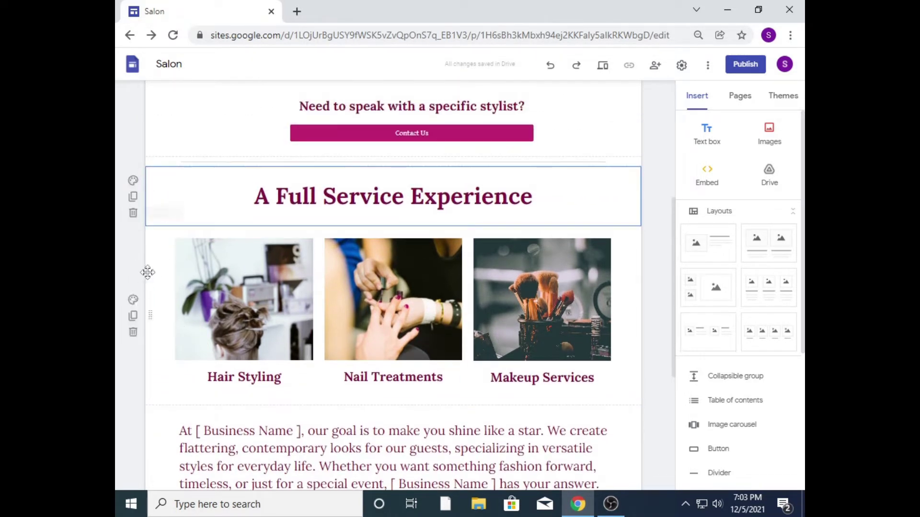
Step: Apply the Style 2 light grey section colour to the three-photo services section
click(134, 302)
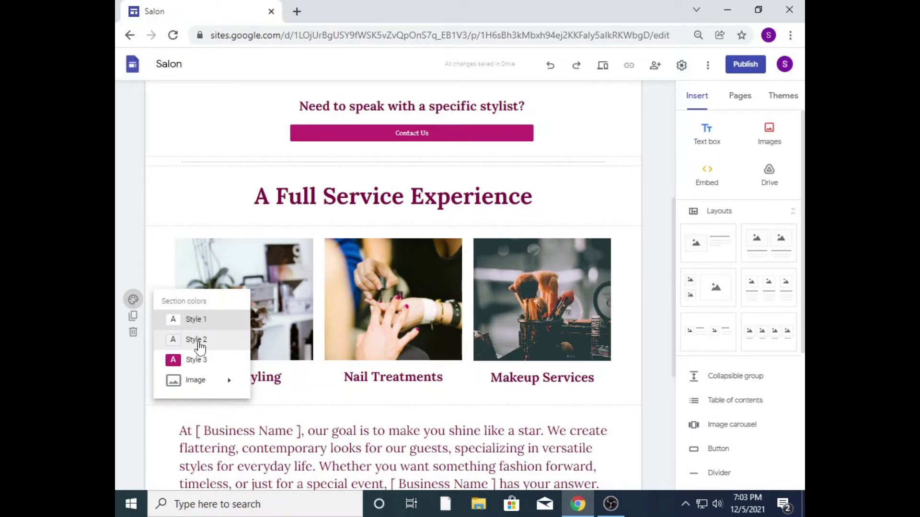
click(197, 340)
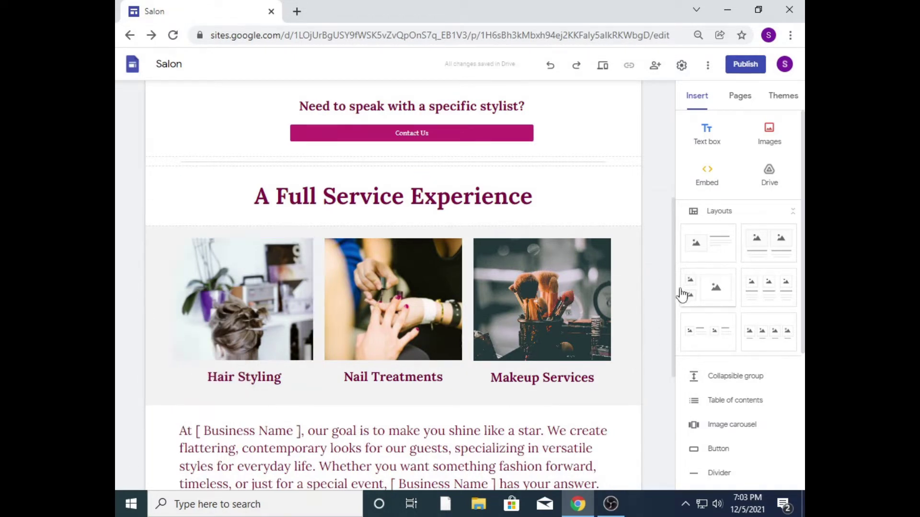
scroll(673, 287, up, 2)
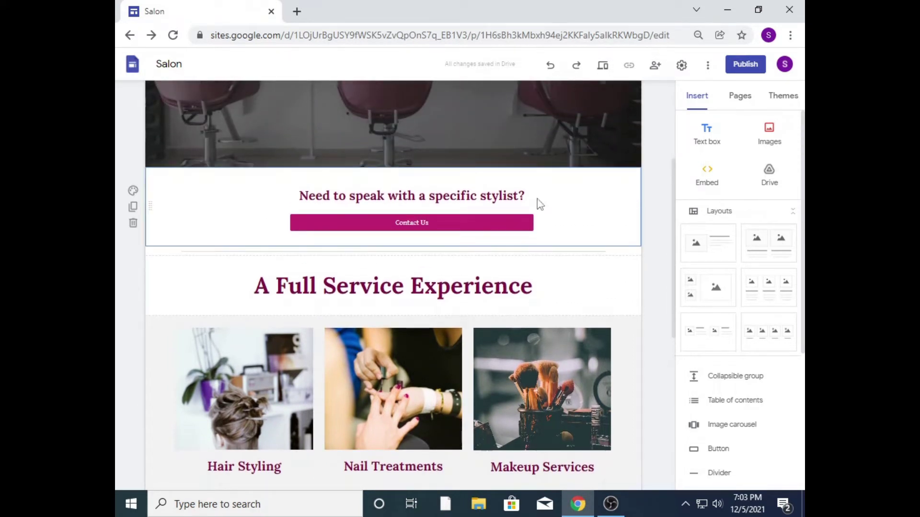
Step: Apply Style 3 colours to the stylist contact section: magenta background, white text and button
click(134, 191)
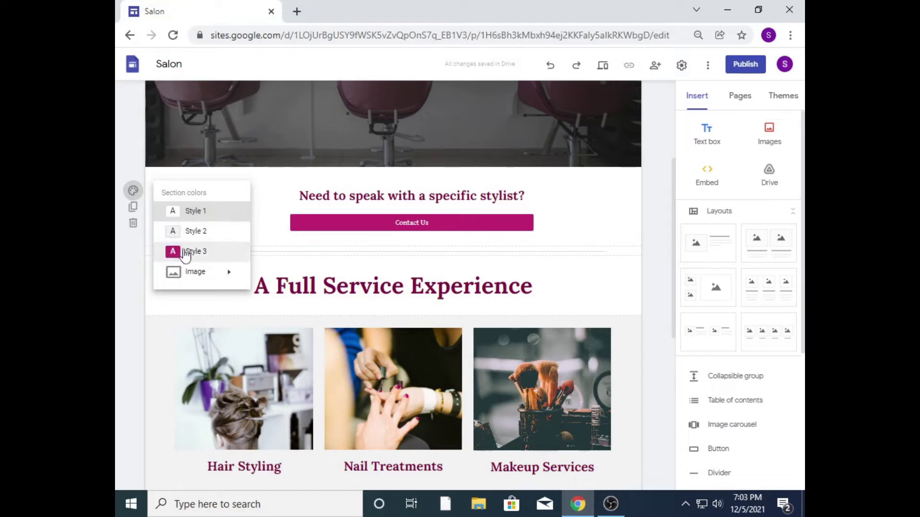
mouse_move(190, 270)
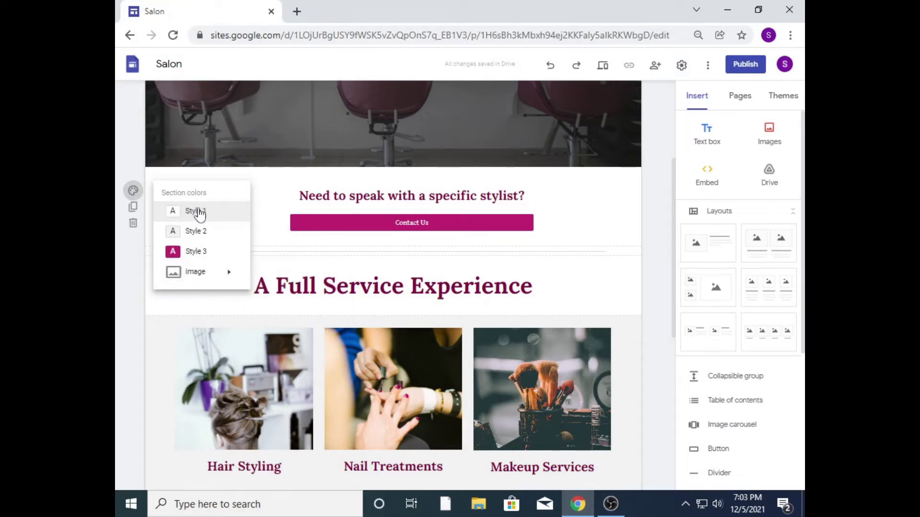
click(191, 254)
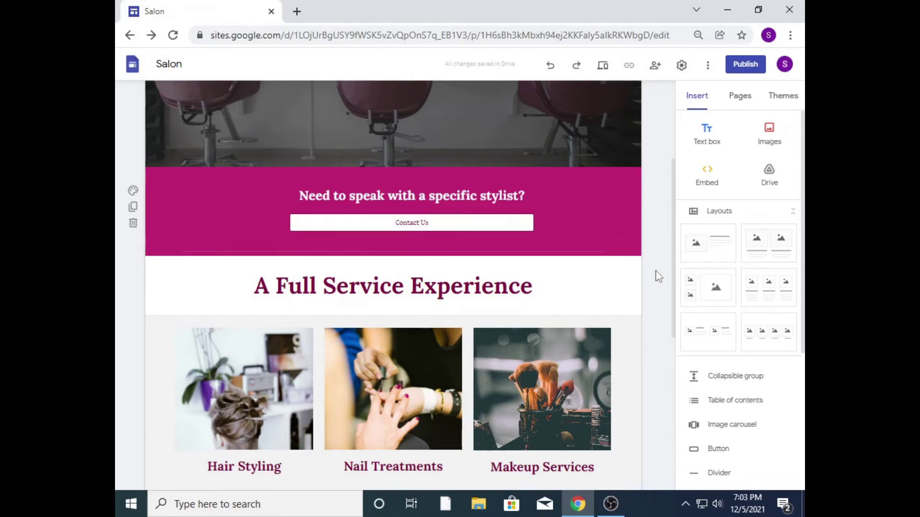
scroll(680, 277, up, 3)
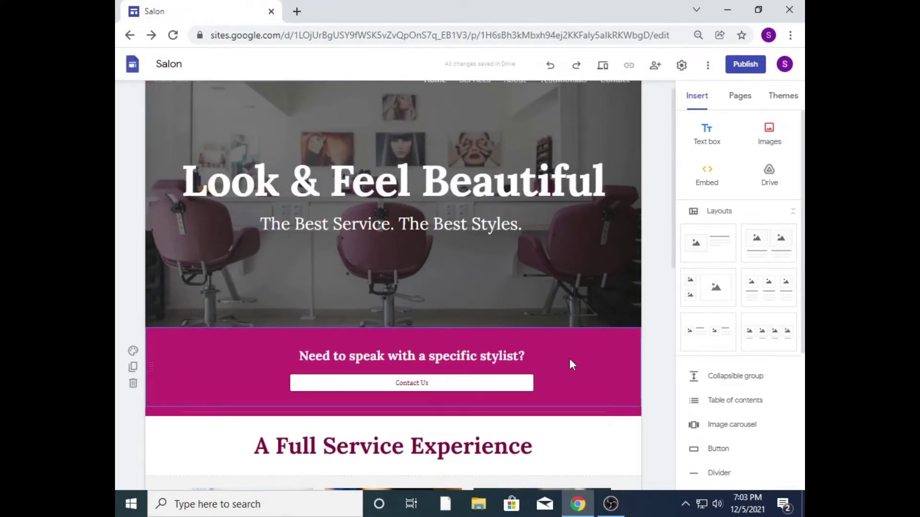
click(137, 352)
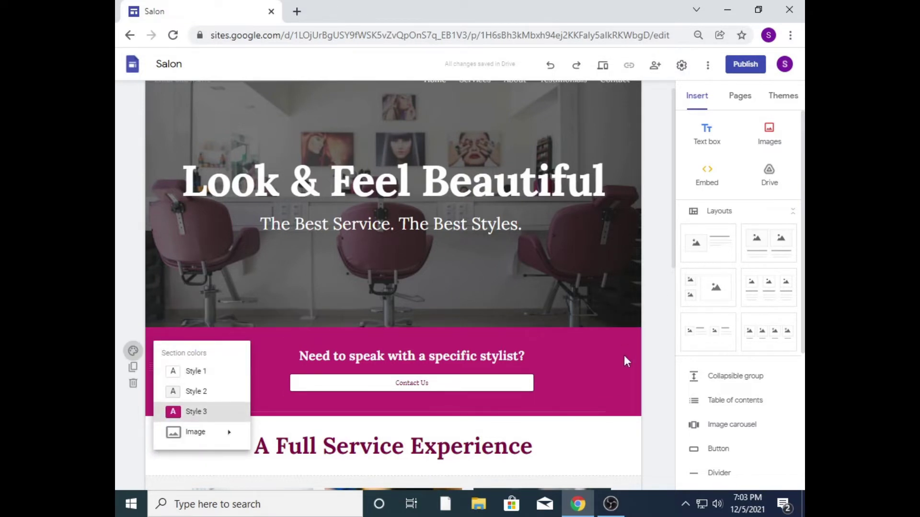
scroll(673, 268, down, 1)
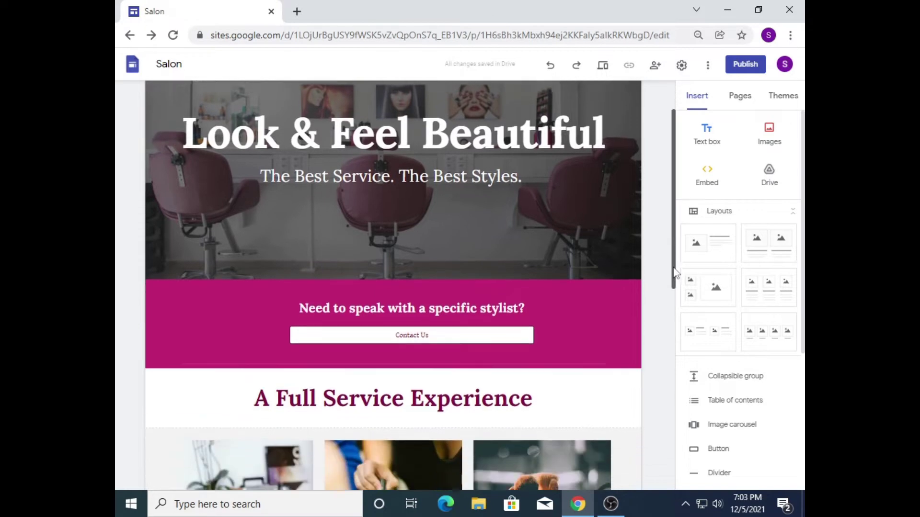
Step: Set the services description text to font size 14, not bold
drag(674, 272, 686, 424)
click(242, 390)
drag(243, 390, 184, 270)
click(356, 243)
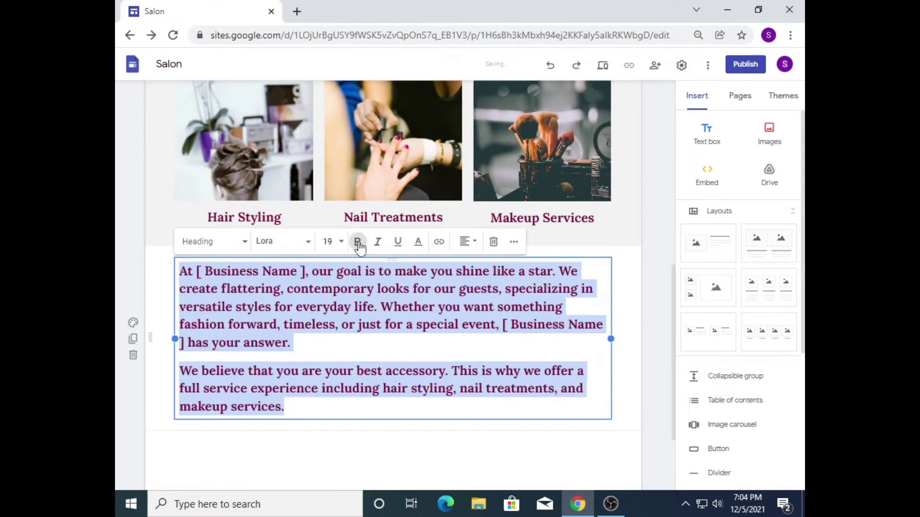
click(357, 243)
click(328, 241)
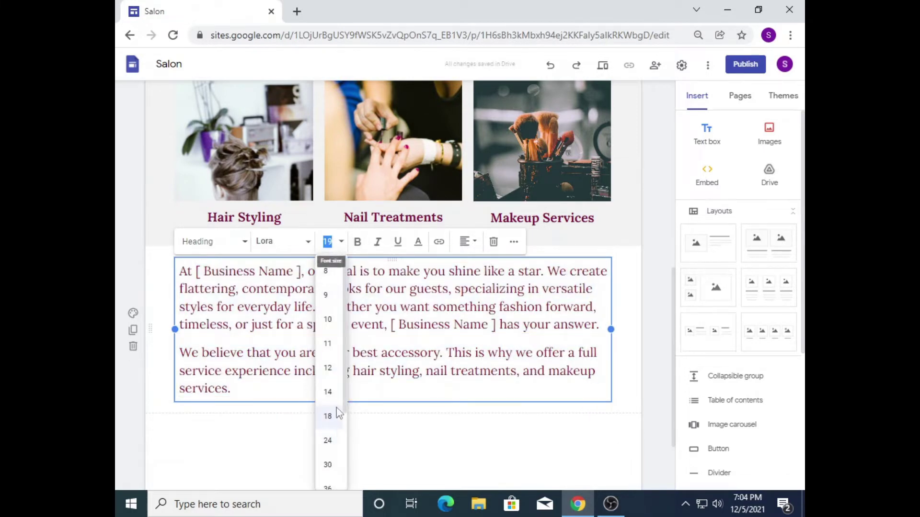
click(330, 393)
click(436, 372)
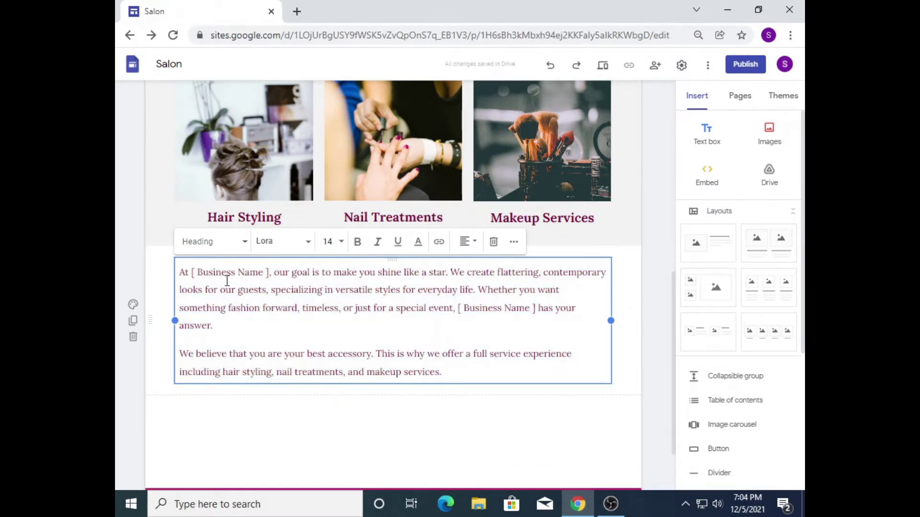
Step: Replace the first [ Business Name ] placeholder with GFXSalon and make it bold
drag(192, 272, 272, 267)
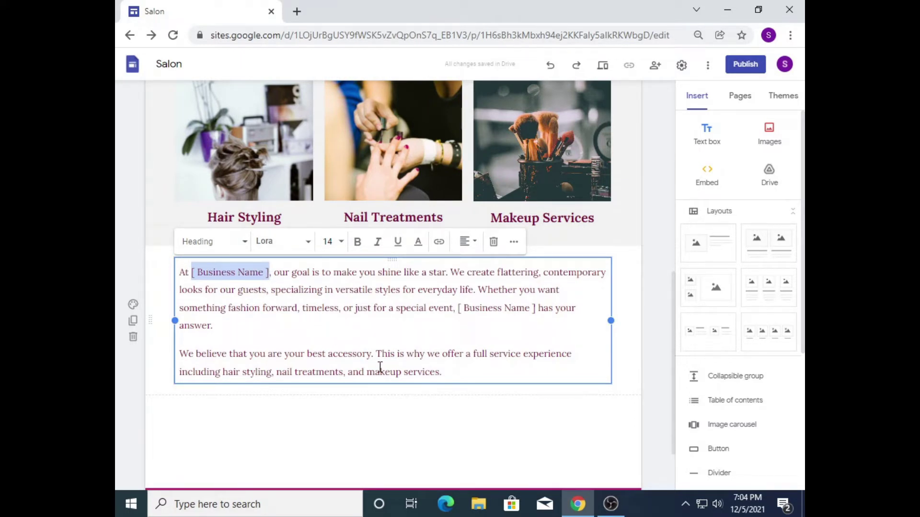
text(GFX)
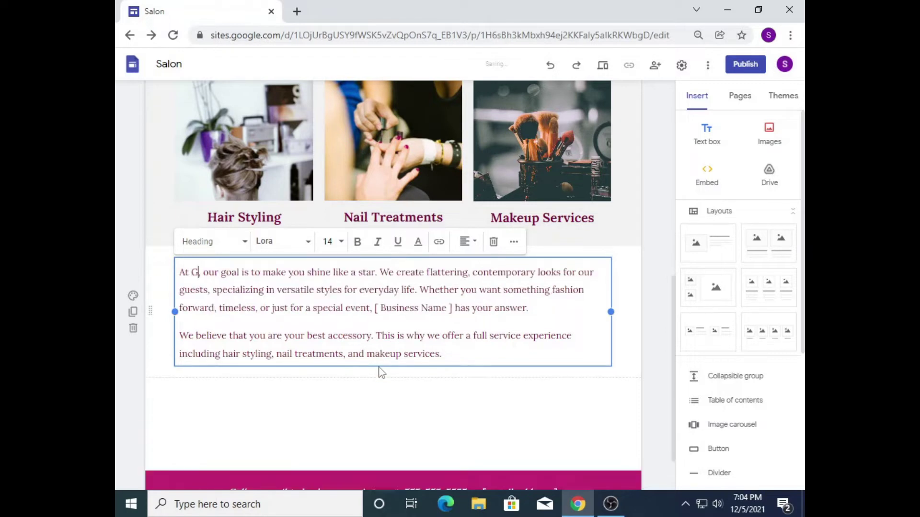
text(Salon)
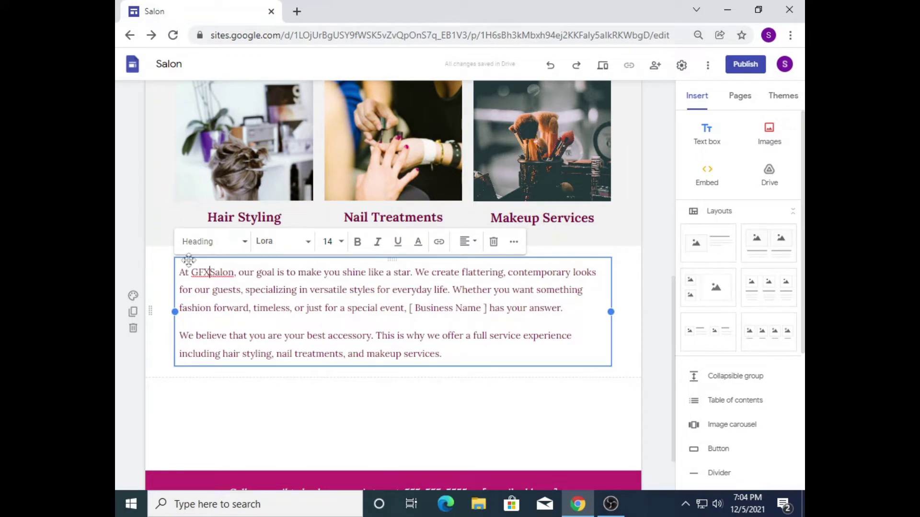
drag(191, 271, 230, 273)
click(225, 282)
click(357, 242)
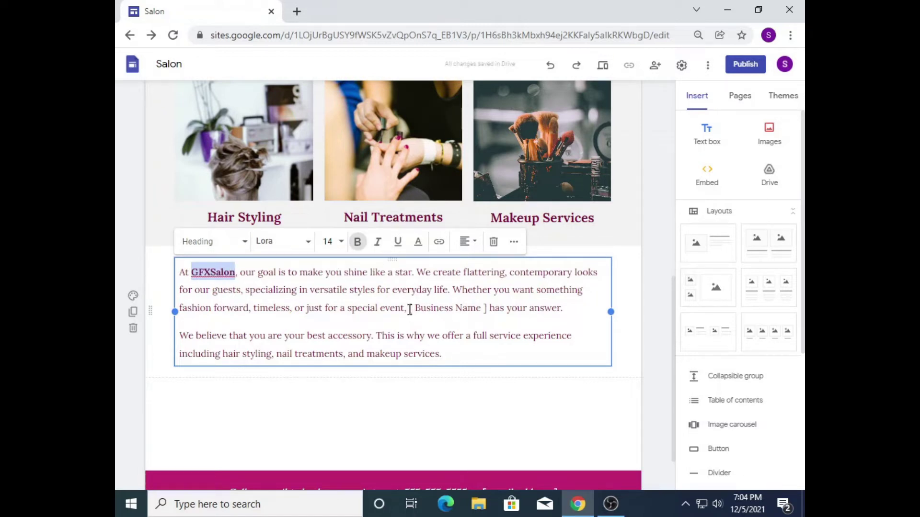
Step: Paste GFXSalon over the second placeholder and add an empty line after the description
drag(409, 309, 488, 309)
text(GFXSalon)
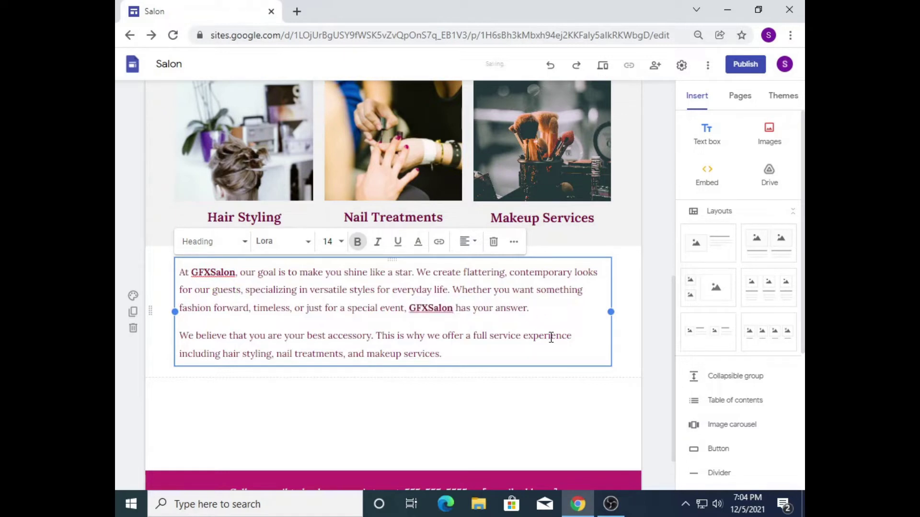
click(551, 337)
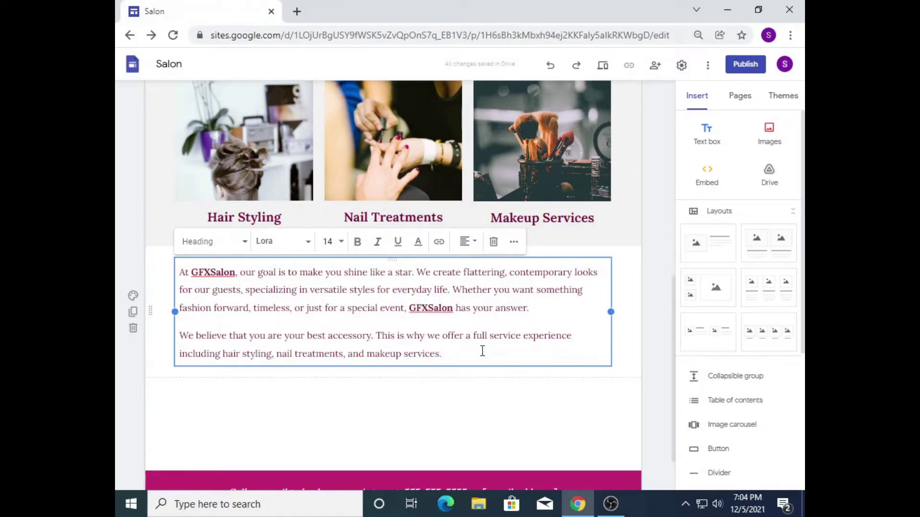
key(Return)
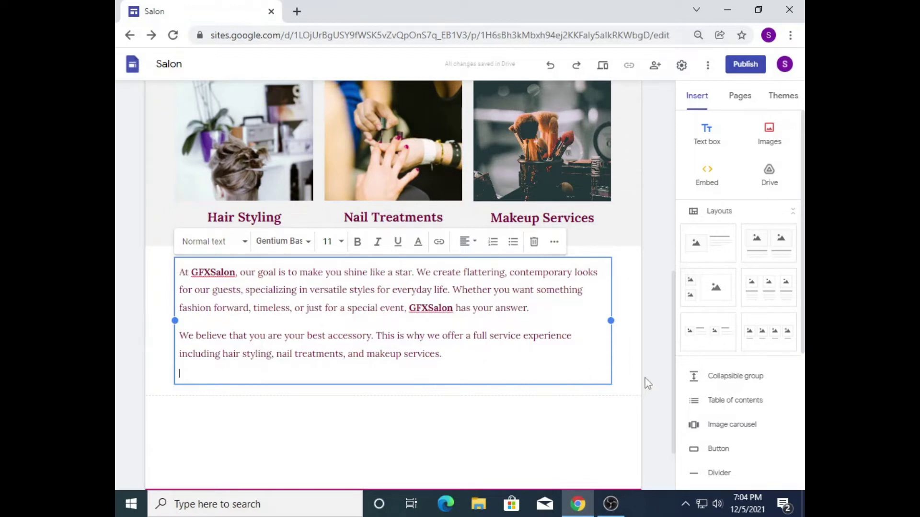
Step: Duplicate the A Full Service Experience heading section so two copies appear above the images
click(665, 304)
drag(675, 327, 681, 282)
scroll(585, 226, up, 1)
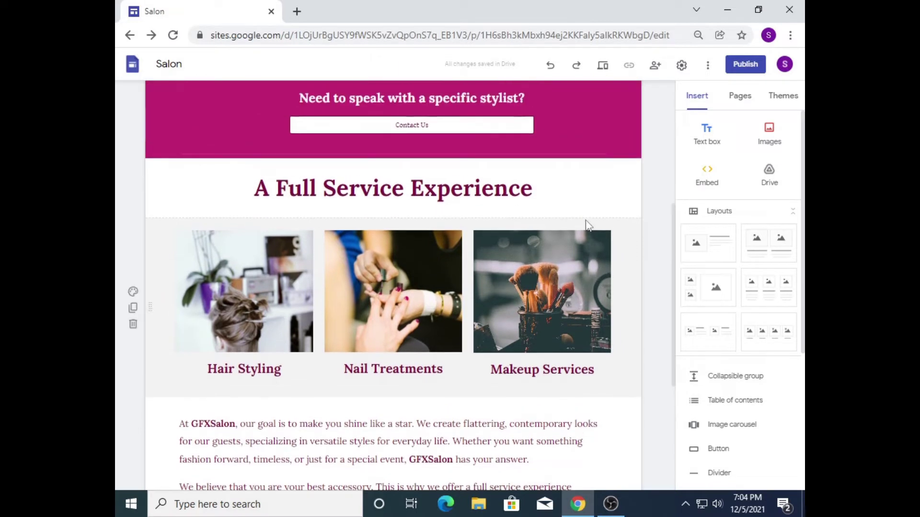
click(585, 199)
click(629, 181)
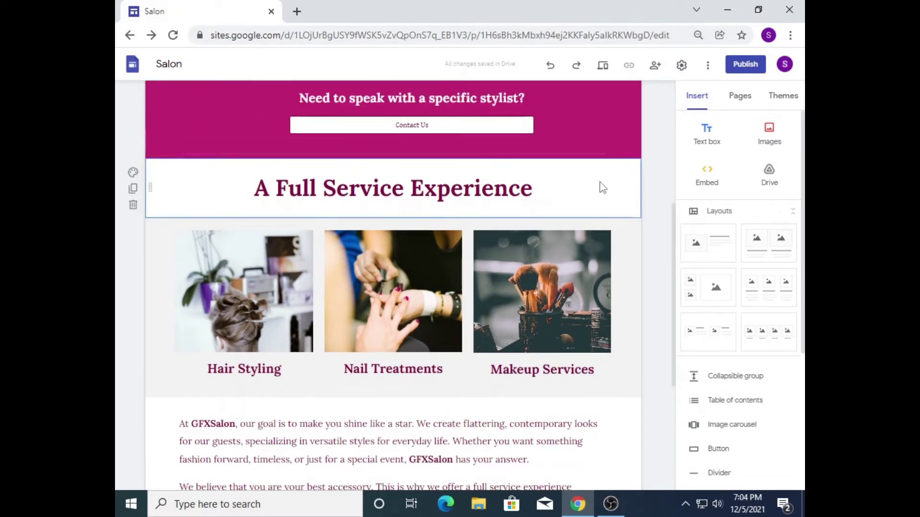
click(132, 190)
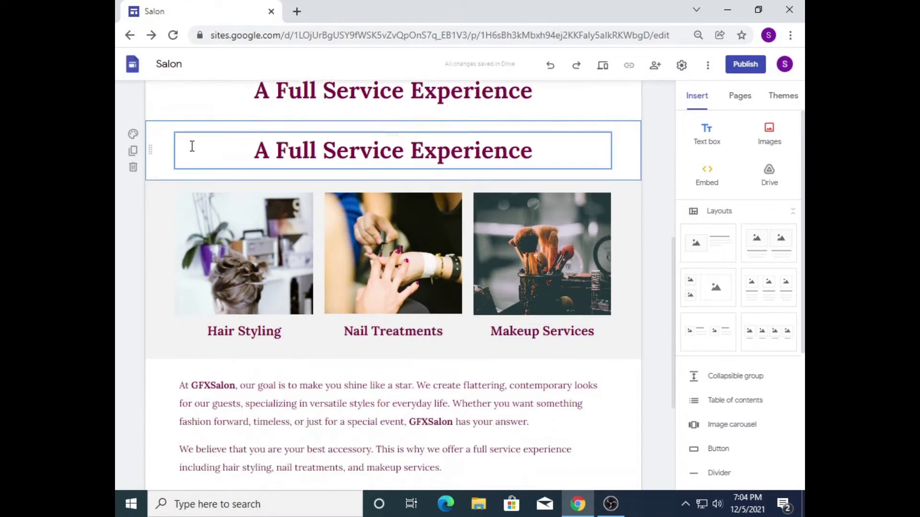
scroll(676, 273, up, 1)
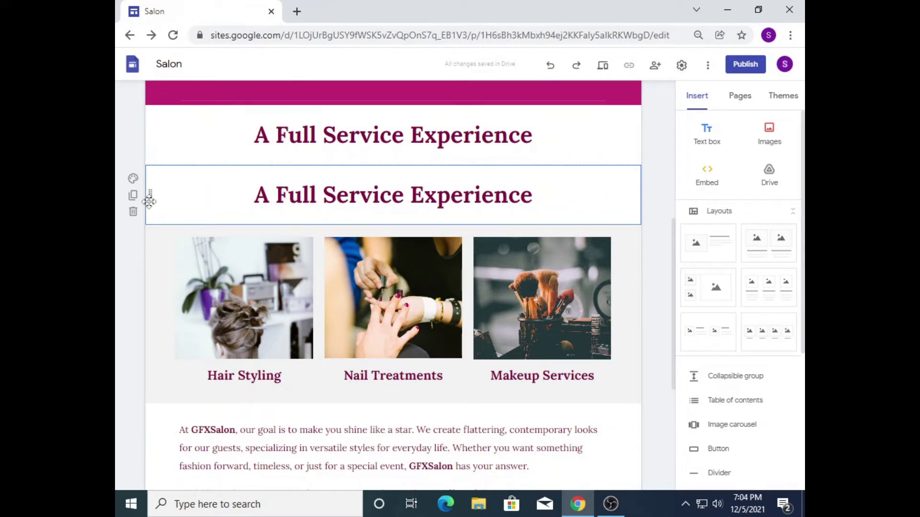
click(181, 144)
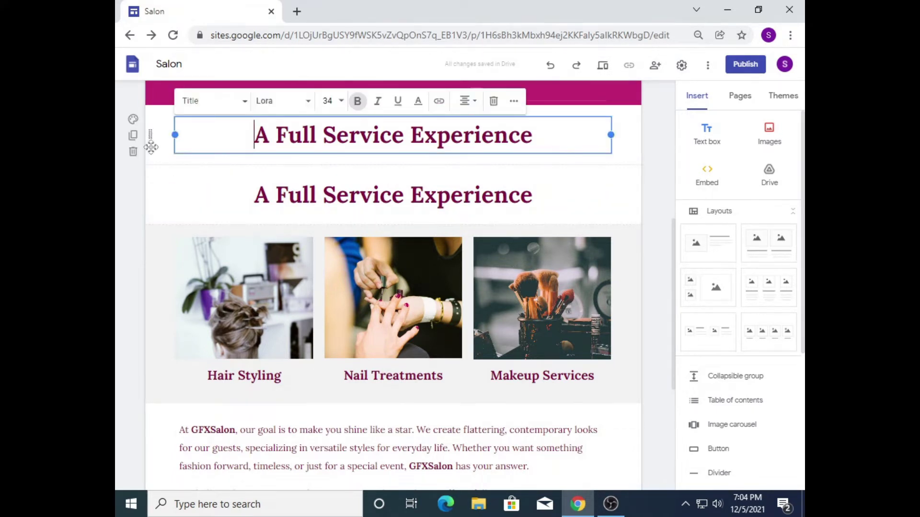
click(155, 355)
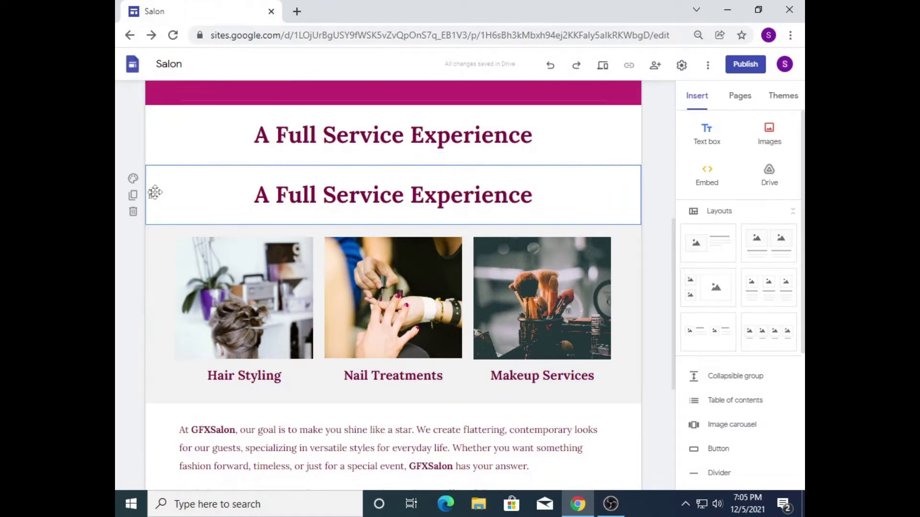
Step: Move the copied heading section below the service images and rename its title About Us
drag(153, 197, 162, 389)
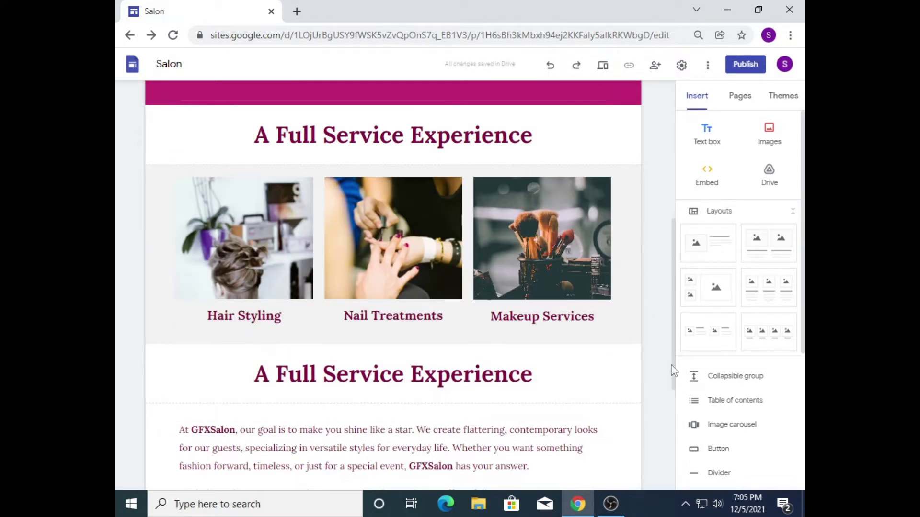
drag(673, 365, 661, 390)
click(445, 309)
triple_click(444, 309)
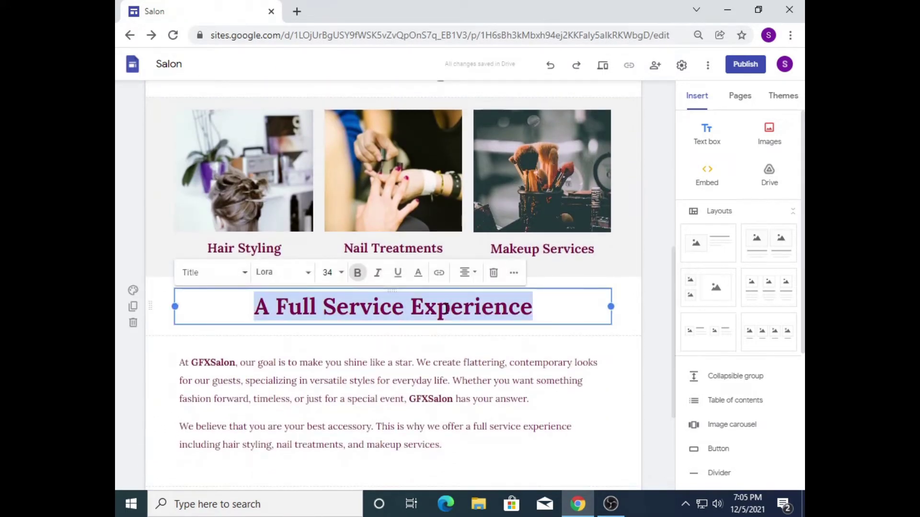
text(About )
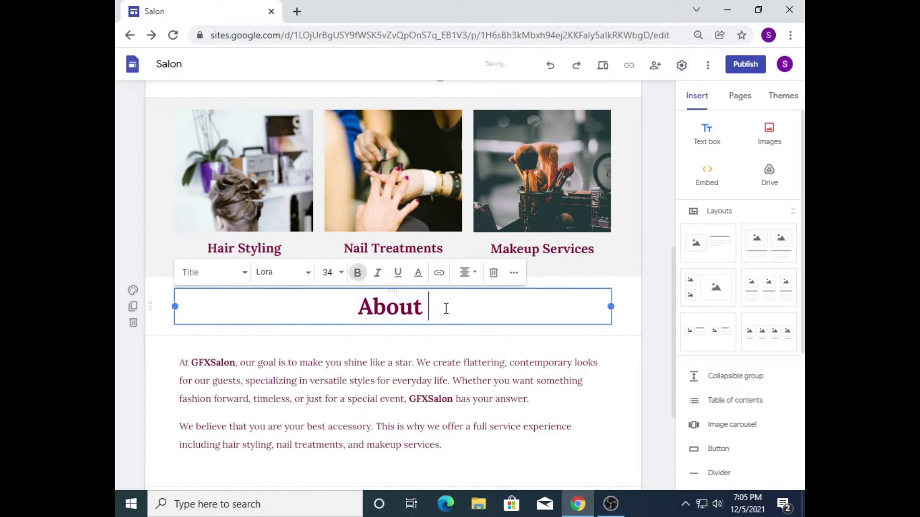
text(Us)
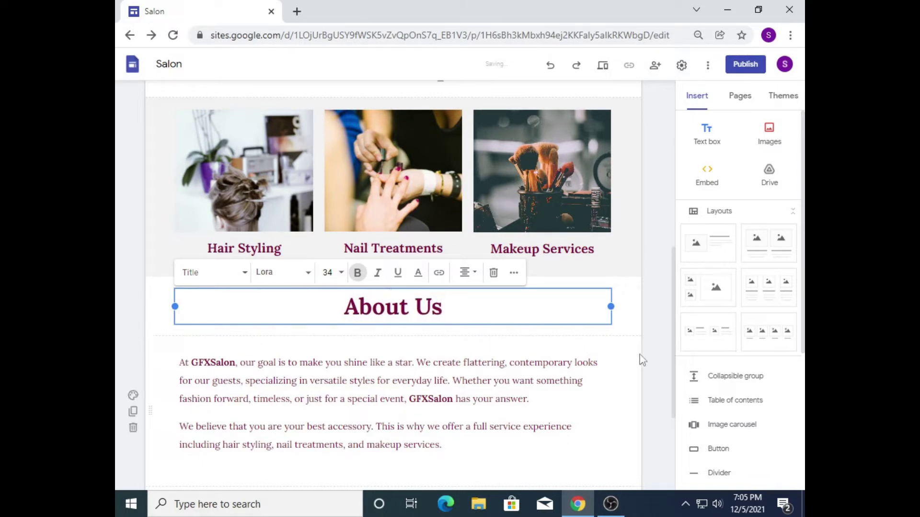
click(657, 371)
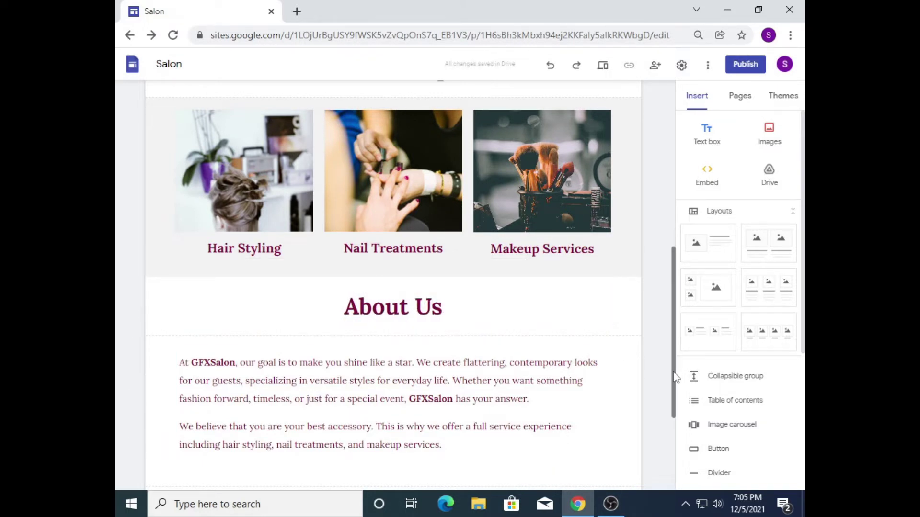
drag(675, 375, 673, 450)
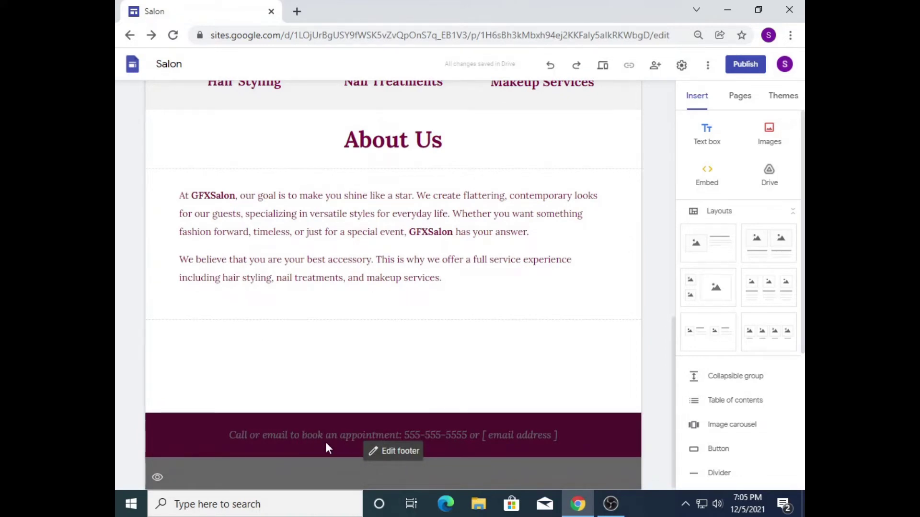
click(396, 451)
triple_click(392, 434)
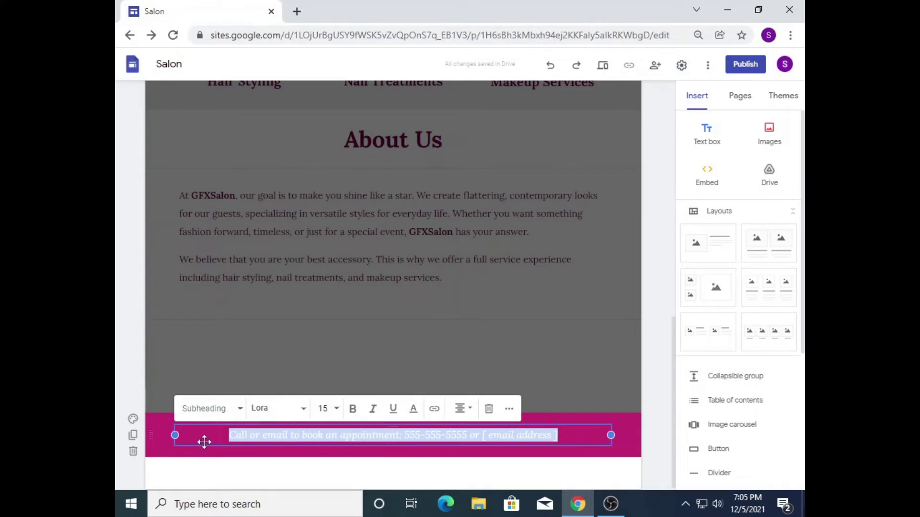
click(312, 436)
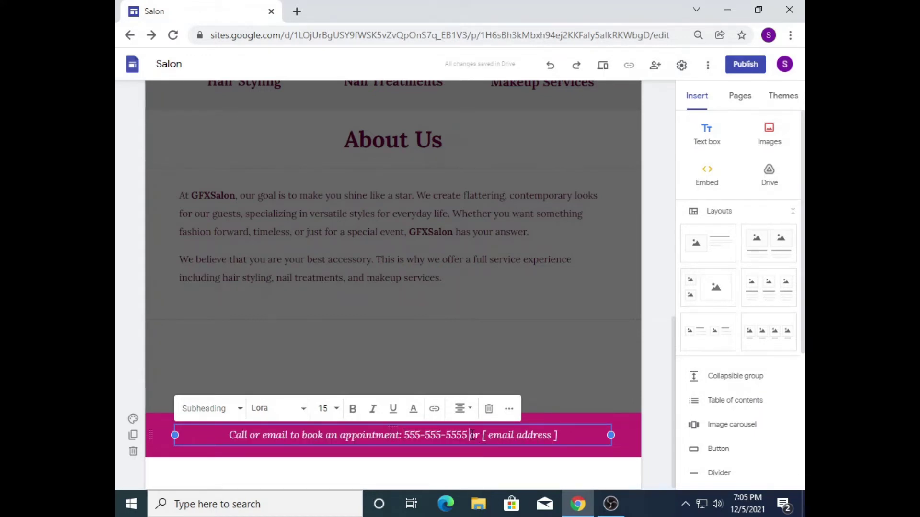
key(Return)
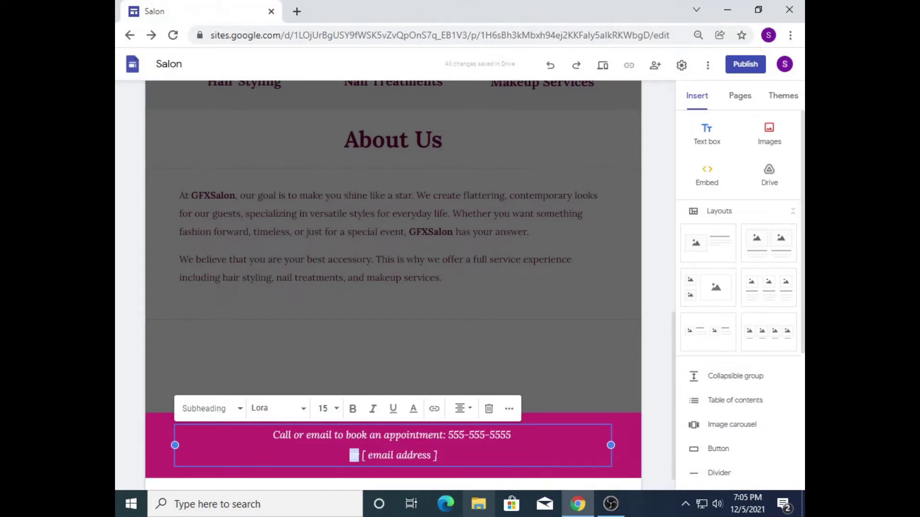
key(BackSpace)
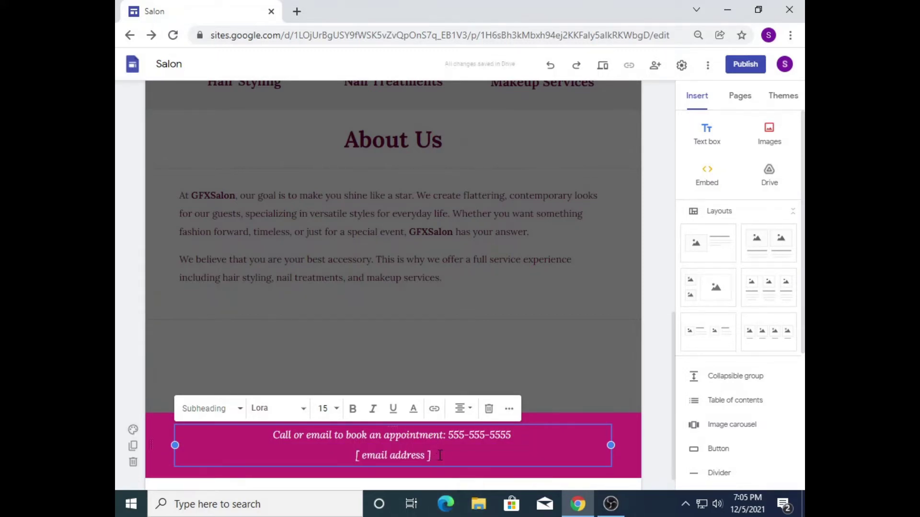
click(440, 455)
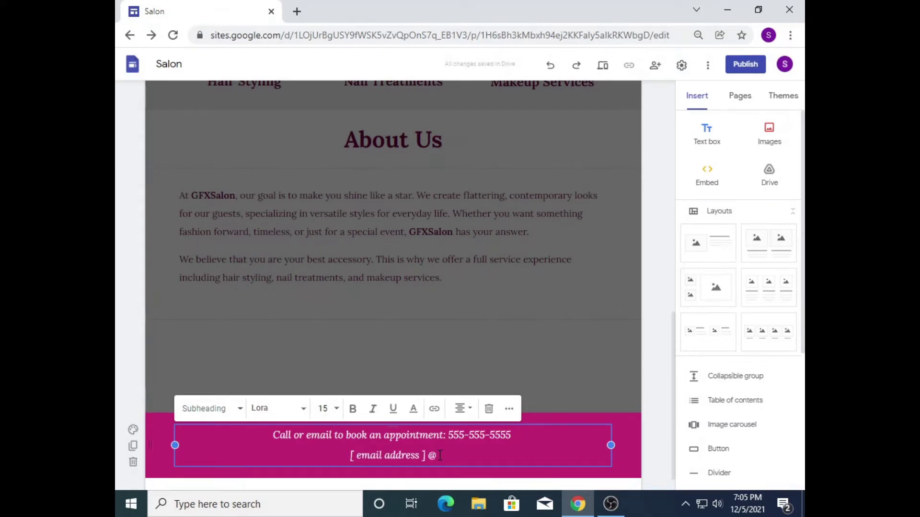
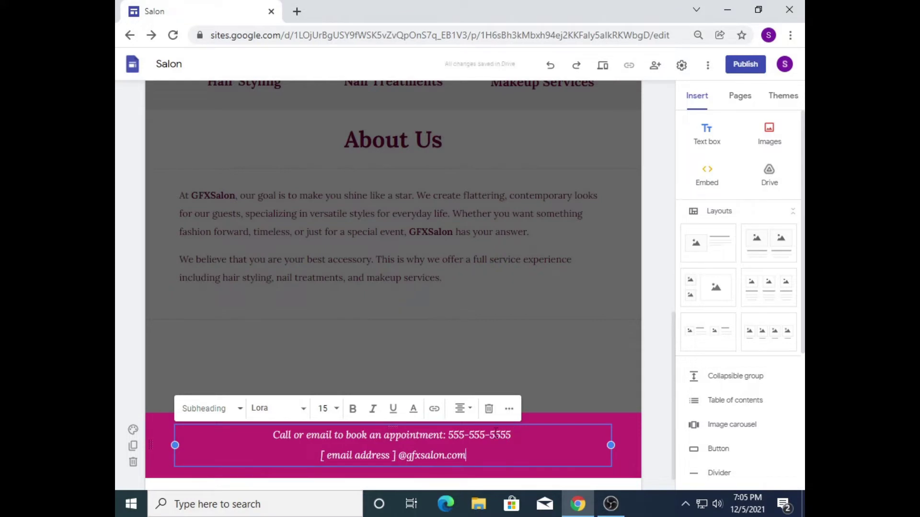
Step: Left-align both footer text lines and add an empty line below the email line
drag(477, 460, 266, 435)
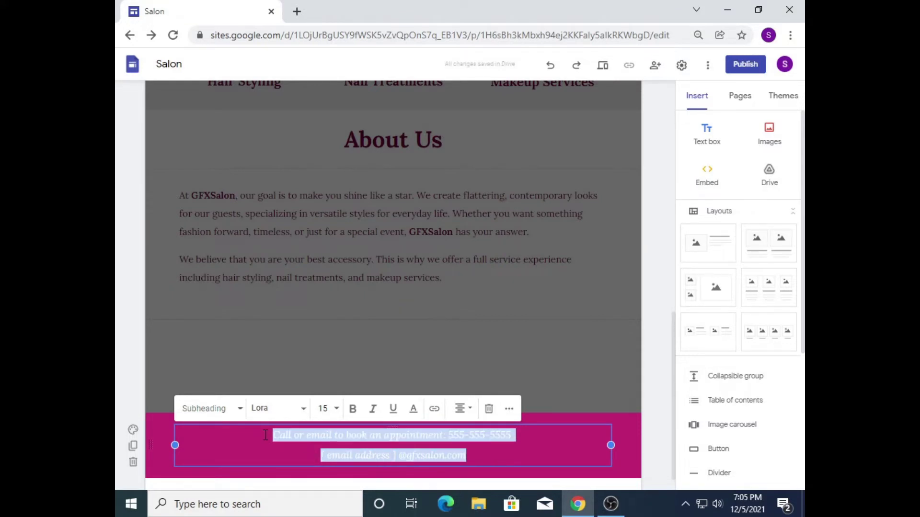
click(461, 410)
click(460, 415)
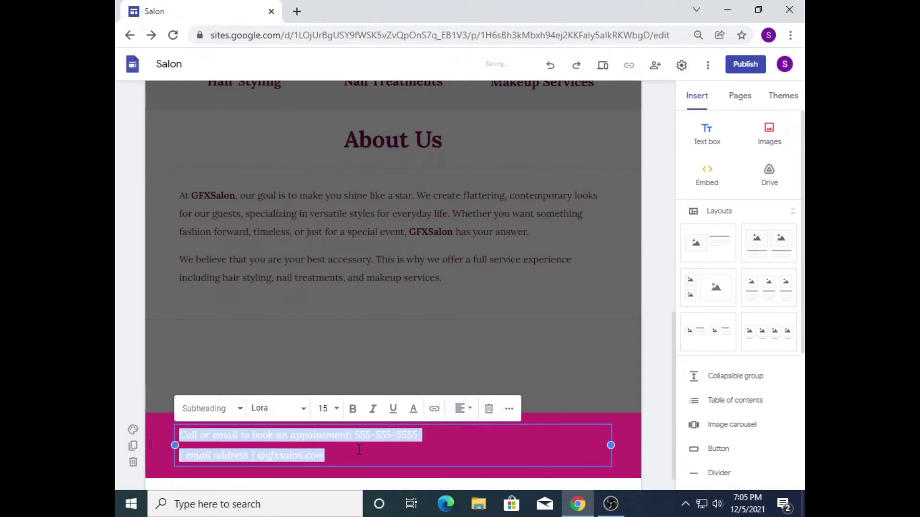
click(599, 454)
key(Return)
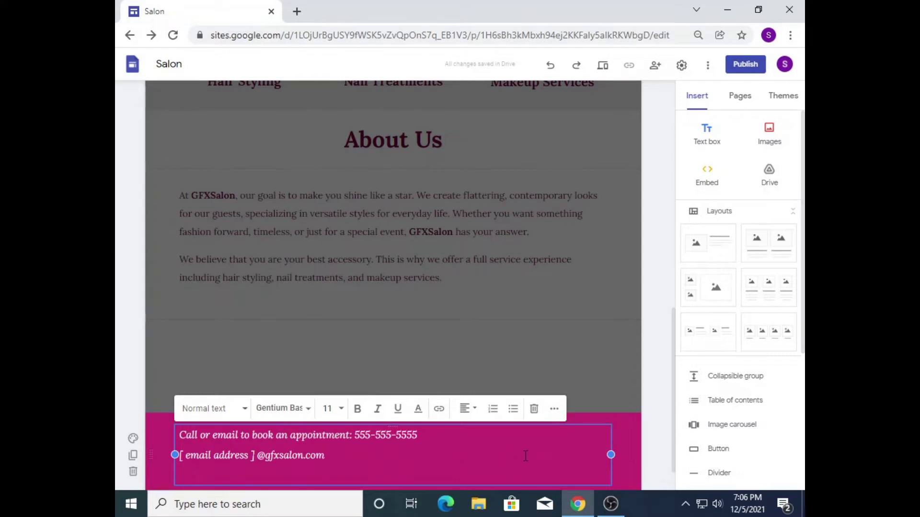
click(181, 435)
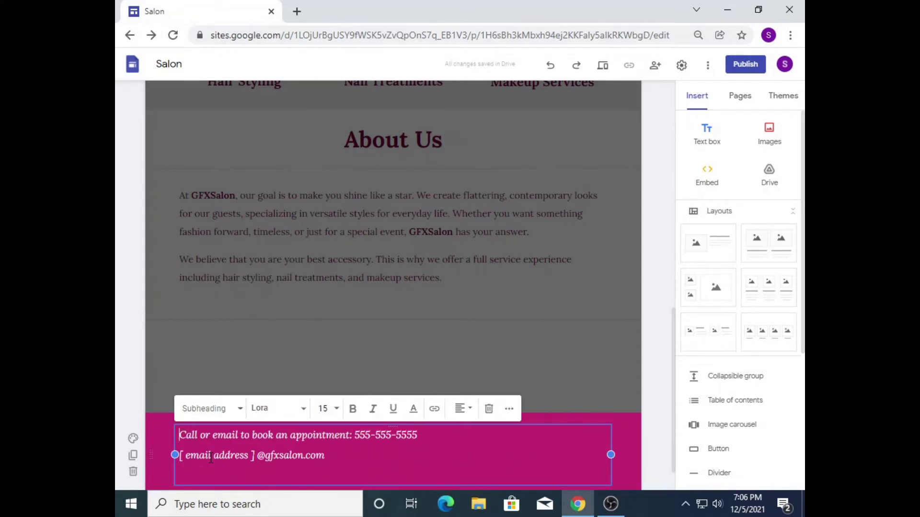
Step: Make the Contact Us footer heading bold at font size 18
key(Return)
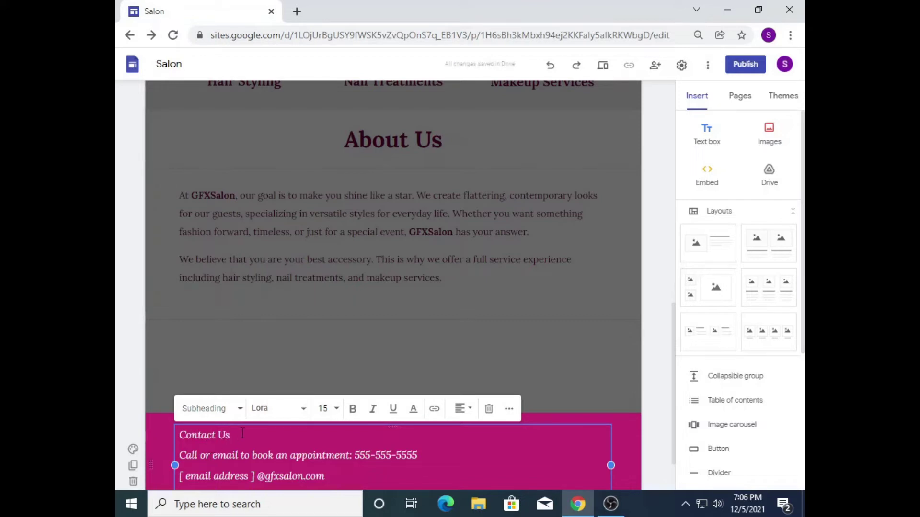
drag(230, 435, 172, 432)
click(353, 409)
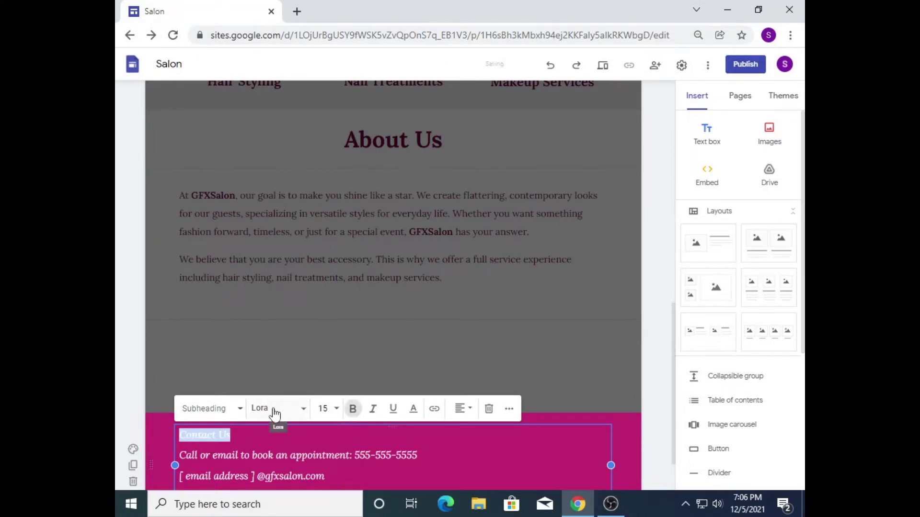
click(335, 408)
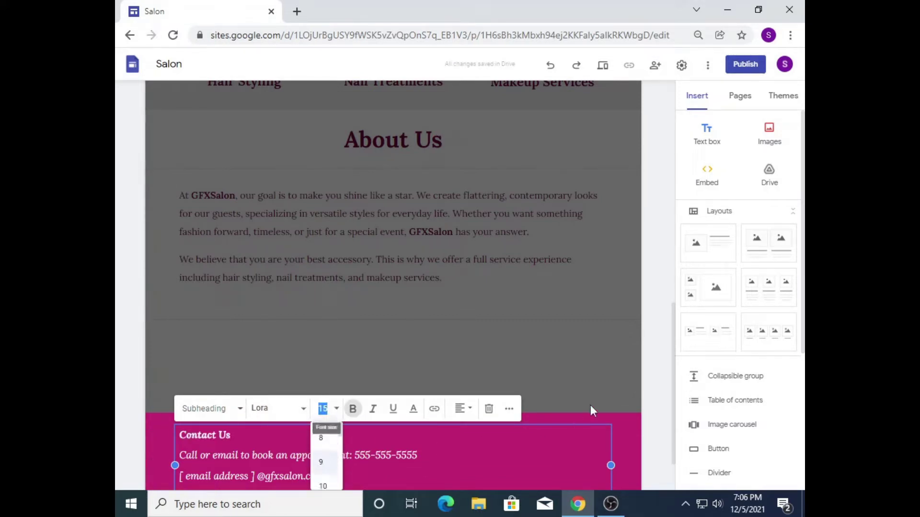
drag(673, 453, 673, 482)
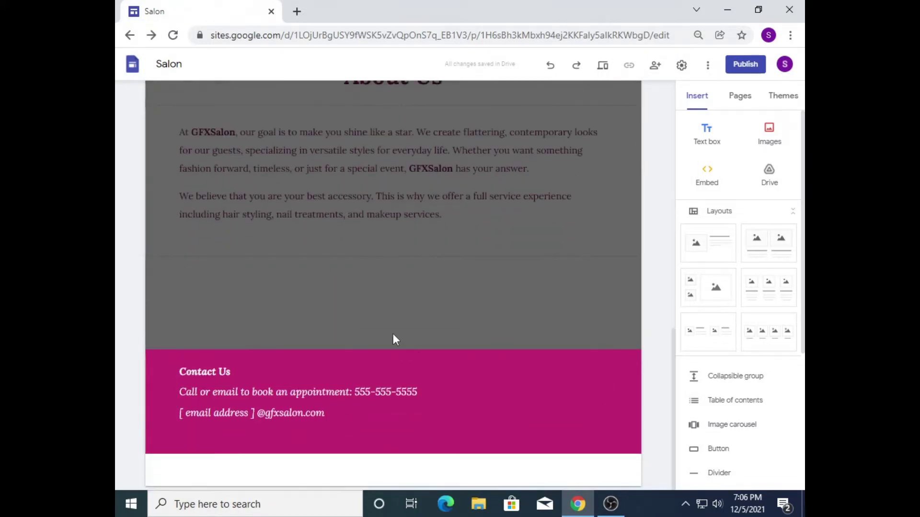
click(268, 363)
click(240, 371)
drag(239, 371, 173, 370)
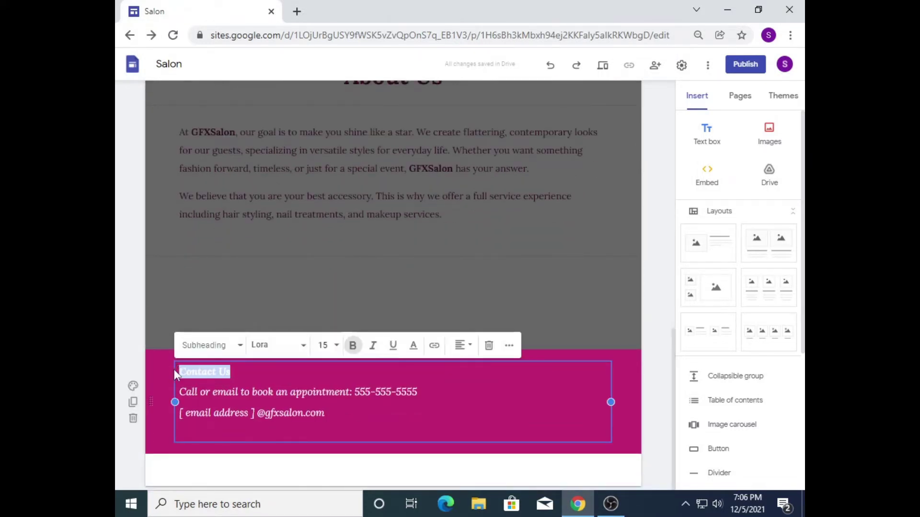
click(337, 346)
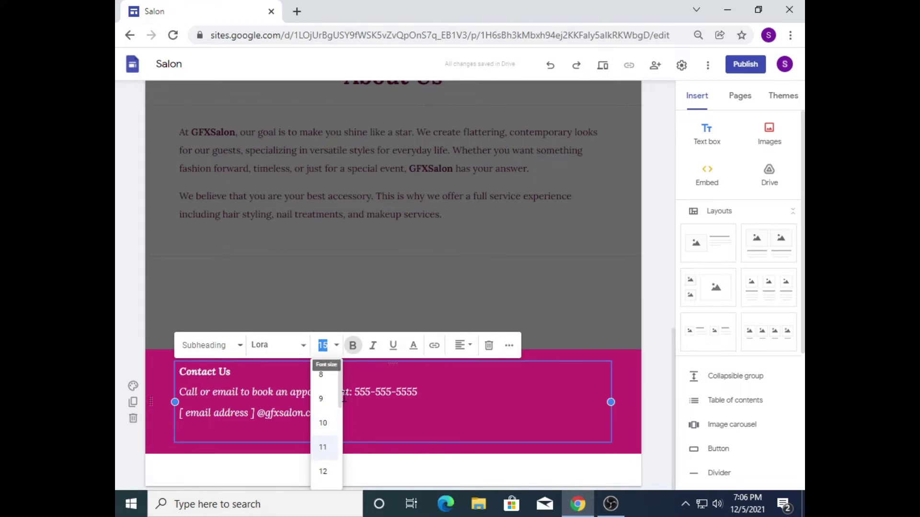
scroll(338, 403, down, 2)
click(318, 448)
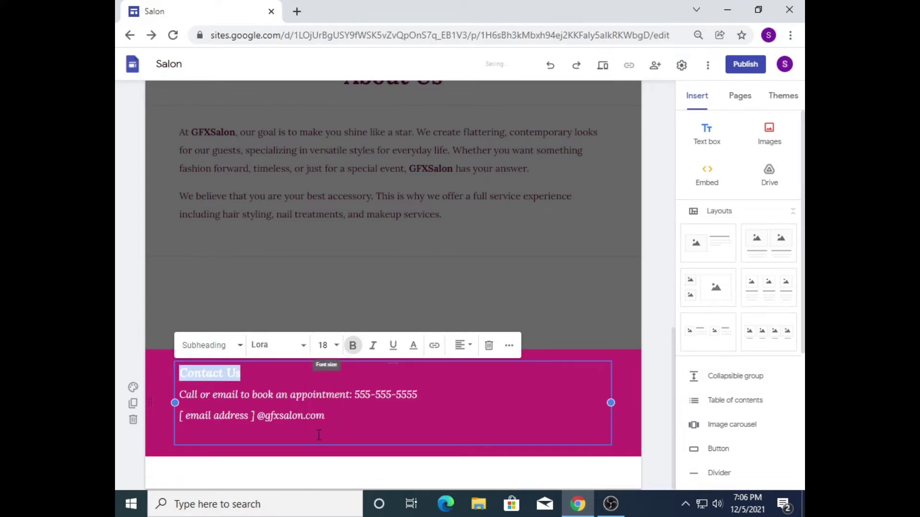
click(404, 441)
Step: Narrow the footer text box and set both contact detail lines to size 14
drag(608, 404, 425, 403)
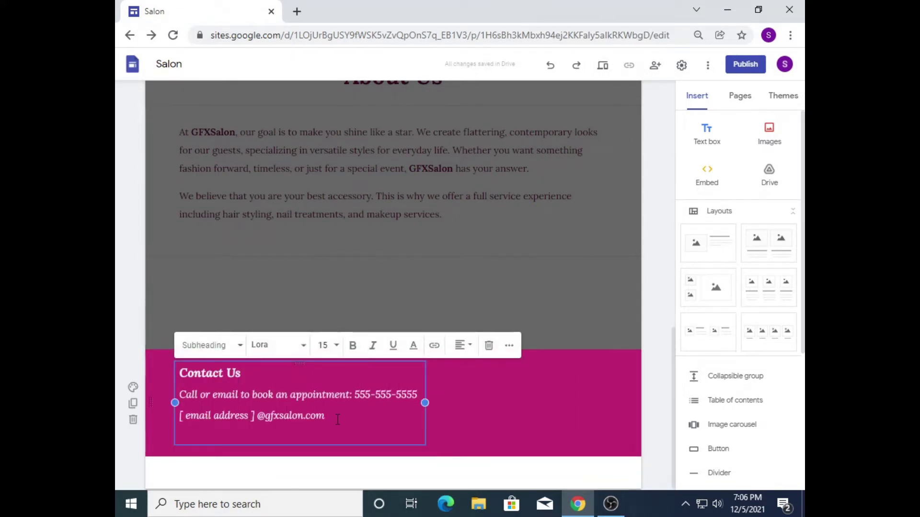
drag(325, 416, 173, 391)
click(323, 346)
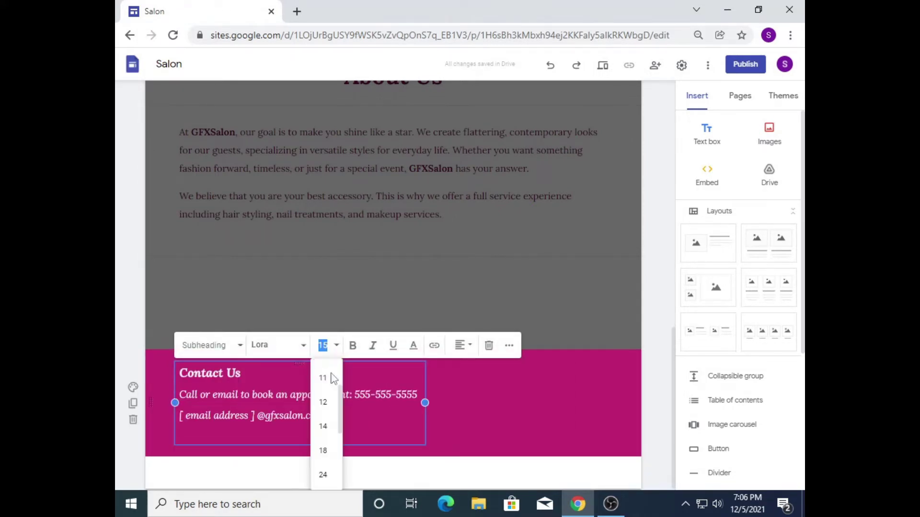
click(323, 426)
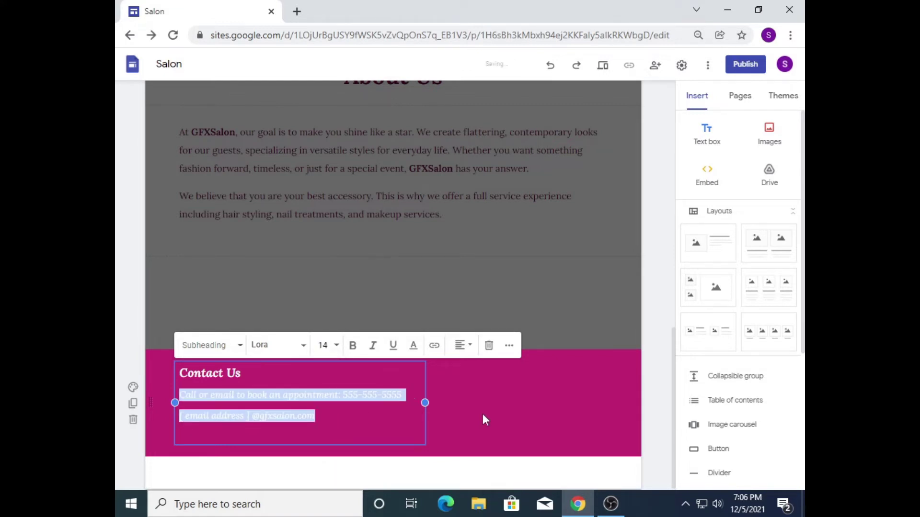
click(413, 416)
drag(426, 403, 414, 403)
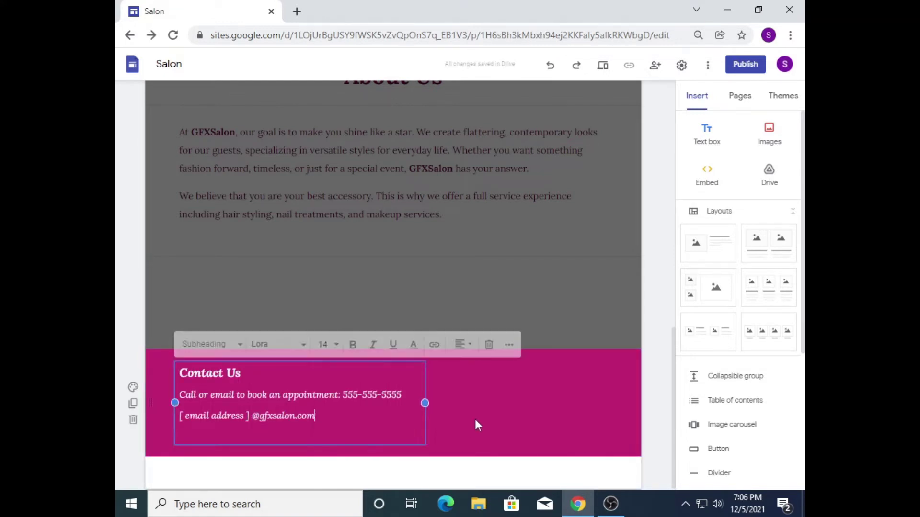
click(524, 414)
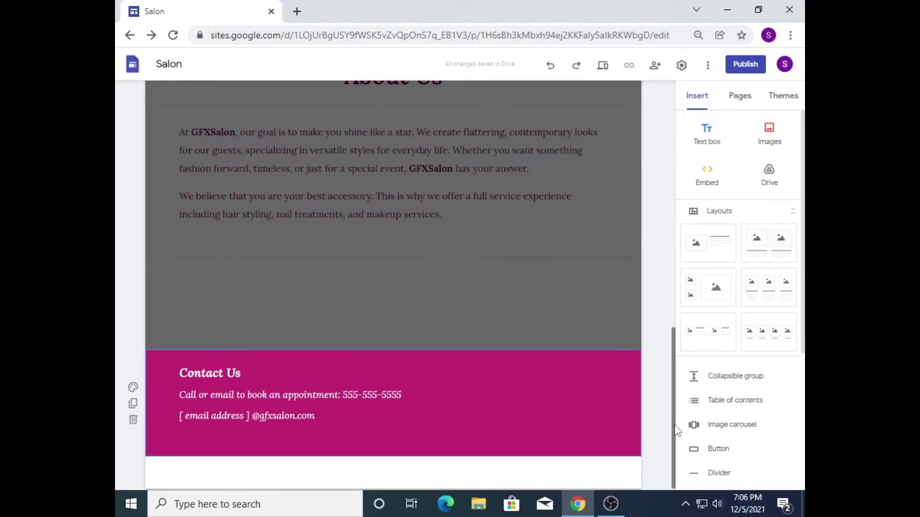
scroll(611, 376, up, 2)
Step: Insert the first Layouts option, an image-with-text section, below About Us
drag(676, 406, 644, 390)
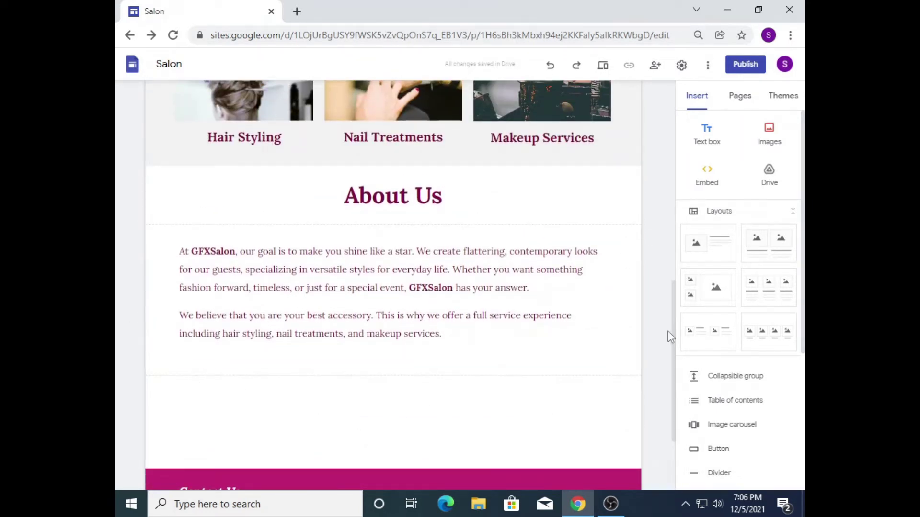
click(698, 98)
click(728, 214)
scroll(729, 214, down, 2)
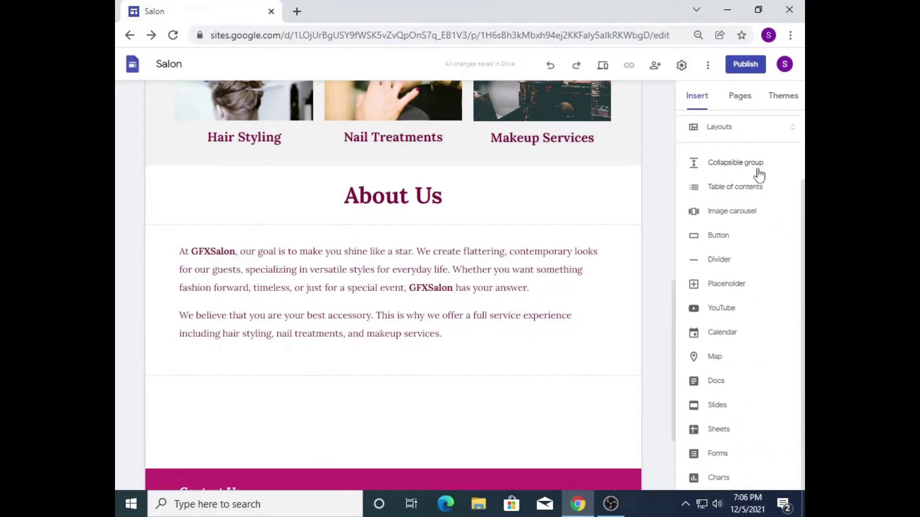
scroll(718, 201, up, 2)
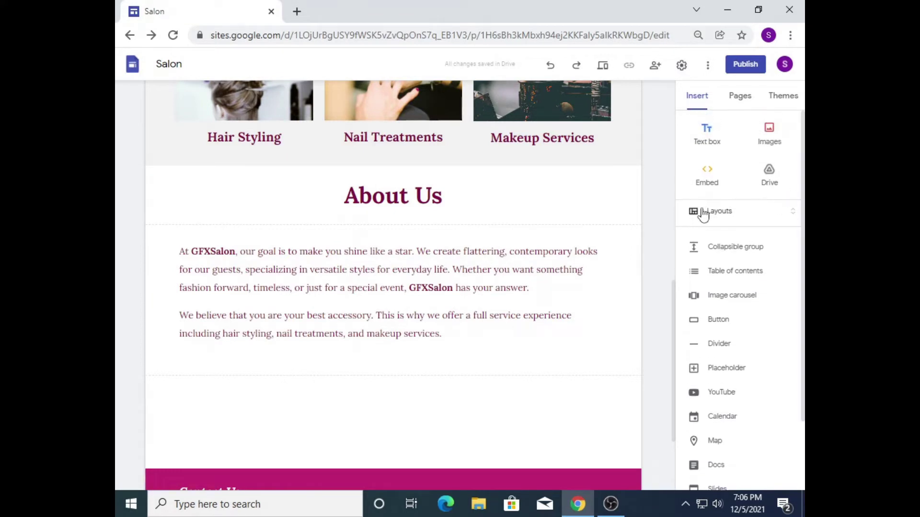
click(731, 218)
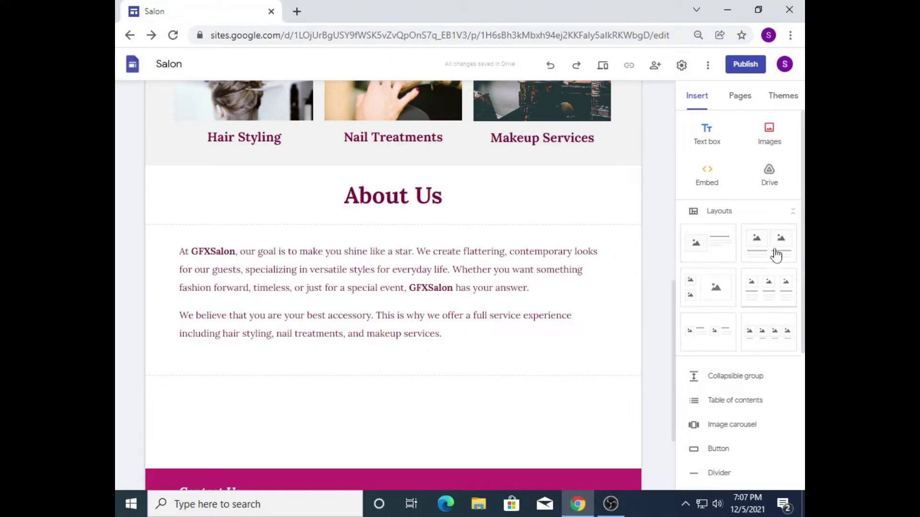
click(711, 259)
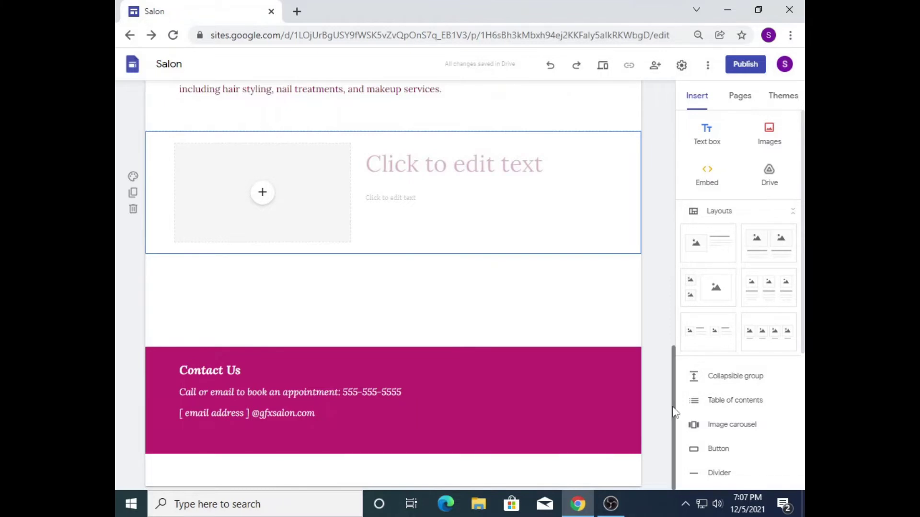
Step: Give the new section the light grey Style 2 background and title it 'Visit YOUTUBE Channel'
drag(673, 408, 675, 378)
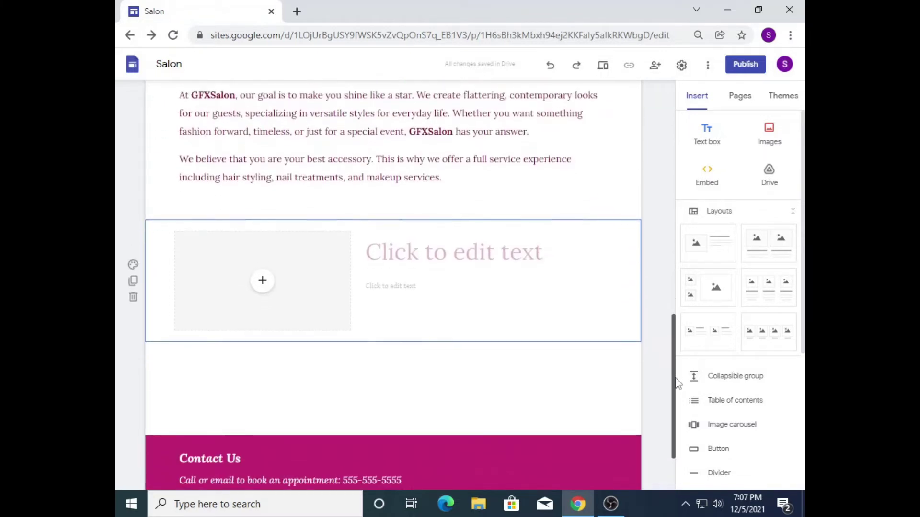
click(133, 259)
click(200, 298)
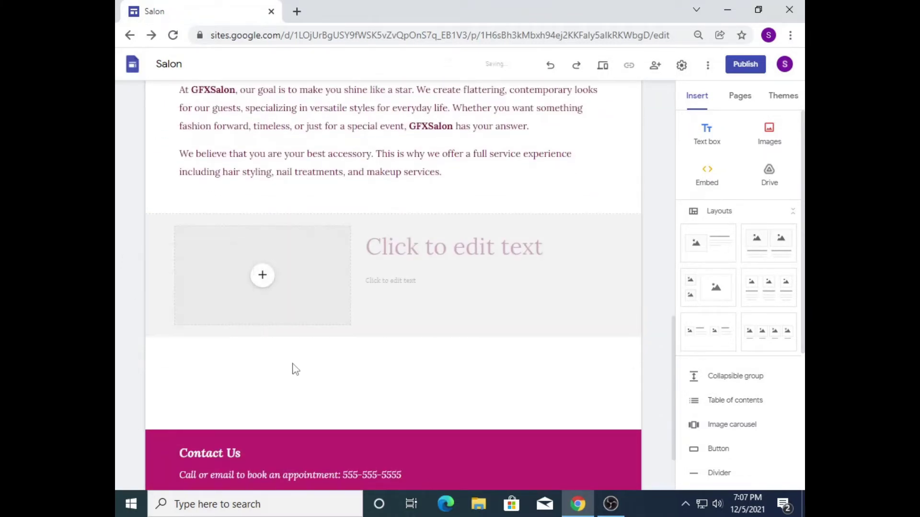
click(466, 246)
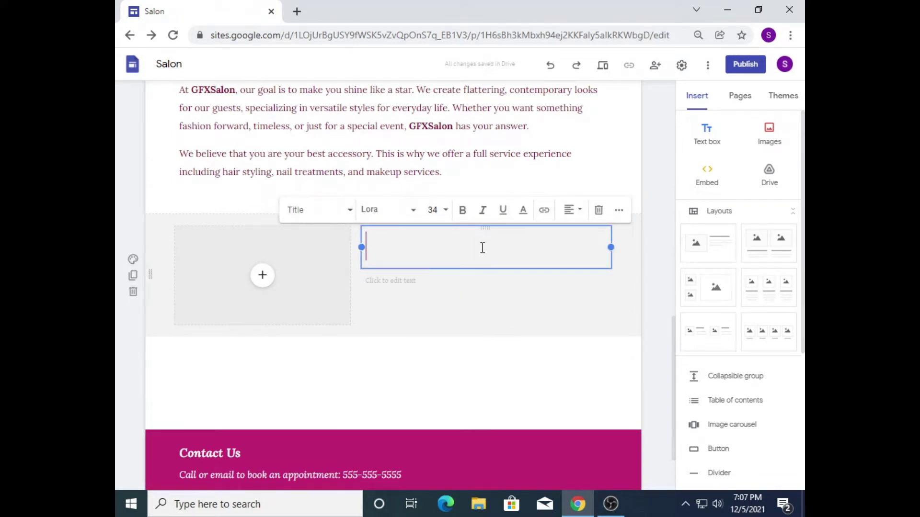
text(Visit )
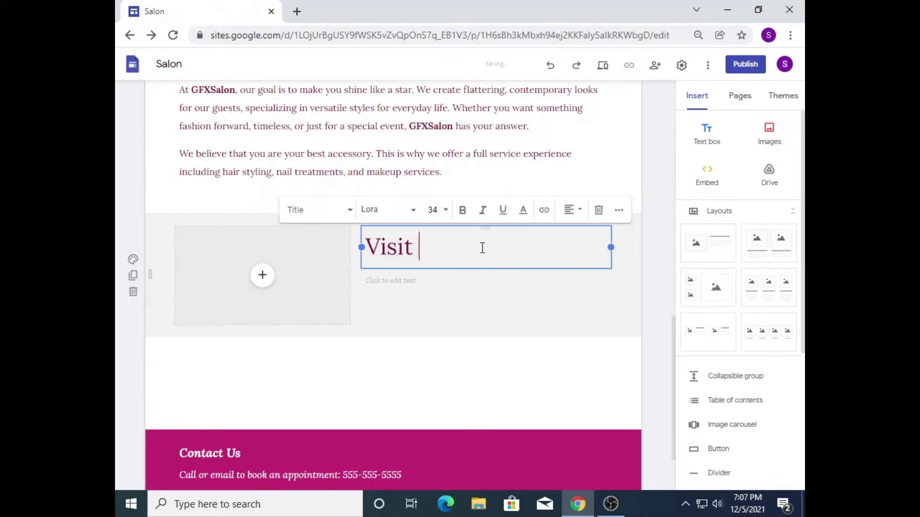
text(YOUTUBE Channel)
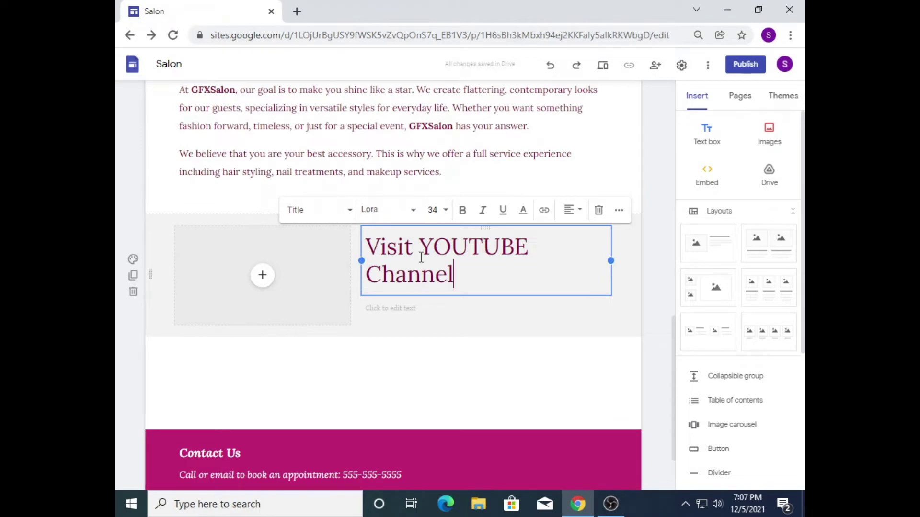
Step: Format the Visit YOUTUBE Channel title in Heading style at font size 24
click(445, 305)
click(469, 258)
drag(474, 278, 365, 248)
click(343, 211)
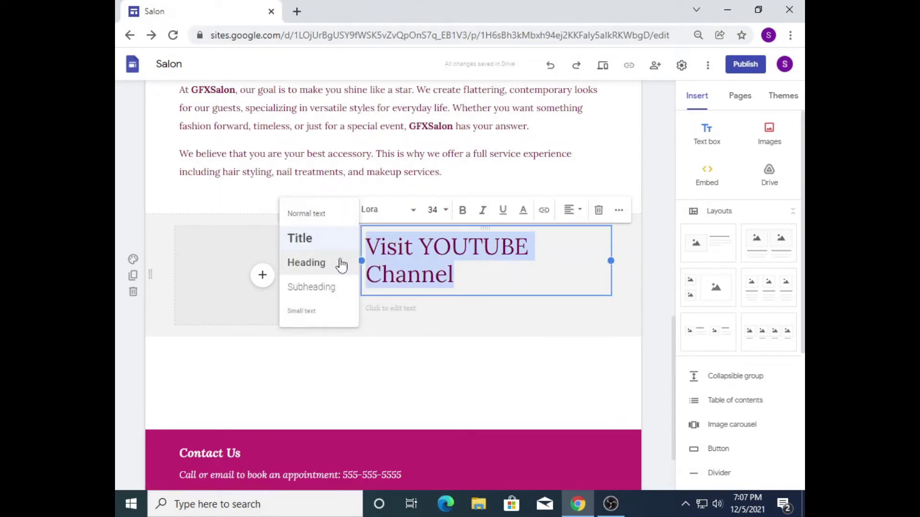
click(335, 286)
click(347, 215)
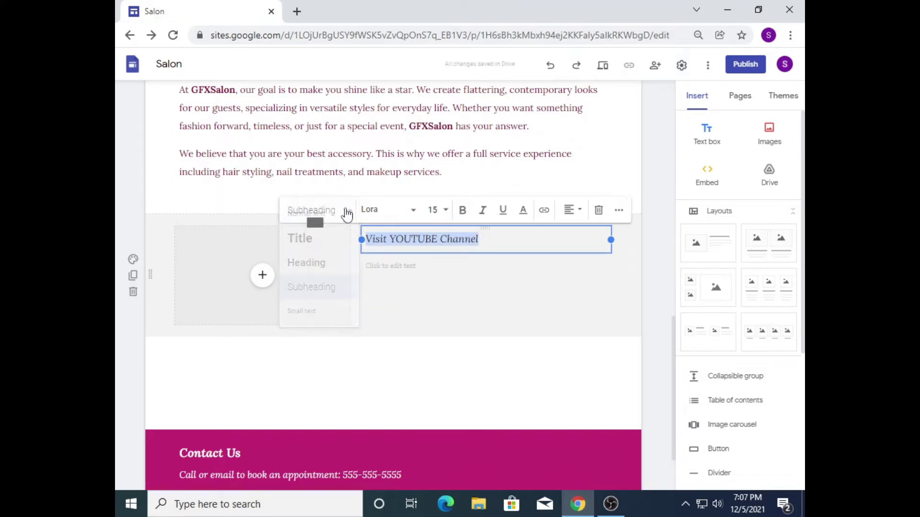
click(317, 262)
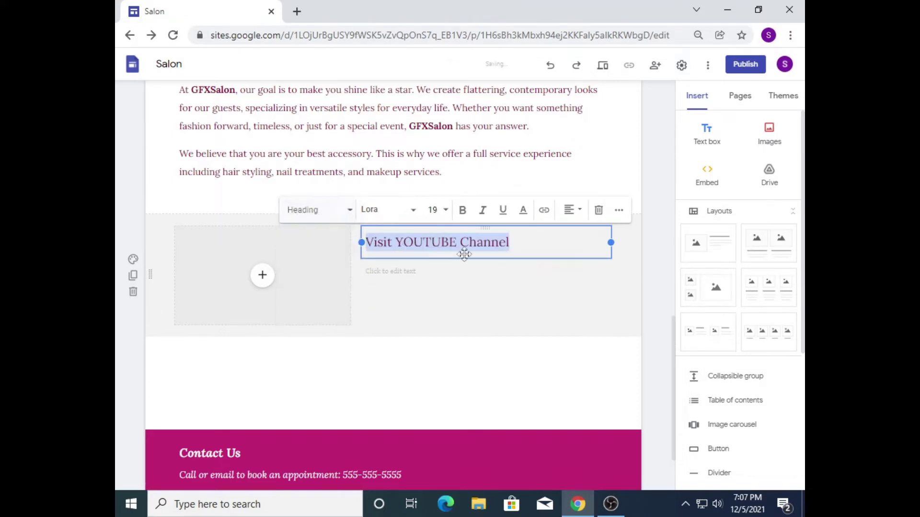
click(436, 210)
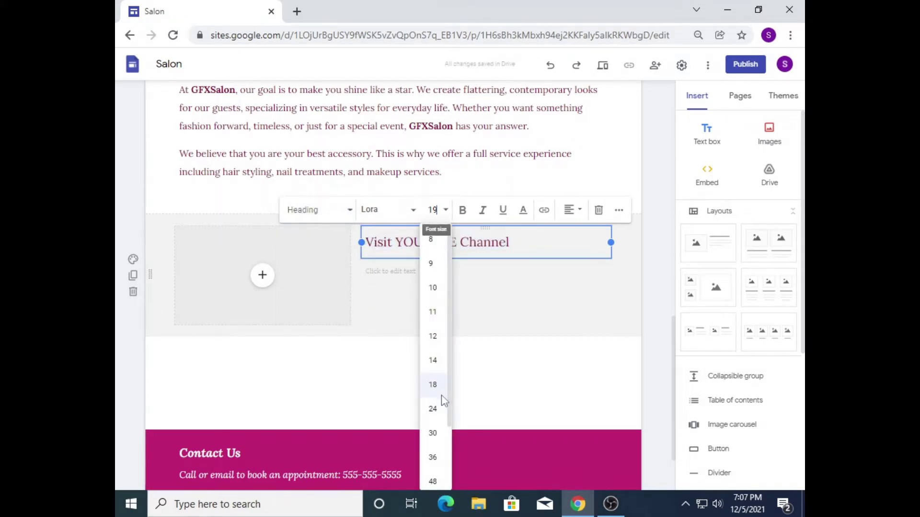
click(443, 408)
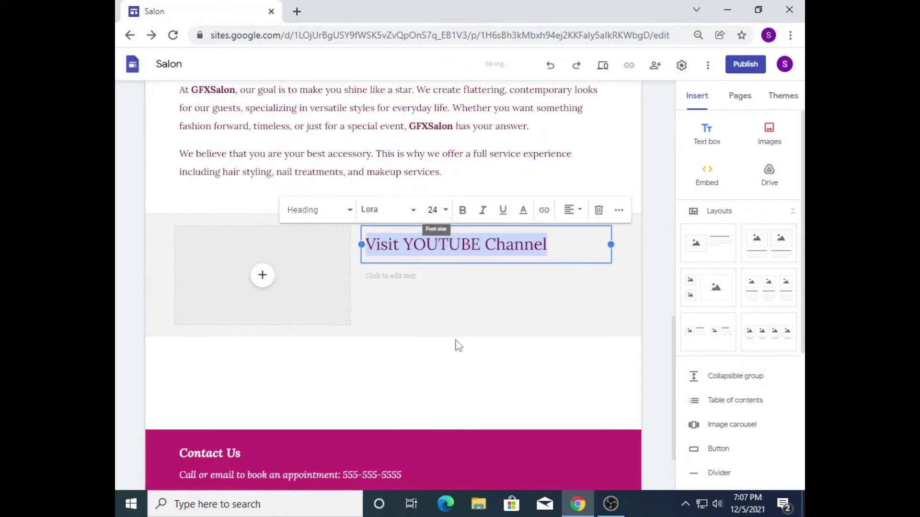
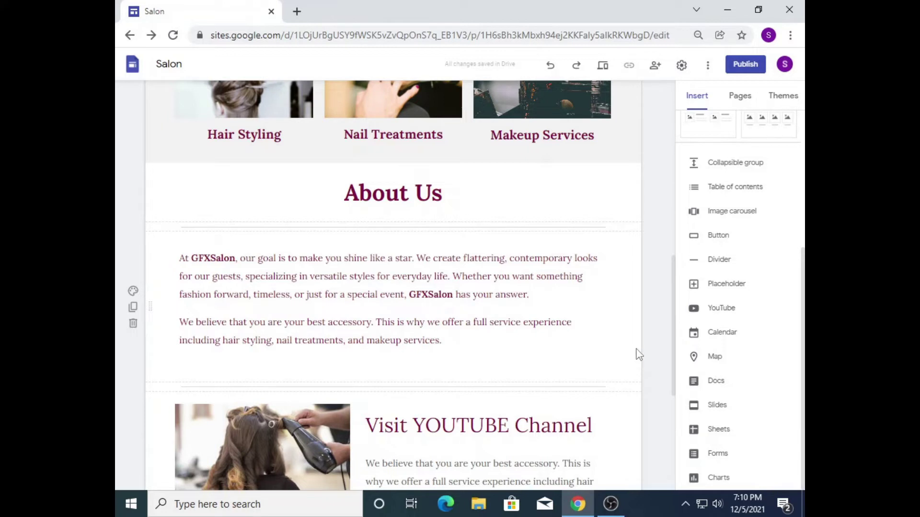
Step: Undo twice to remove the dividers around the About Us text
click(549, 65)
click(549, 66)
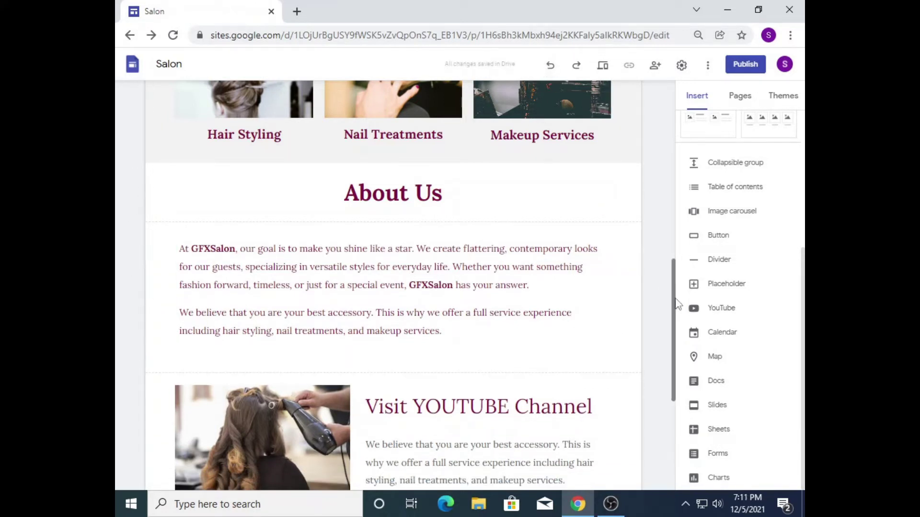
drag(672, 313, 678, 353)
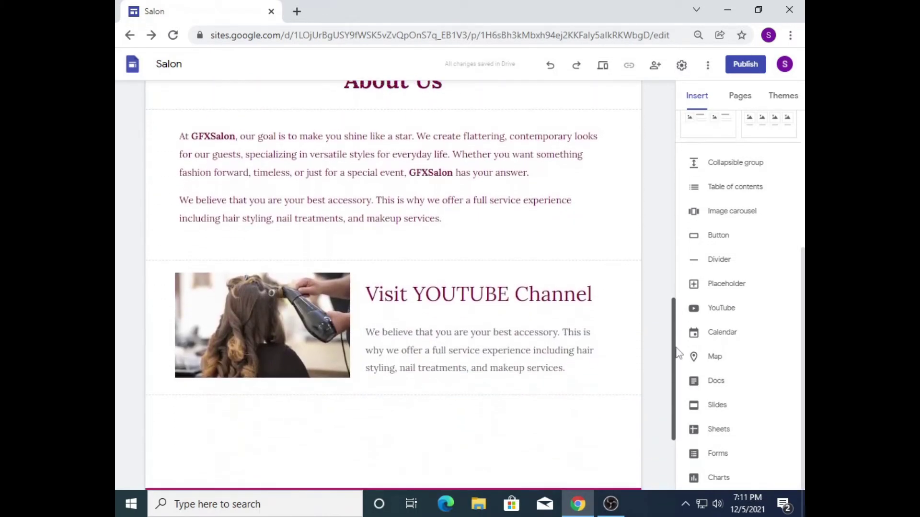
Step: Delete 'including hair styling, nail treatments, and makeup' from the YouTube paragraph
click(592, 375)
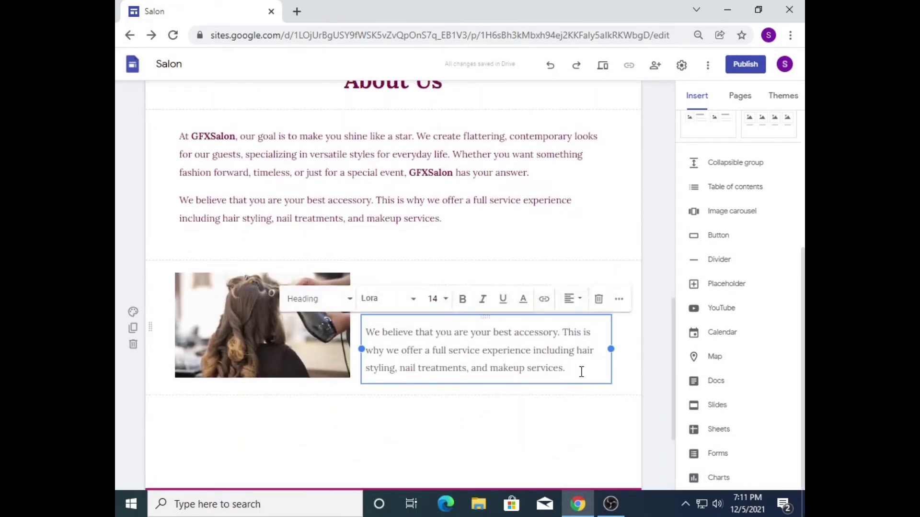
drag(581, 371, 529, 349)
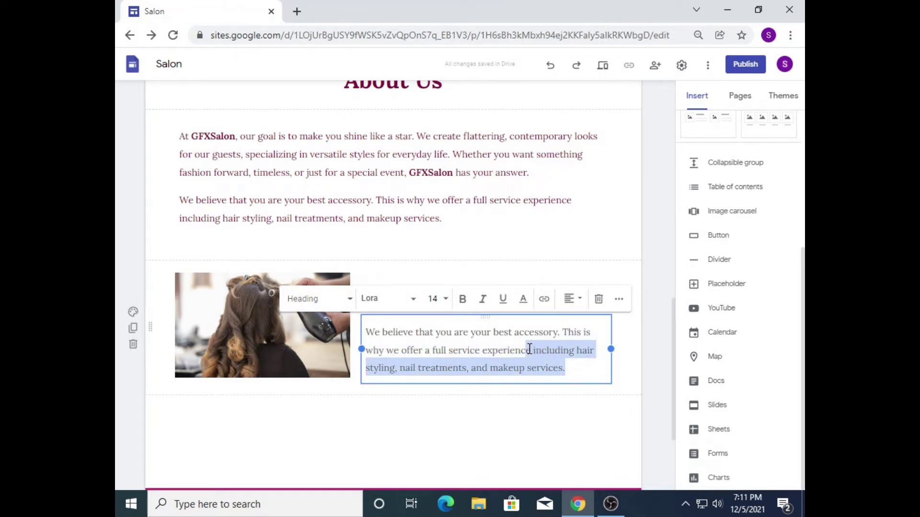
click(531, 363)
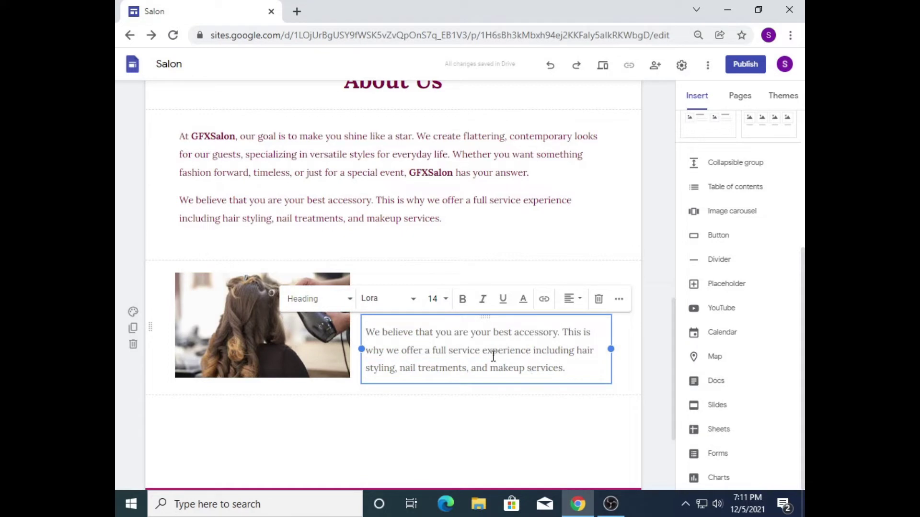
drag(524, 369, 538, 357)
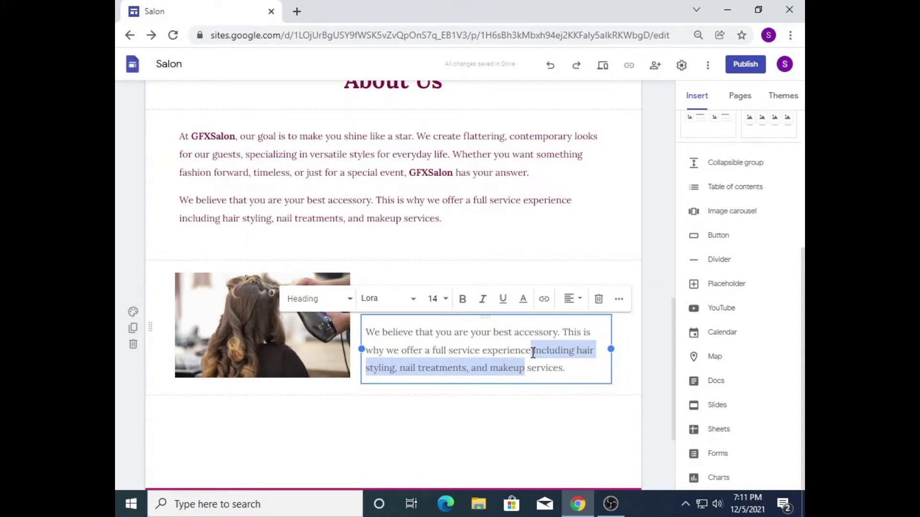
key(BackSpace)
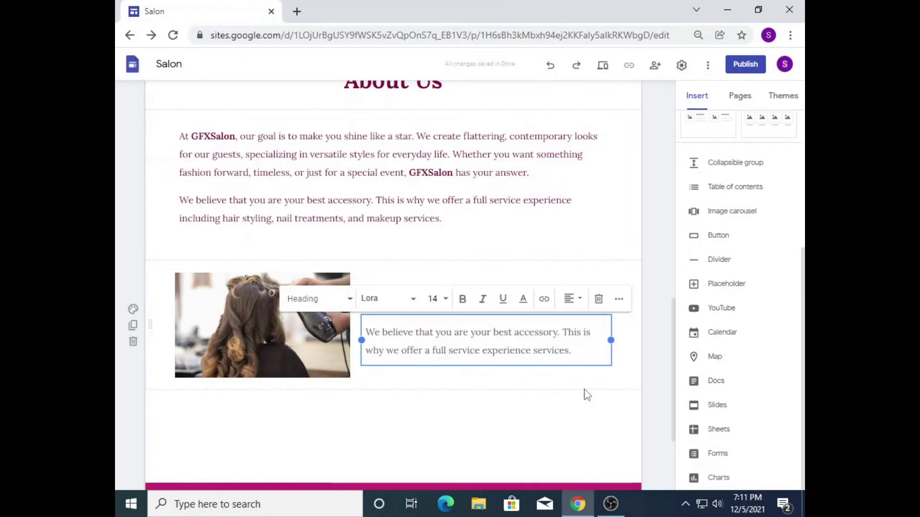
key(Return)
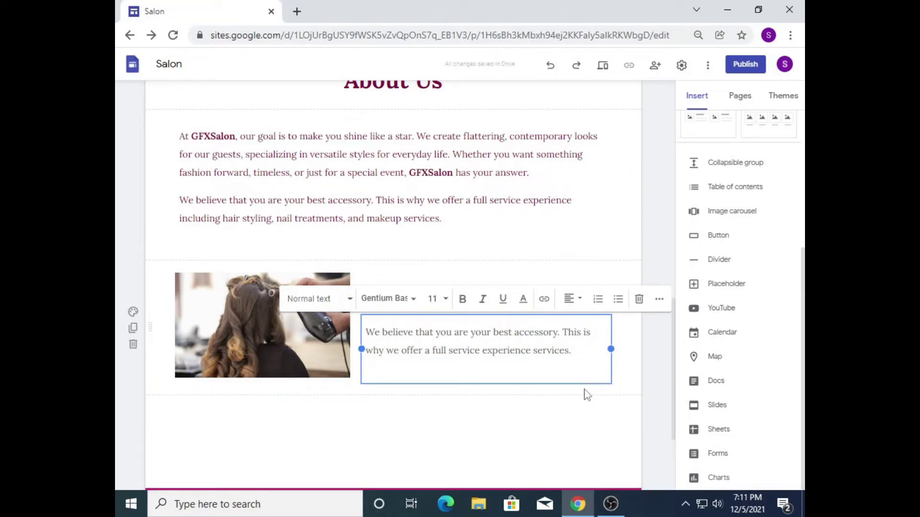
Step: Start a new button, name it and link it to the Services page
click(719, 238)
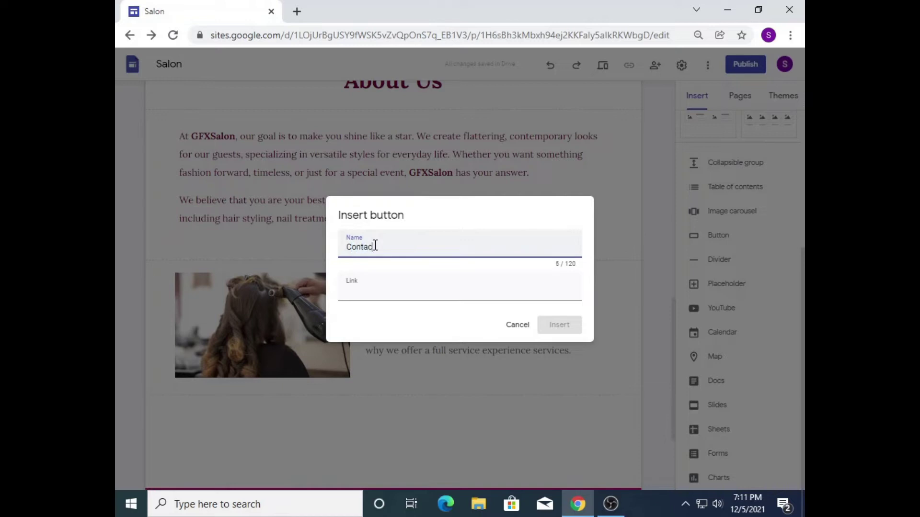
key(BackSpace)
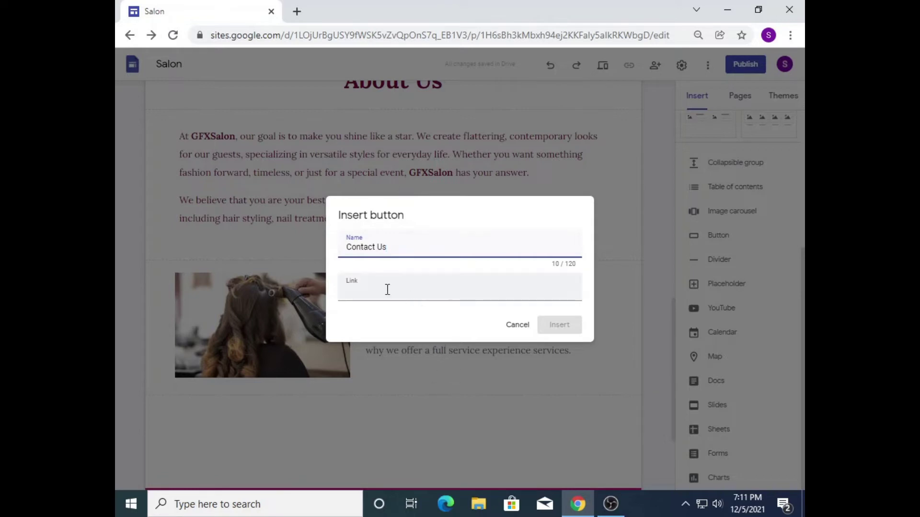
click(345, 285)
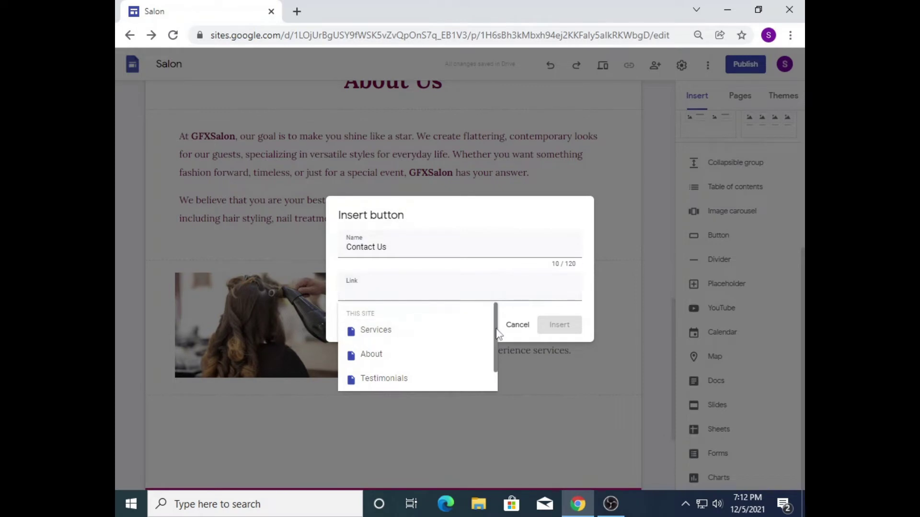
scroll(496, 335, down, 1)
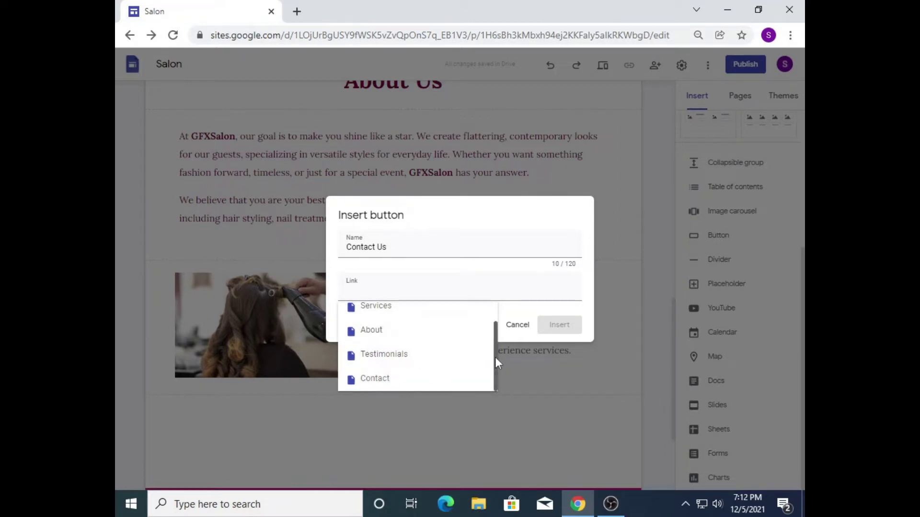
scroll(495, 357, up, 1)
scroll(498, 369, down, 1)
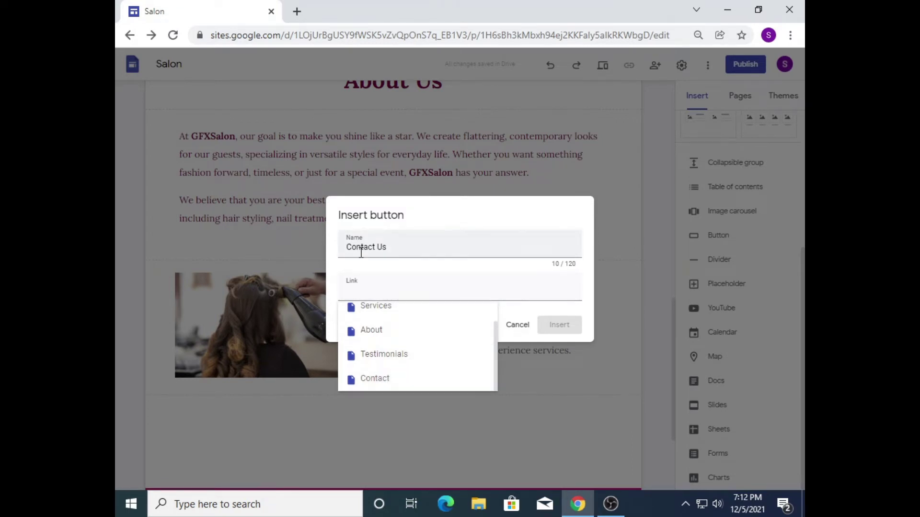
click(411, 246)
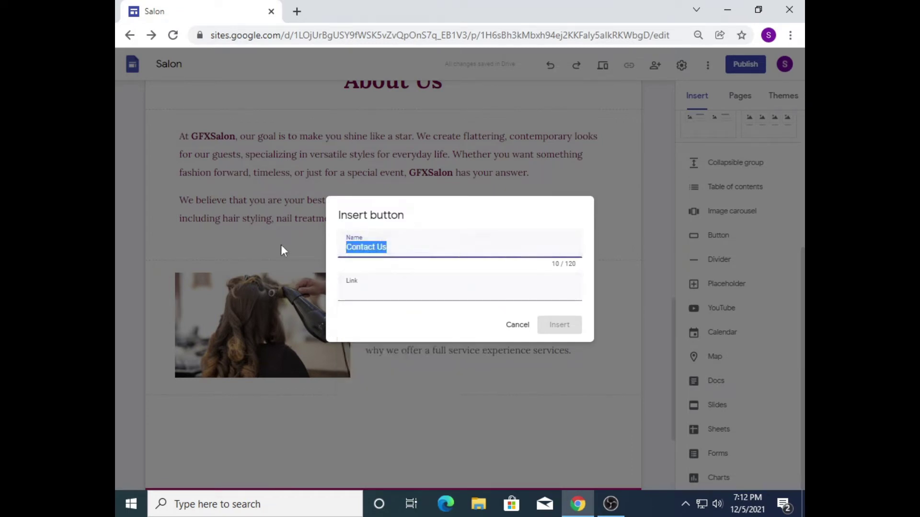
text(Serv)
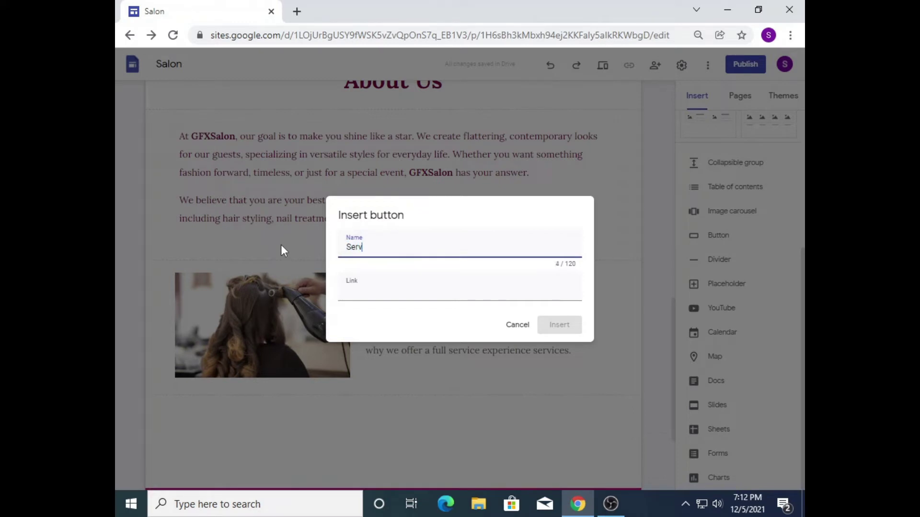
text(ices)
text(Our)
click(371, 288)
click(410, 314)
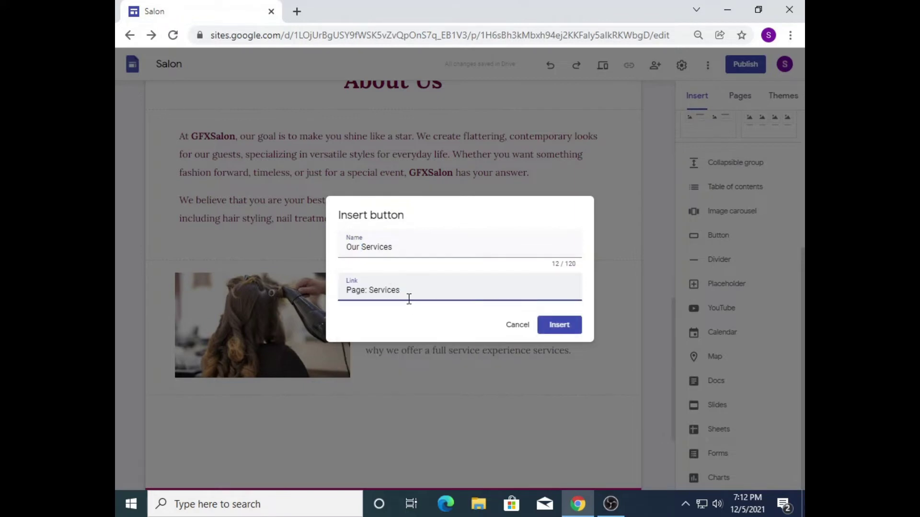
Step: Rename the button 'Contact Us', relink it to the Contact page and insert it
drag(406, 254, 309, 245)
text(Co)
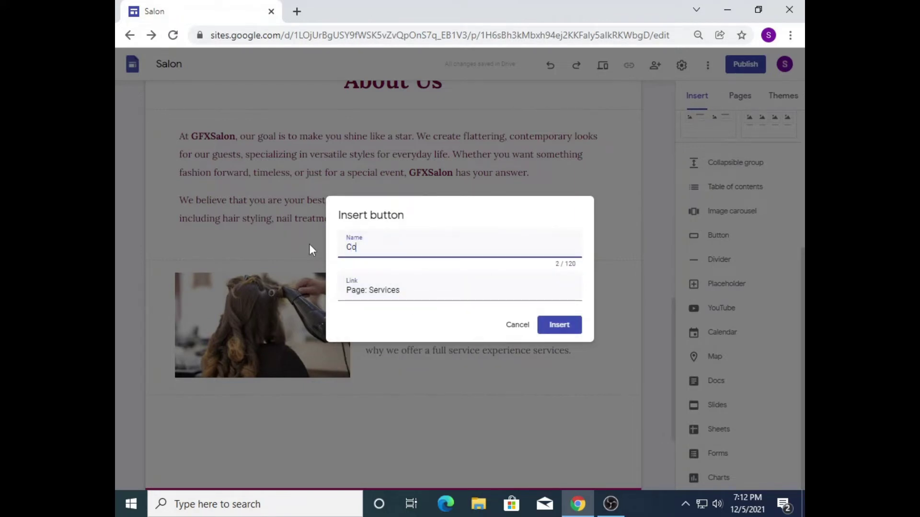
text(ntact Us)
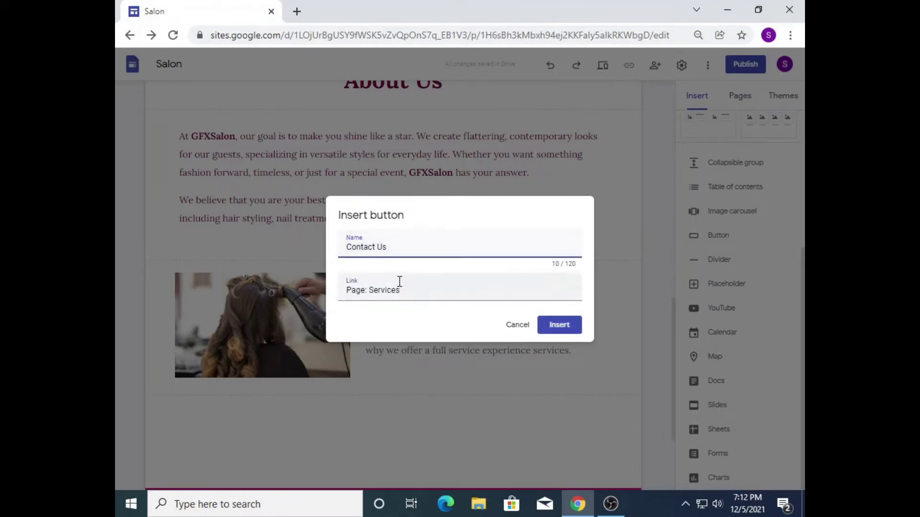
click(401, 284)
triple_click(427, 289)
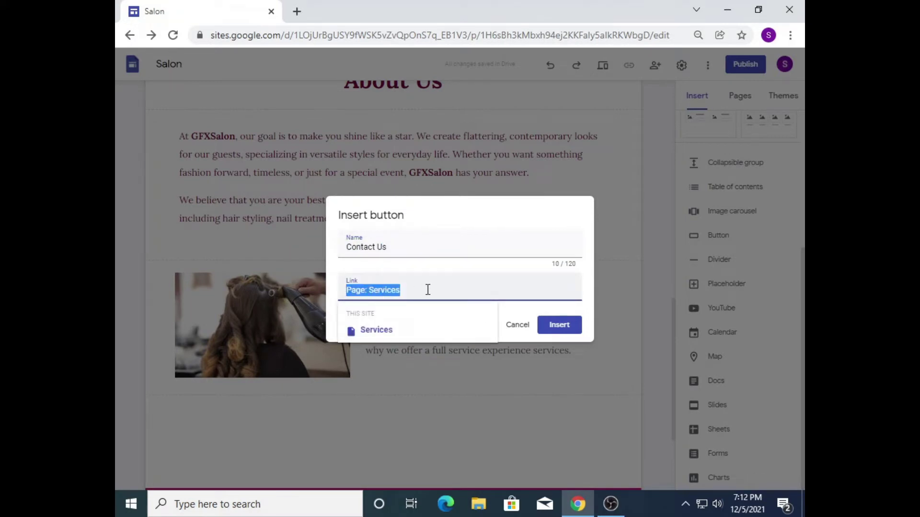
key(BackSpace)
scroll(395, 383, down, 1)
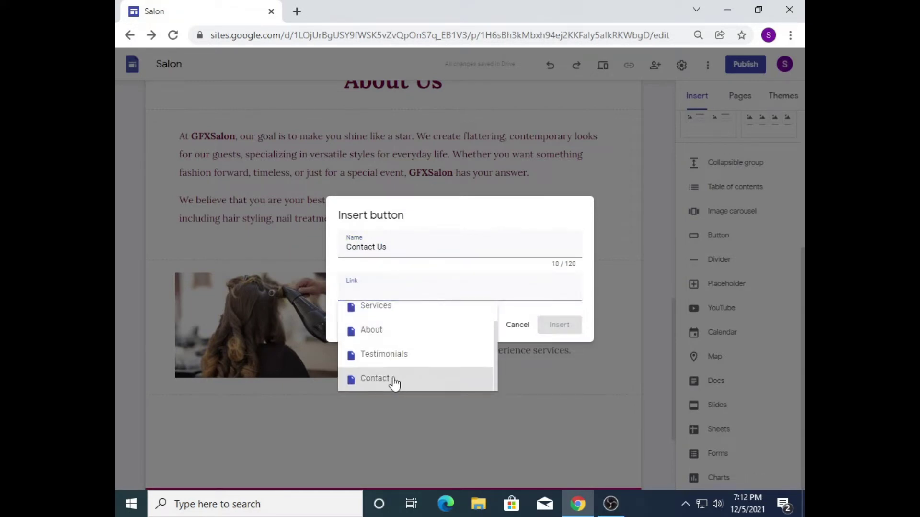
click(393, 380)
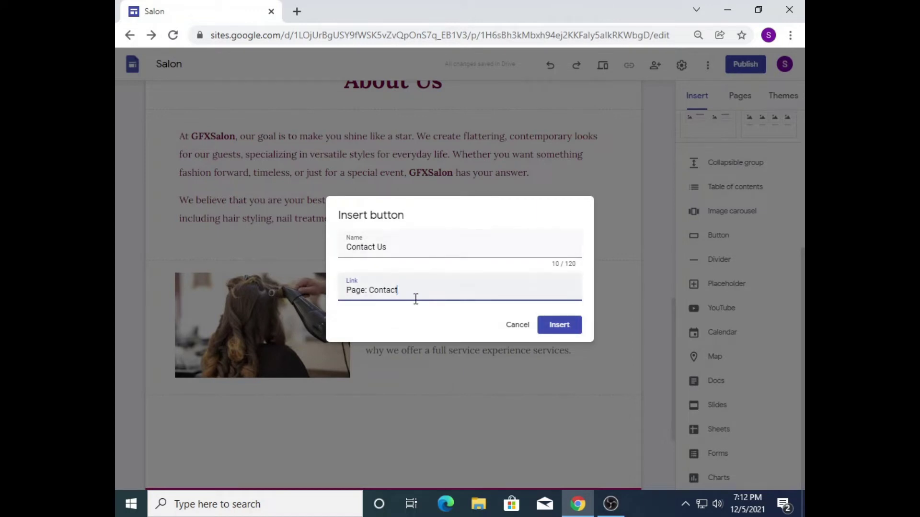
click(568, 328)
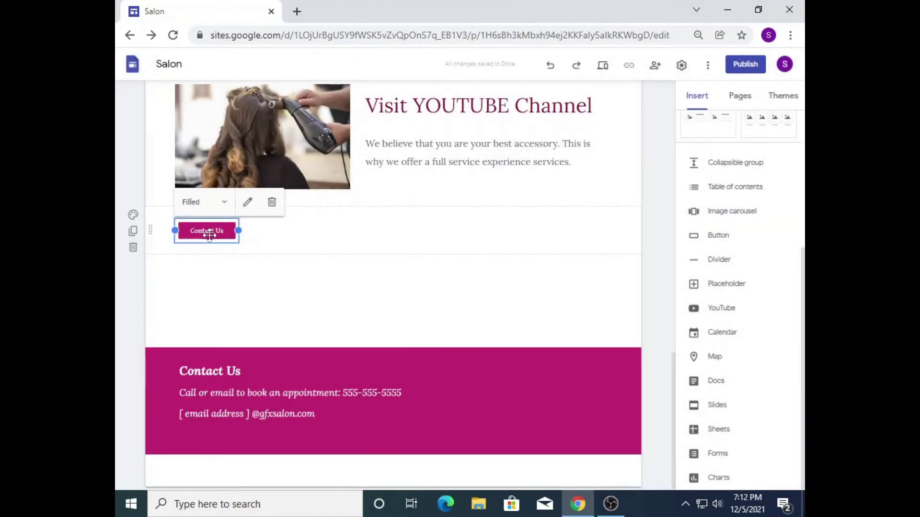
Step: Move the Contact Us button into the YouTube column below the paragraph
drag(674, 380, 668, 143)
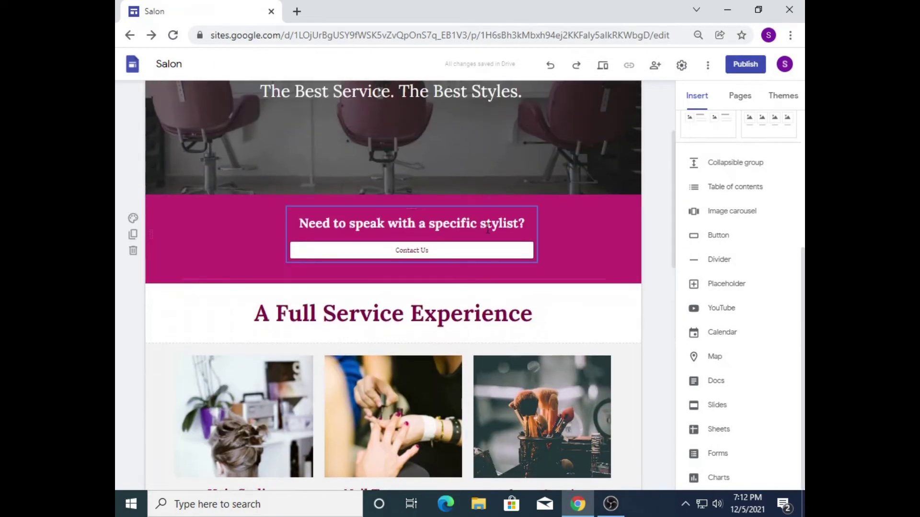
click(443, 253)
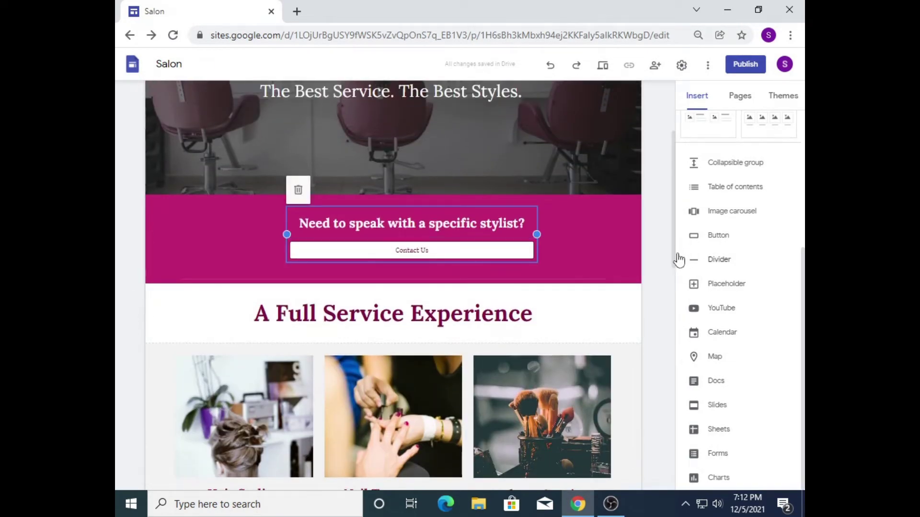
drag(674, 261, 671, 429)
click(213, 376)
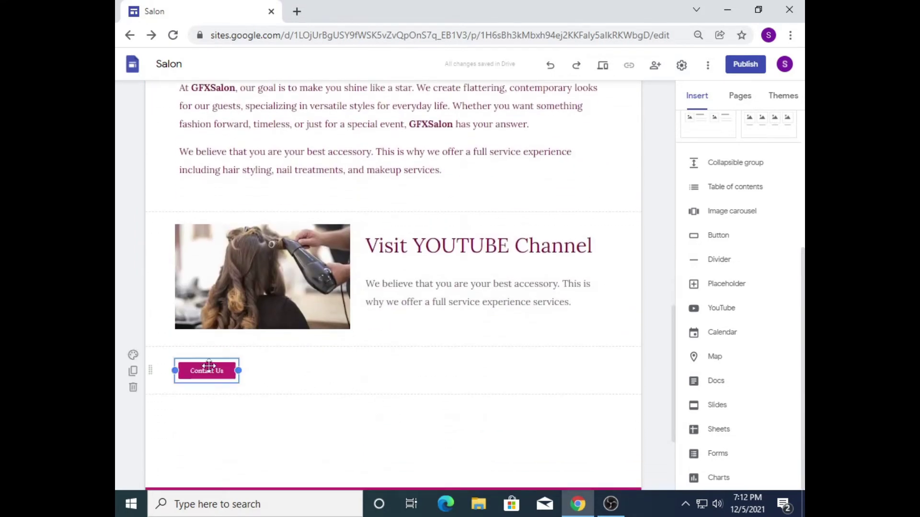
drag(216, 380, 419, 319)
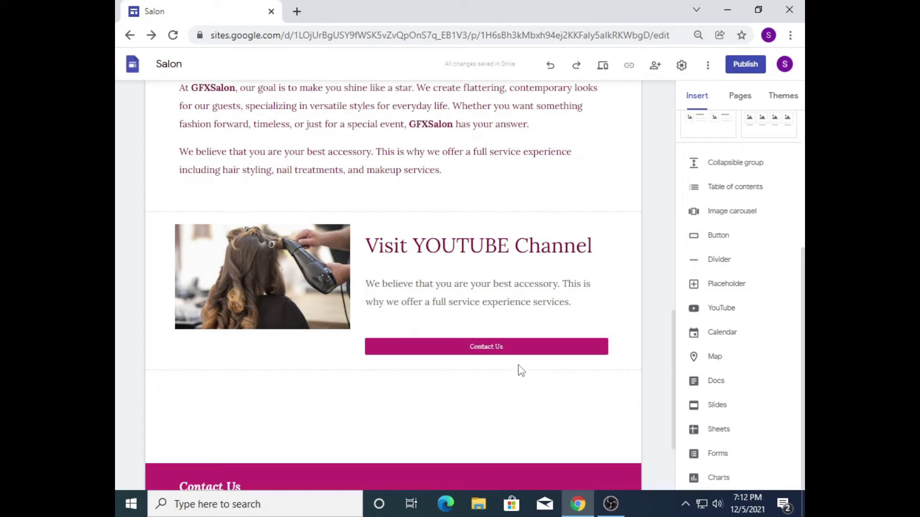
Step: Stretch the hair-dryer photo taller to line up with the Contact Us button
click(245, 319)
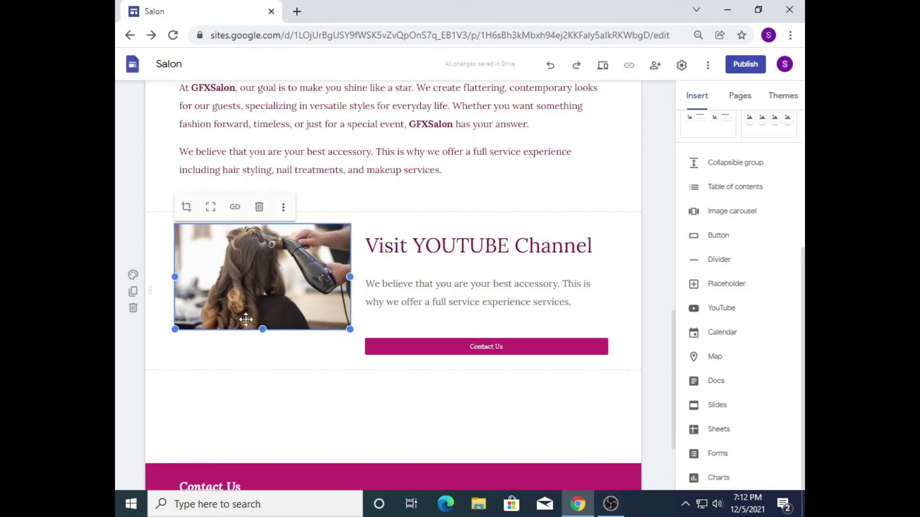
drag(262, 329, 270, 358)
click(321, 401)
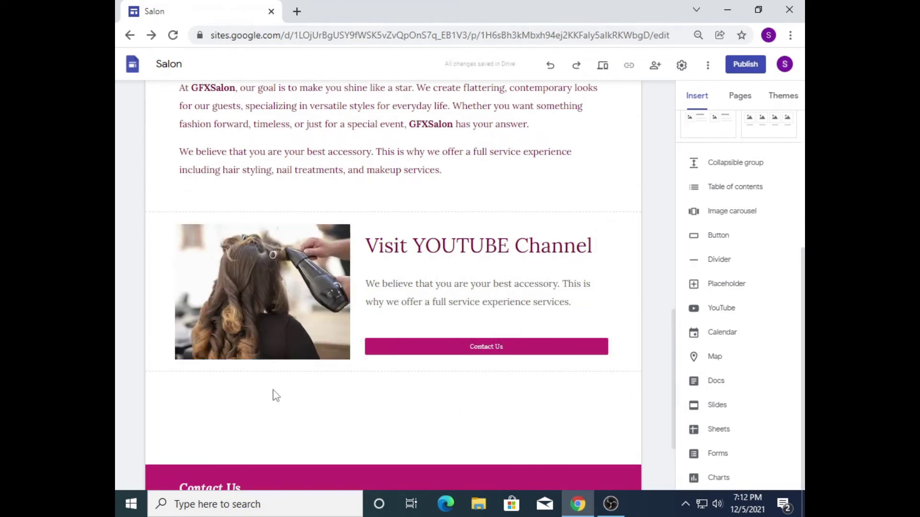
Step: Try magenta Style 3 on the YouTube section, then settle on light grey Style 2
mouse_move(154, 304)
click(133, 277)
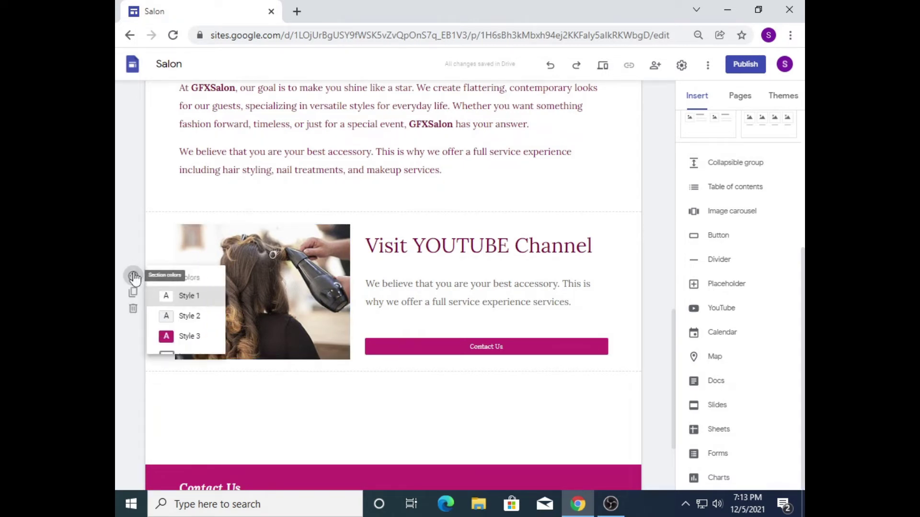
click(202, 337)
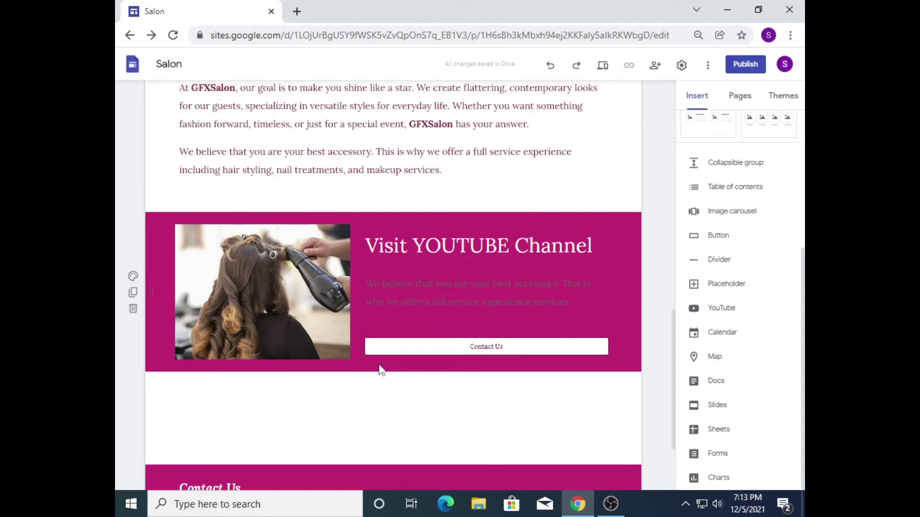
click(133, 277)
click(171, 316)
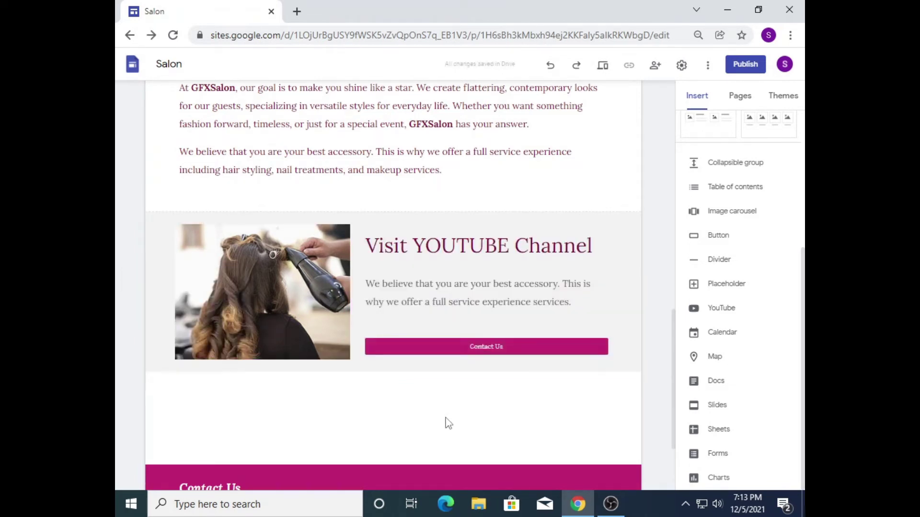
drag(676, 402, 685, 444)
Step: Insert a zoomed-in downtown Toronto map with the placemark beside Dineen Coffee Co
scroll(789, 209, up, 3)
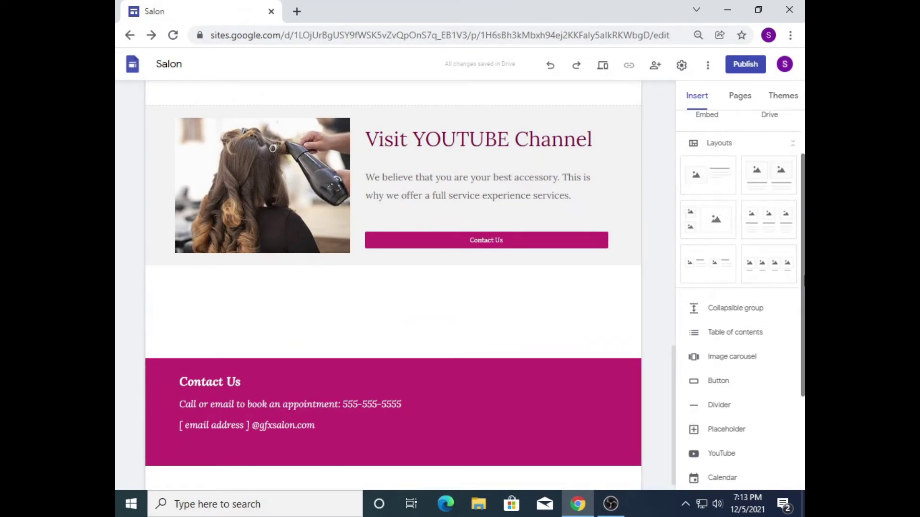
scroll(786, 335, down, 3)
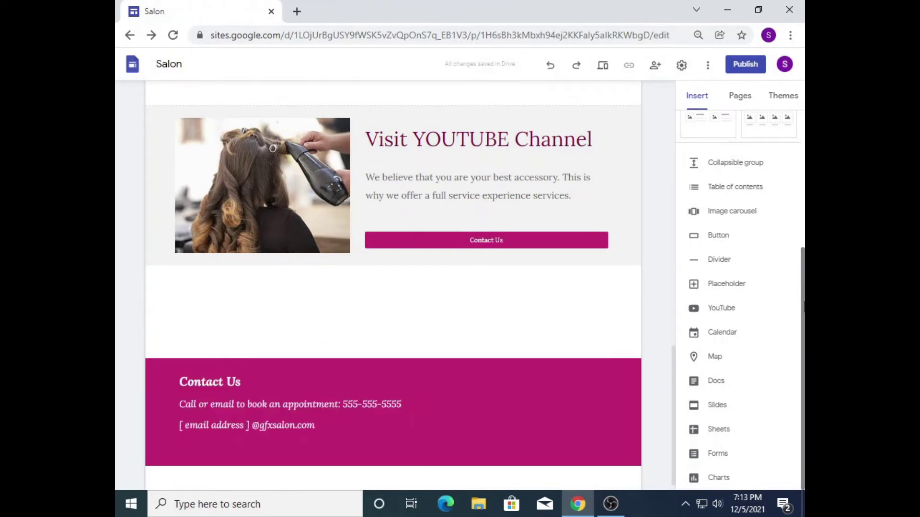
scroll(770, 165, up, 3)
scroll(738, 239, down, 4)
click(715, 363)
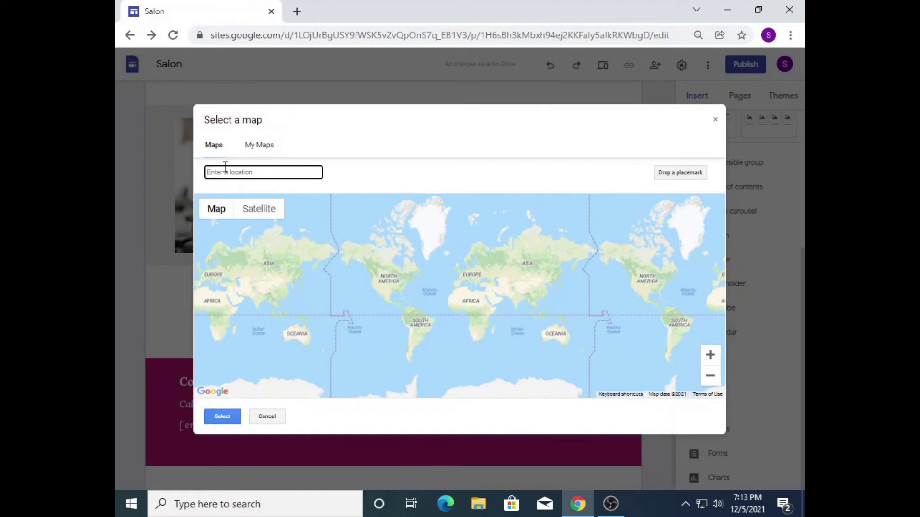
text(t)
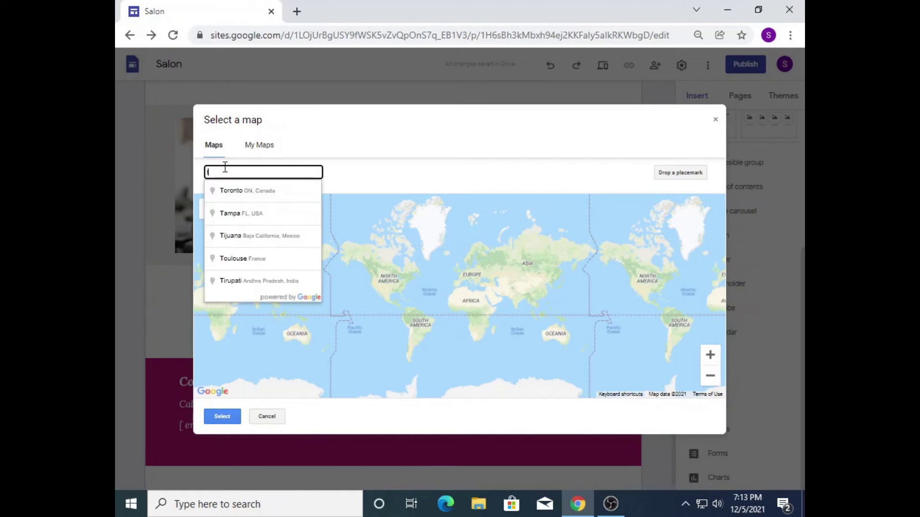
click(267, 190)
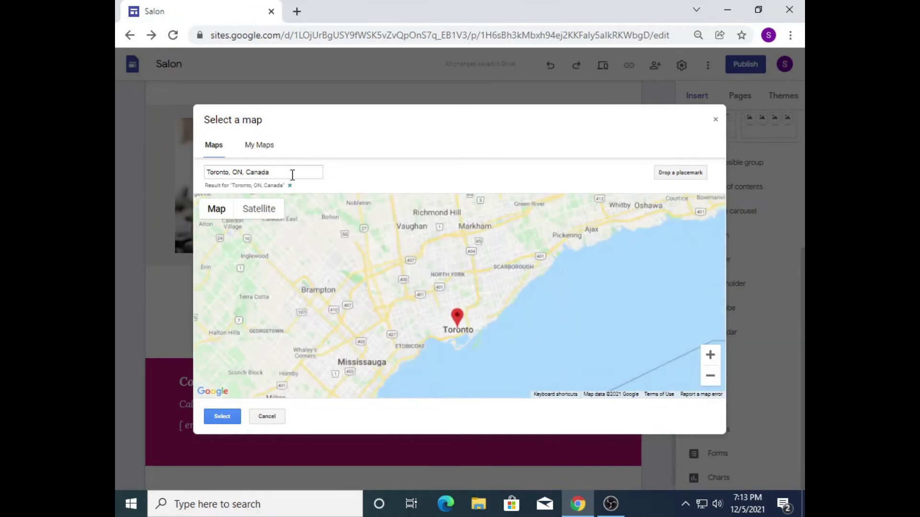
click(710, 355)
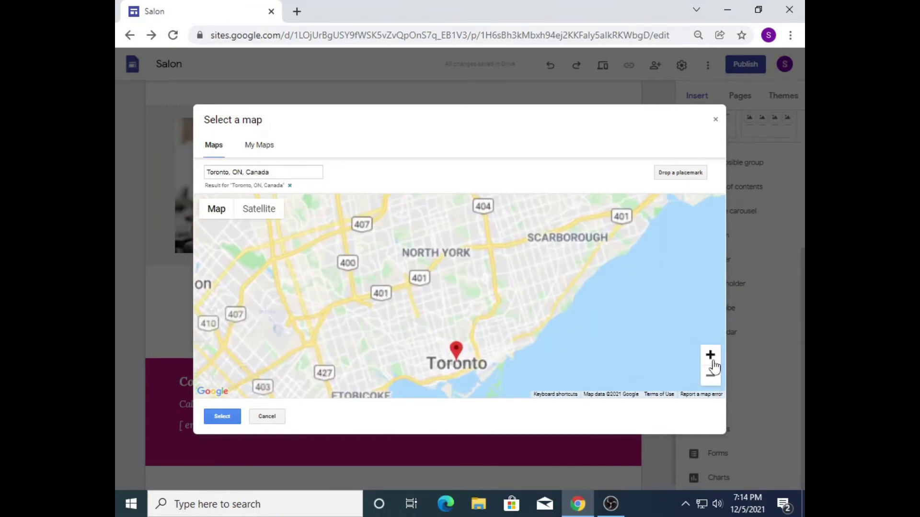
click(710, 355)
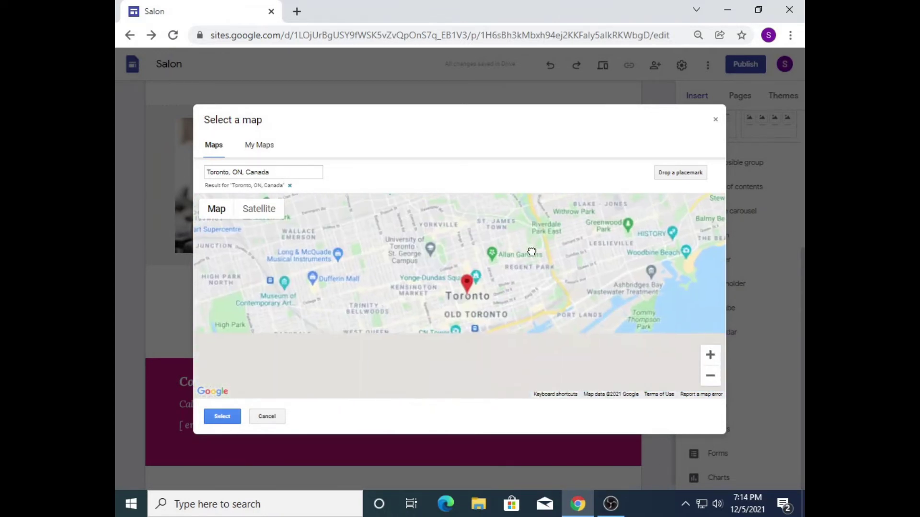
click(710, 355)
click(711, 355)
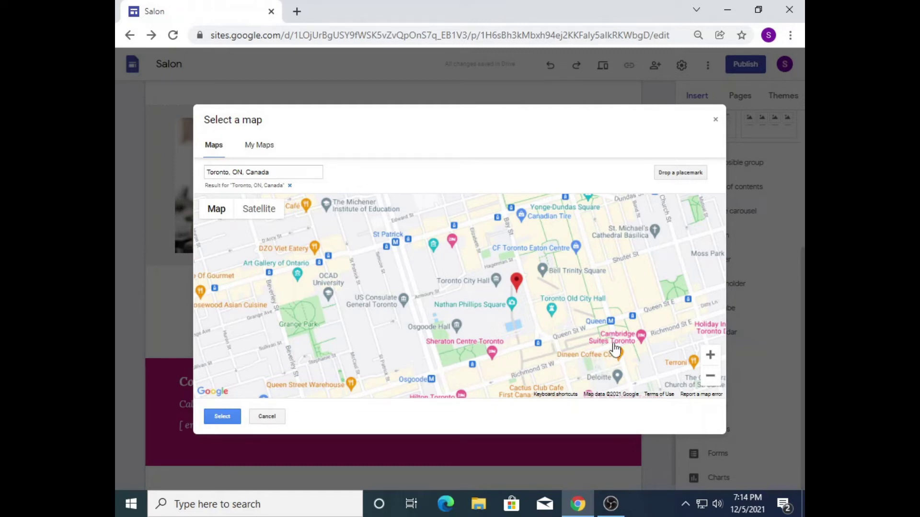
drag(636, 321, 591, 319)
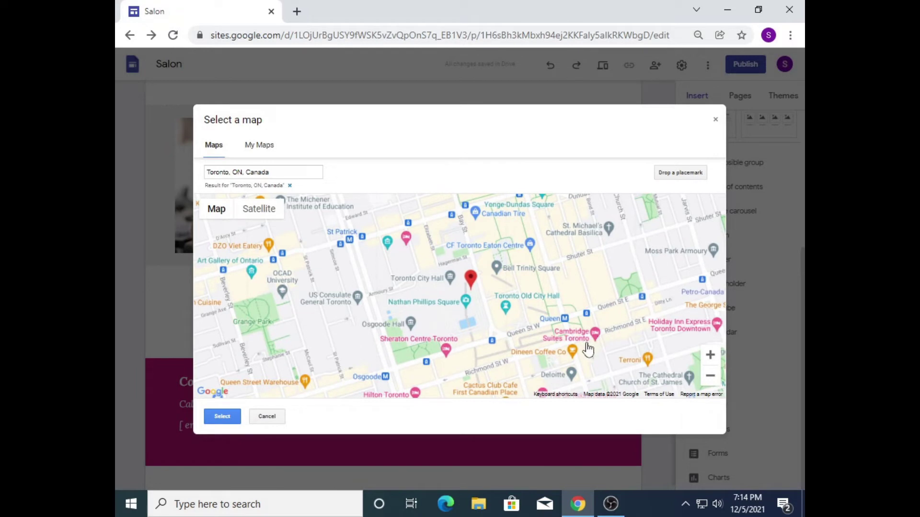
drag(527, 317, 525, 317)
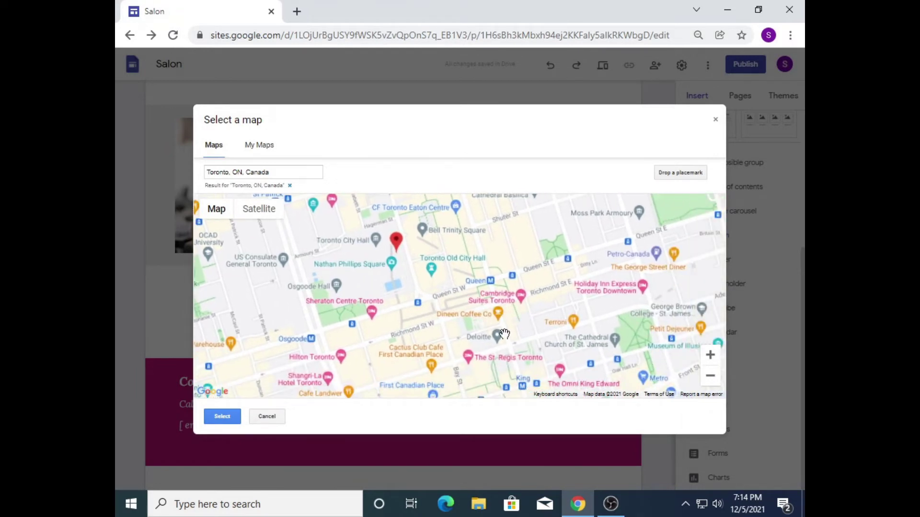
drag(403, 250, 533, 287)
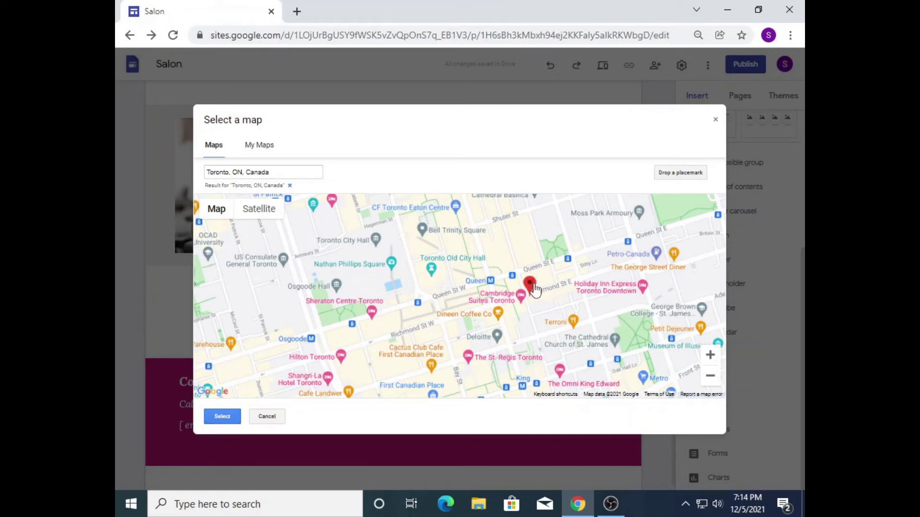
click(237, 416)
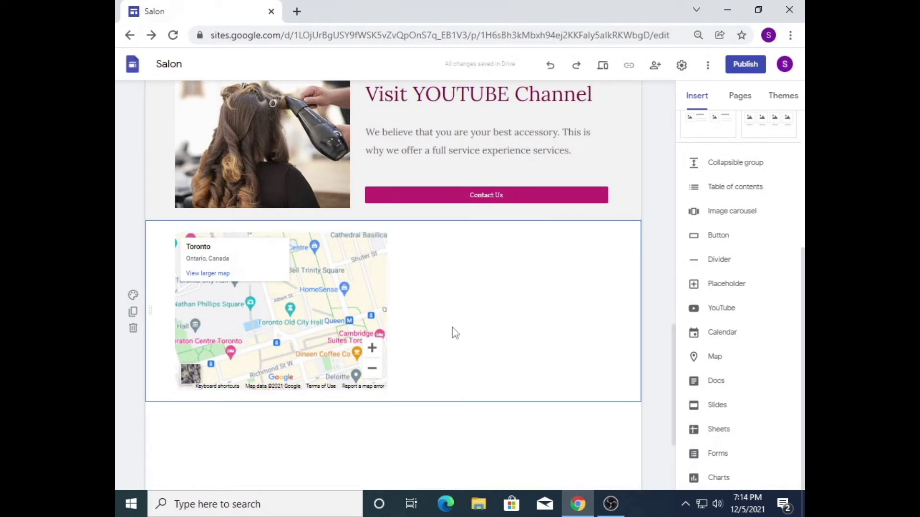
Step: Widen the Toronto map to the section's right edge
click(342, 314)
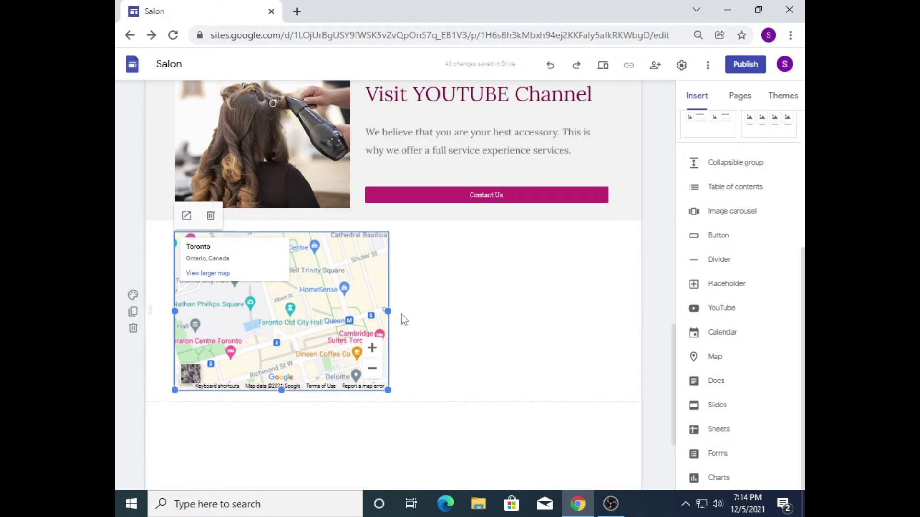
drag(389, 312, 619, 314)
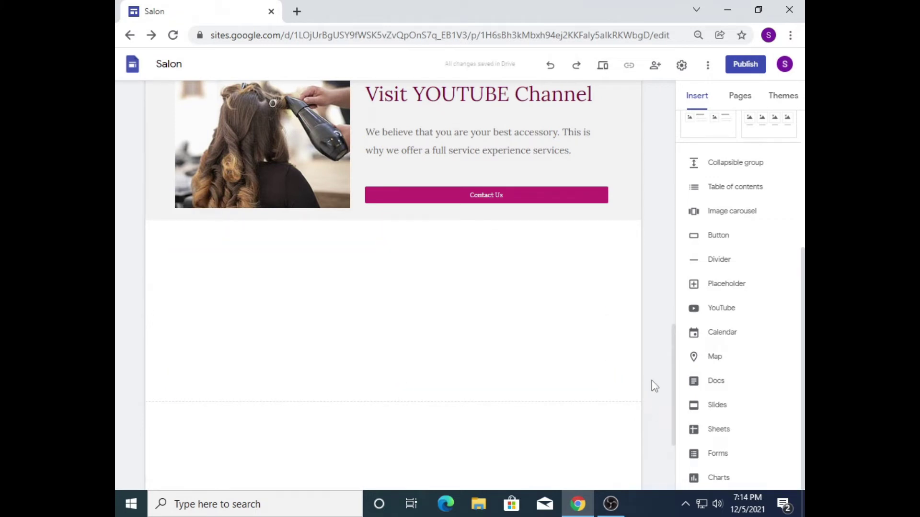
click(572, 300)
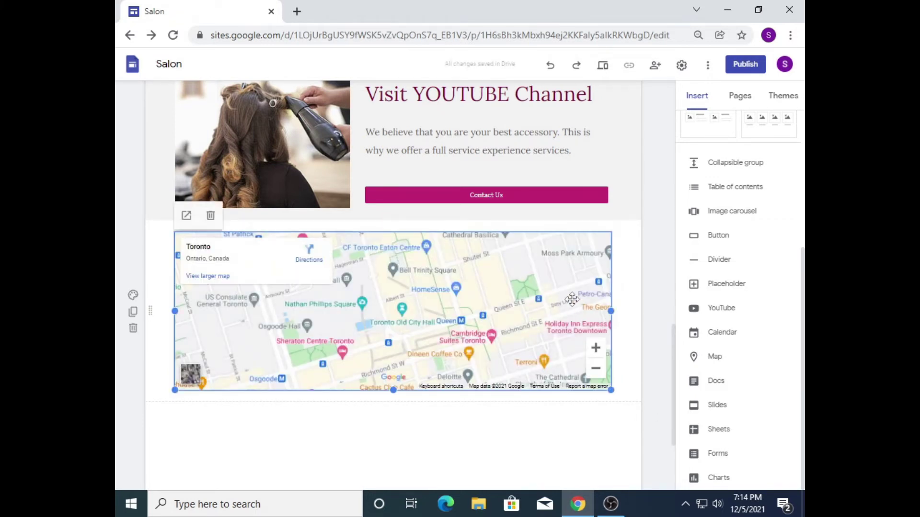
Step: Undo the widening so the map returns to half the section's width
drag(611, 312, 618, 314)
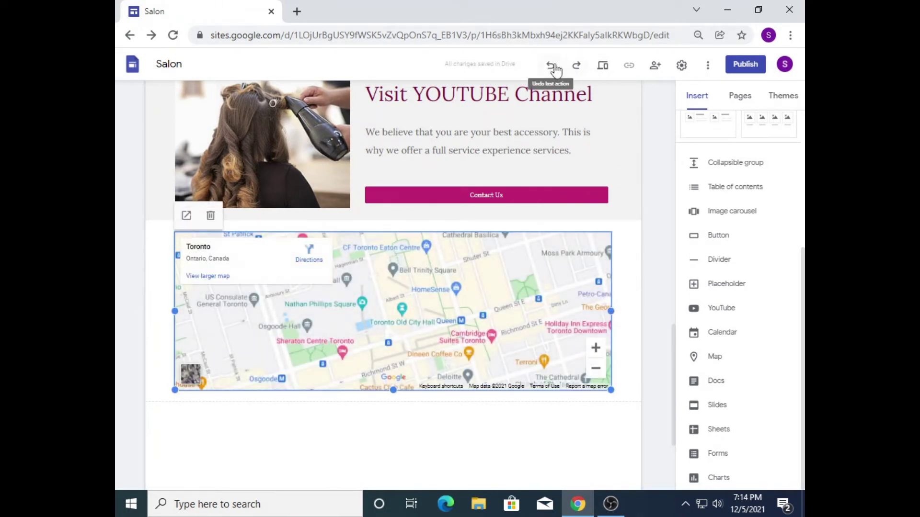
click(553, 67)
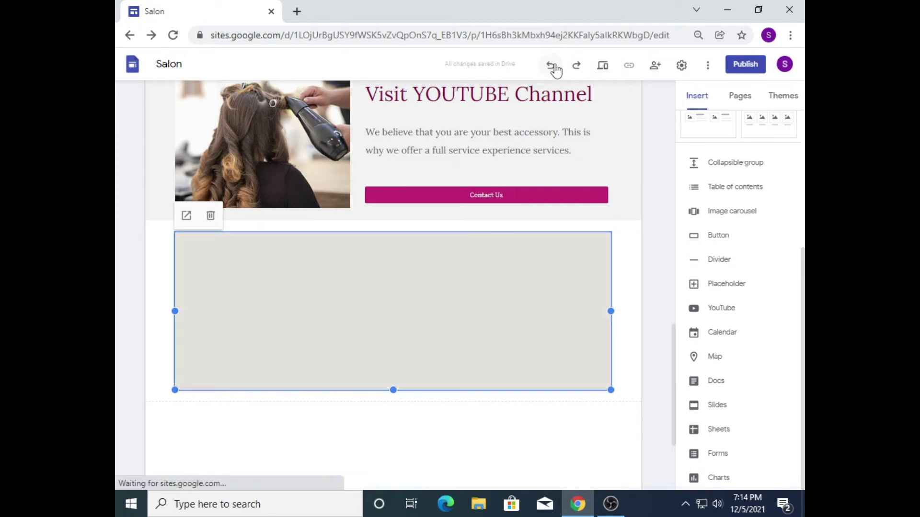
click(554, 68)
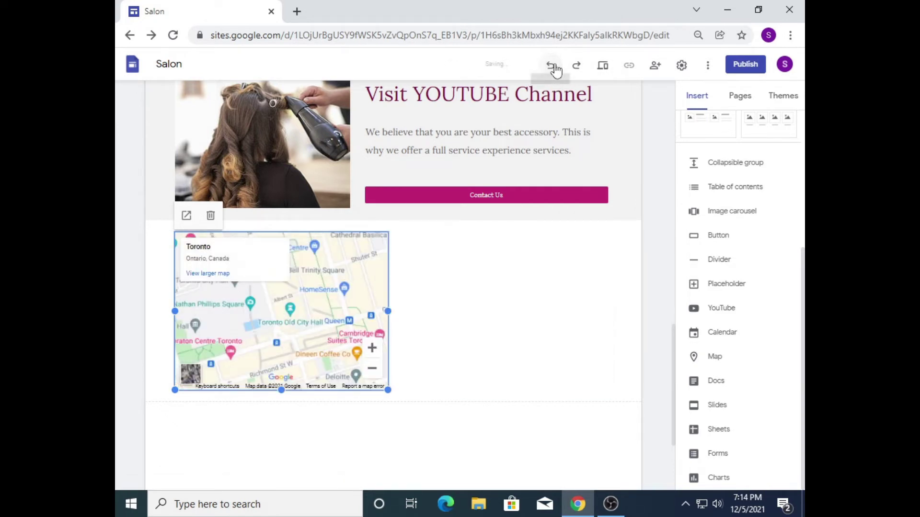
click(455, 316)
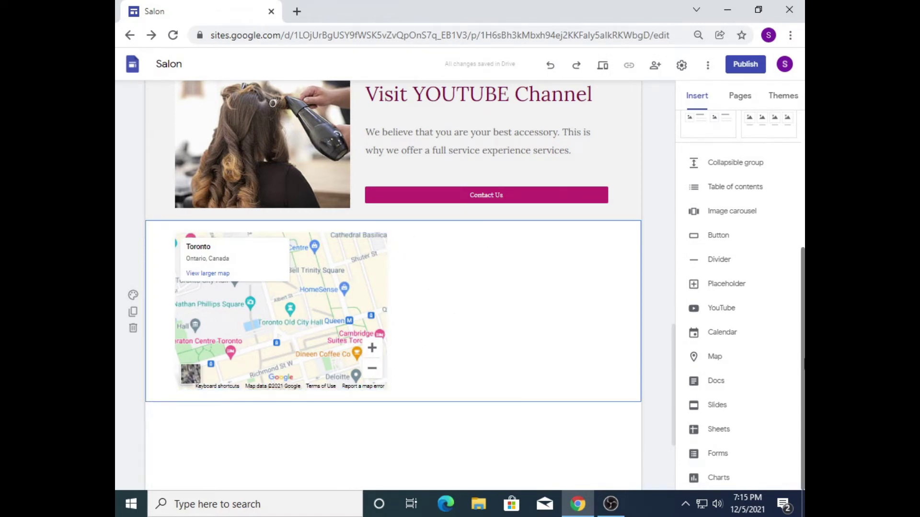
Step: Delete the map, then undo to bring it back
scroll(737, 297, up, 2)
scroll(738, 297, up, 3)
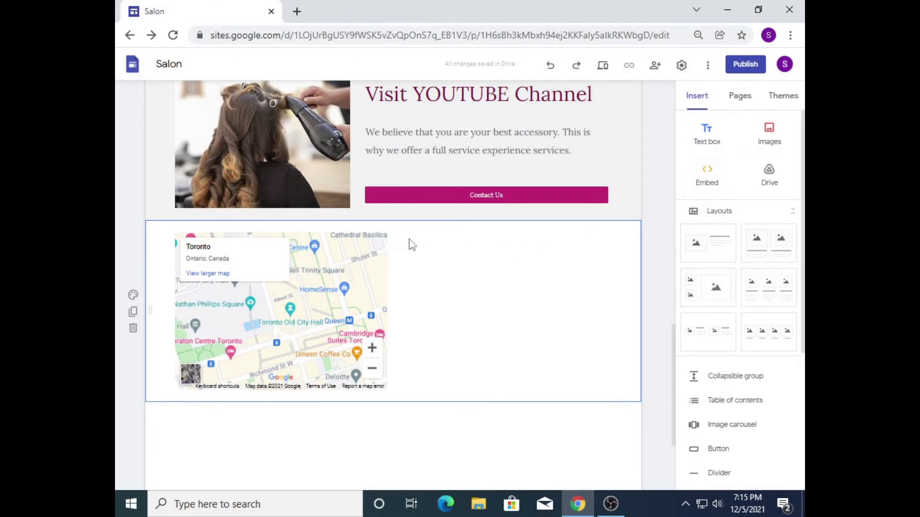
click(325, 282)
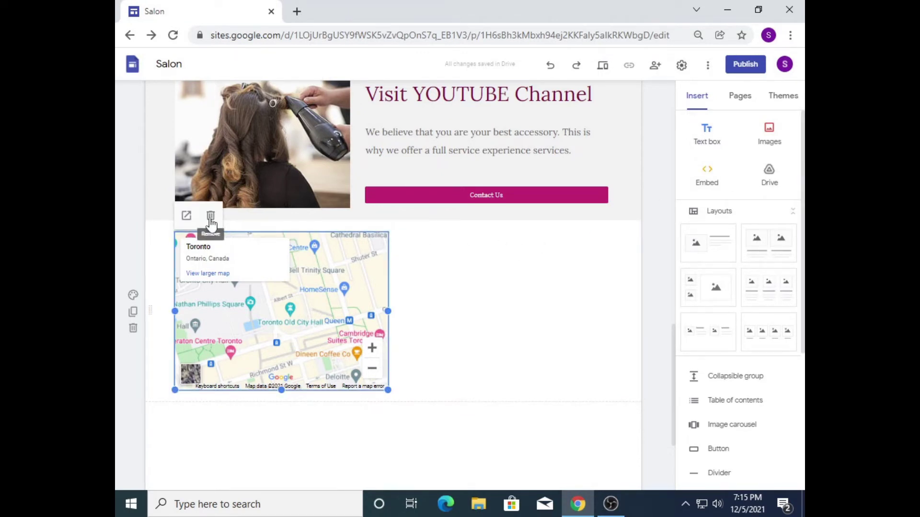
click(211, 216)
click(551, 67)
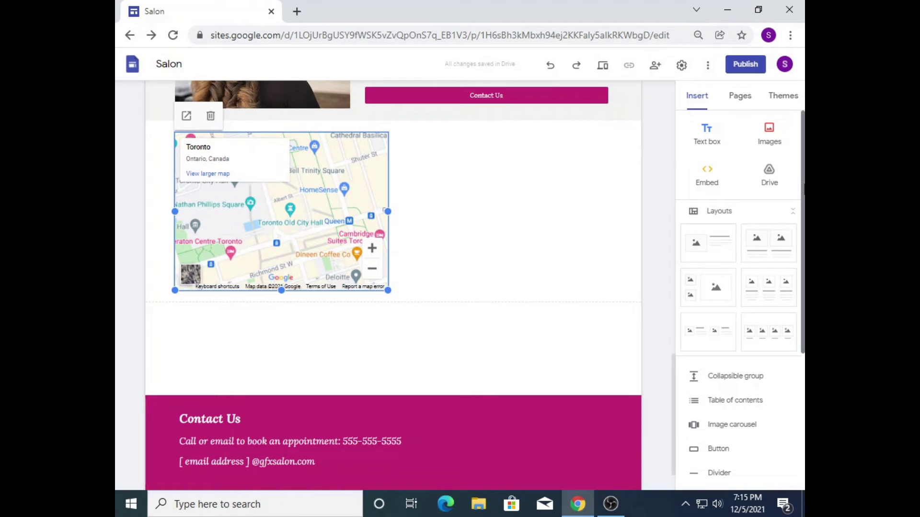
mouse_move(804, 197)
mouse_down()
mouse_move(804, 337)
mouse_move(804, 197)
mouse_up()
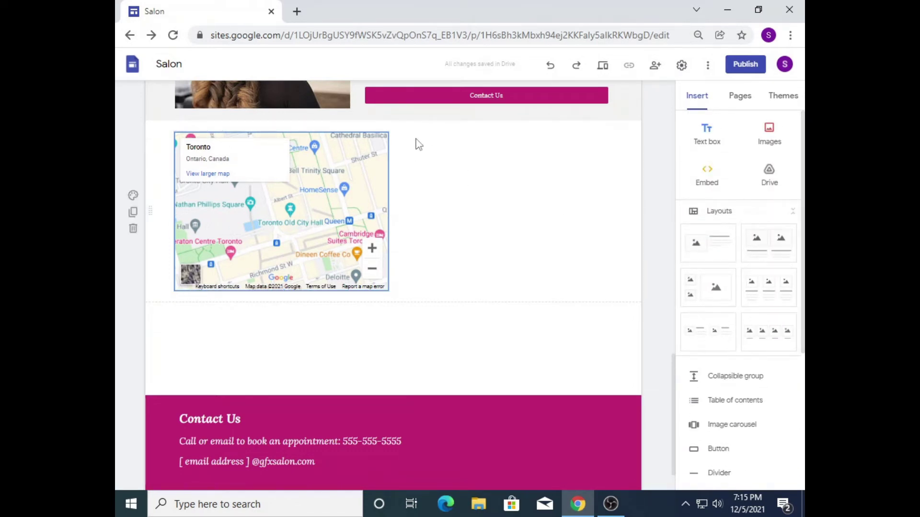
Step: Add an empty text box and move it beside the Toronto map
click(708, 131)
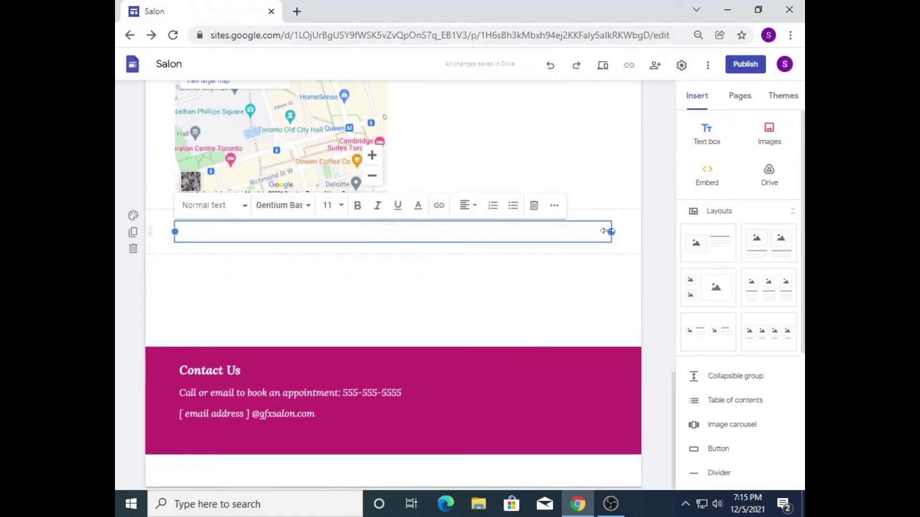
drag(610, 232, 314, 235)
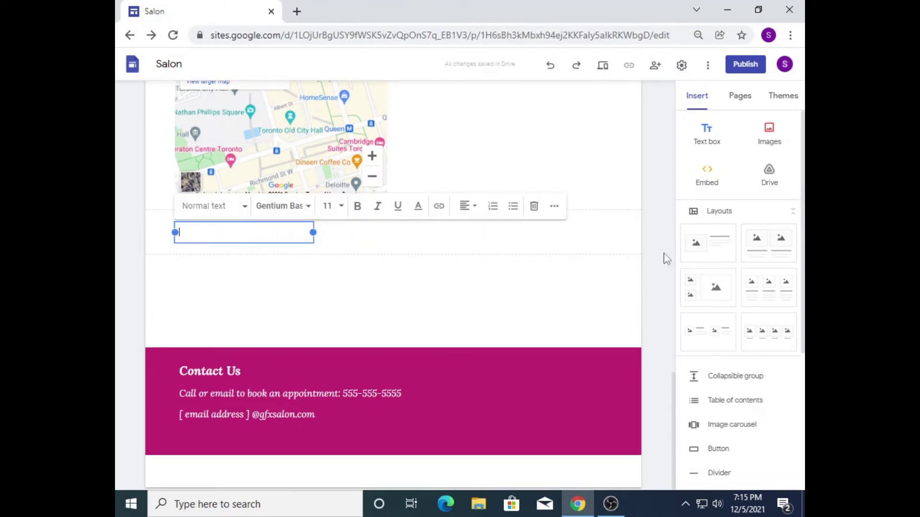
click(803, 237)
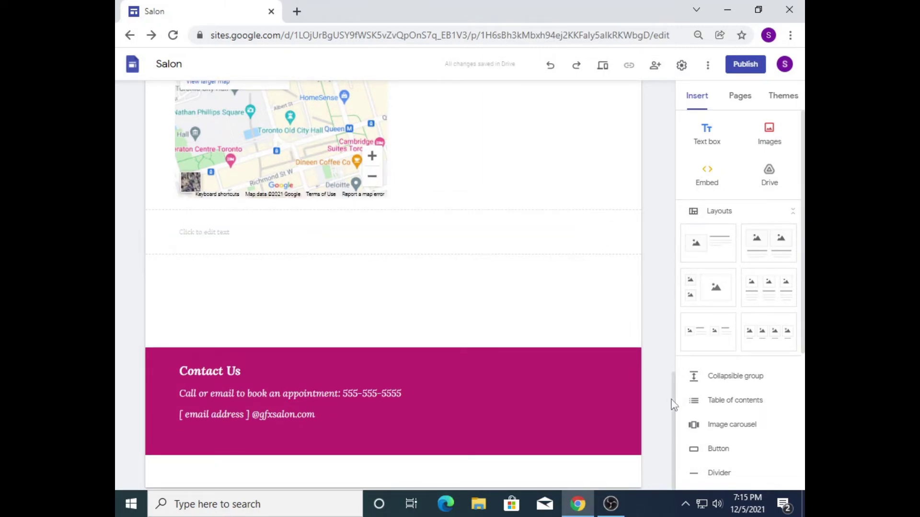
scroll(673, 405, up, 7)
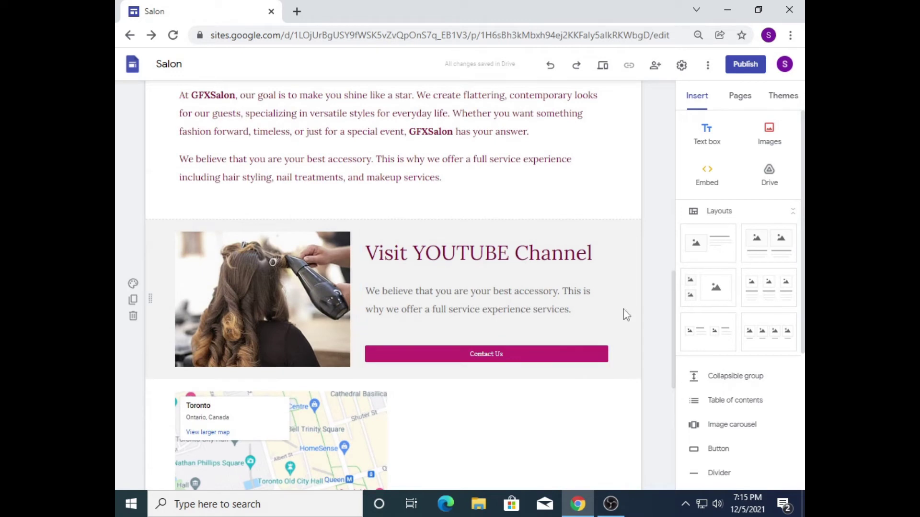
drag(674, 359, 674, 425)
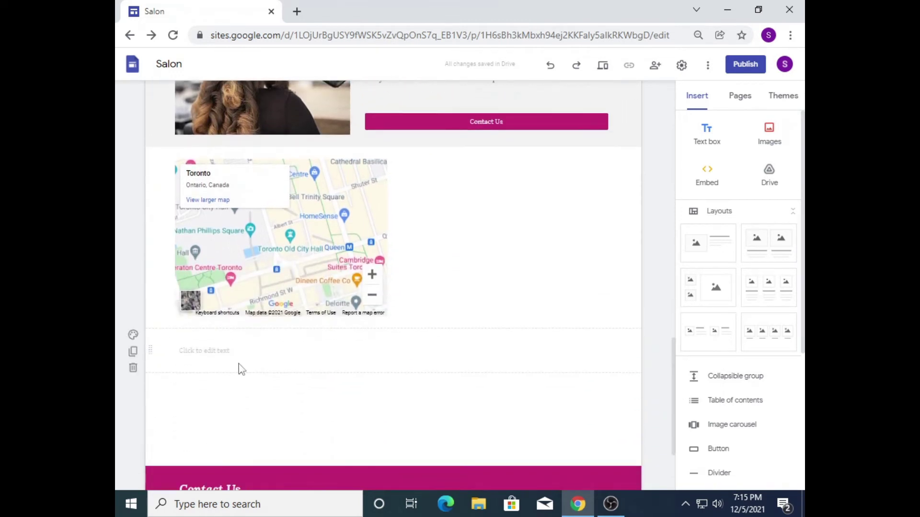
click(216, 355)
drag(239, 343, 464, 198)
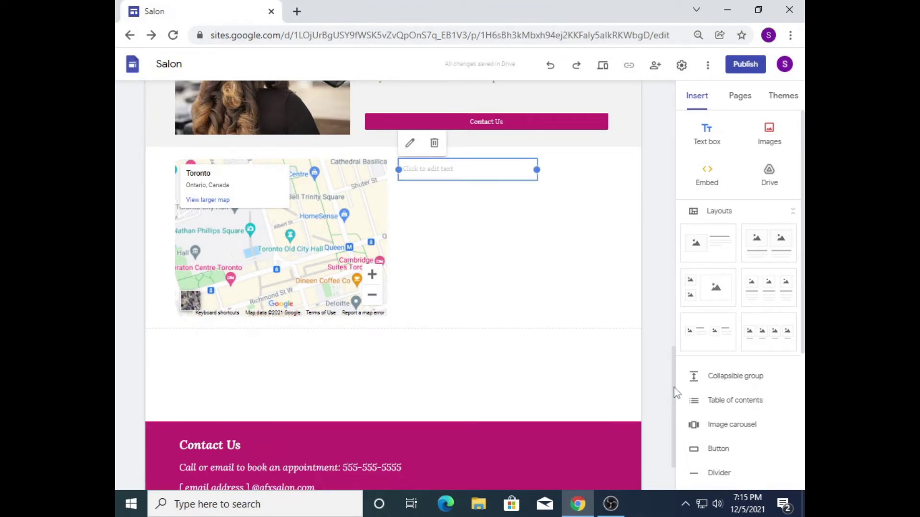
scroll(667, 353, up, 3)
Step: Paste the 'We believe that you are your best accessory' paragraph twice and widen the box
click(483, 326)
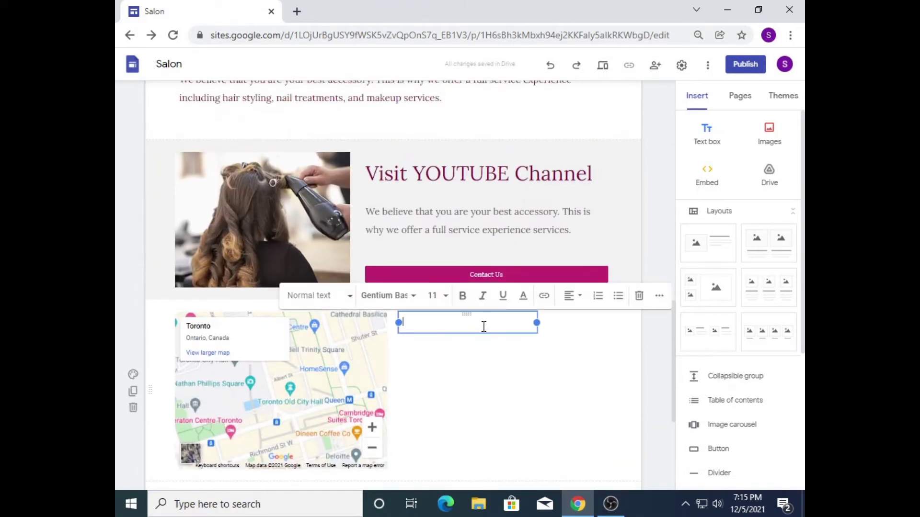
text(We believe that you are your best accessory. This is why we offer a full service experience including hair styling, nail treatments, and makeup services.)
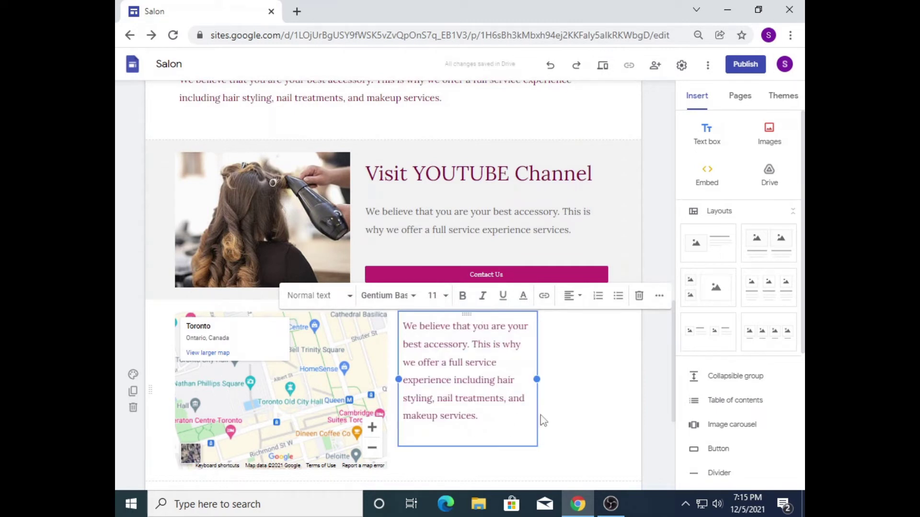
drag(536, 381, 618, 383)
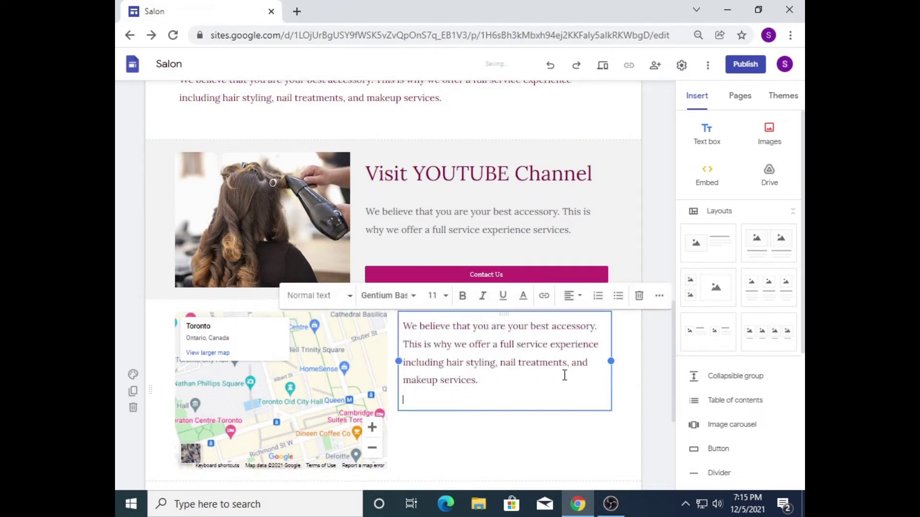
click(530, 382)
key(Return)
text(We believe that you are your best accessory. This is why we offer a full service experience including hair styling, nail treatments, and makeup services.)
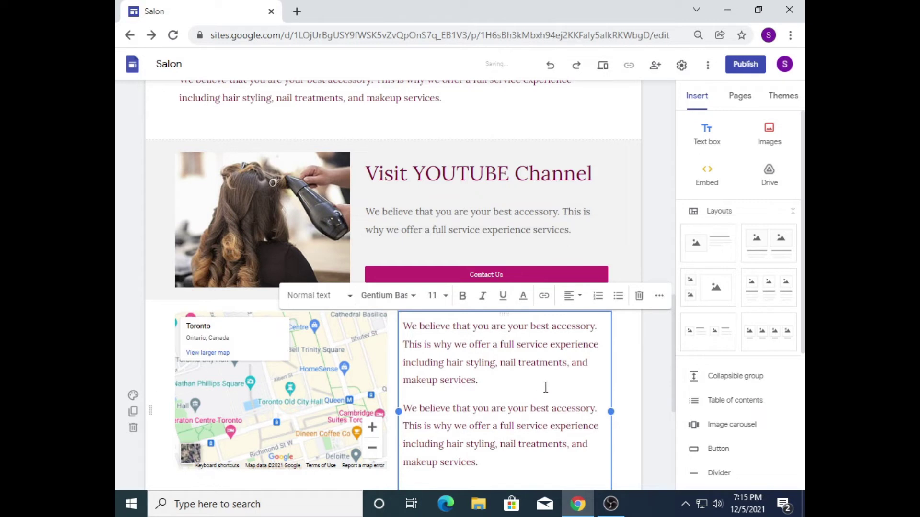
key(BackSpace)
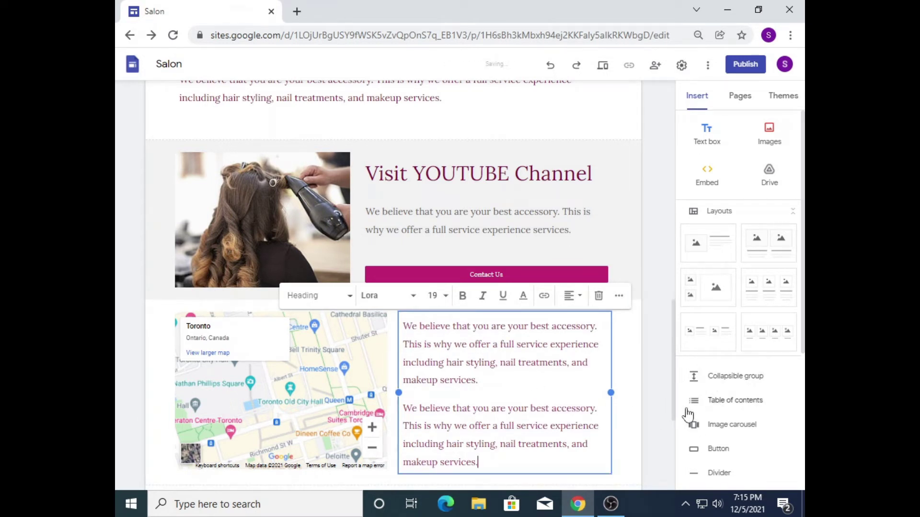
drag(674, 415, 673, 437)
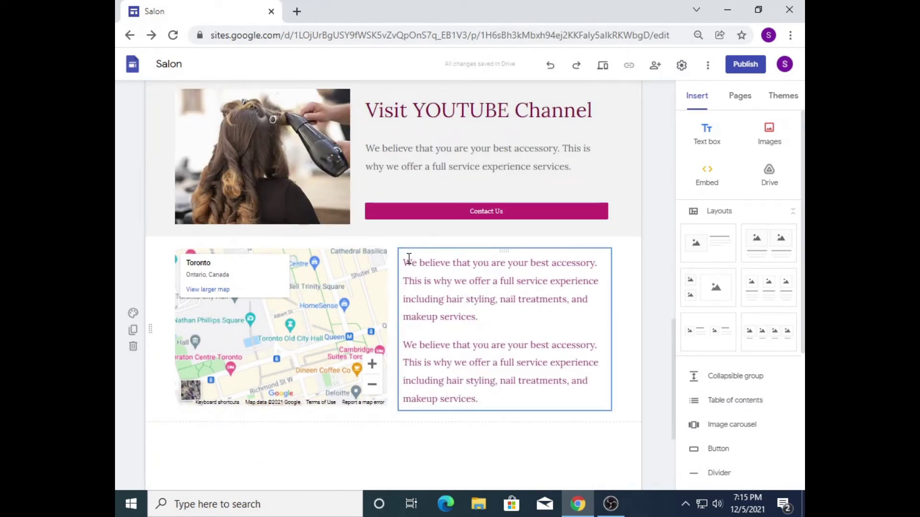
drag(675, 365, 667, 255)
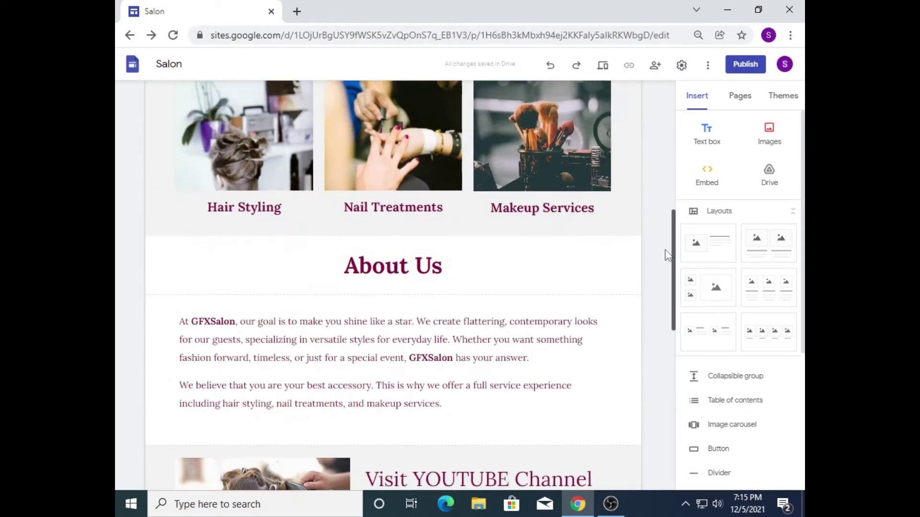
Step: Duplicate the About Us heading section, move it above the map and retitle it 'Our Location'
click(550, 259)
click(626, 286)
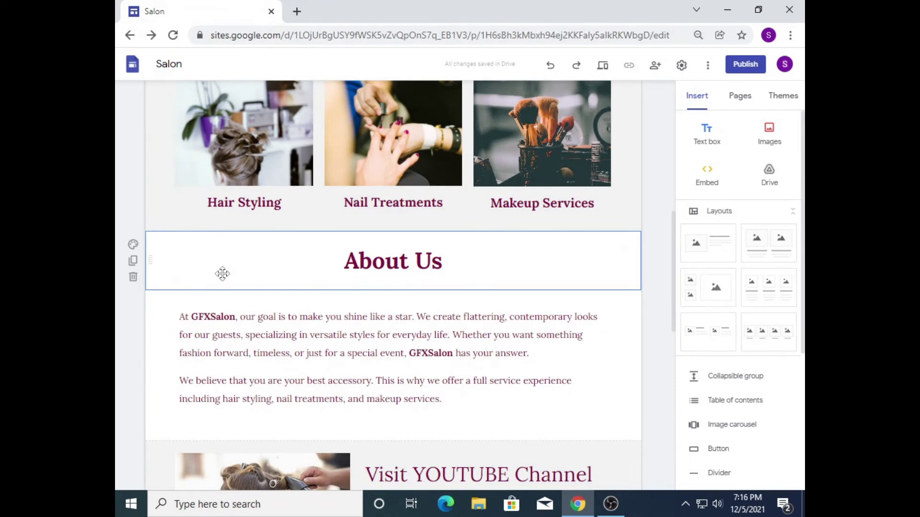
click(132, 261)
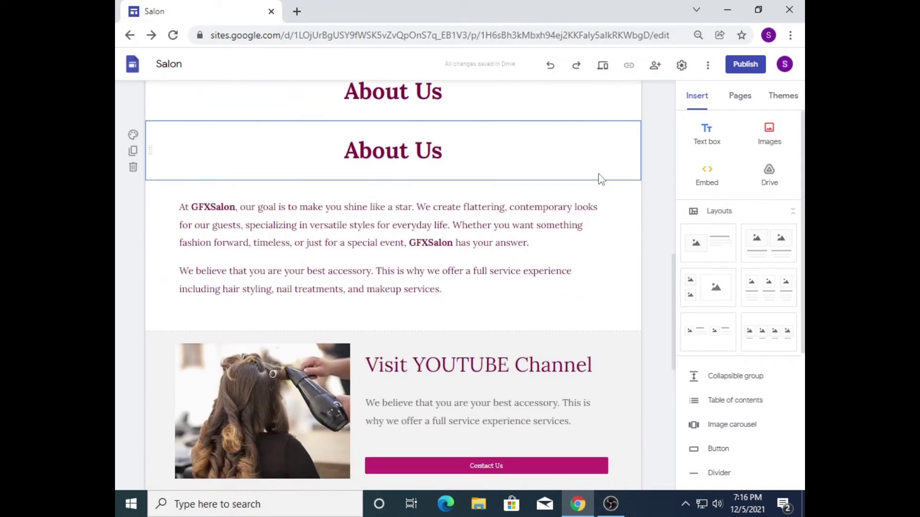
mouse_move(149, 150)
mouse_down()
mouse_move(136, 367)
mouse_move(152, 489)
mouse_move(191, 205)
mouse_move(154, 134)
mouse_up()
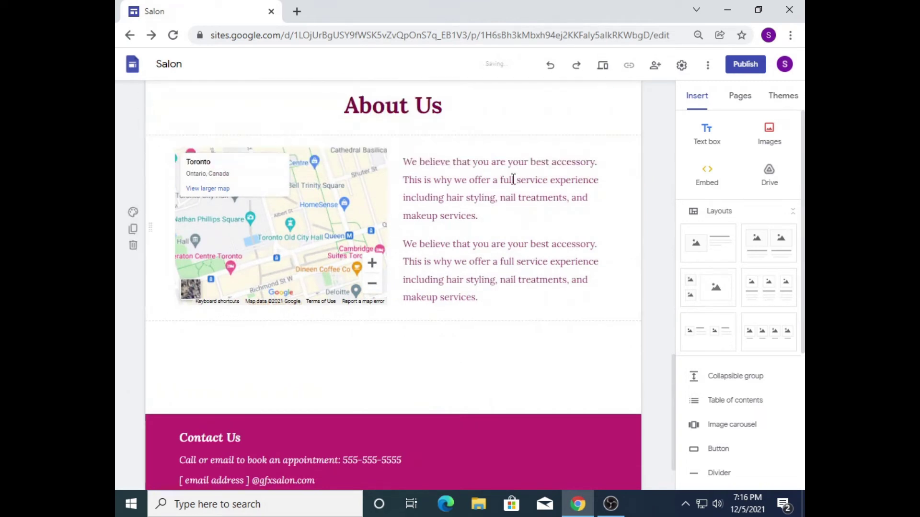
scroll(513, 180, up, 2)
click(409, 200)
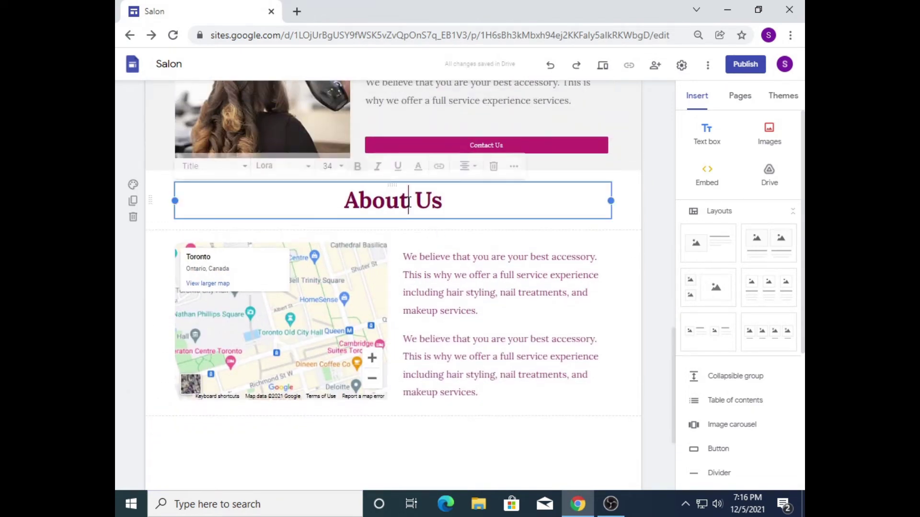
triple_click(408, 200)
text(O)
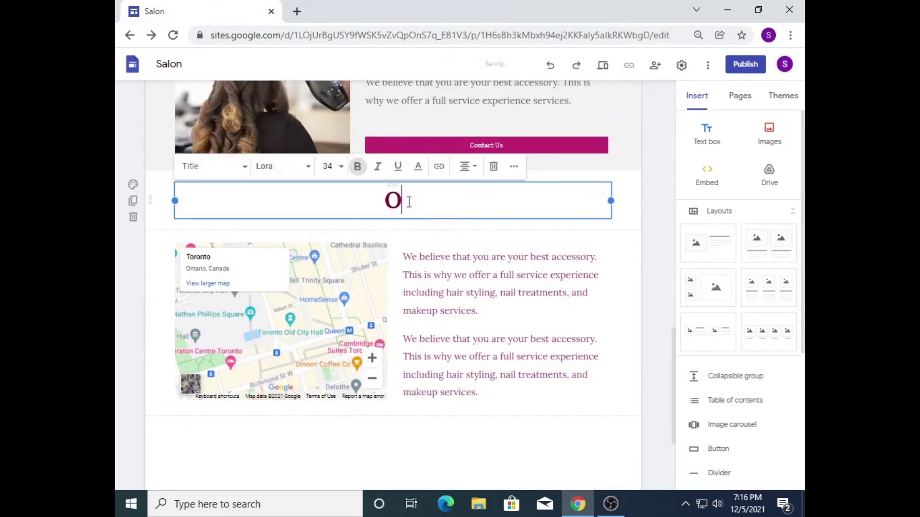
text(ur Location)
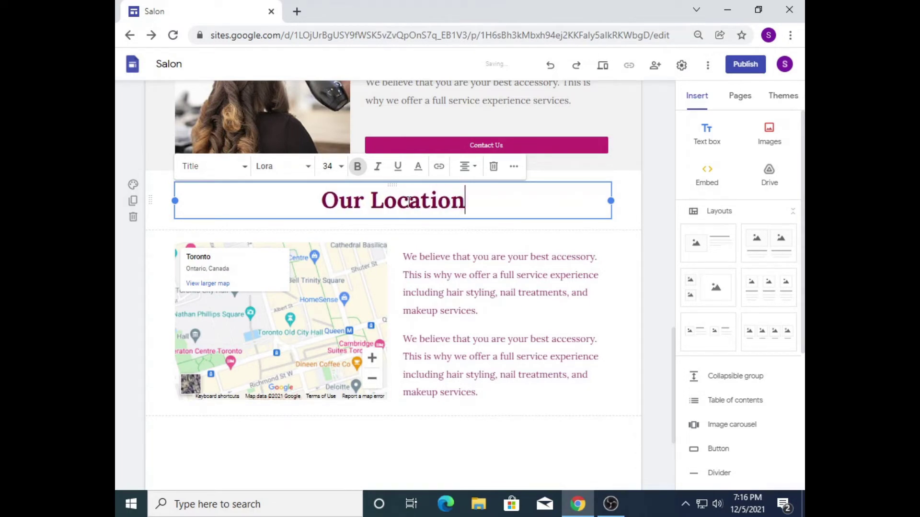
click(655, 385)
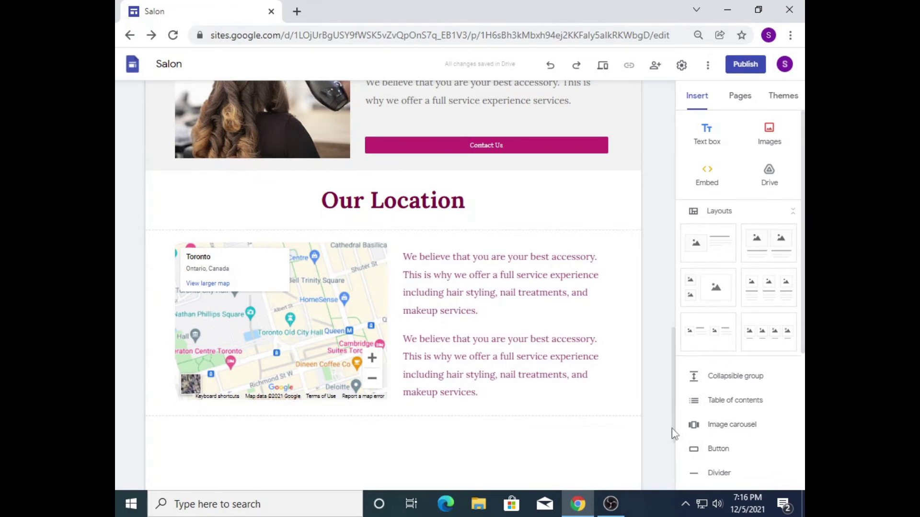
drag(675, 433, 672, 167)
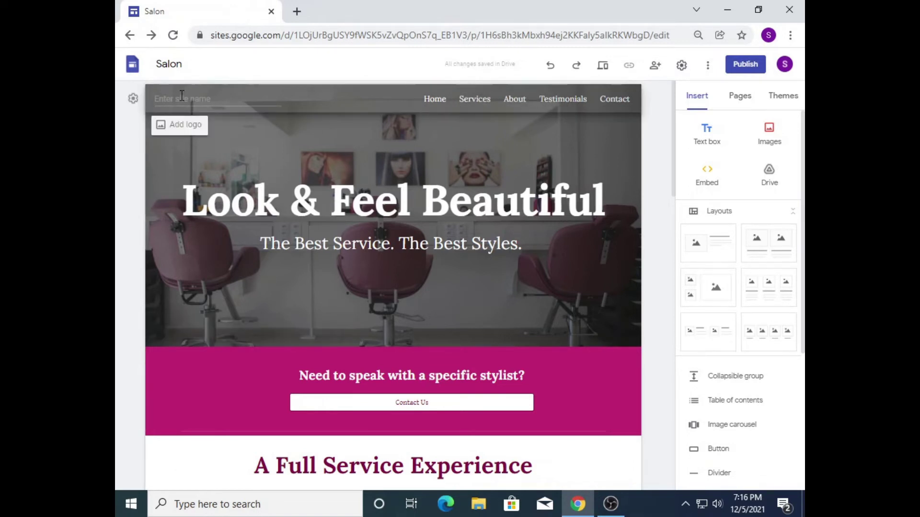
Step: Enter 'GFXSalon' as the header site name, then show the Pages list
click(182, 98)
text(GFXSalon)
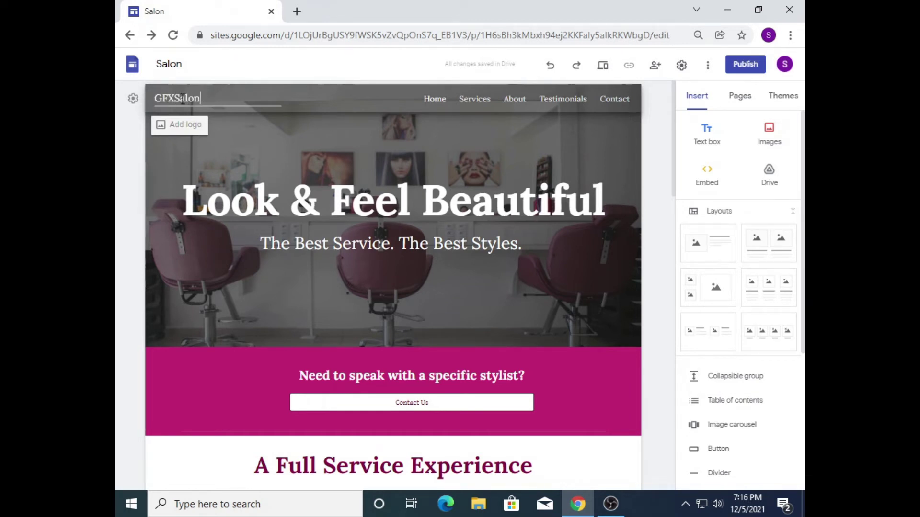
click(206, 156)
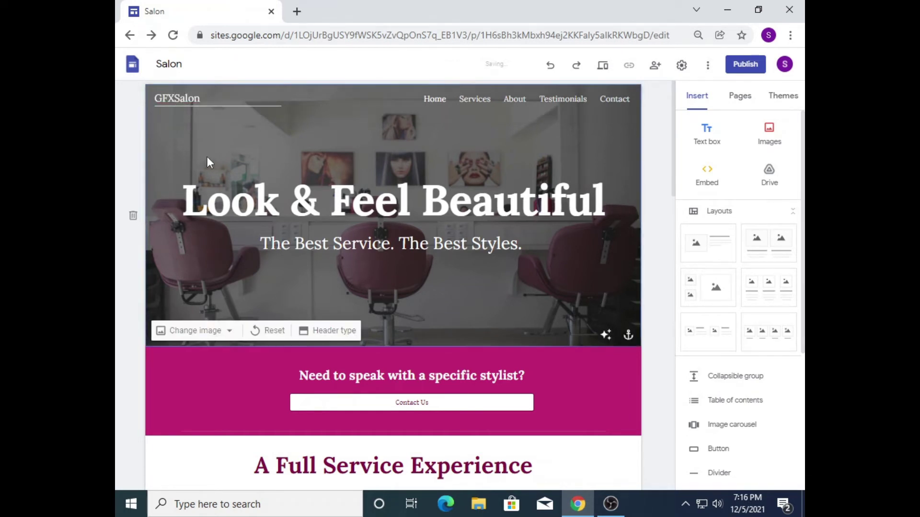
drag(205, 101, 187, 98)
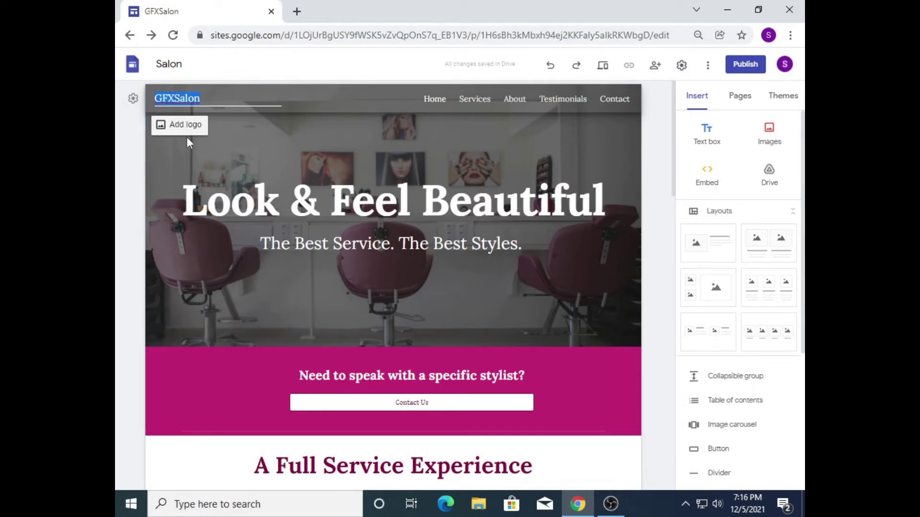
click(660, 200)
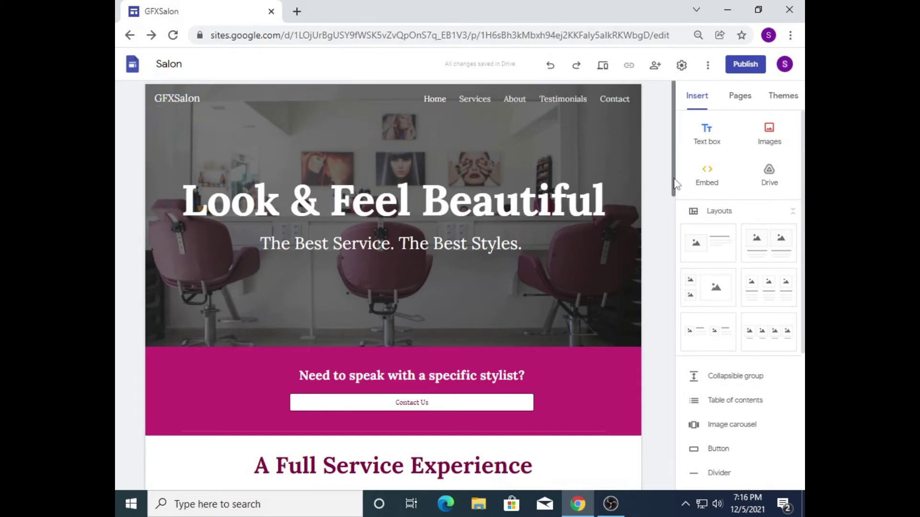
mouse_move(673, 185)
mouse_down()
mouse_move(683, 459)
mouse_move(661, 184)
mouse_up()
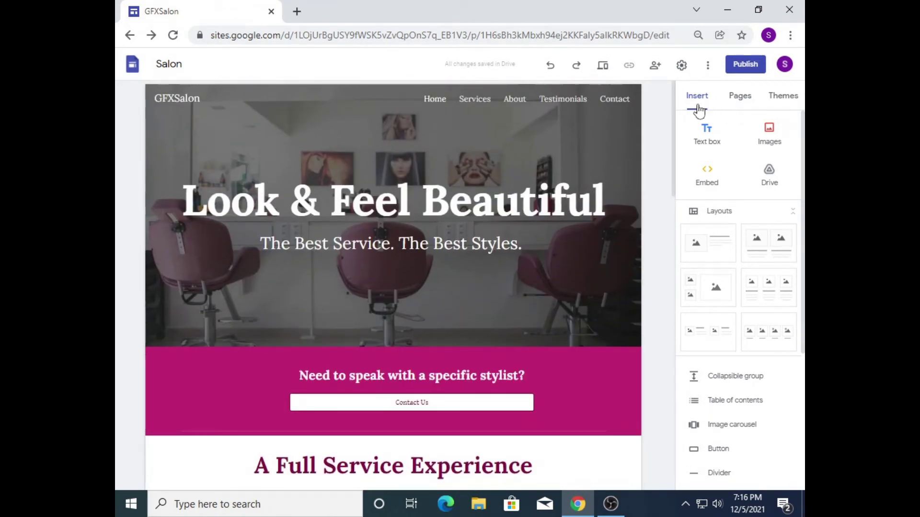
click(703, 207)
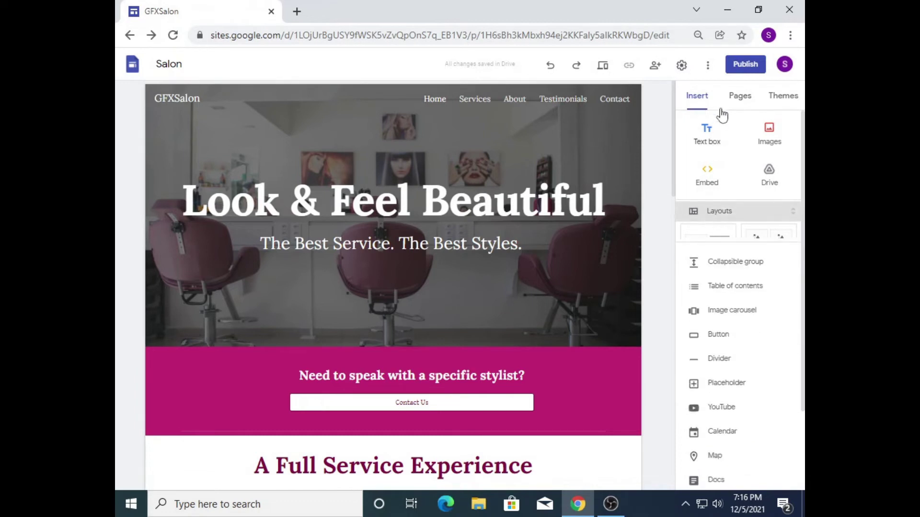
click(741, 97)
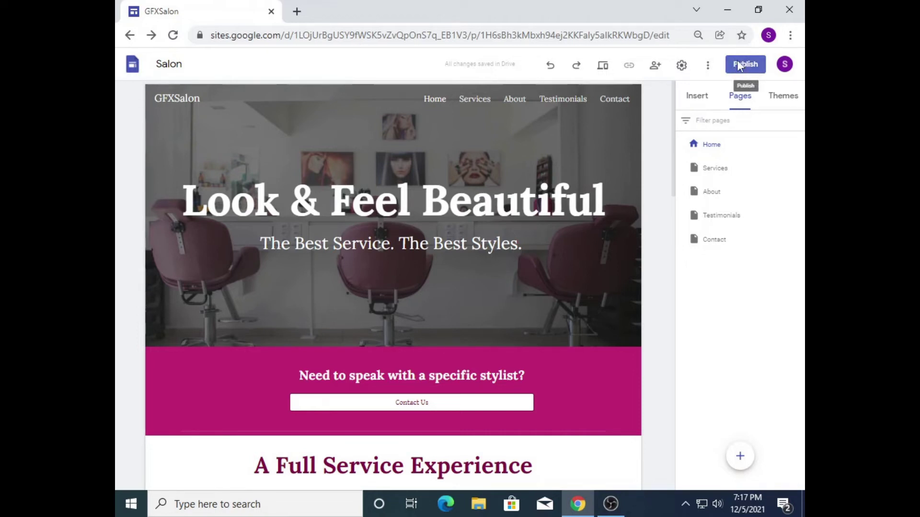
Step: Review the gfxsalon web address in the Publish dialog and publish the site
click(739, 66)
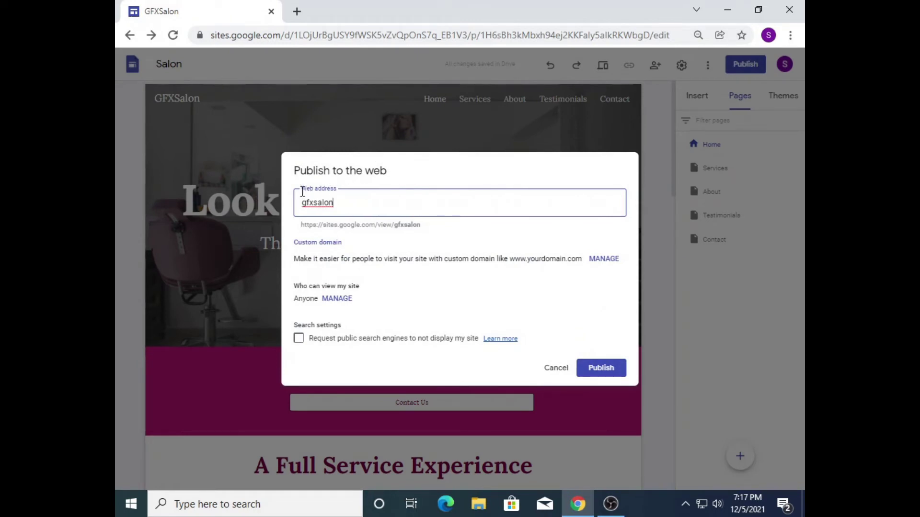
click(324, 225)
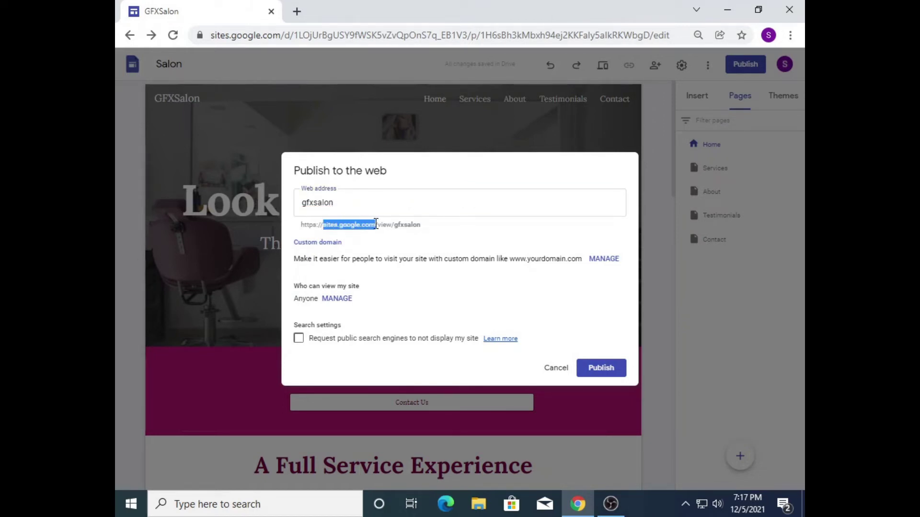
click(404, 224)
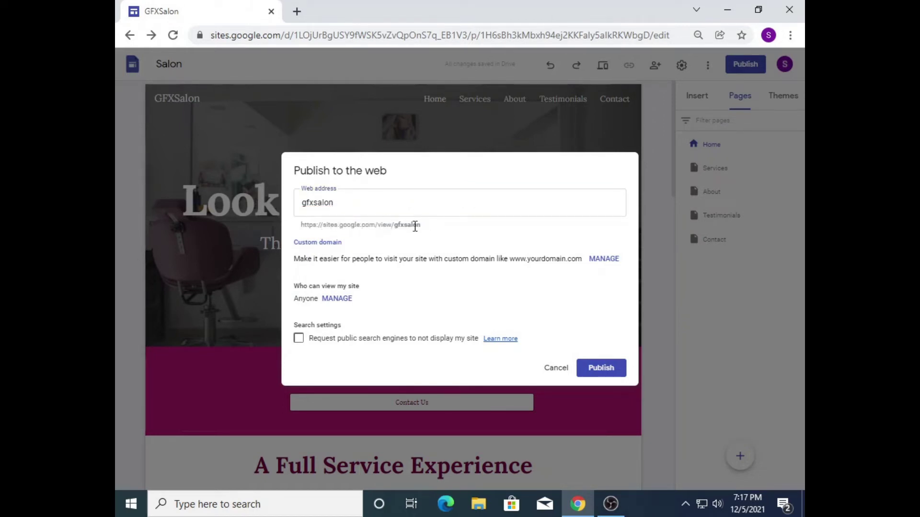
drag(395, 226, 420, 224)
click(315, 231)
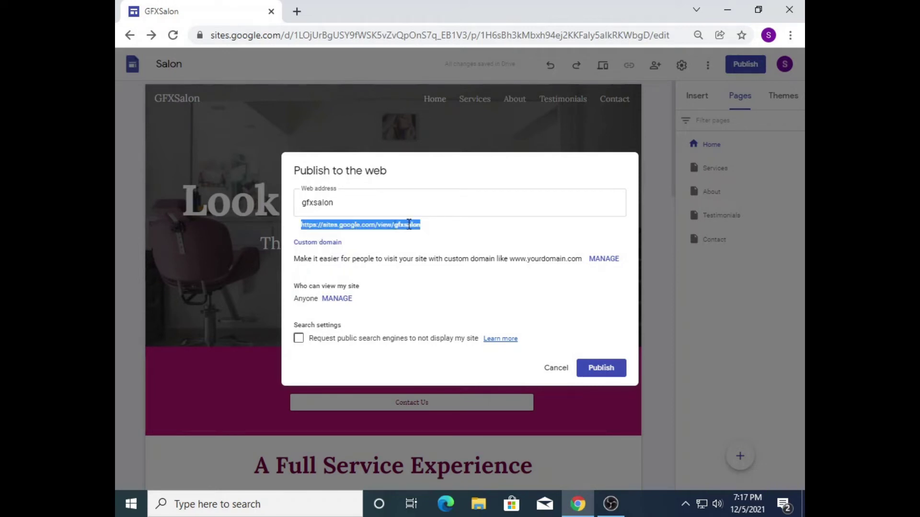
right_click(409, 225)
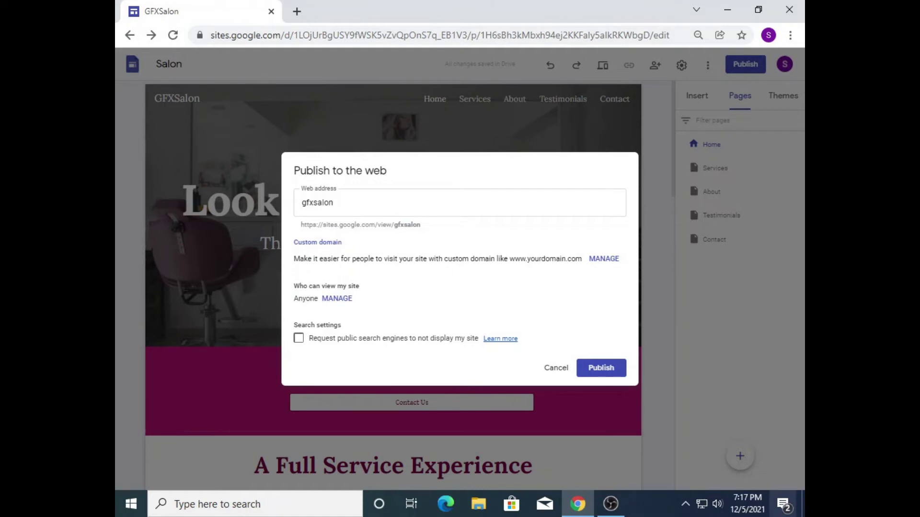
click(601, 368)
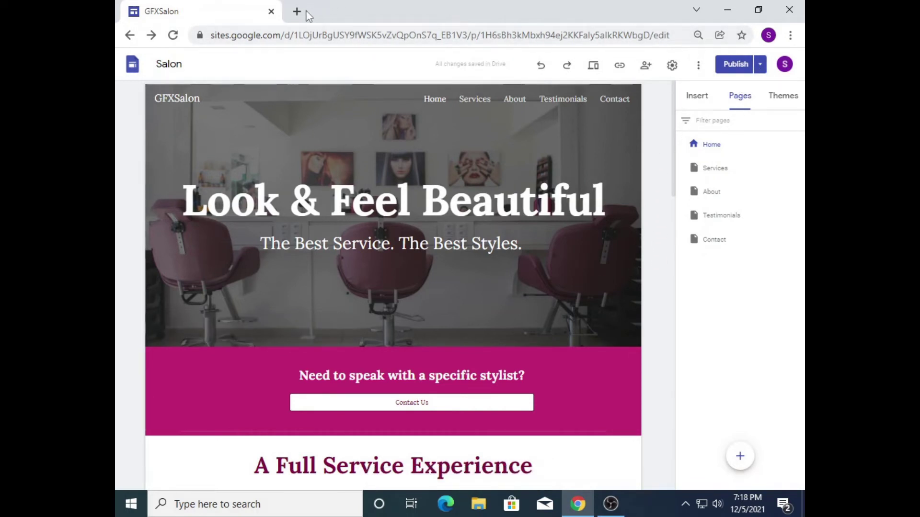
Step: Open the published GFXSalon site in a new tab and scroll through its home page
click(759, 64)
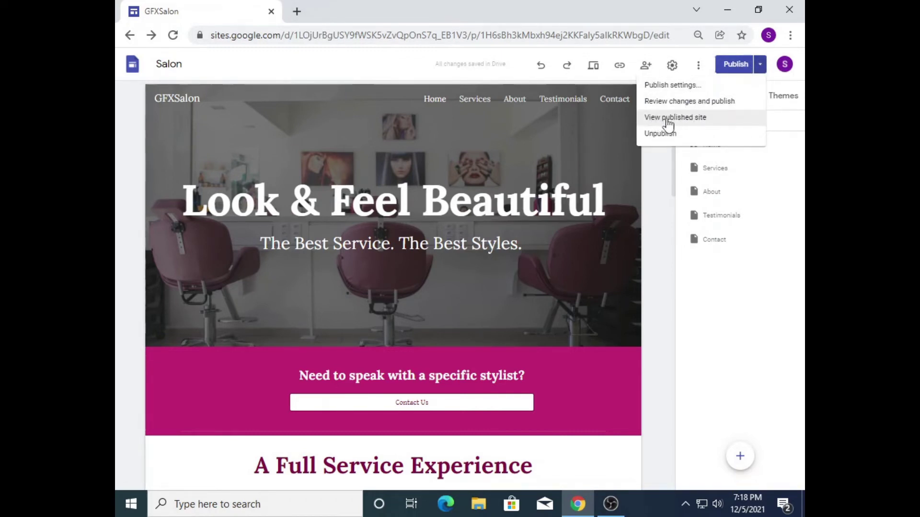
click(719, 128)
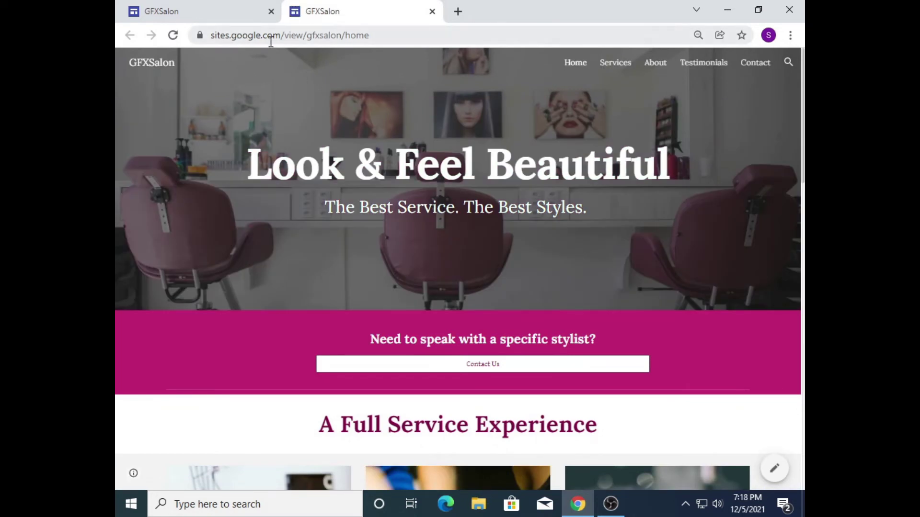
mouse_move(802, 121)
mouse_down()
mouse_move(803, 167)
mouse_move(804, 103)
mouse_up()
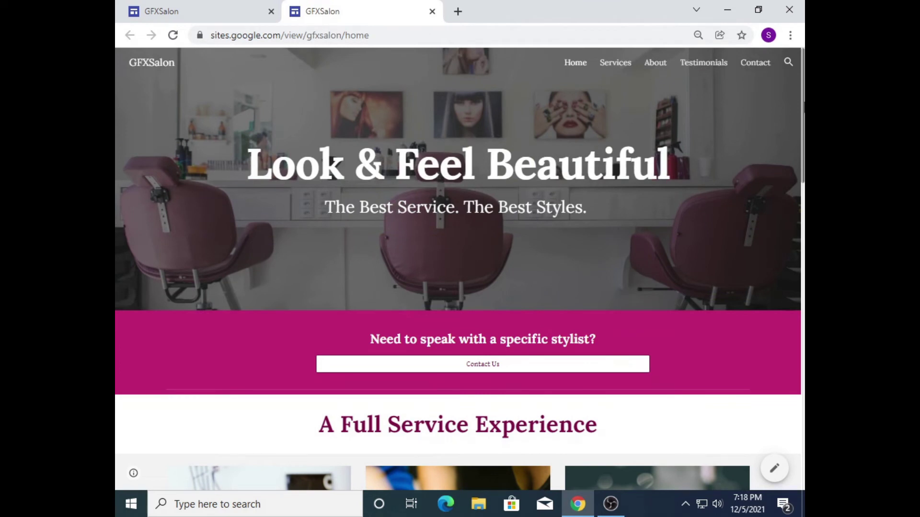
scroll(410, 130, down, 1)
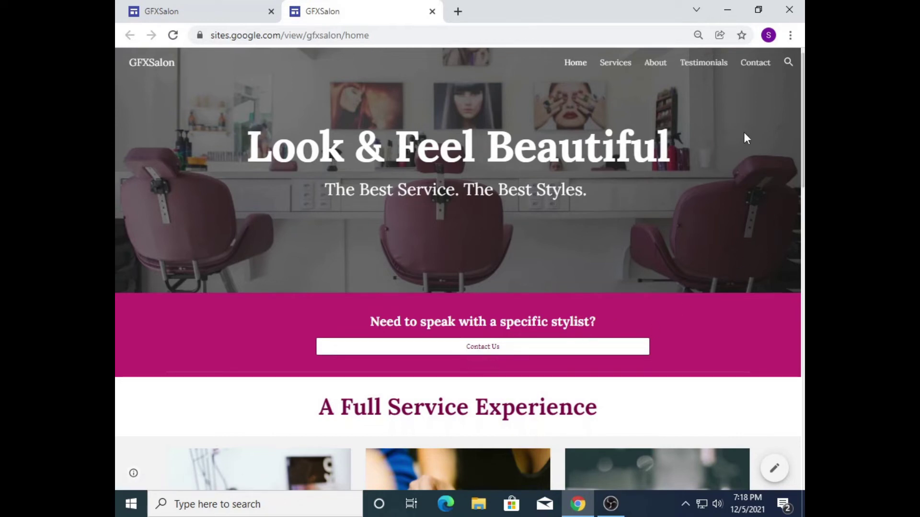
drag(804, 117, 804, 170)
scroll(312, 180, down, 3)
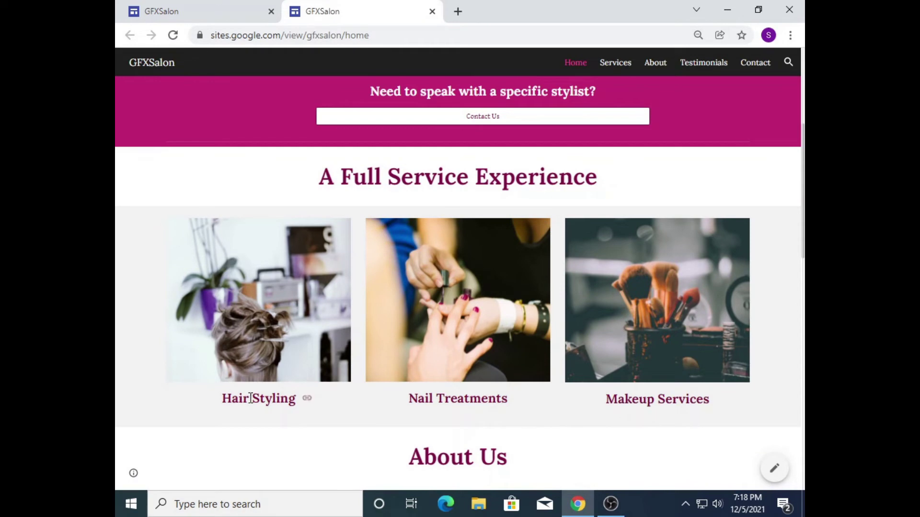
scroll(265, 405, down, 5)
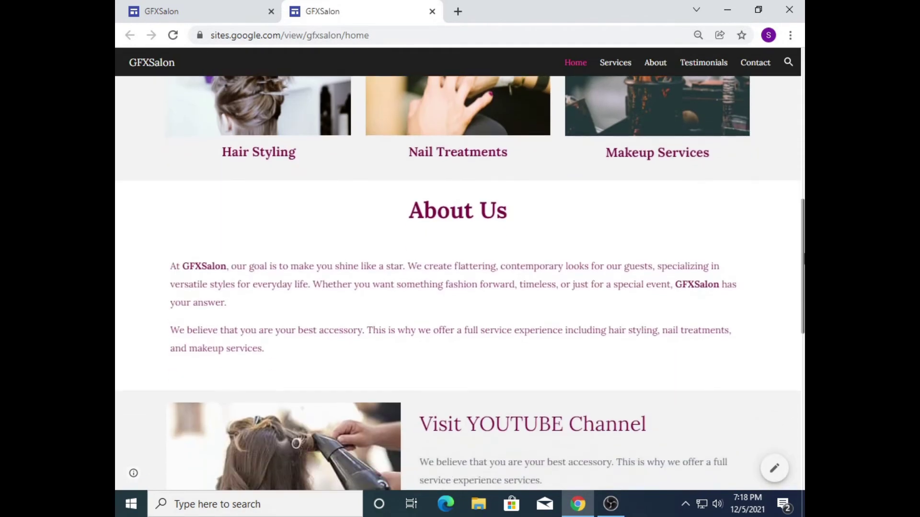
scroll(168, 281, up, 5)
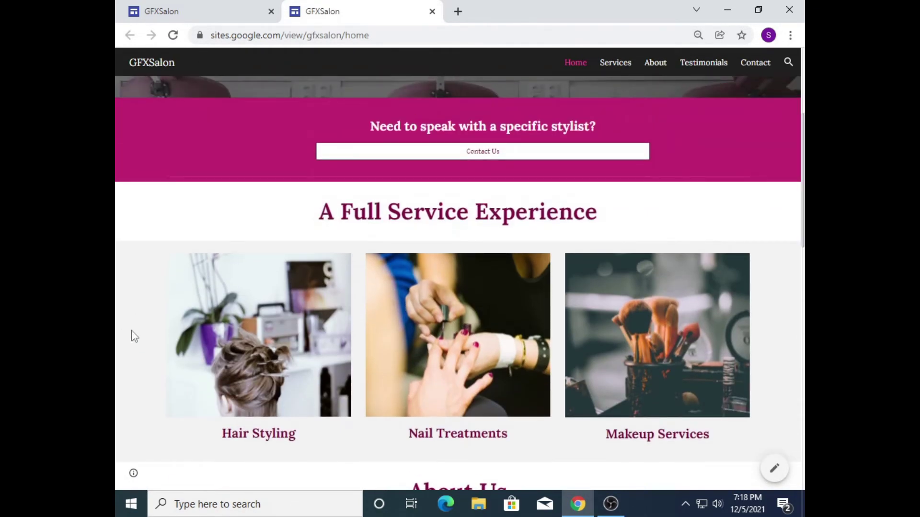
scroll(460, 283, down, 7)
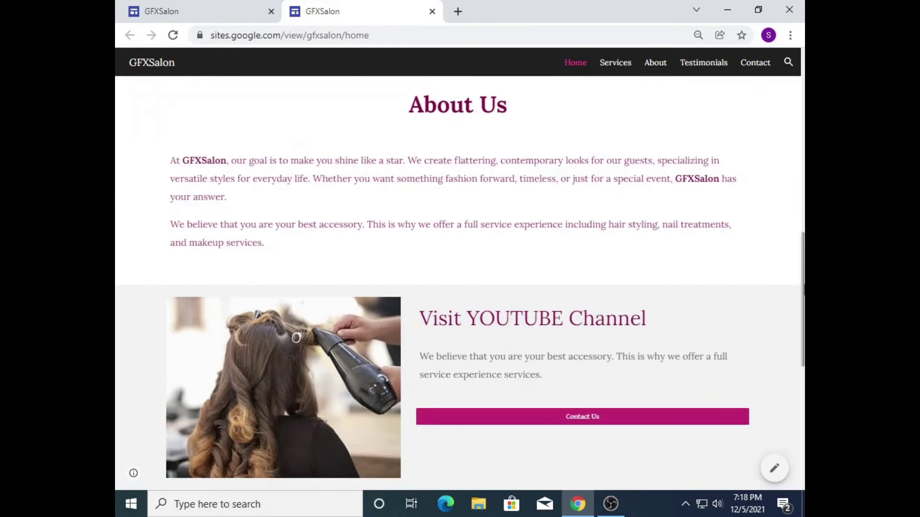
scroll(460, 283, up, 4)
scroll(296, 365, down, 1)
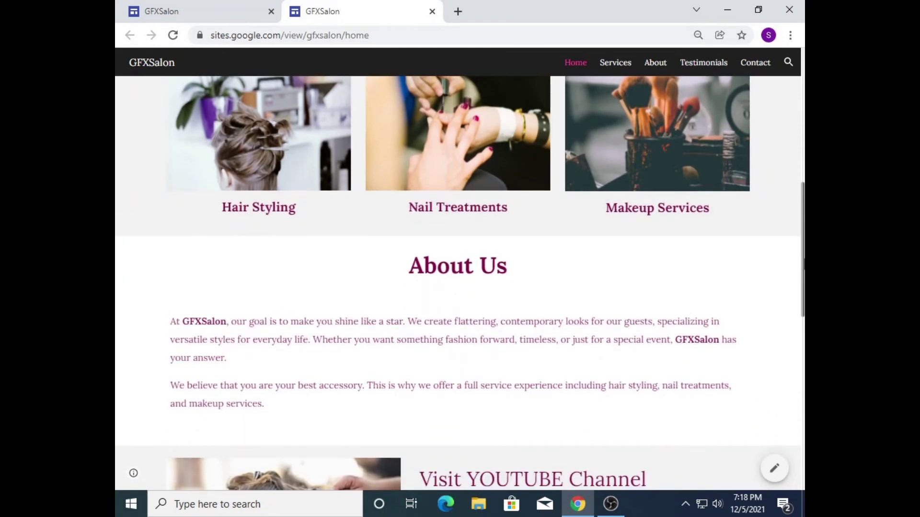
scroll(296, 365, down, 3)
scroll(460, 282, down, 3)
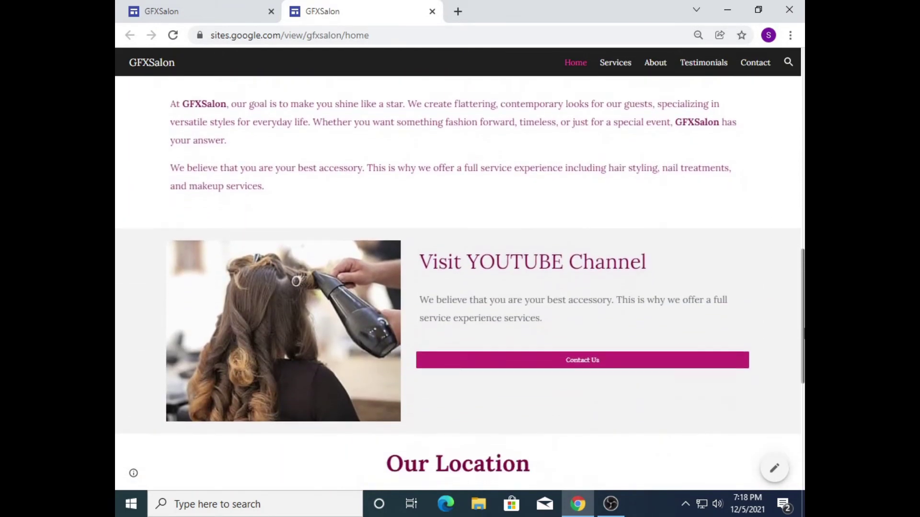
scroll(460, 283, down, 3)
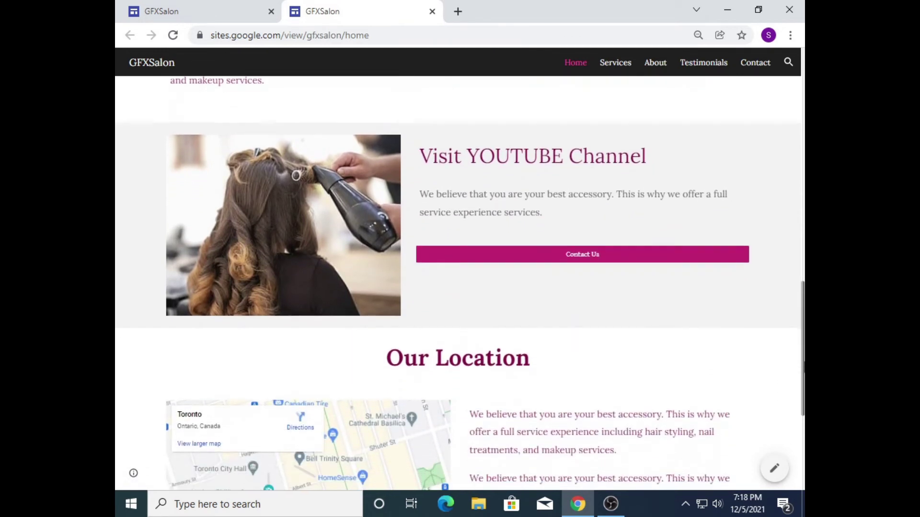
scroll(719, 322, down, 3)
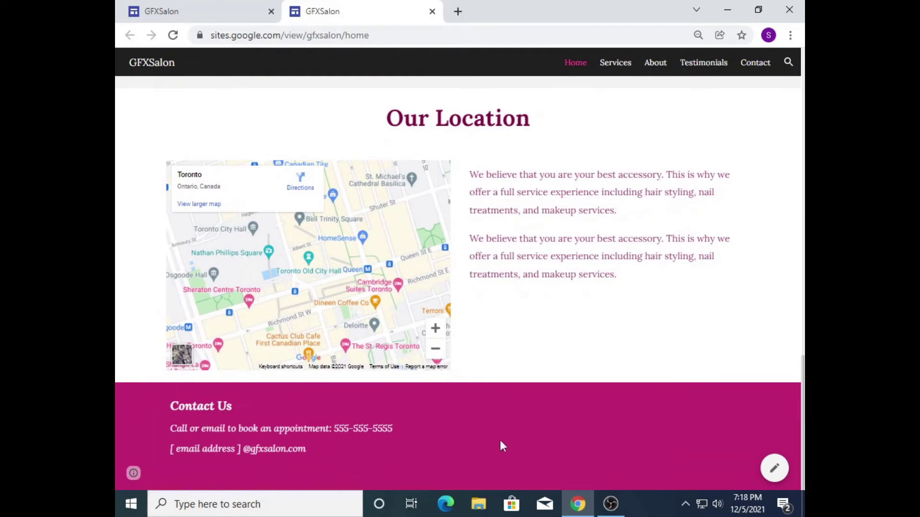
scroll(558, 439, up, 2)
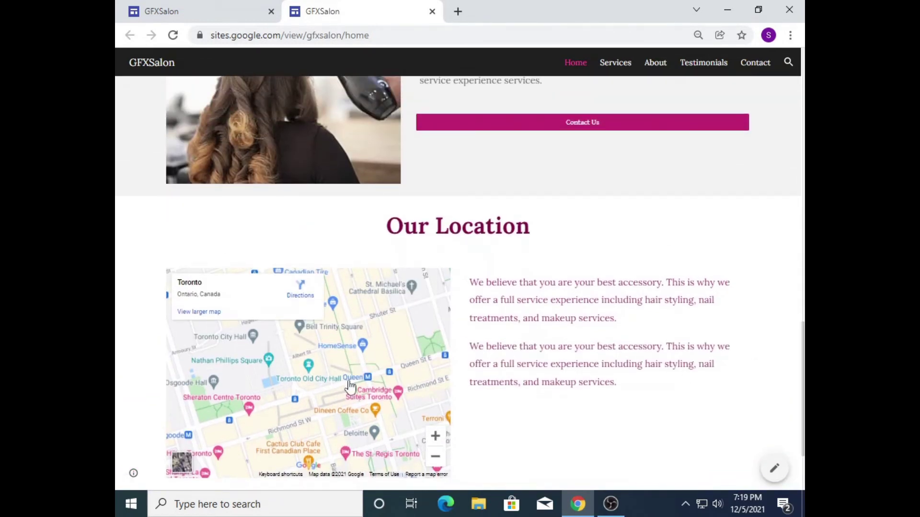
Step: Pan and zoom the Toronto map in the Our Location section
drag(284, 416, 180, 415)
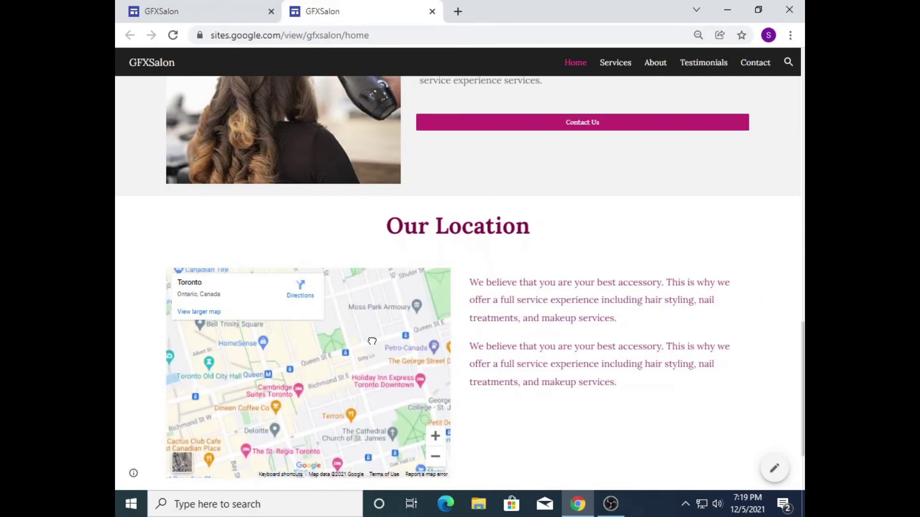
drag(372, 341, 447, 458)
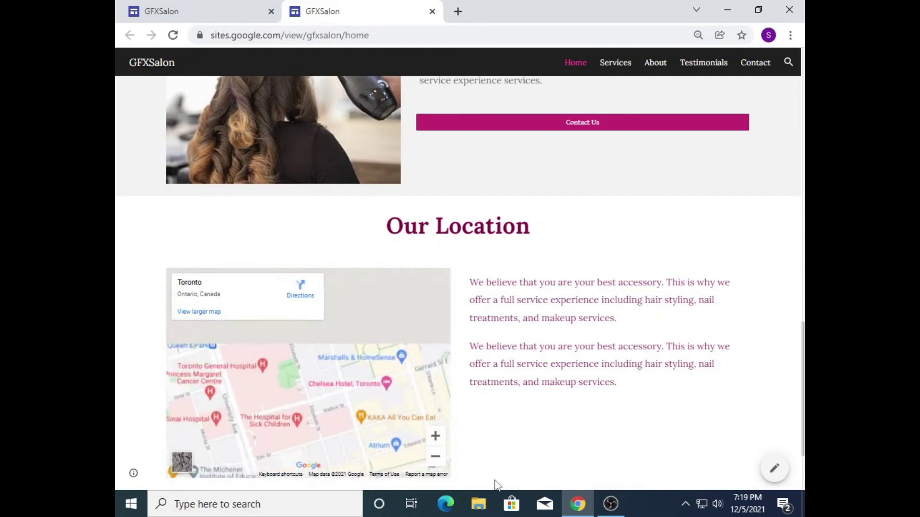
click(435, 458)
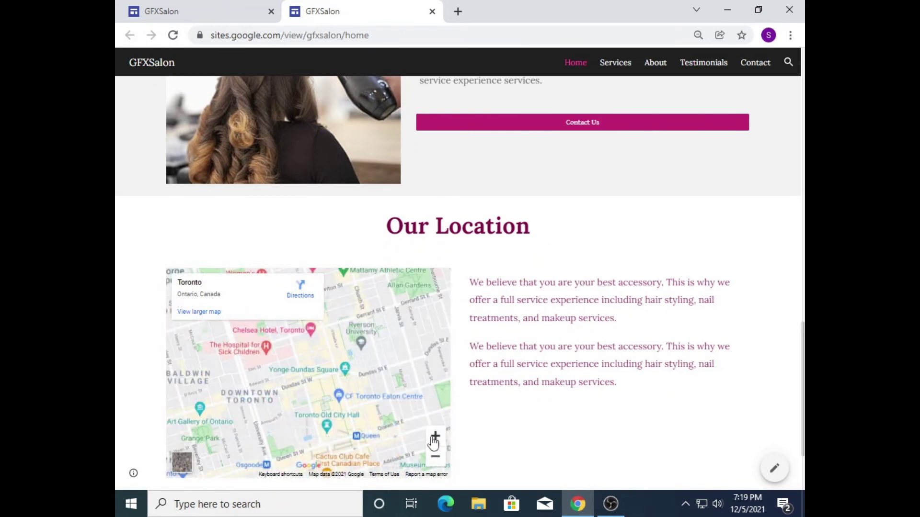
click(434, 437)
scroll(459, 283, up, 7)
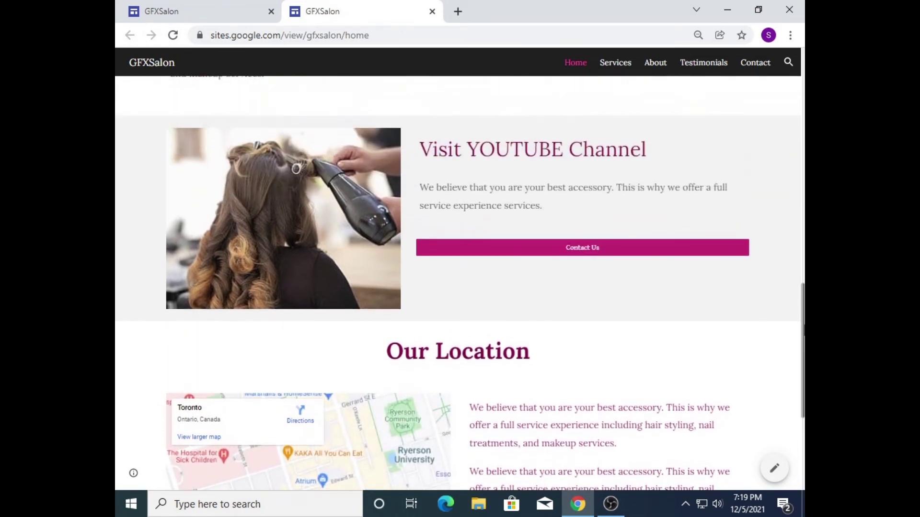
scroll(679, 353, down, 1)
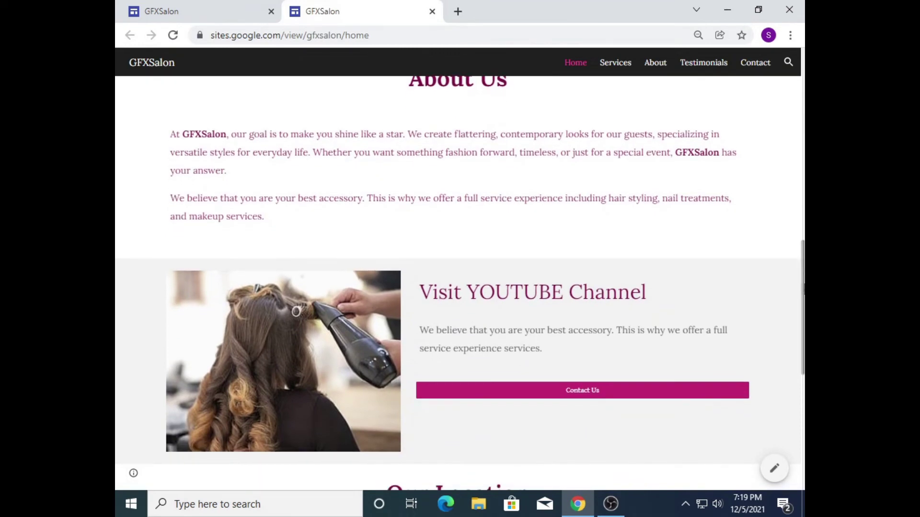
scroll(680, 354, up, 5)
scroll(732, 156, up, 8)
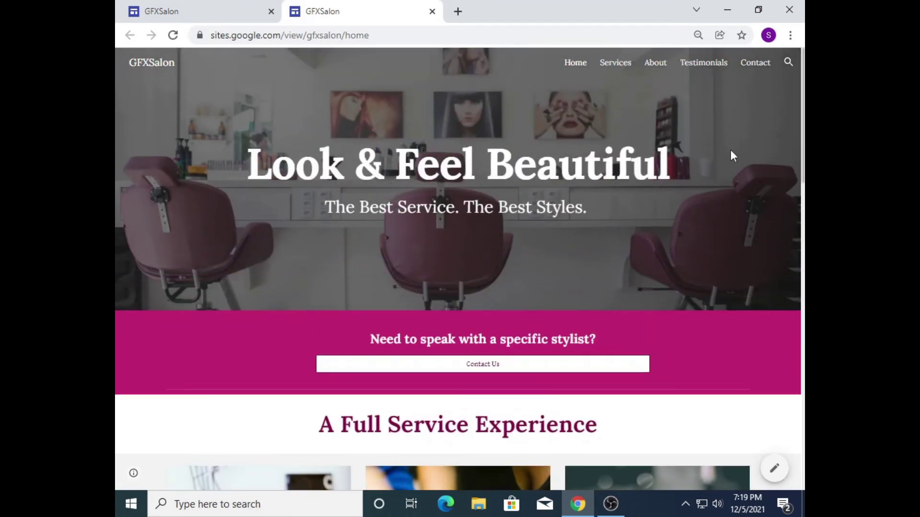
click(611, 72)
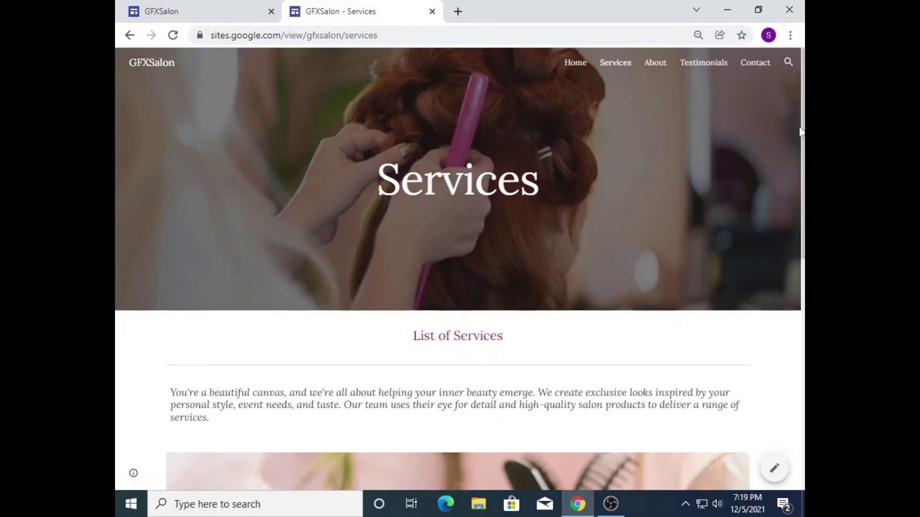
scroll(800, 132, down, 8)
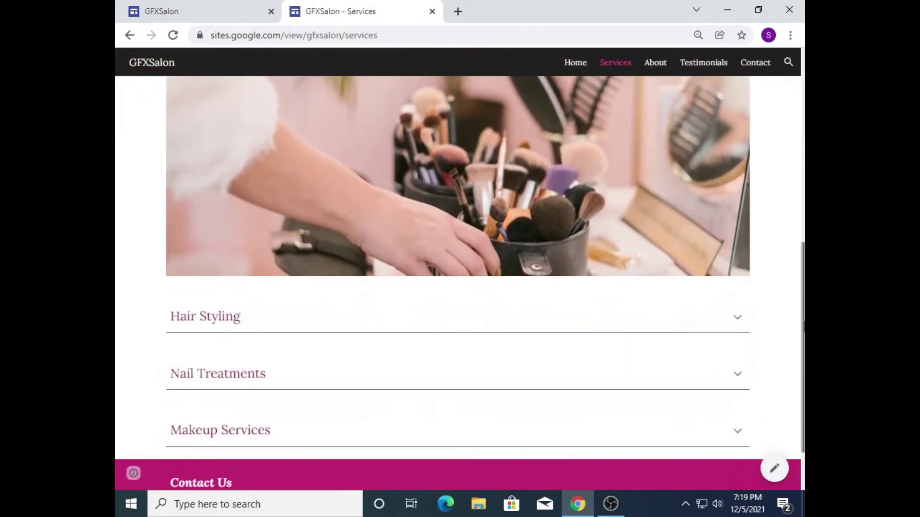
scroll(460, 283, down, 2)
scroll(795, 334, up, 10)
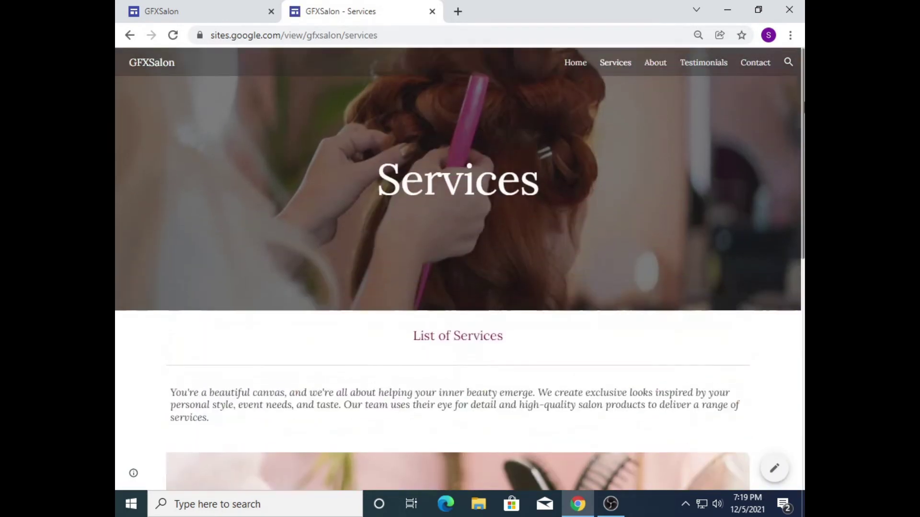
click(575, 63)
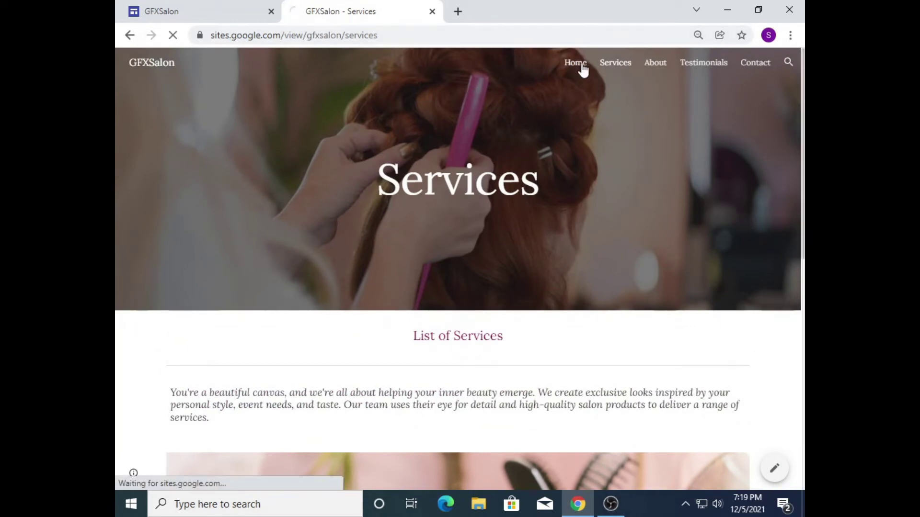
scroll(581, 67, down, 7)
scroll(460, 283, down, 10)
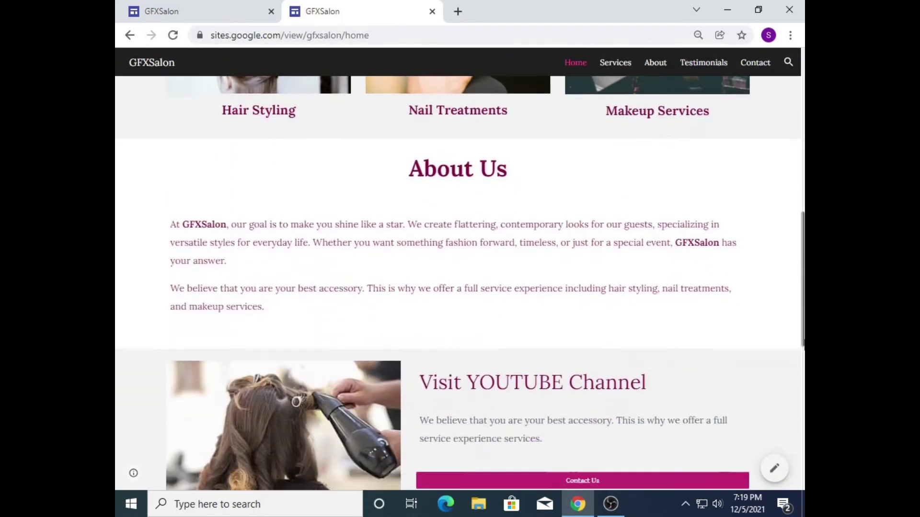
scroll(700, 117, up, 15)
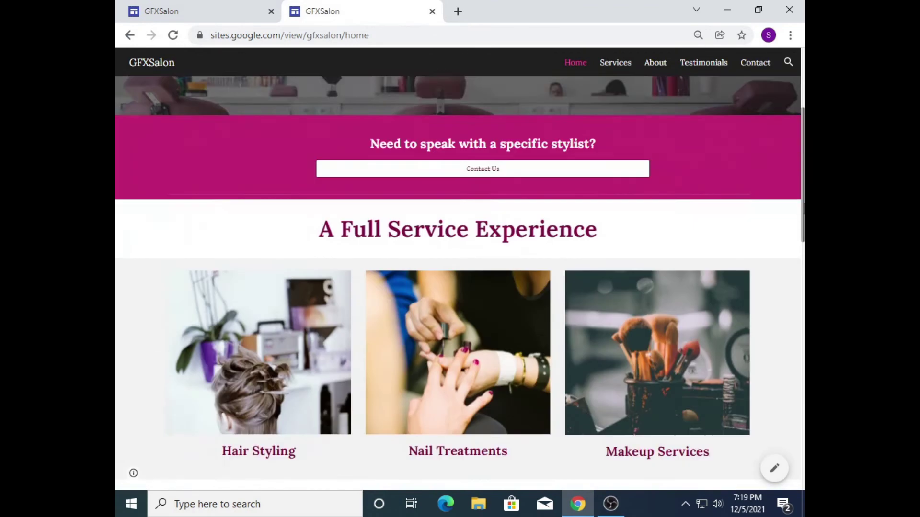
click(617, 65)
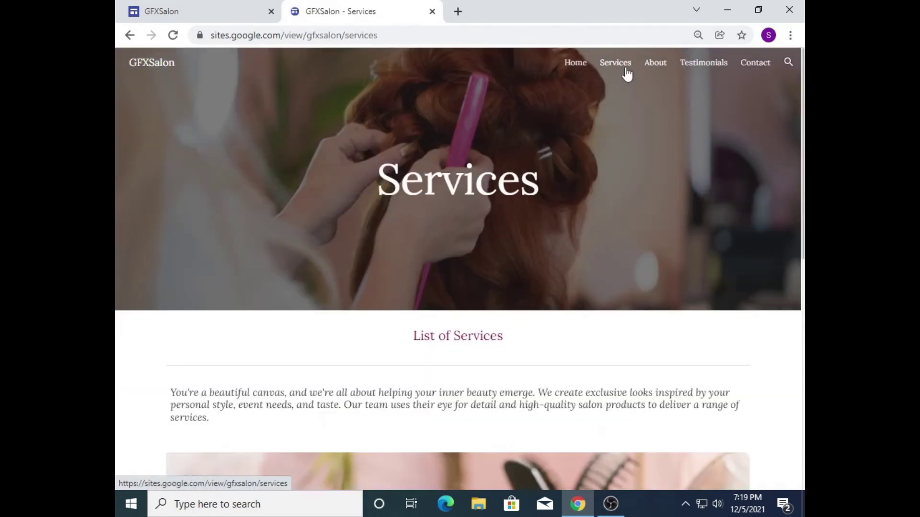
scroll(439, 149, down, 4)
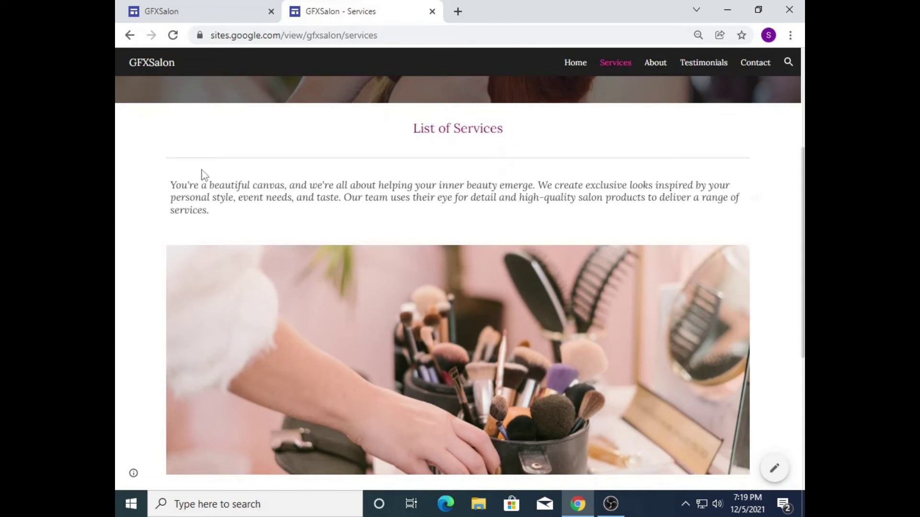
scroll(458, 297, down, 2)
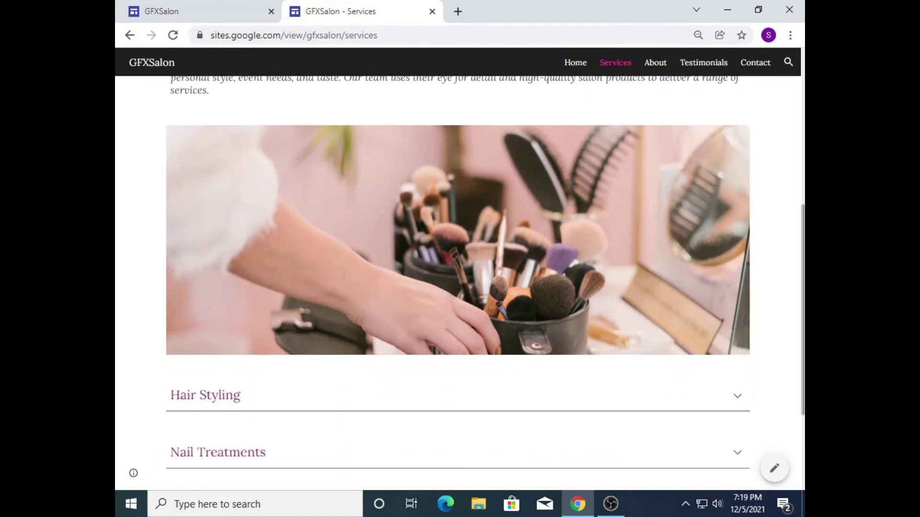
scroll(457, 282, down, 2)
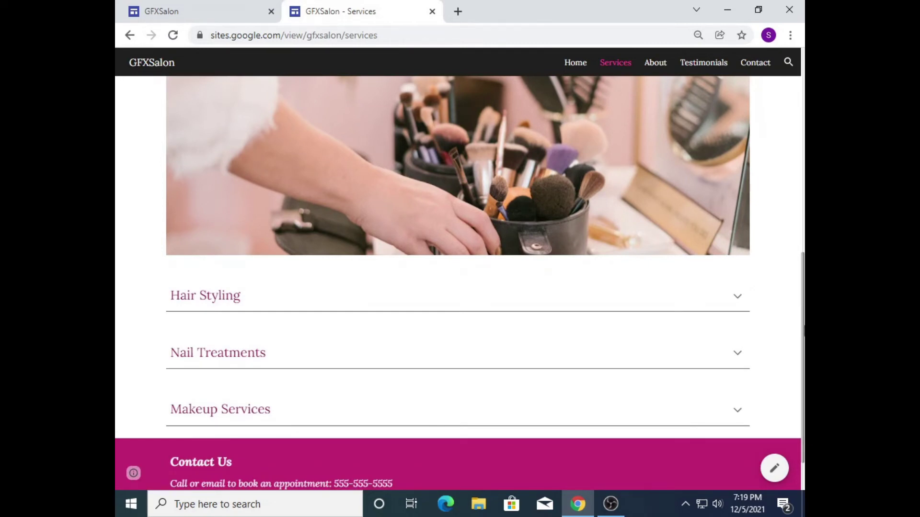
scroll(458, 282, up, 5)
Step: Go to the published About page and browse its banner, salon story and Our Stylists photos
click(656, 63)
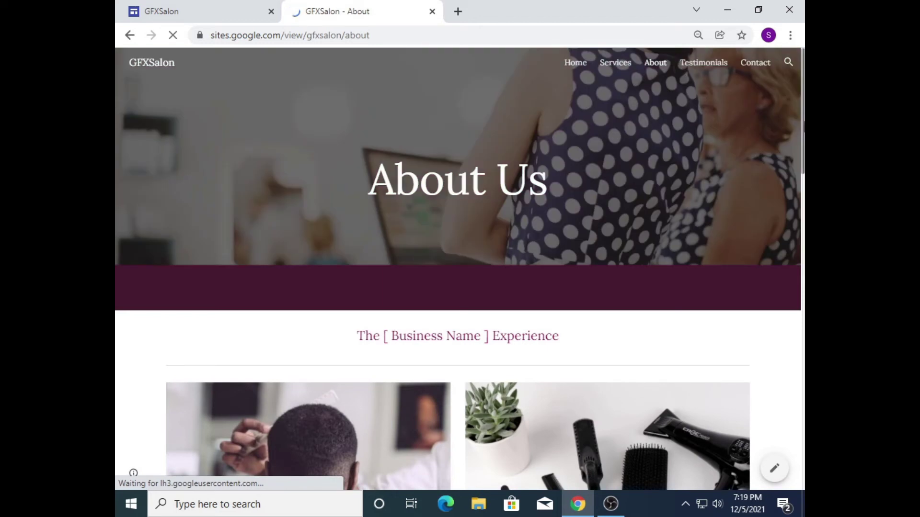
scroll(458, 283, down, 6)
scroll(458, 283, down, 7)
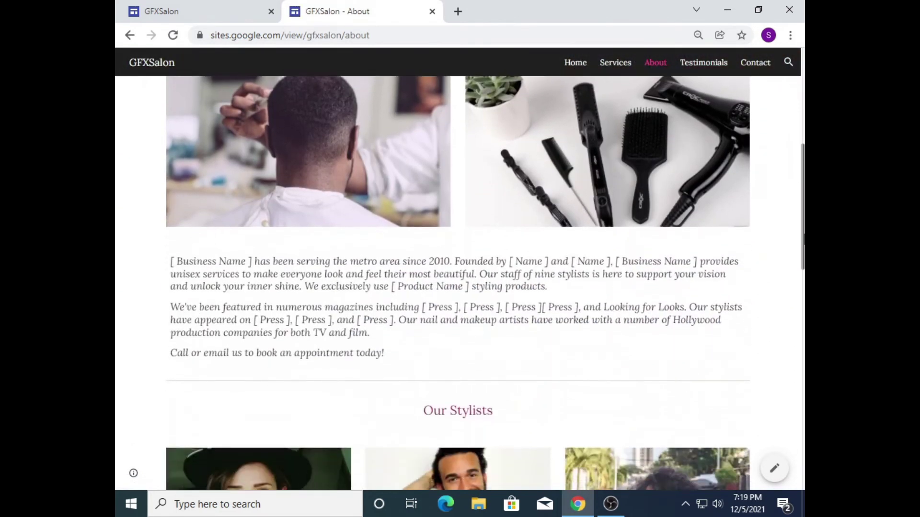
scroll(458, 283, down, 7)
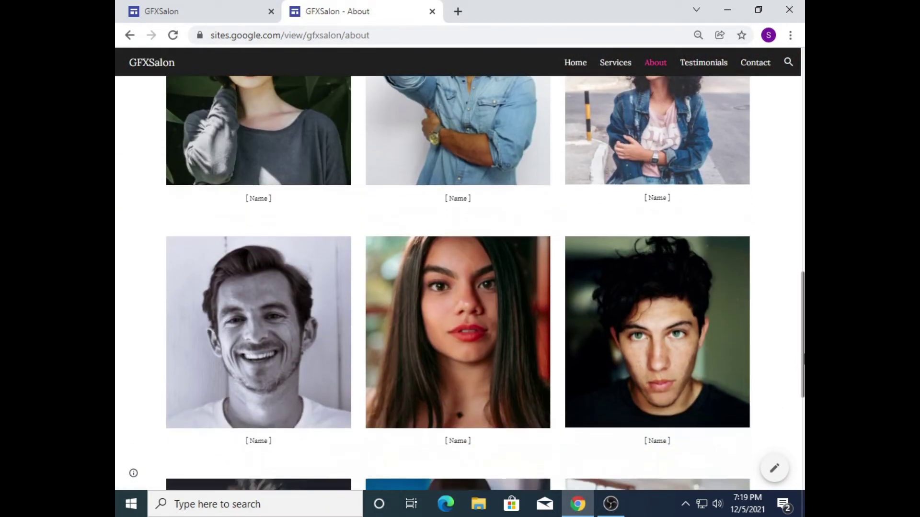
scroll(302, 419, up, 13)
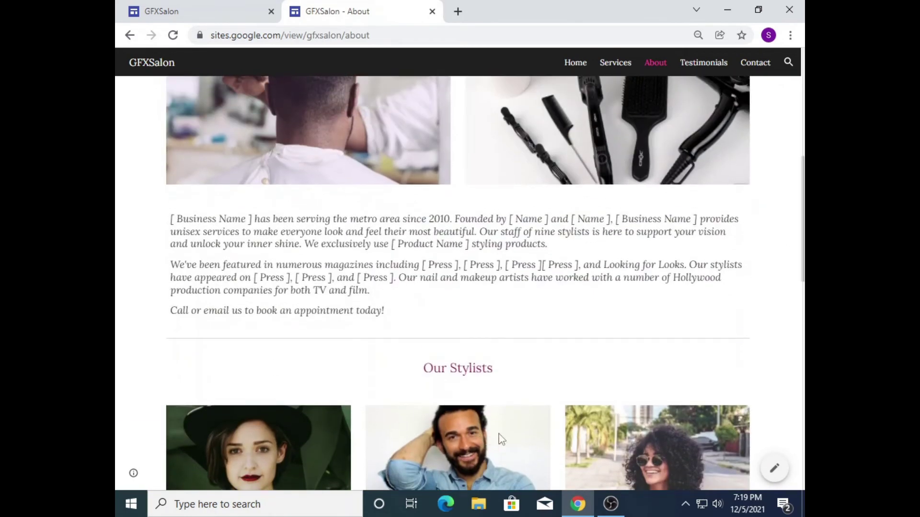
scroll(749, 261, down, 8)
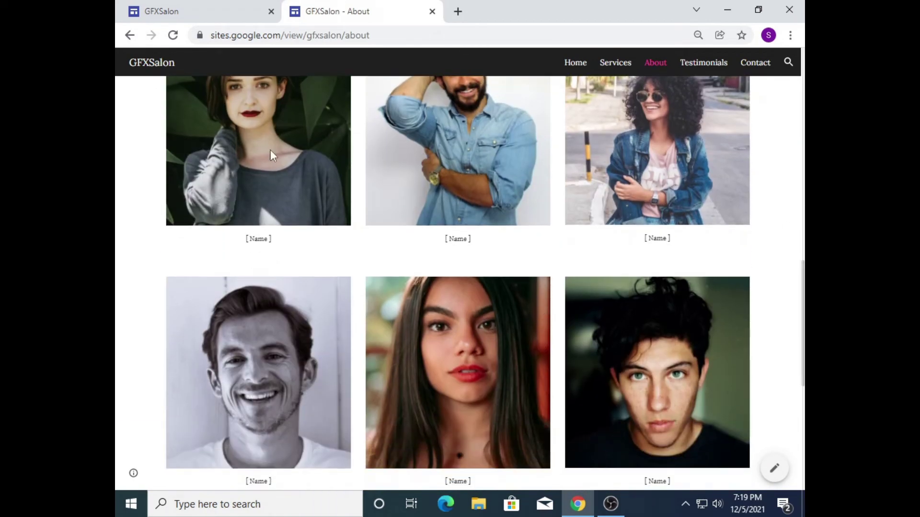
drag(592, 254, 507, 238)
scroll(693, 352, up, 15)
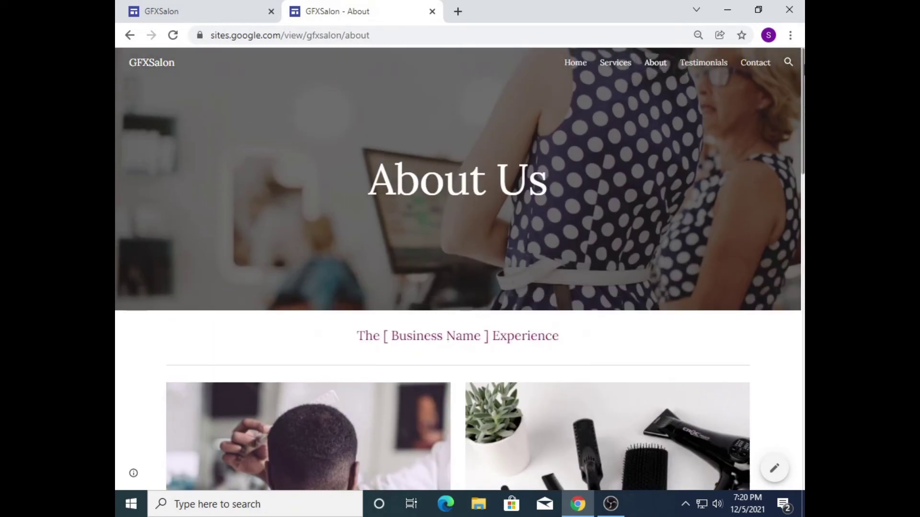
Step: View the published Testimonials page, then scroll through the Contact page's hours, map and footer
click(703, 63)
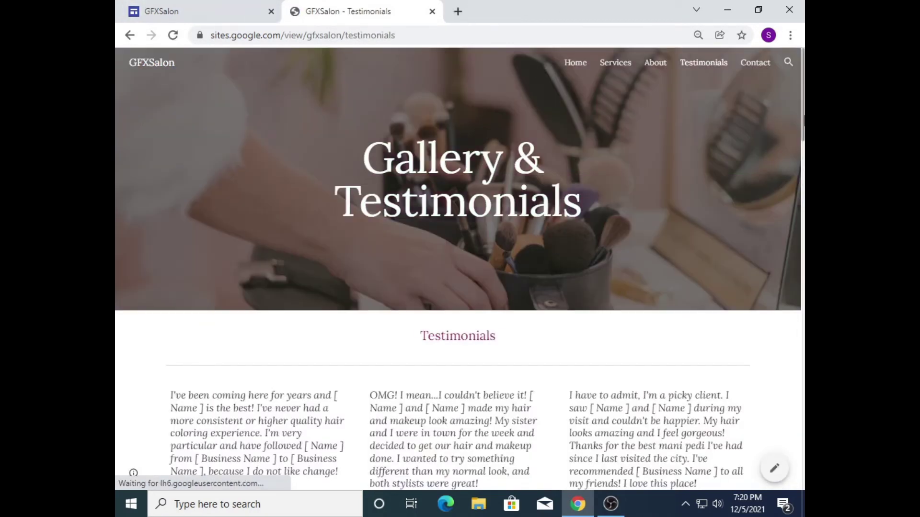
mouse_move(803, 98)
mouse_down()
mouse_move(803, 422)
mouse_move(803, 103)
mouse_up()
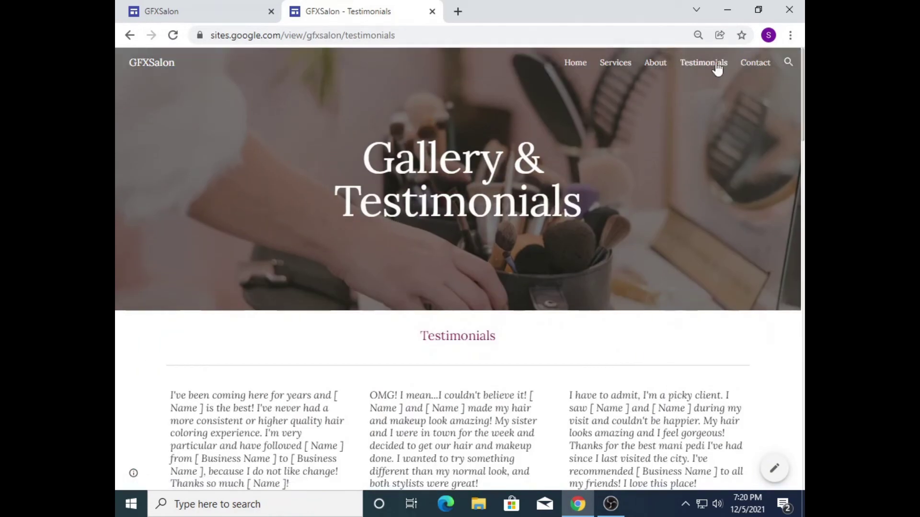
click(755, 62)
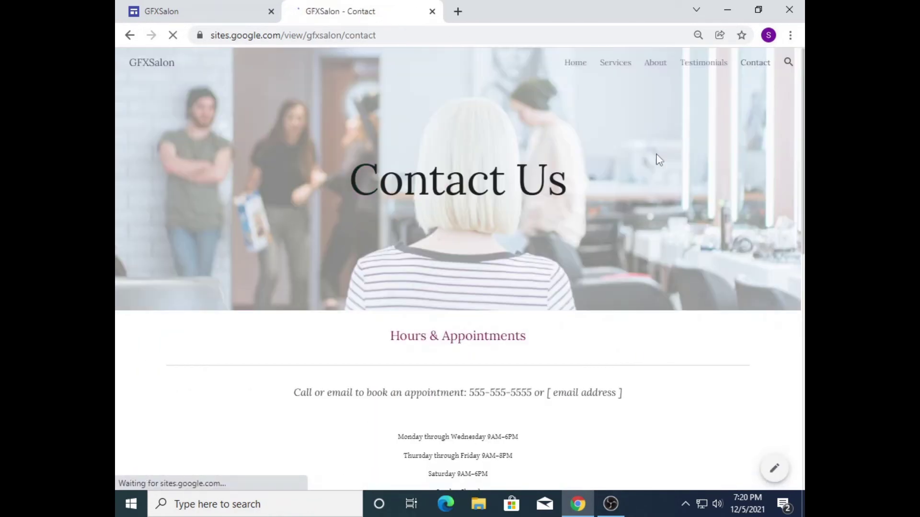
drag(803, 101, 803, 337)
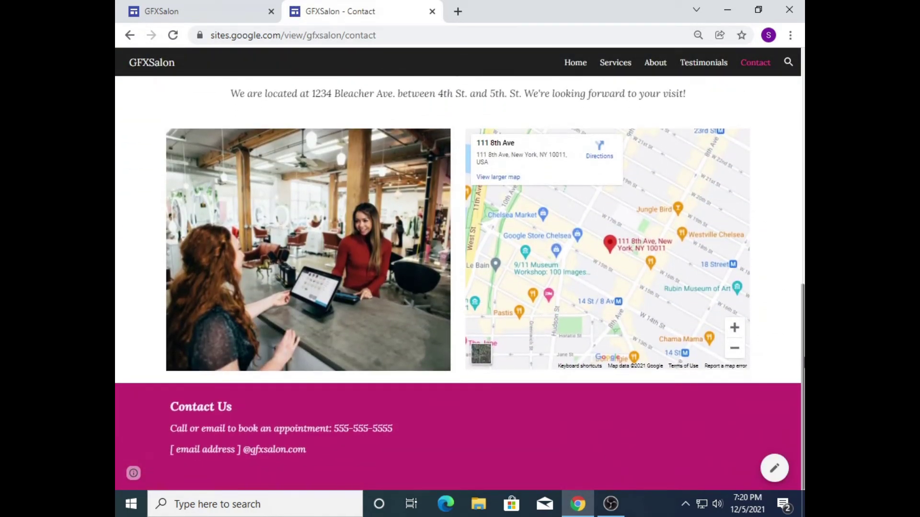
drag(804, 383, 804, 427)
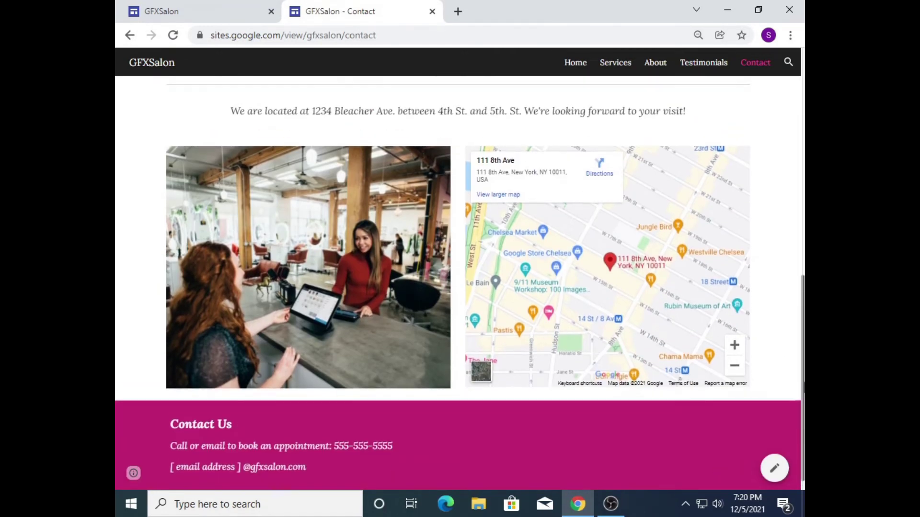
scroll(527, 273, up, 8)
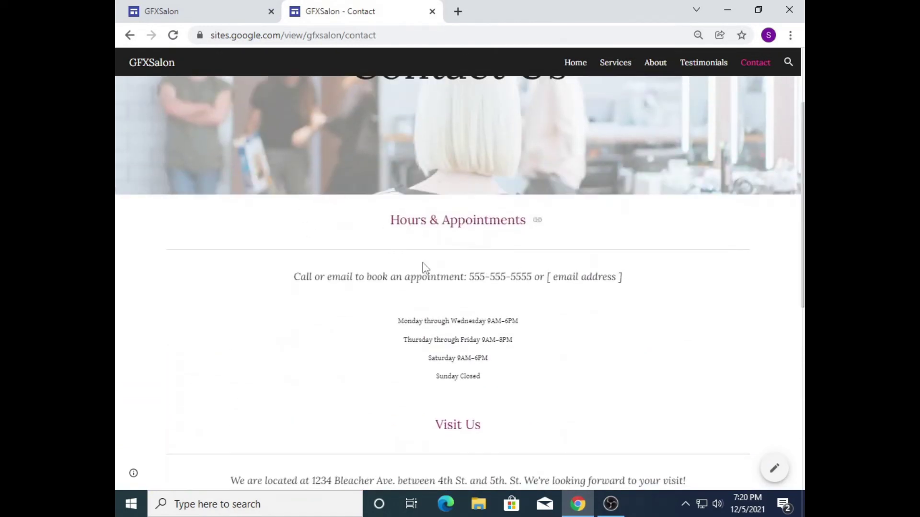
scroll(422, 269, up, 3)
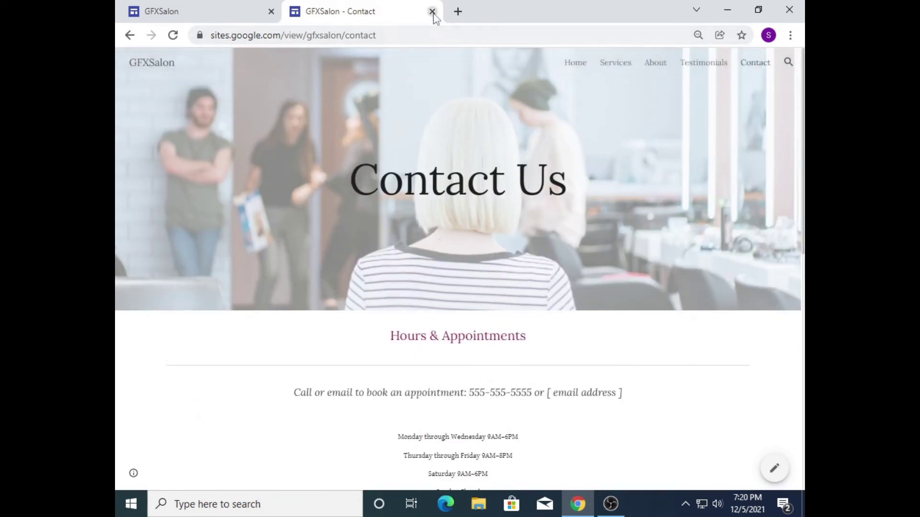
Step: Return to the editor and open the Services page for editing
click(200, 9)
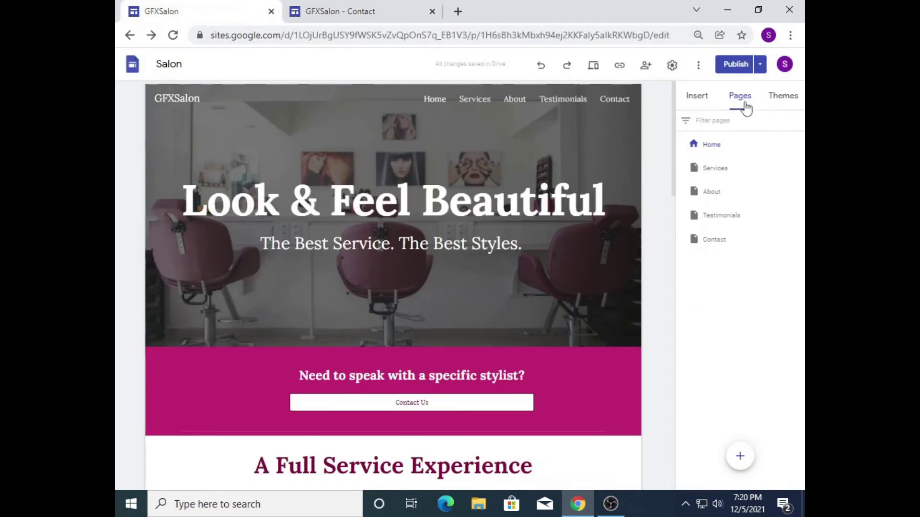
click(744, 104)
click(712, 176)
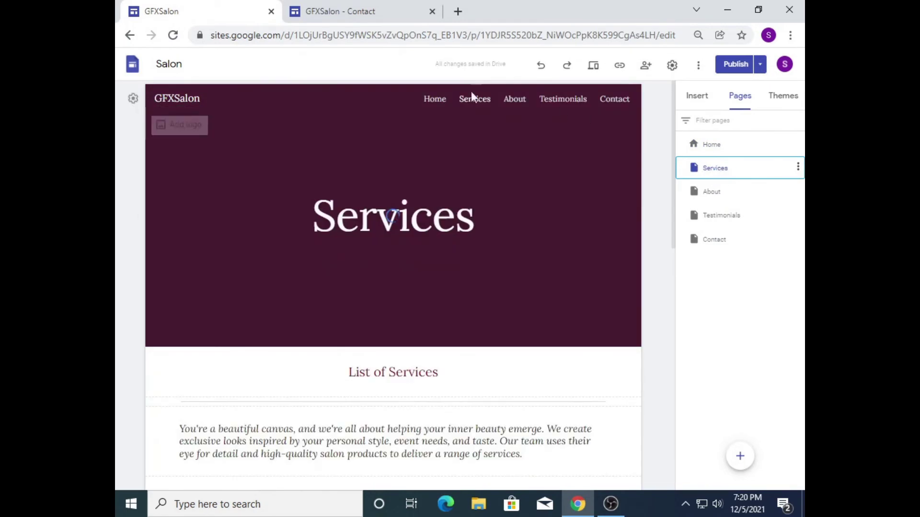
click(387, 220)
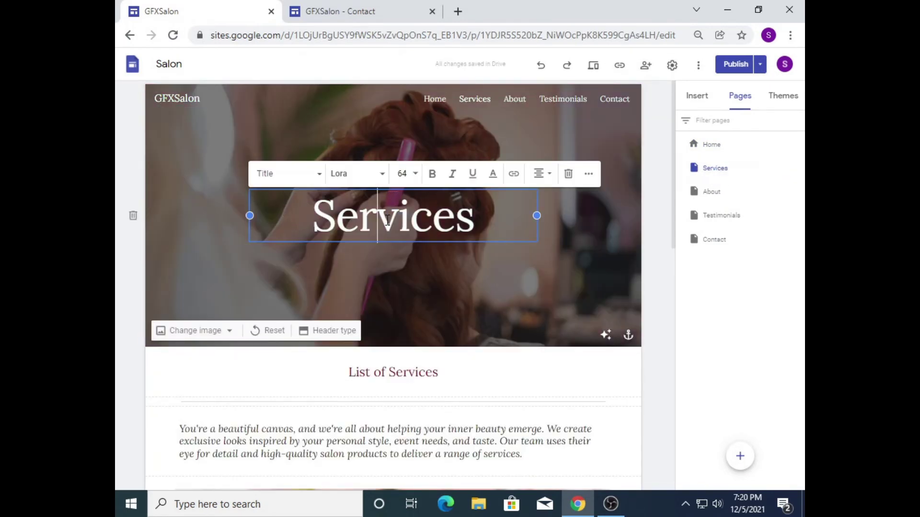
drag(308, 222, 476, 220)
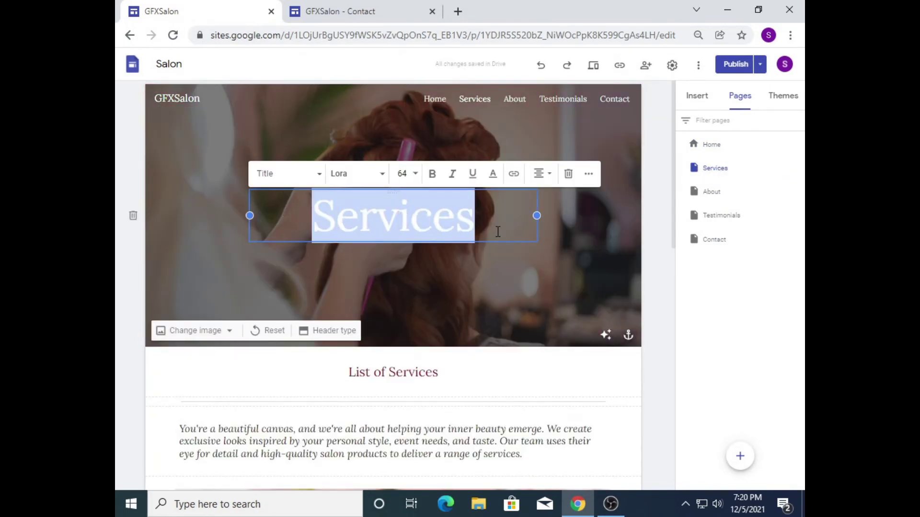
click(309, 219)
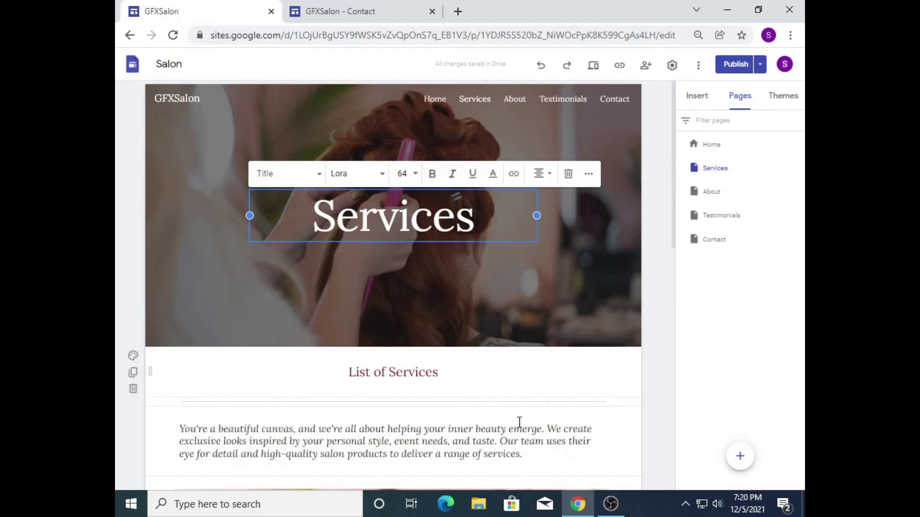
Step: Paste the eye-for-detail sentence below the Services title as a centred subtitle
drag(319, 430, 536, 427)
click(544, 438)
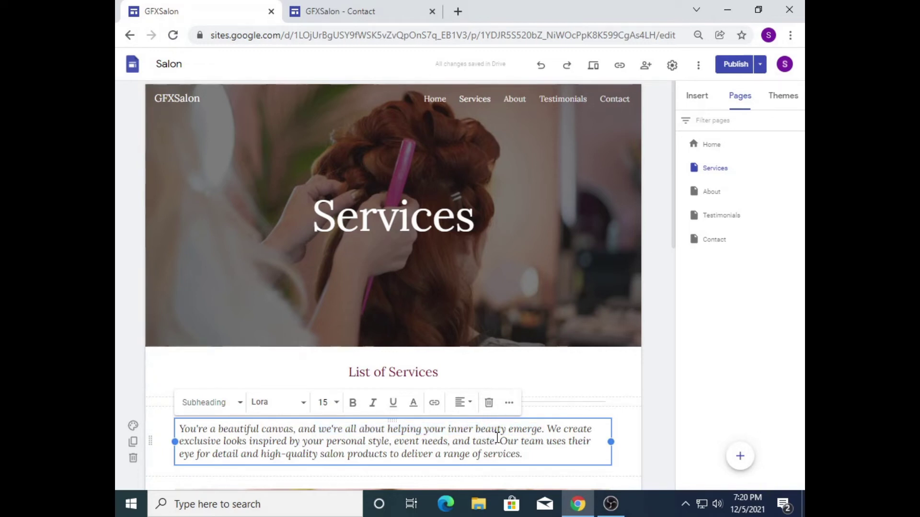
drag(500, 441, 524, 453)
key(ctrl+c)
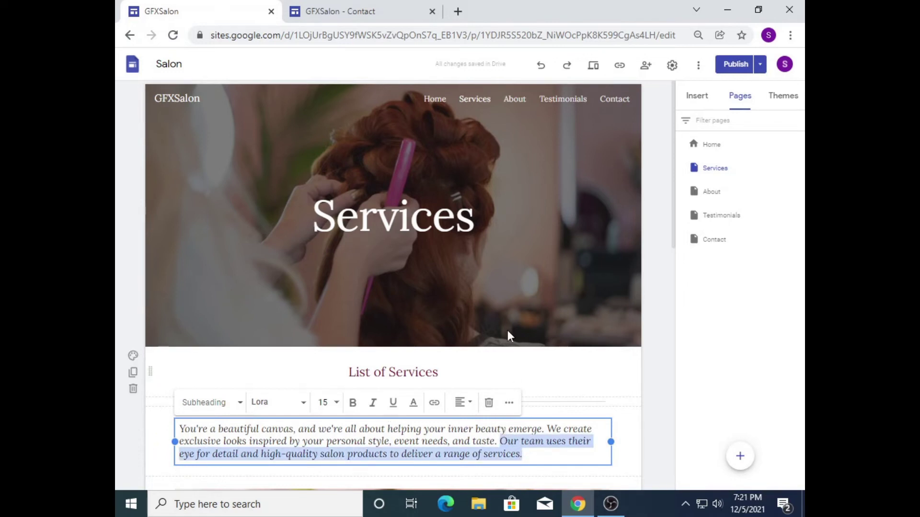
click(503, 223)
key(Return)
key(ctrl+v)
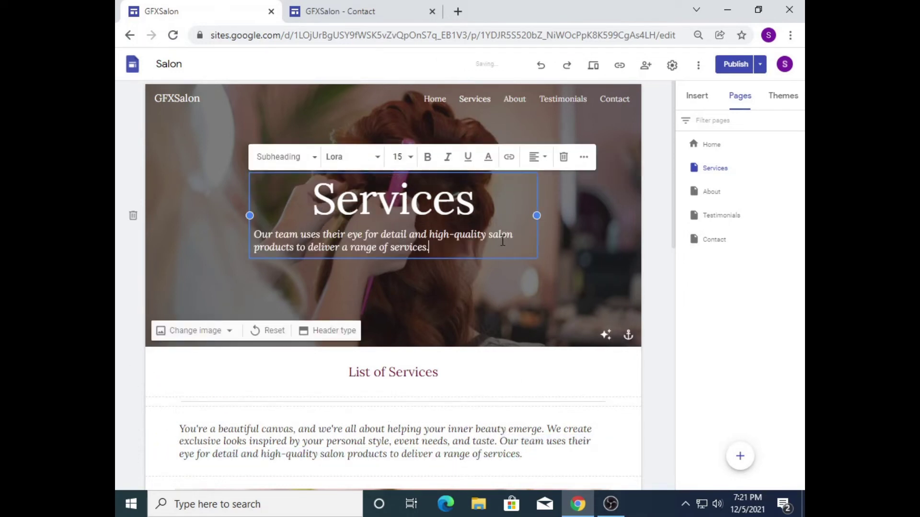
drag(430, 249, 249, 236)
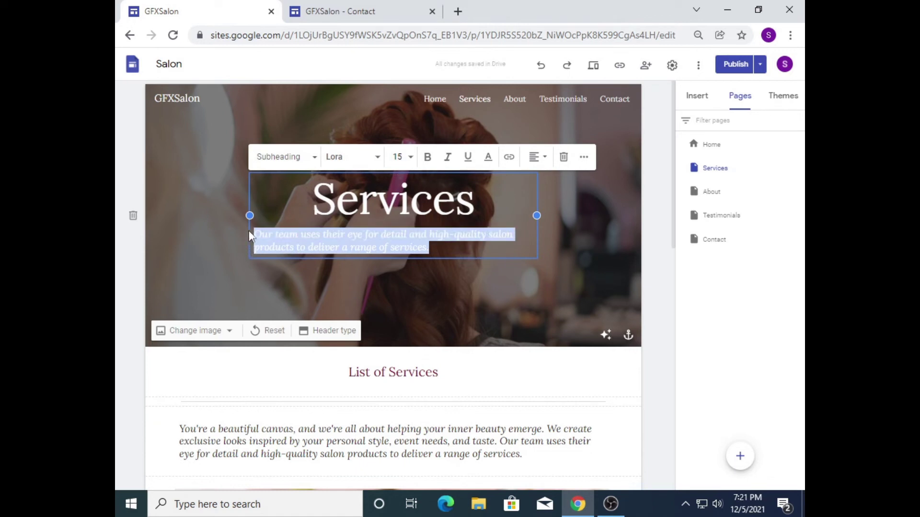
click(538, 157)
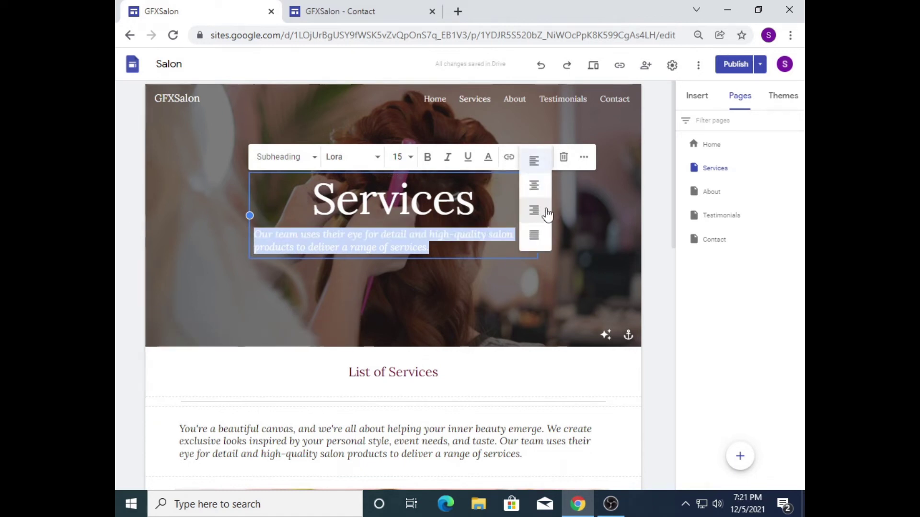
click(534, 187)
click(605, 252)
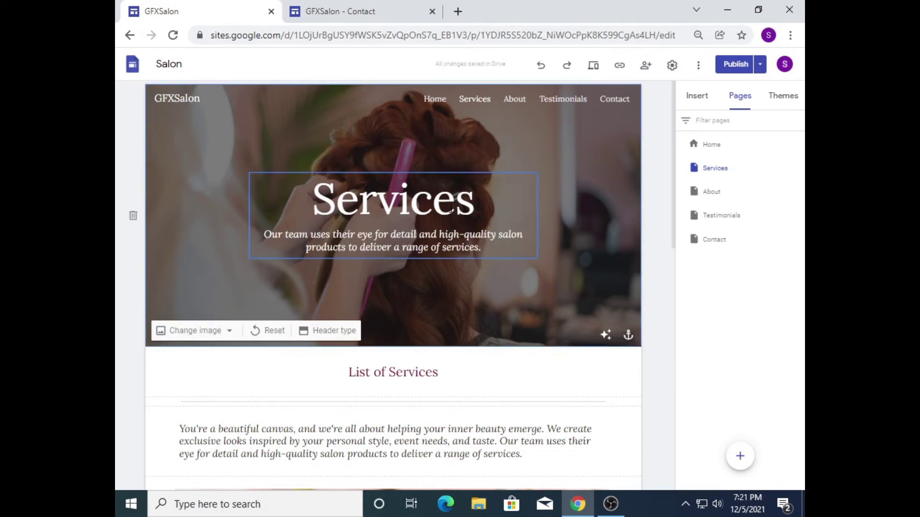
click(498, 203)
click(656, 230)
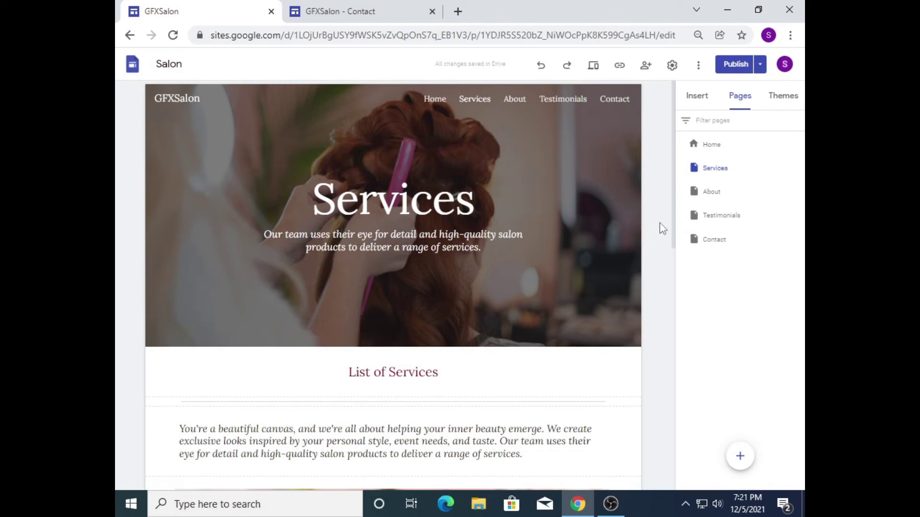
Step: Give the List of Services section the magenta Style 3 colour
drag(674, 223, 655, 265)
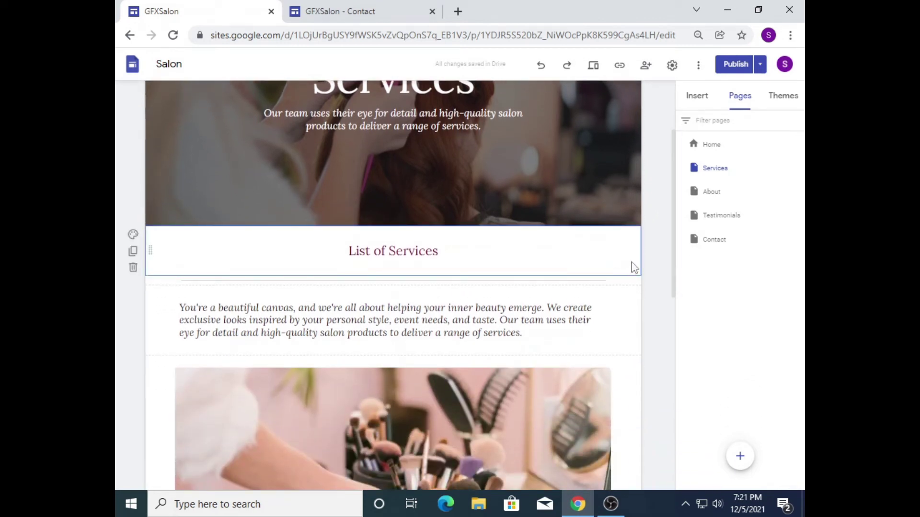
click(345, 254)
click(162, 270)
click(134, 236)
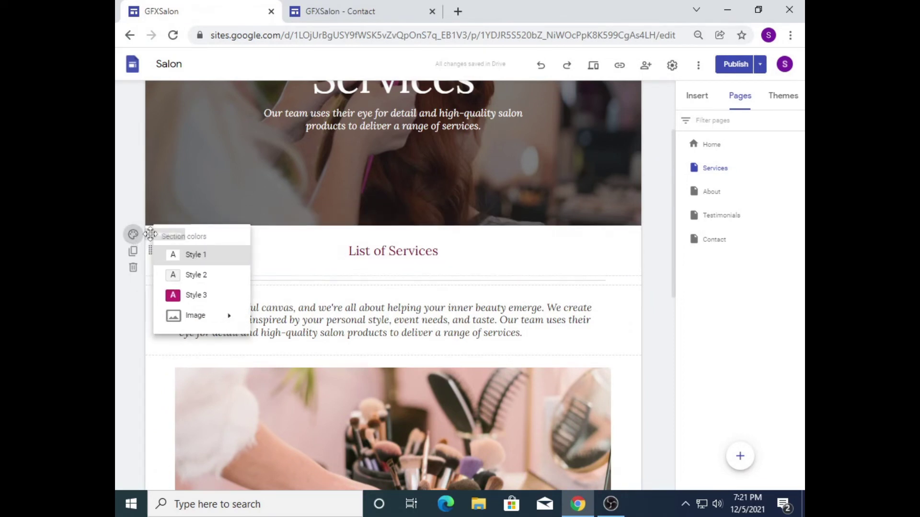
click(187, 294)
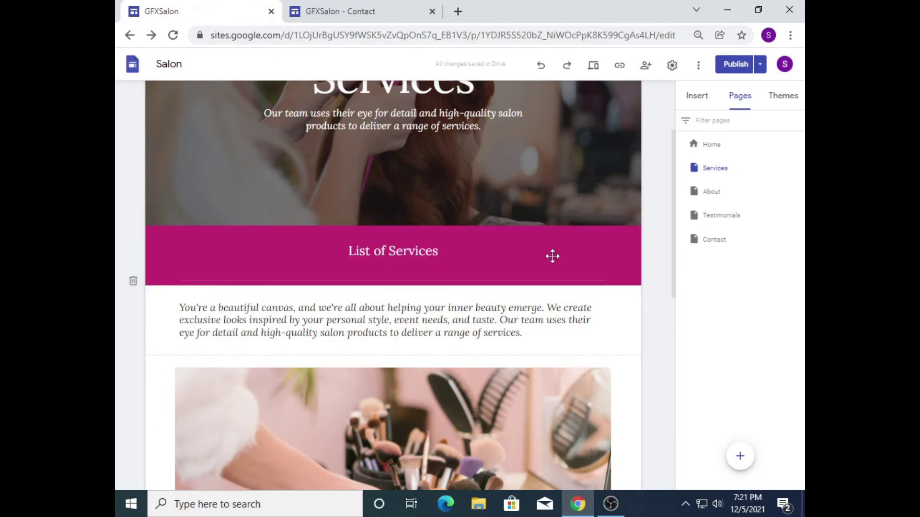
Step: Set the List of Services heading text style to Title
click(437, 251)
drag(438, 251, 360, 252)
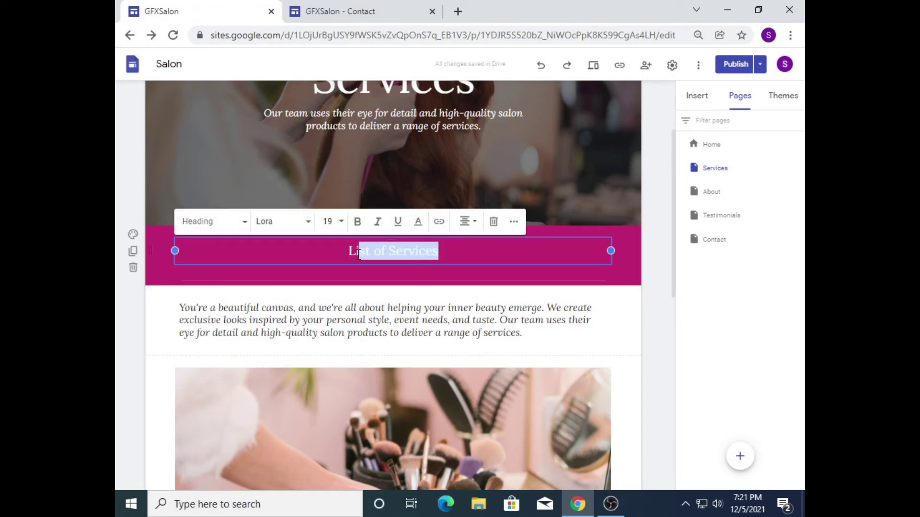
click(242, 224)
click(201, 249)
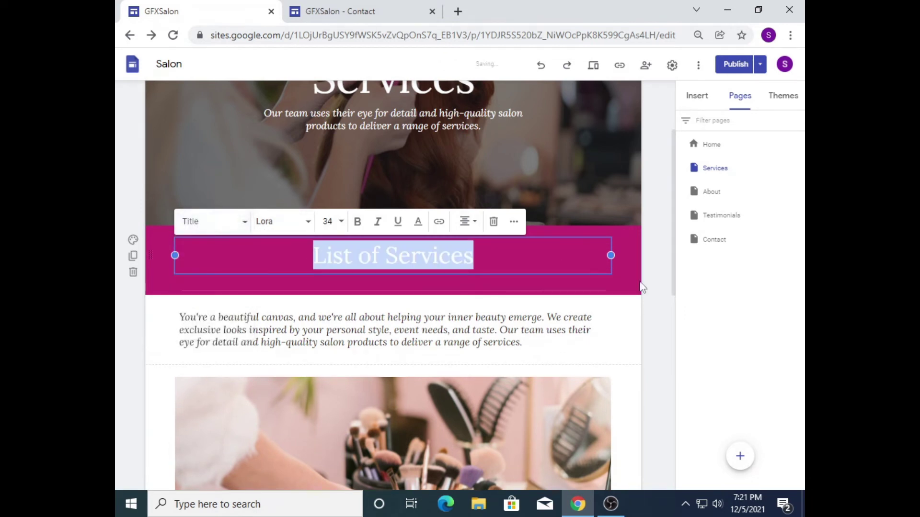
click(667, 290)
mouse_move(674, 293)
mouse_down()
mouse_move(681, 474)
mouse_move(676, 380)
mouse_up()
Step: Look at the brushes photo's extra options and close them without changes
click(546, 257)
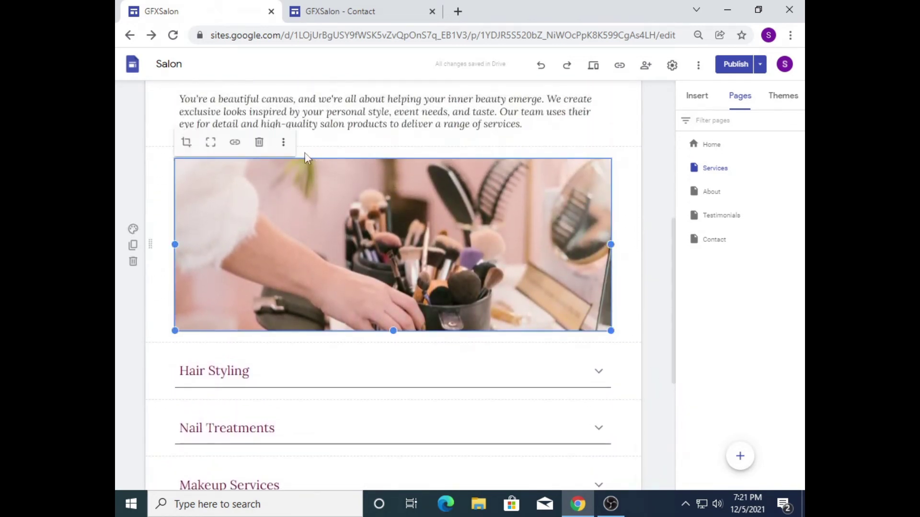
click(285, 143)
mouse_move(314, 153)
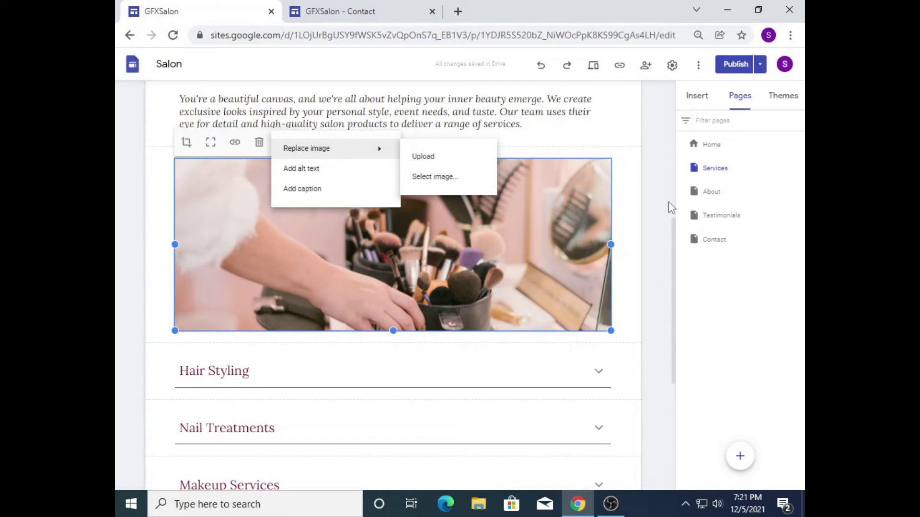
click(670, 283)
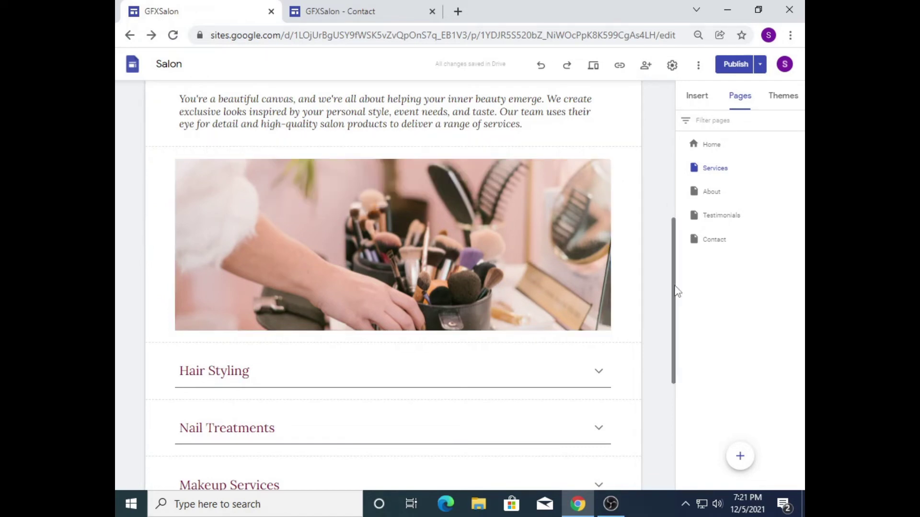
Step: Insert the first image-and-text layout and drag it above the Hair Styling group
click(698, 98)
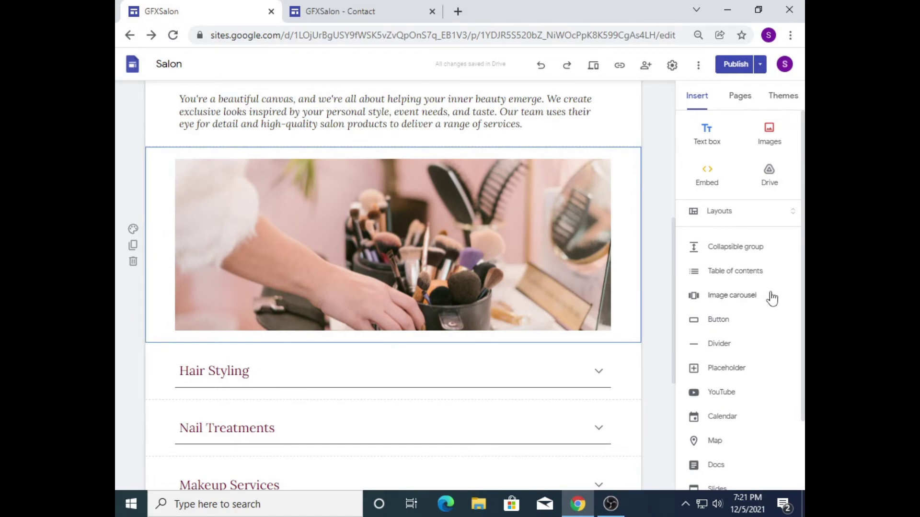
click(717, 219)
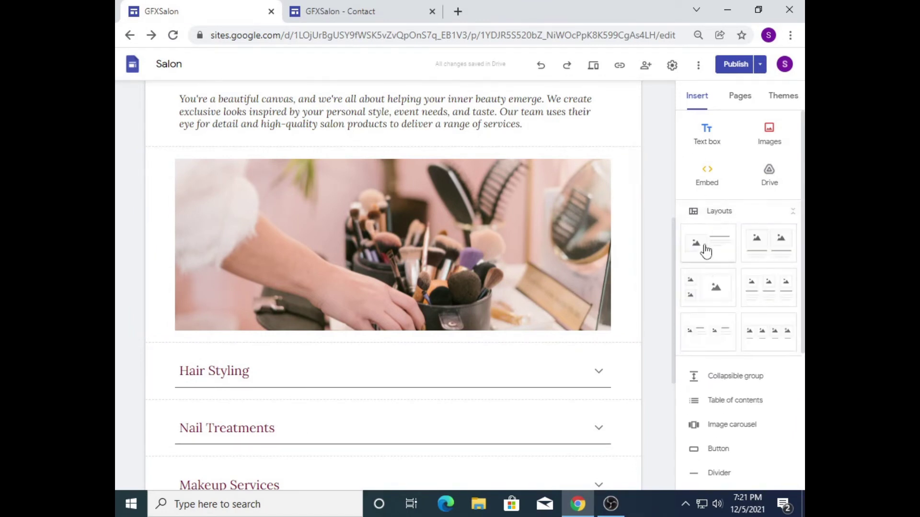
click(706, 250)
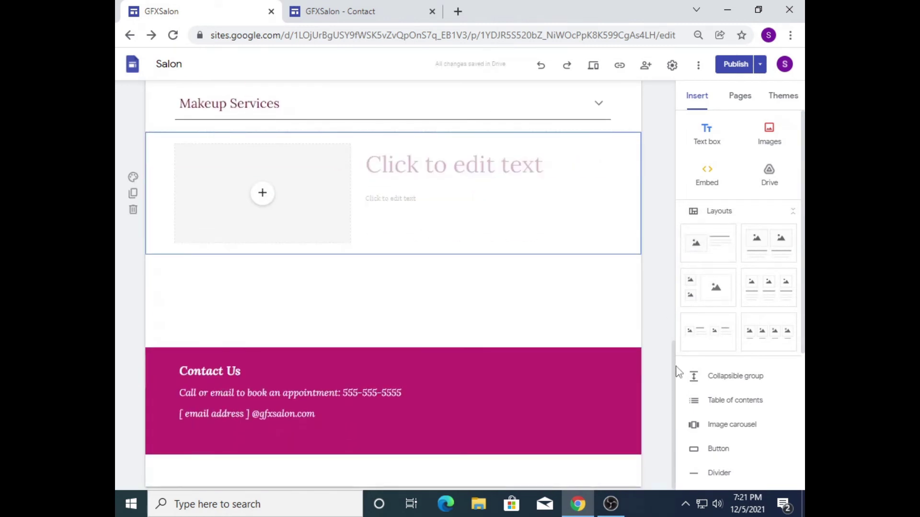
drag(678, 372, 659, 288)
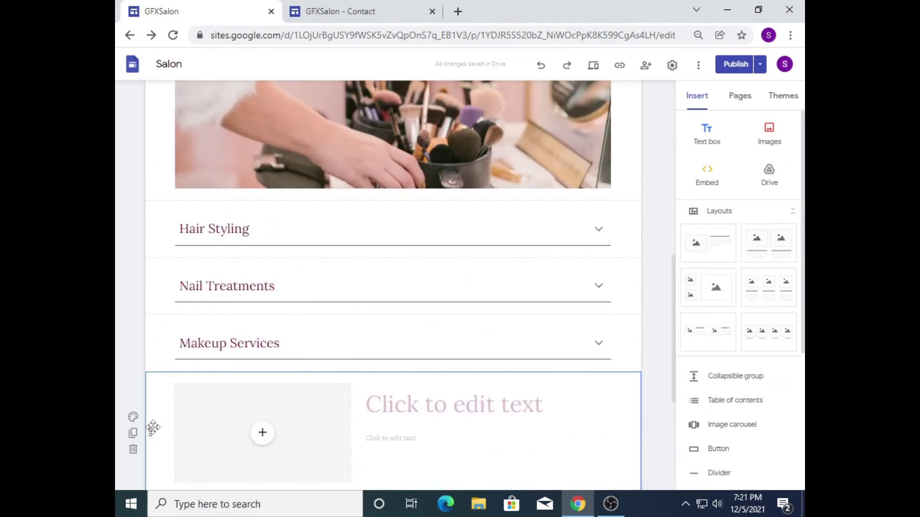
drag(152, 427, 150, 215)
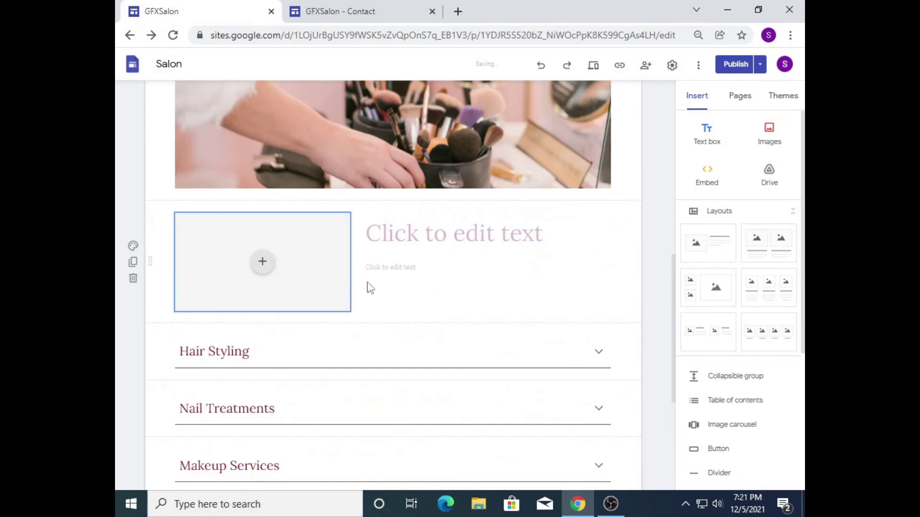
drag(670, 358, 663, 321)
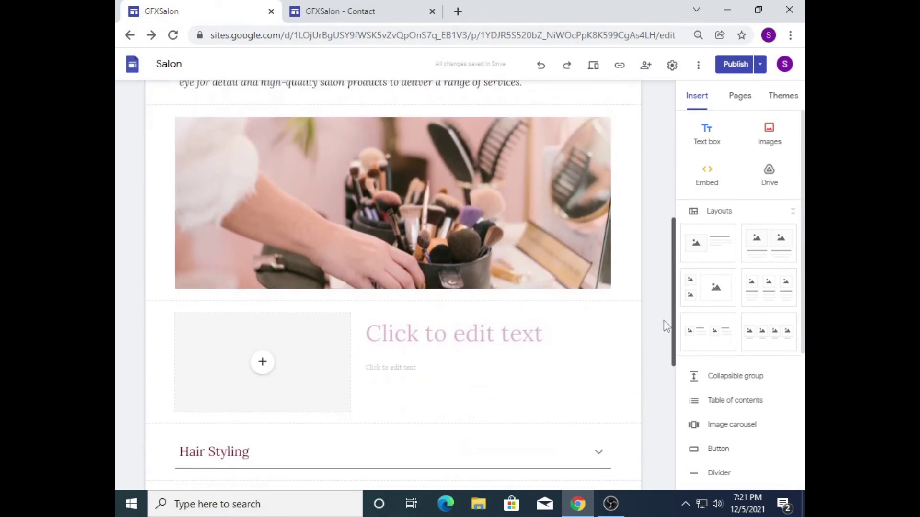
scroll(663, 321, down, 1)
Step: Expand the Hair Styling group, bold its heading, then collapse it again
click(243, 384)
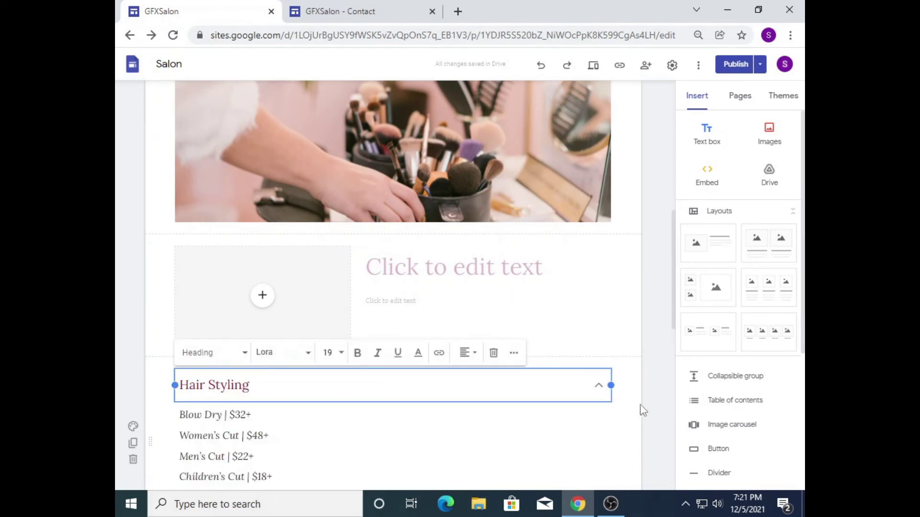
drag(680, 320, 676, 406)
click(602, 239)
click(599, 193)
click(598, 195)
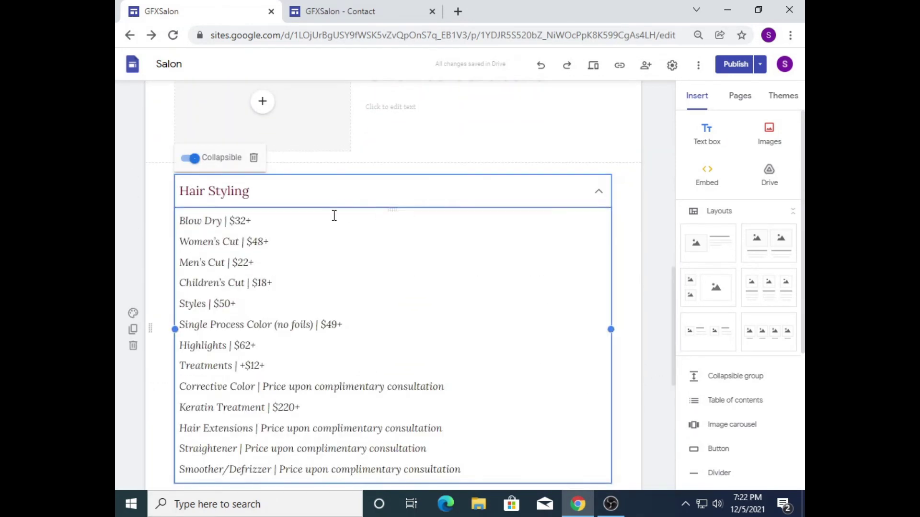
drag(259, 192, 187, 191)
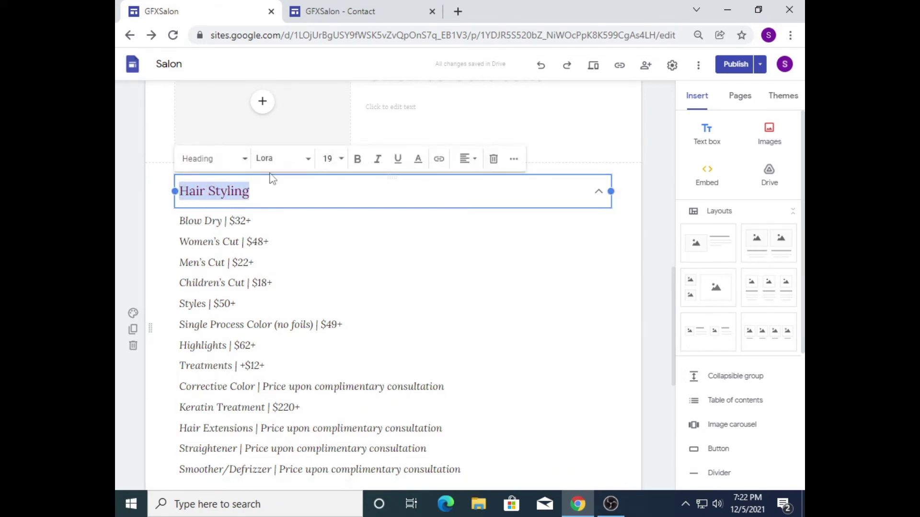
click(356, 159)
click(236, 324)
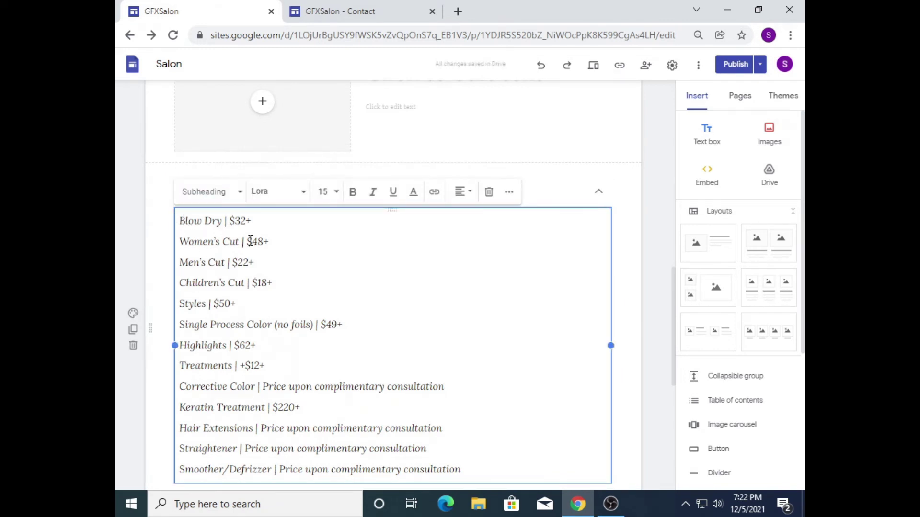
click(600, 196)
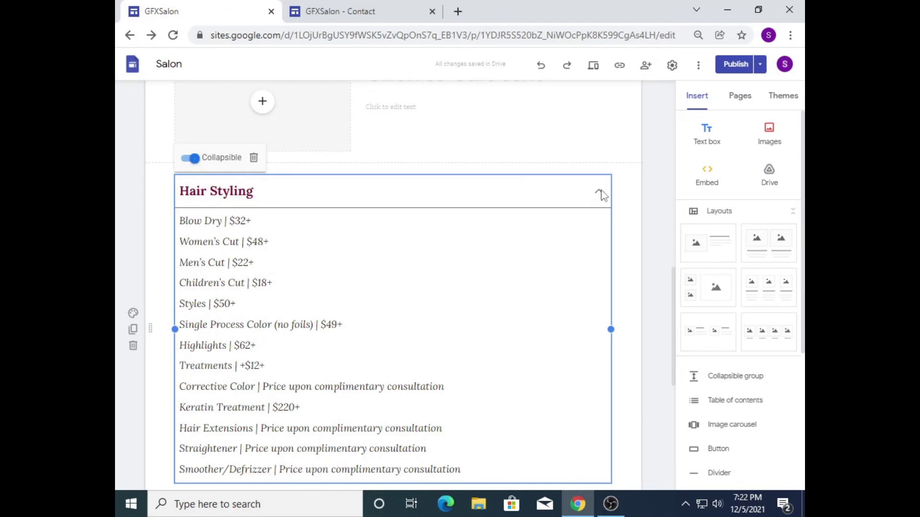
click(608, 194)
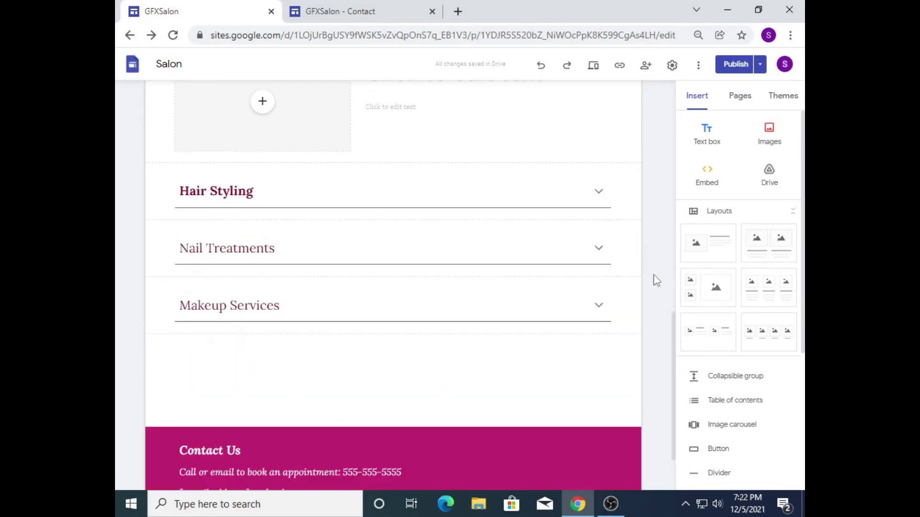
click(717, 214)
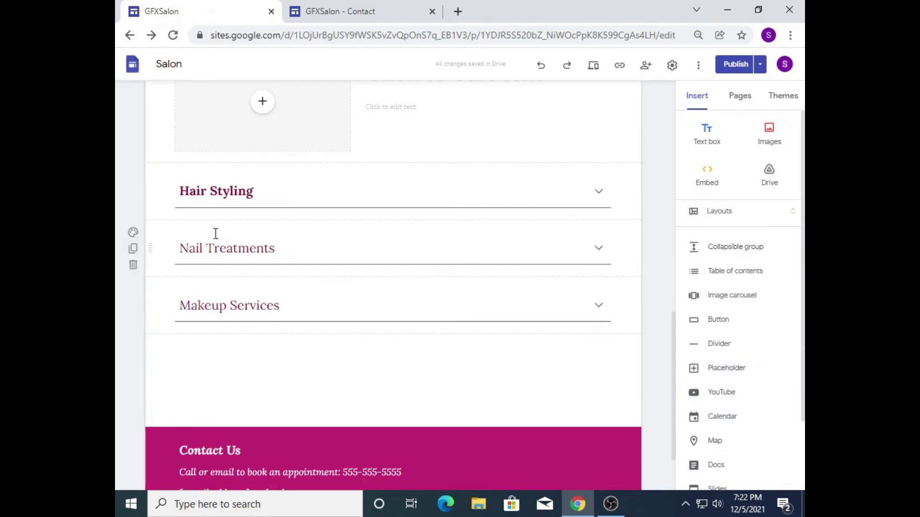
Step: Insert a collapsible group below Hair Styling titled Hair Treatments in bold
click(731, 249)
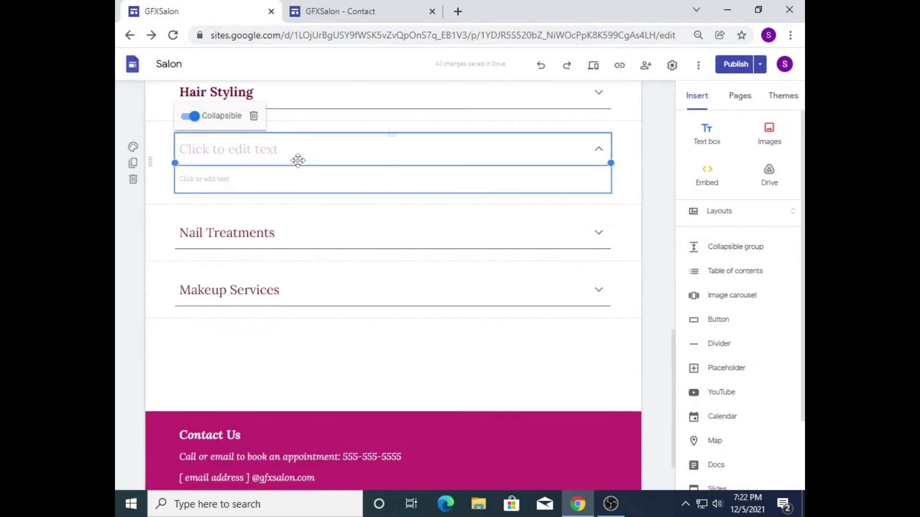
click(250, 152)
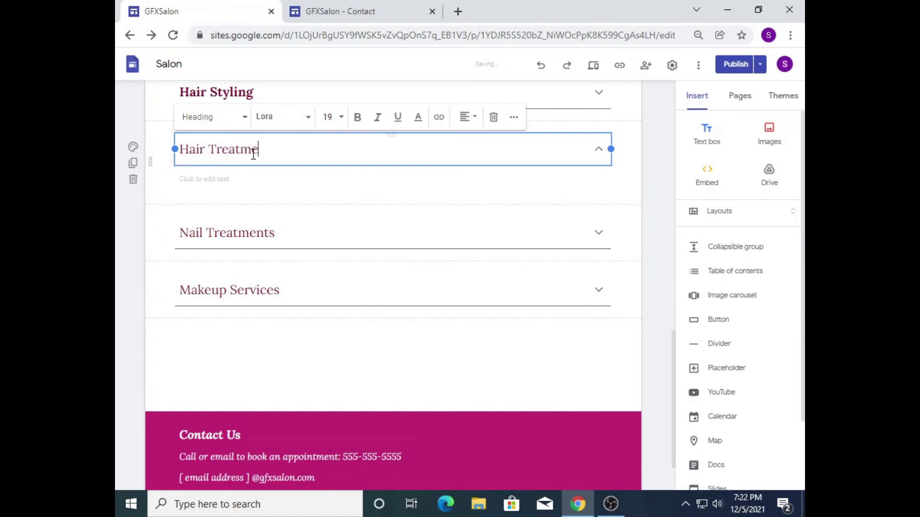
drag(315, 162, 170, 146)
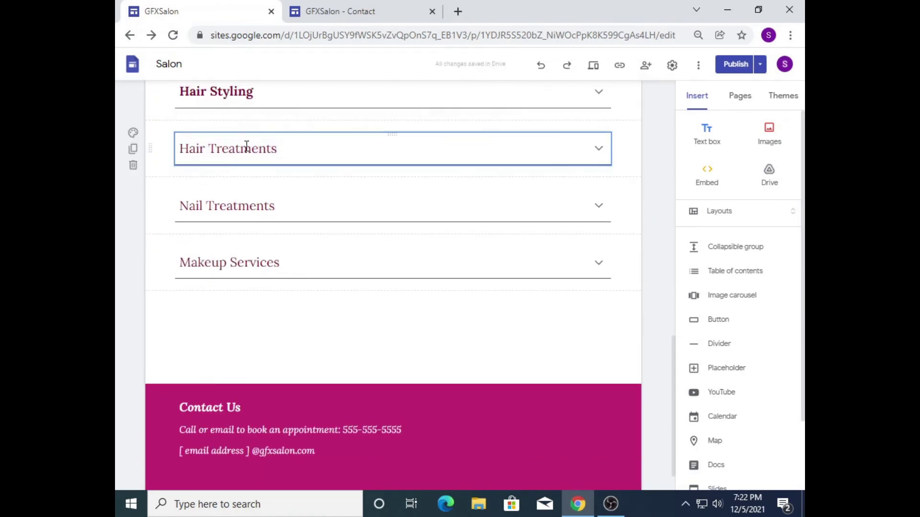
triple_click(268, 144)
click(358, 116)
Step: Move the Nail Treatments price list into Hair Treatments and delete an extra empty group
click(268, 232)
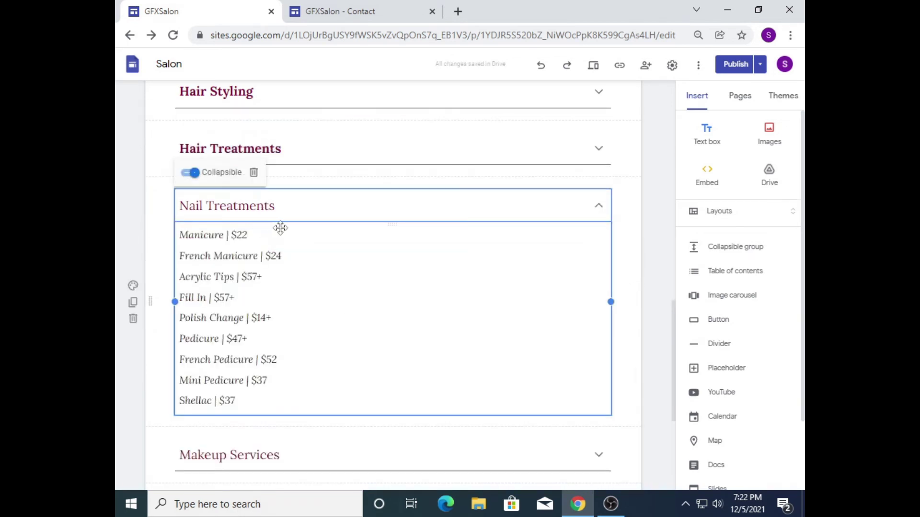
drag(248, 407, 186, 241)
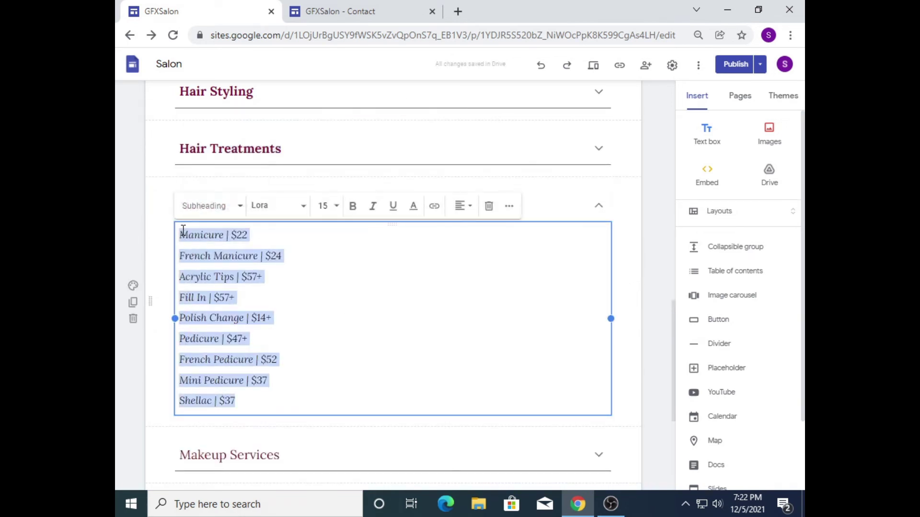
key(ctrl+x)
click(242, 183)
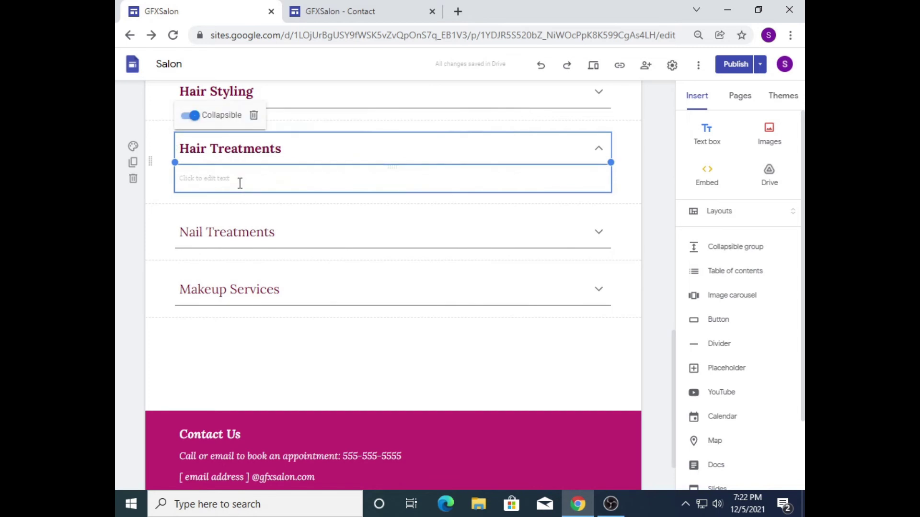
key(ctrl+v)
click(599, 149)
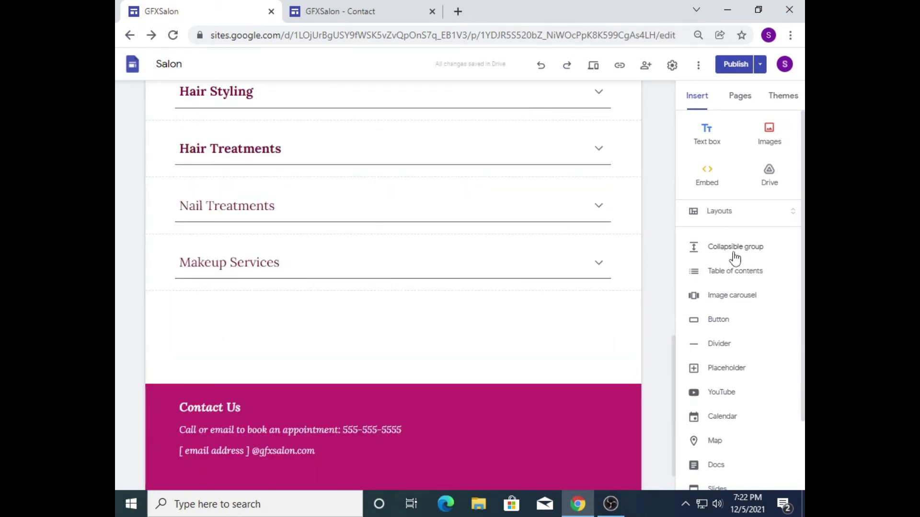
click(708, 249)
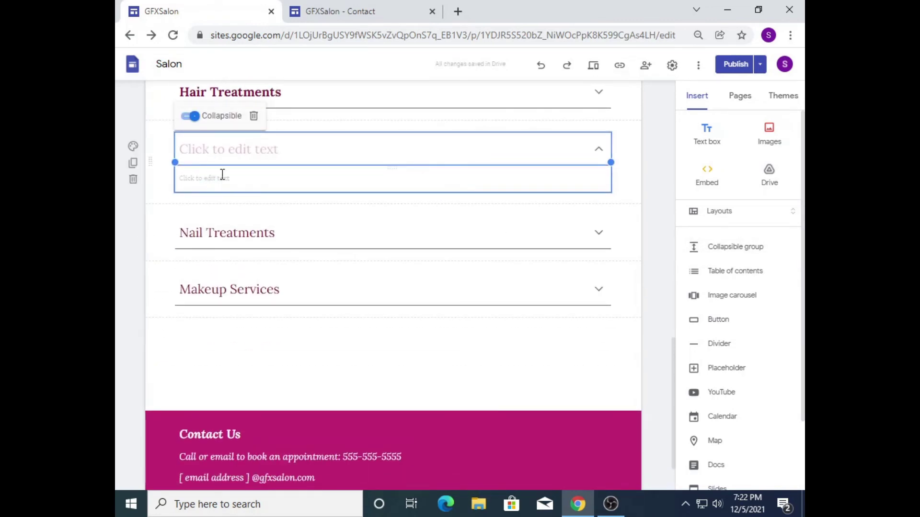
click(254, 116)
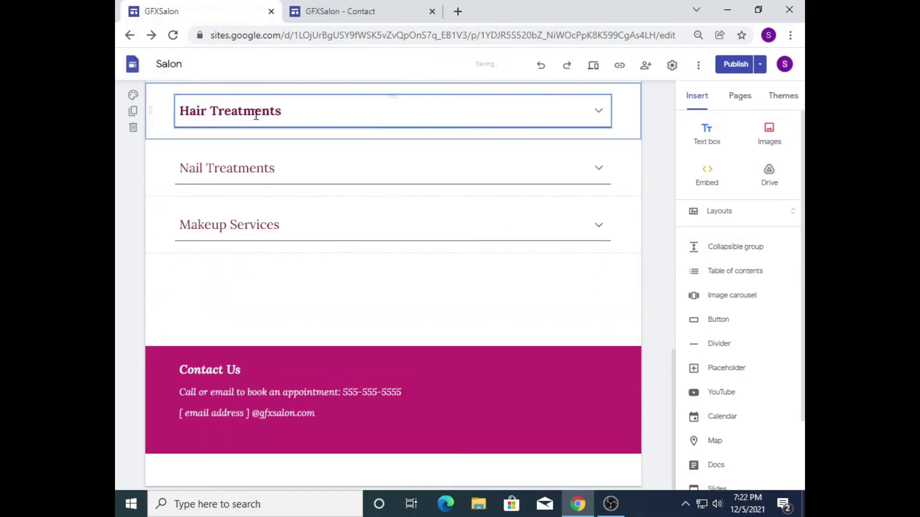
scroll(669, 340, up, 4)
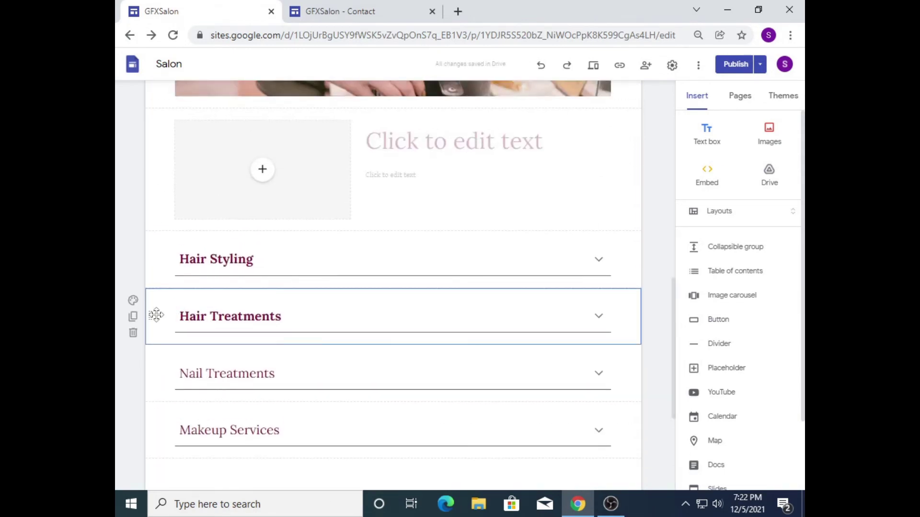
Step: Trash the empty image placeholder section on Services, then show the Pages list
click(132, 333)
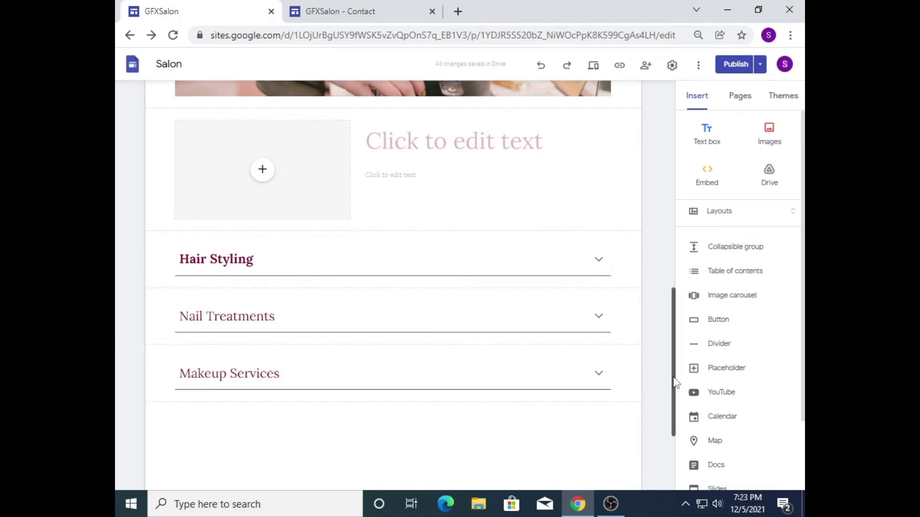
mouse_move(673, 380)
mouse_down()
mouse_move(676, 334)
mouse_move(659, 291)
mouse_up()
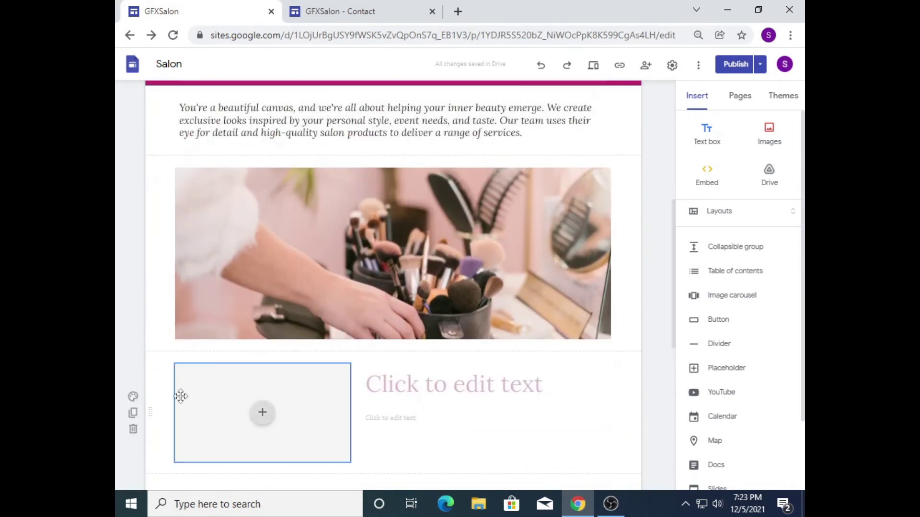
click(133, 428)
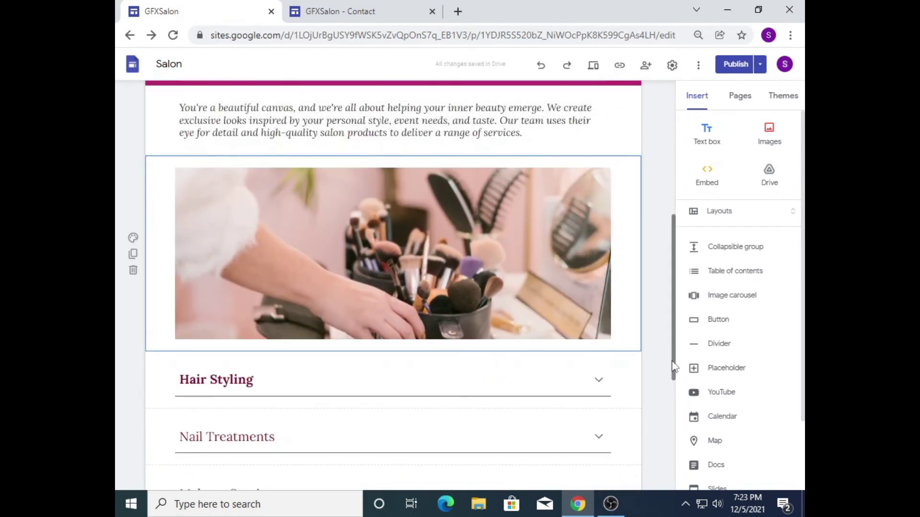
drag(675, 366, 673, 230)
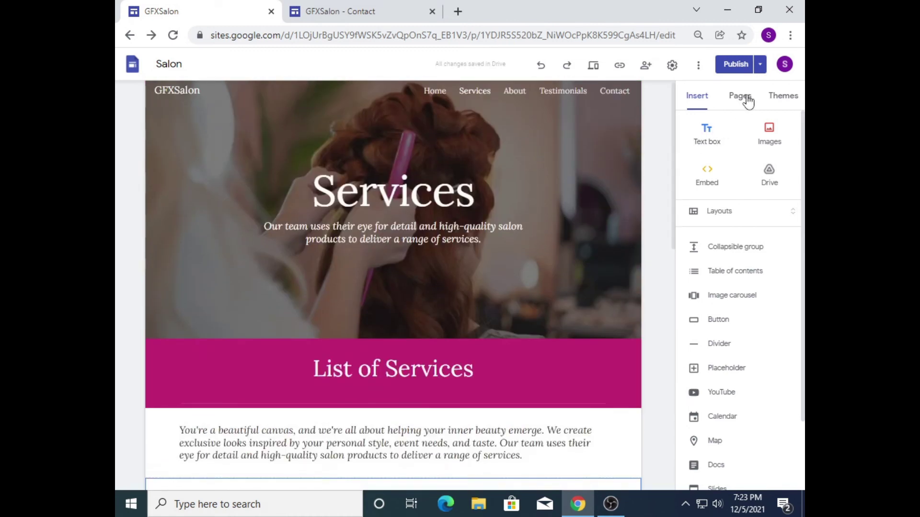
click(748, 102)
Step: On the About page, replace [ Business Name ] in the heading with GFXSalon
click(715, 194)
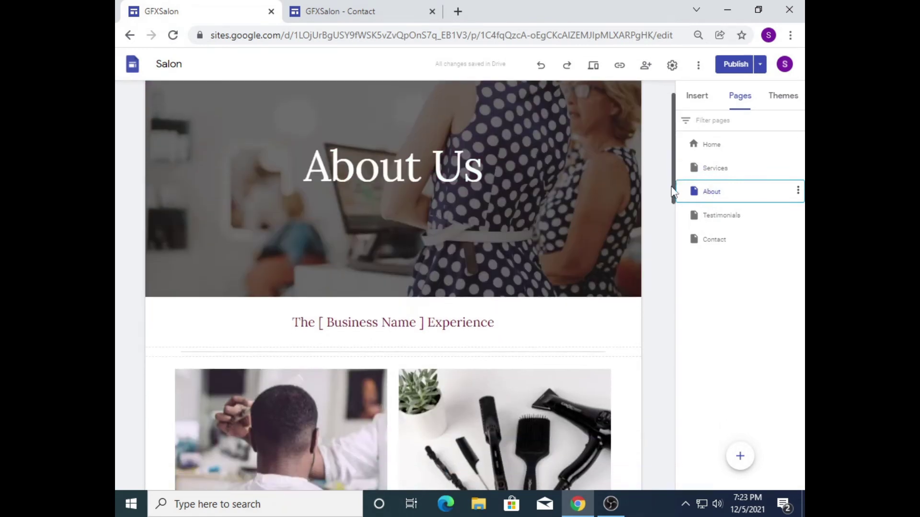
scroll(656, 207, down, 1)
drag(319, 270, 427, 275)
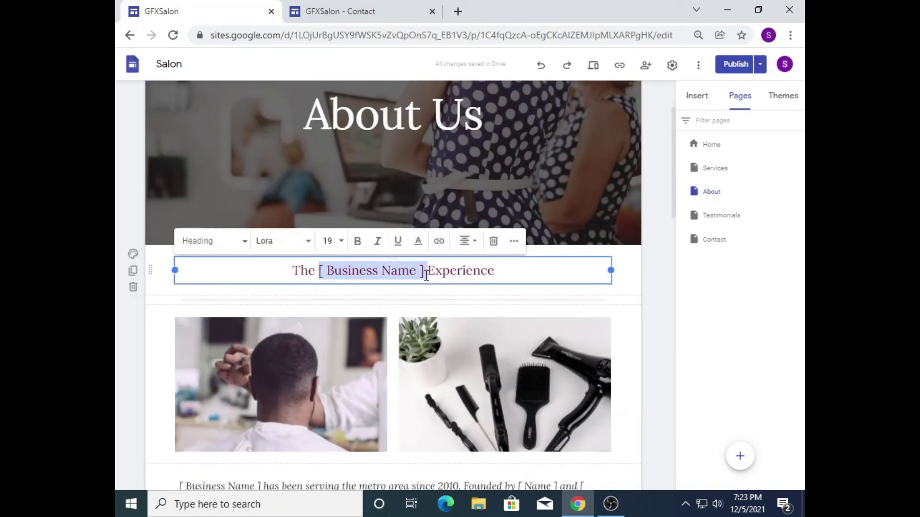
text(GFXSalo)
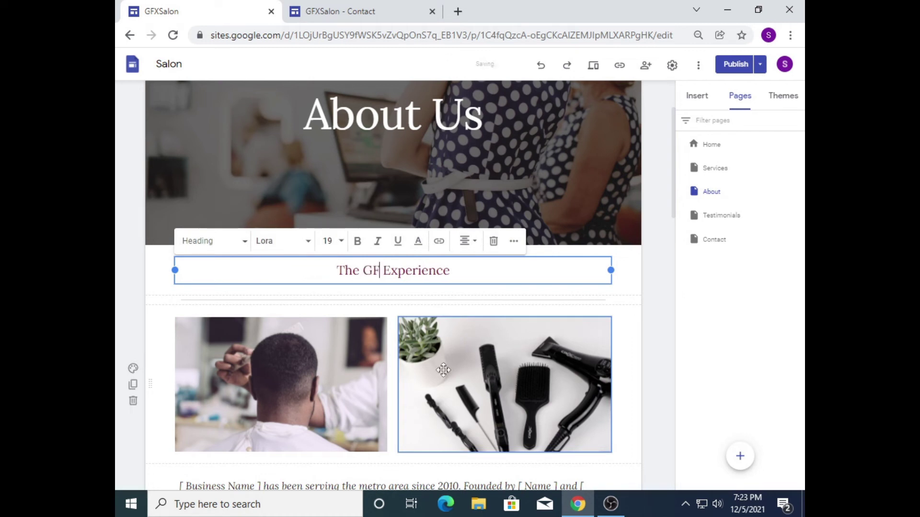
text(n)
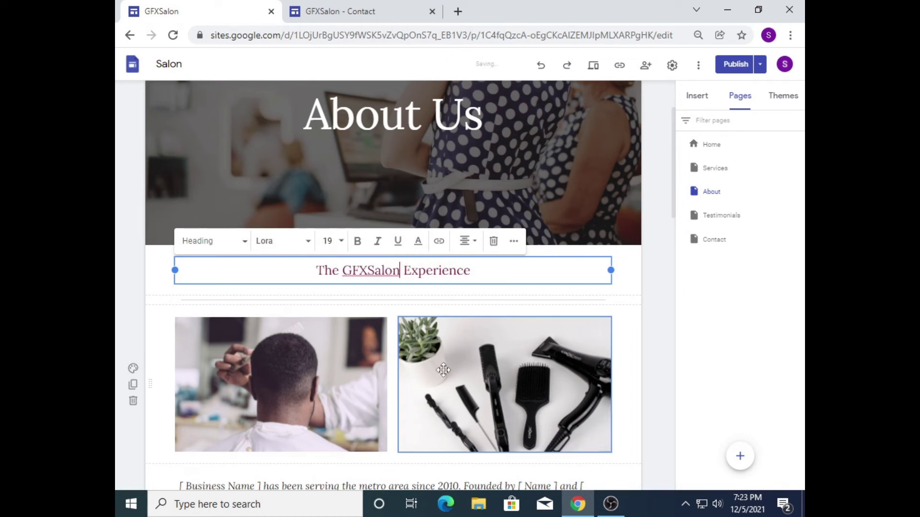
click(655, 291)
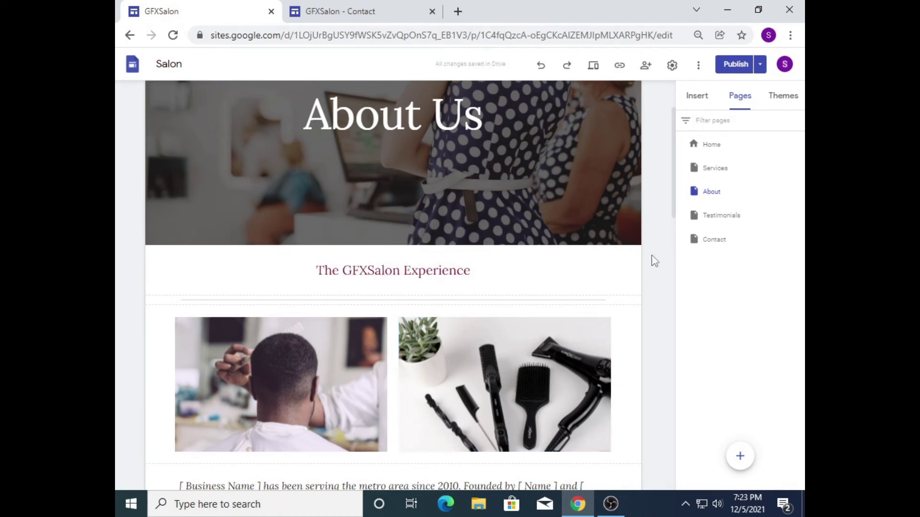
Step: Give the heading section the magenta Style 3 colour and set the heading to Title style
click(133, 254)
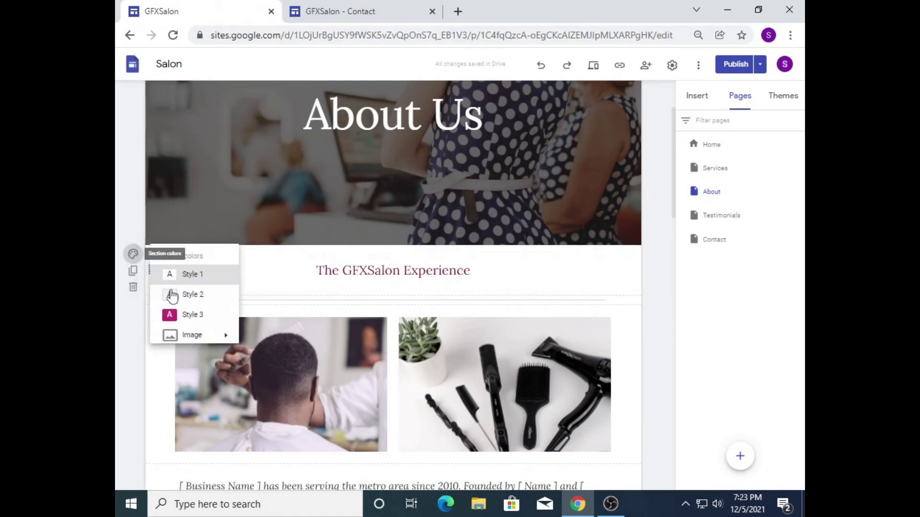
click(184, 315)
click(470, 270)
drag(470, 270, 320, 274)
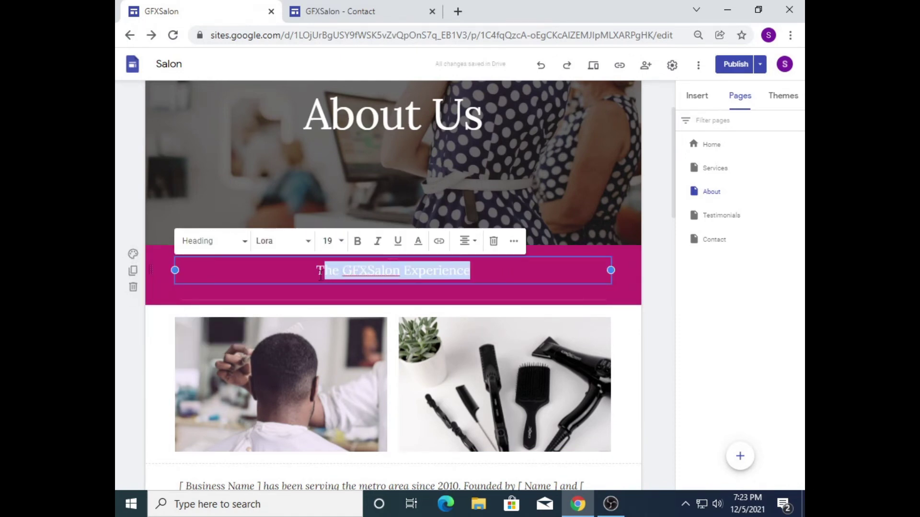
click(255, 245)
click(191, 269)
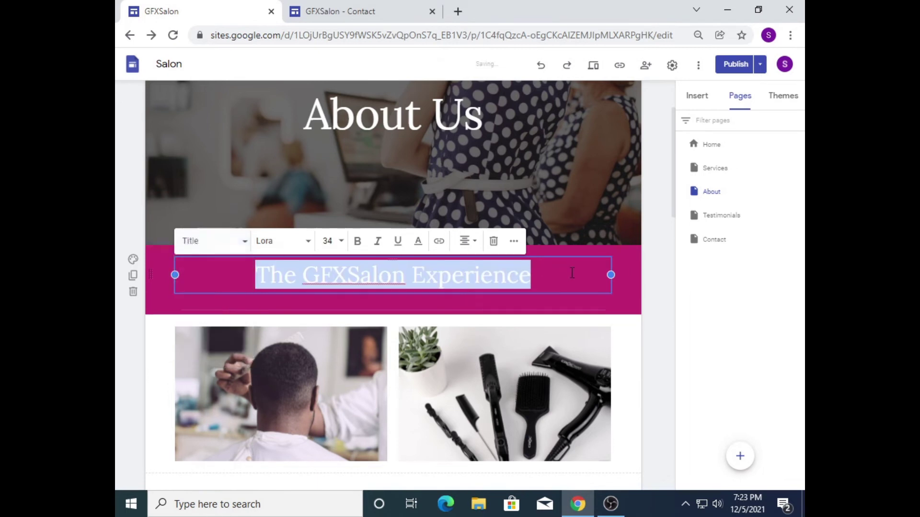
click(652, 264)
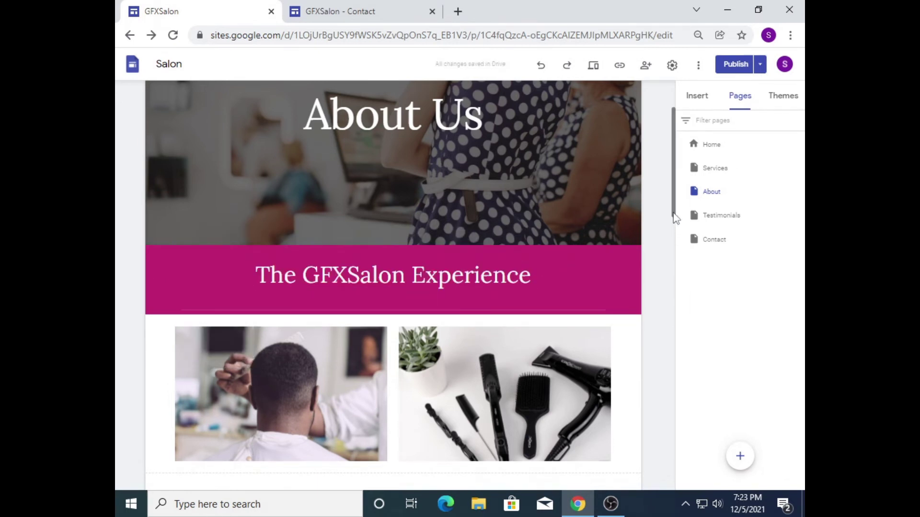
drag(674, 213, 657, 315)
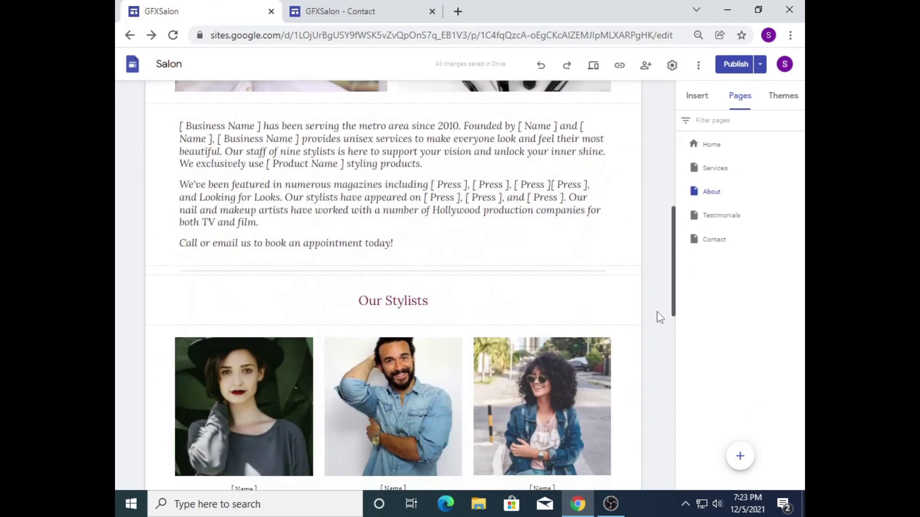
Step: Apply the magenta Style 3 background to the Our Stylists photo section
click(216, 366)
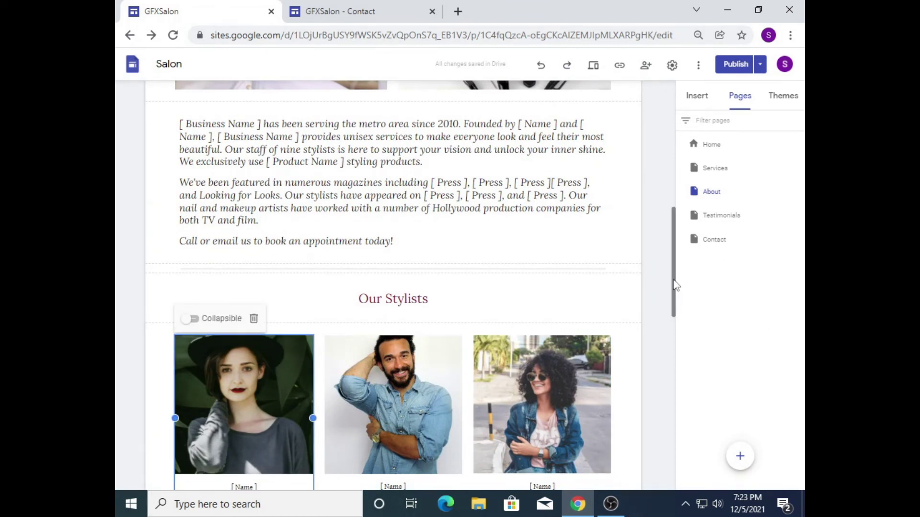
drag(674, 286, 672, 302)
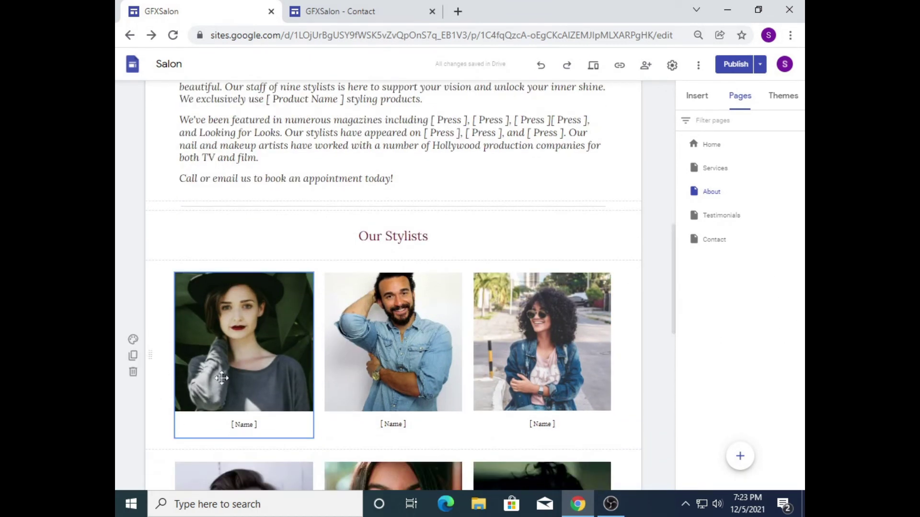
click(133, 343)
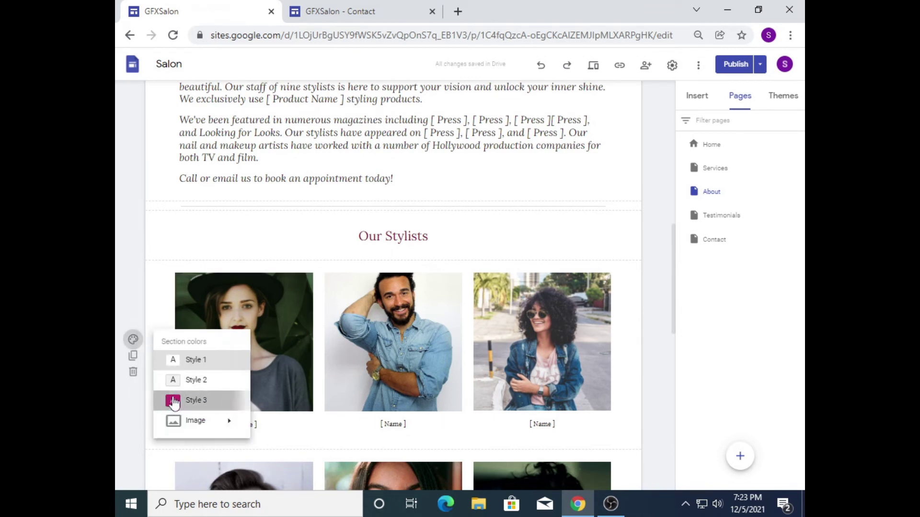
click(169, 399)
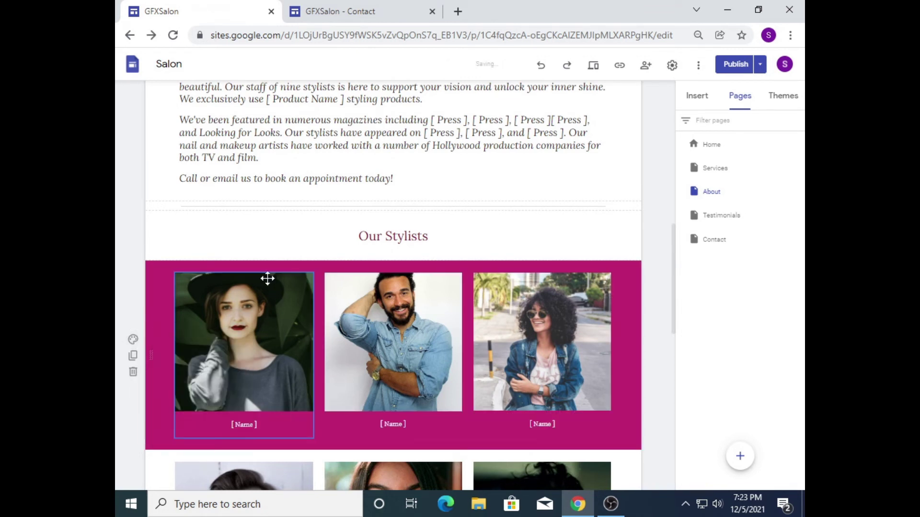
Step: Inspect the left stylist photo's Replace image options and close them without changing the photo
click(302, 425)
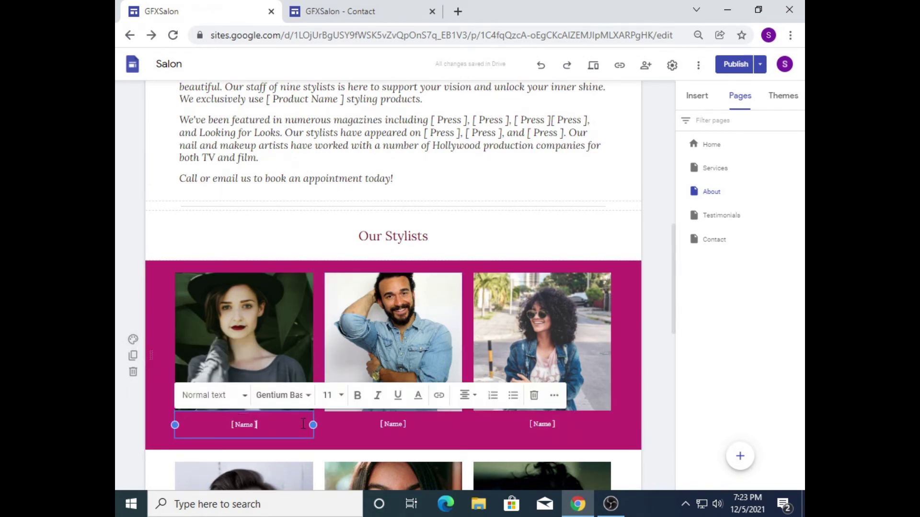
click(272, 313)
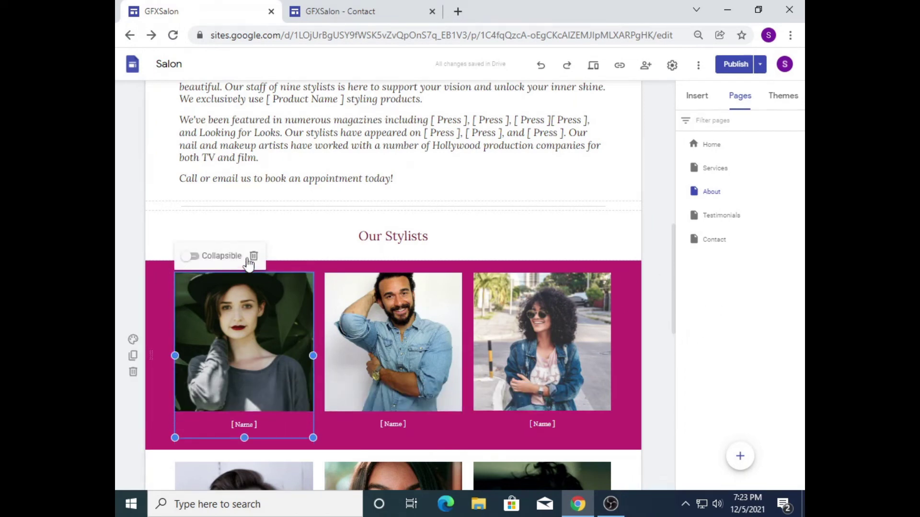
click(215, 316)
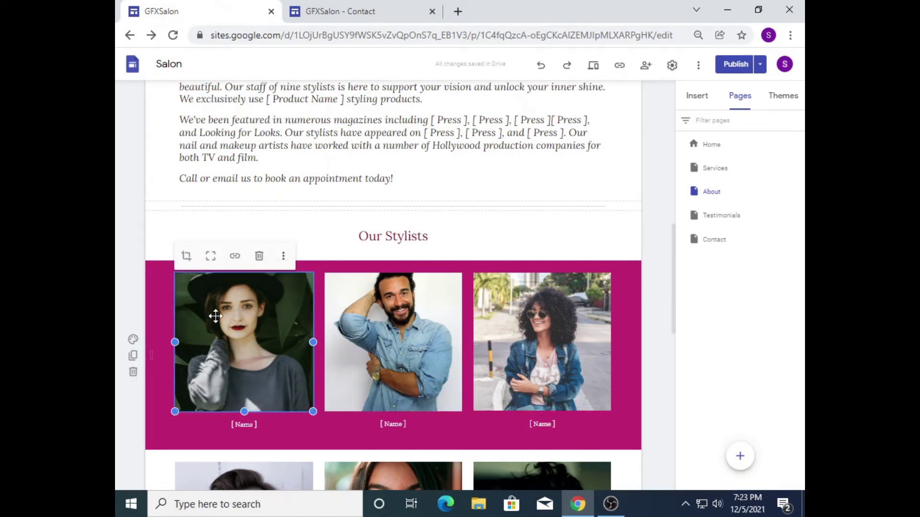
click(284, 256)
mouse_move(287, 262)
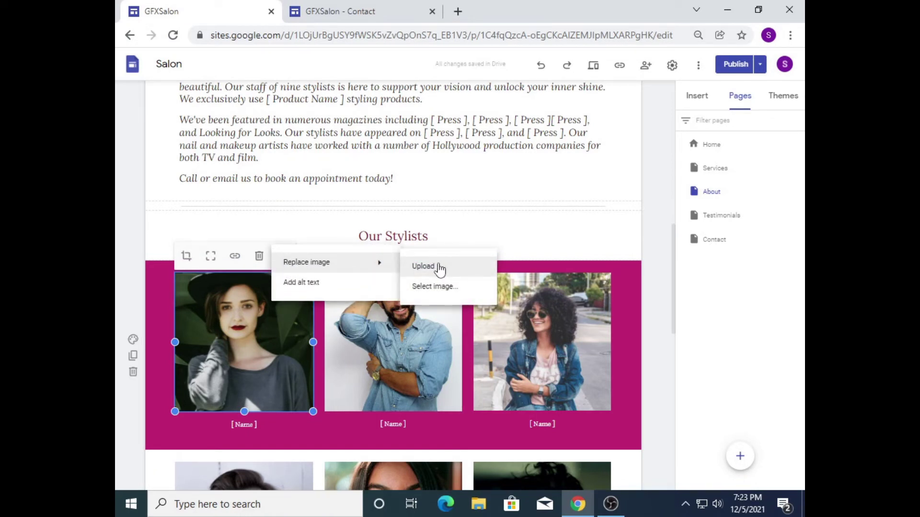
click(657, 336)
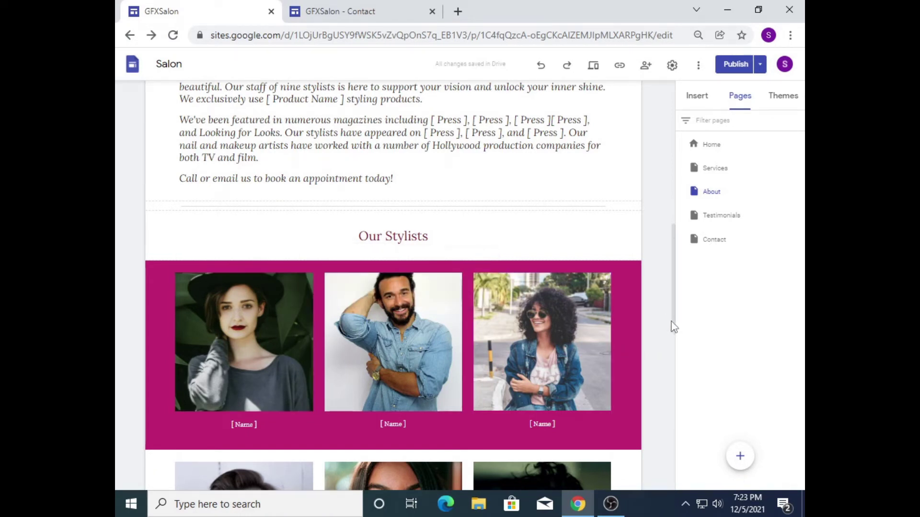
drag(673, 327, 677, 185)
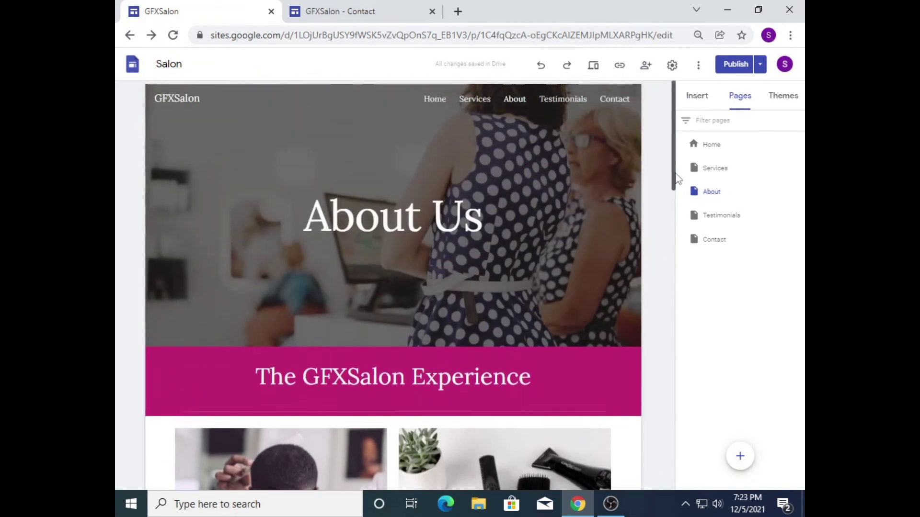
Step: Look over the Testimonials and Contact pages, then return to editing the Home page
click(714, 224)
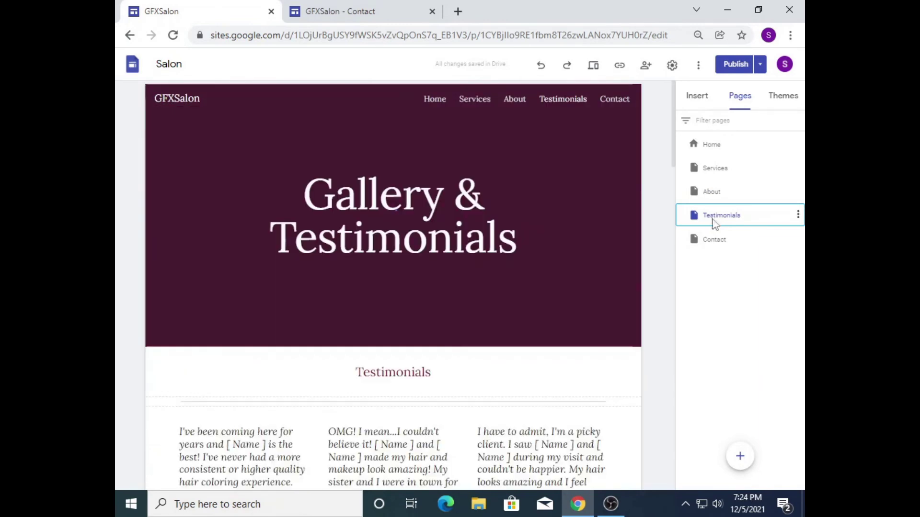
click(709, 245)
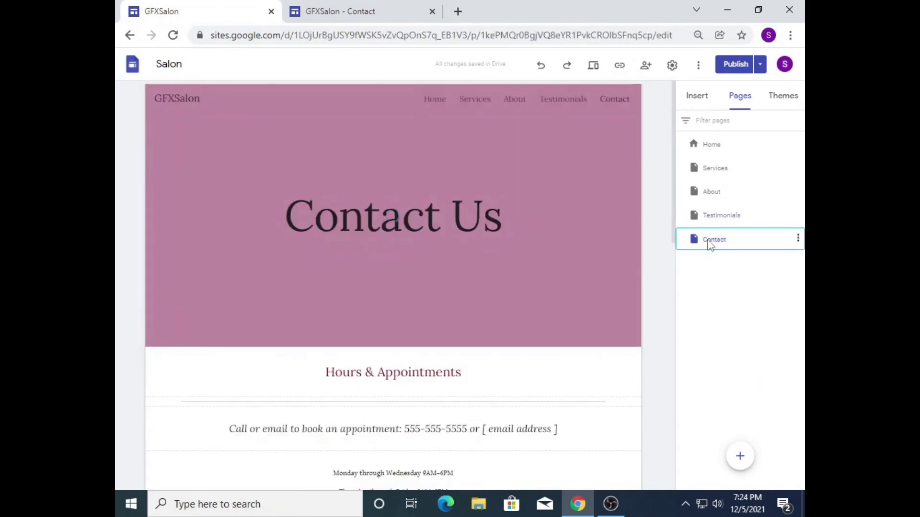
click(580, 162)
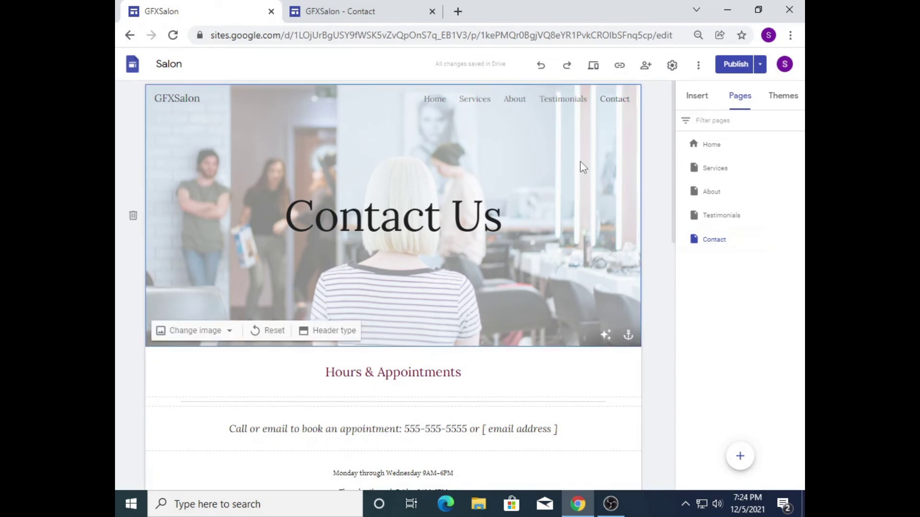
click(711, 146)
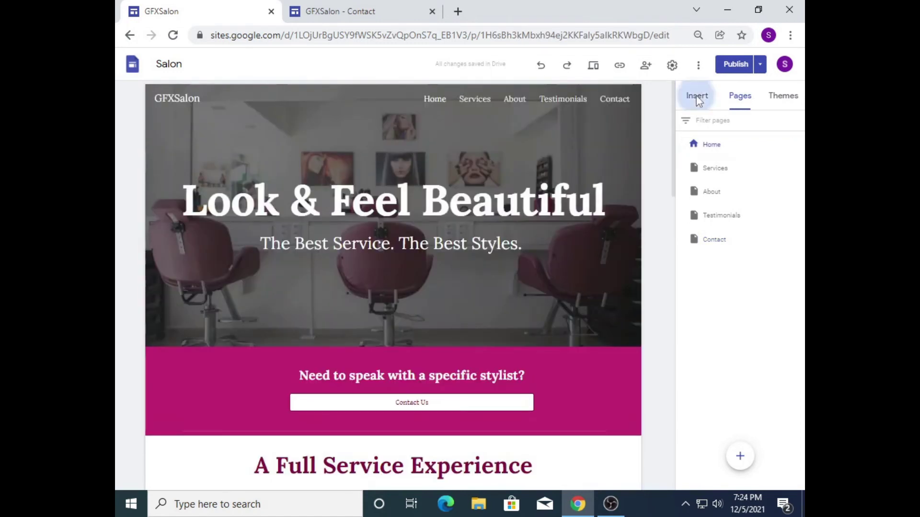
click(697, 98)
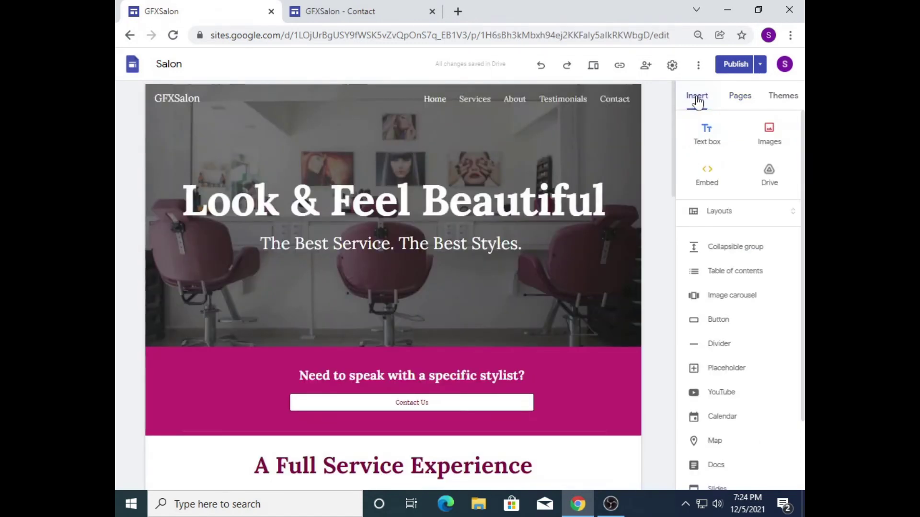
Step: Review the pending changes and publish the updated GFXSalon site live
click(734, 67)
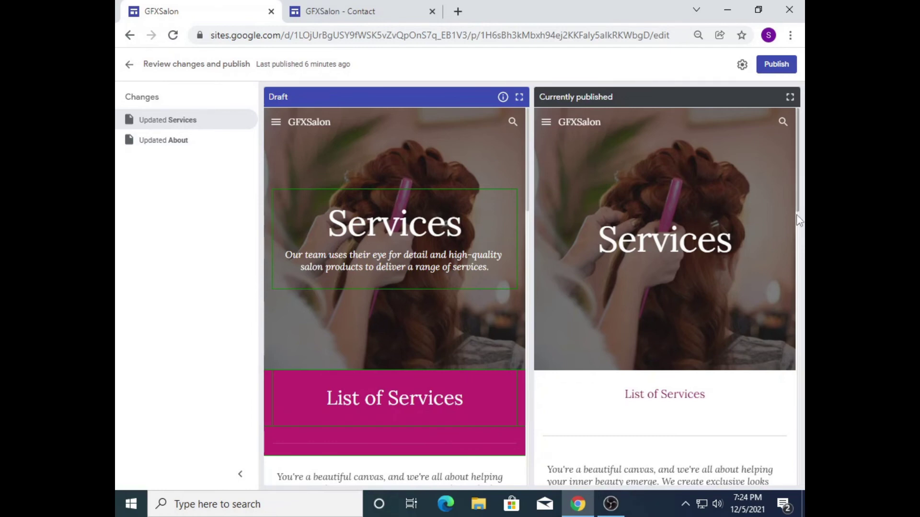
mouse_move(798, 220)
mouse_down()
mouse_move(799, 361)
mouse_move(799, 204)
mouse_up()
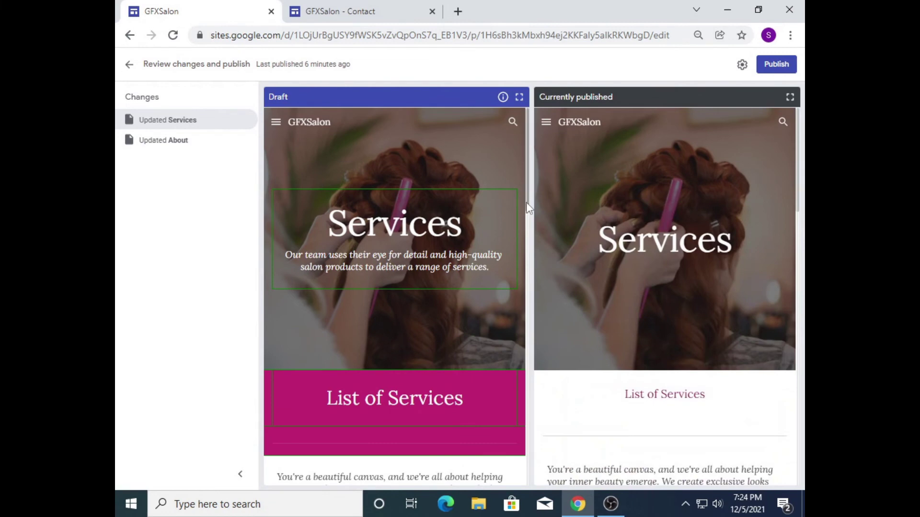
drag(526, 203, 540, 189)
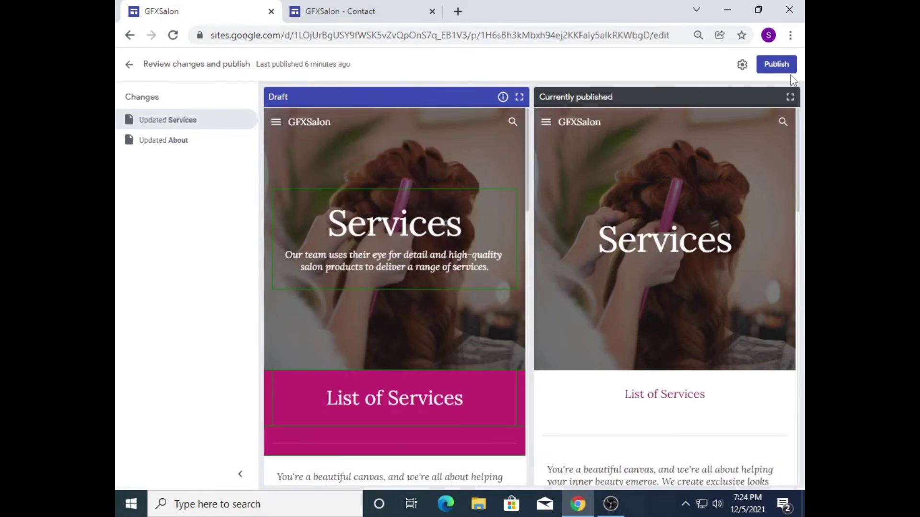
click(776, 65)
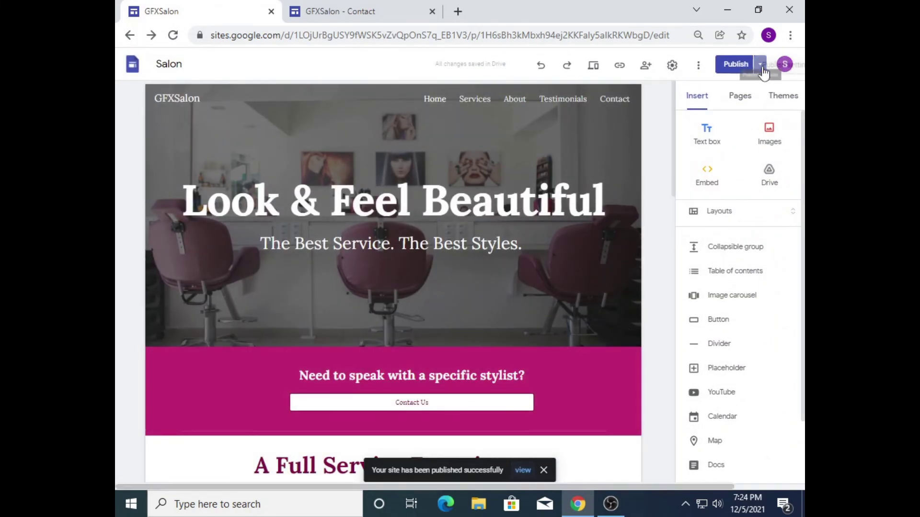
click(760, 67)
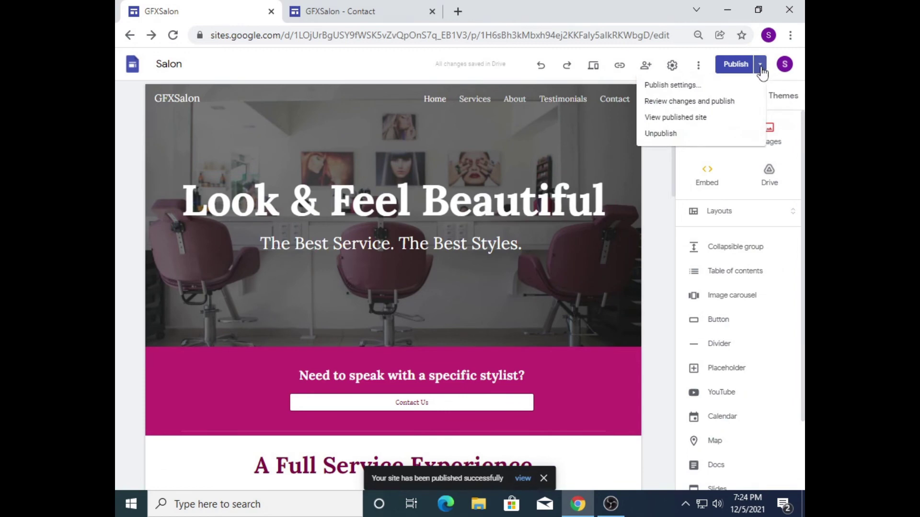
Step: View the published home page and confirm its Contact Us button opens the Contact page
click(686, 118)
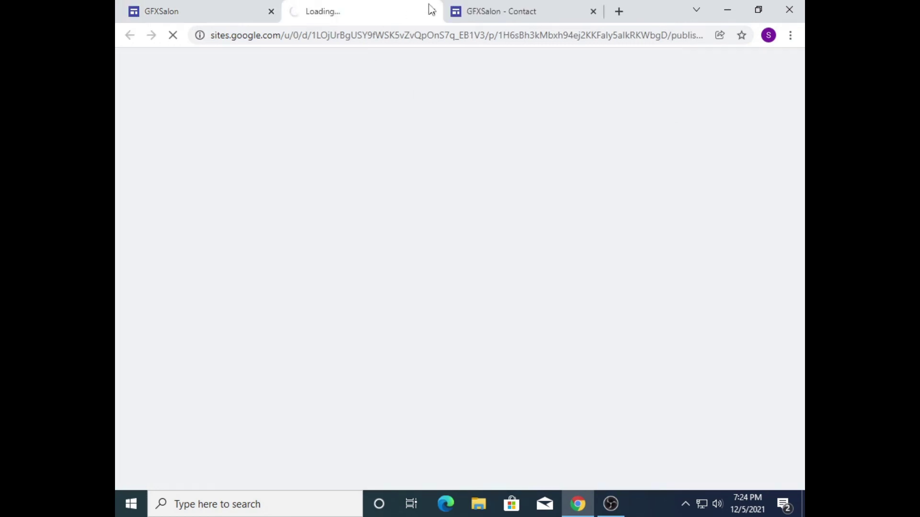
scroll(703, 86, down, 2)
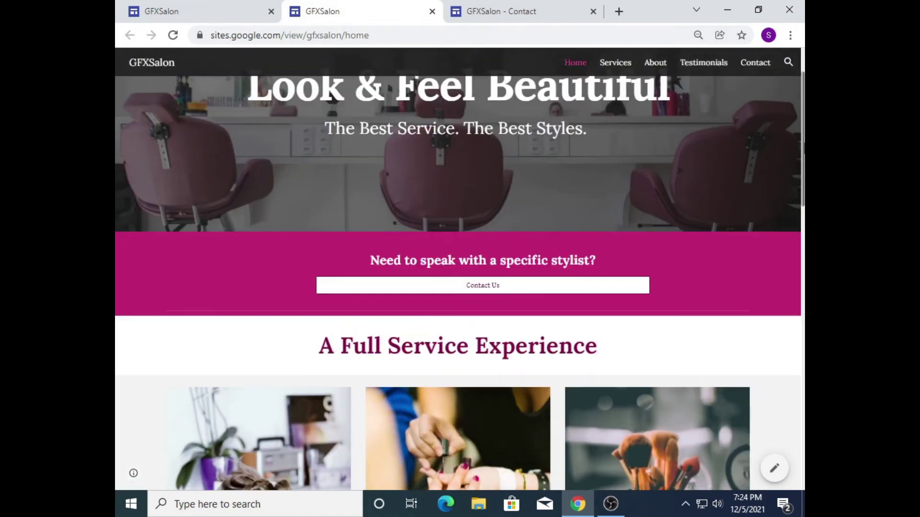
scroll(458, 283, down, 15)
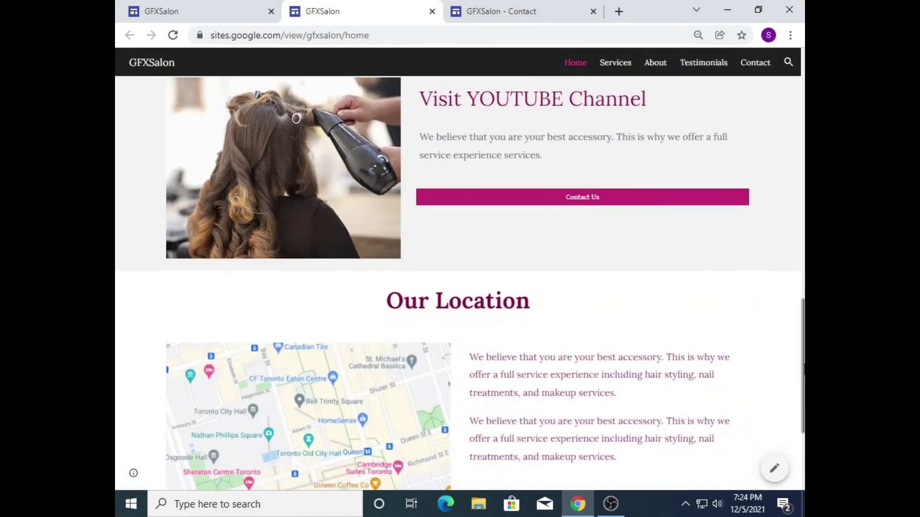
scroll(457, 282, up, 7)
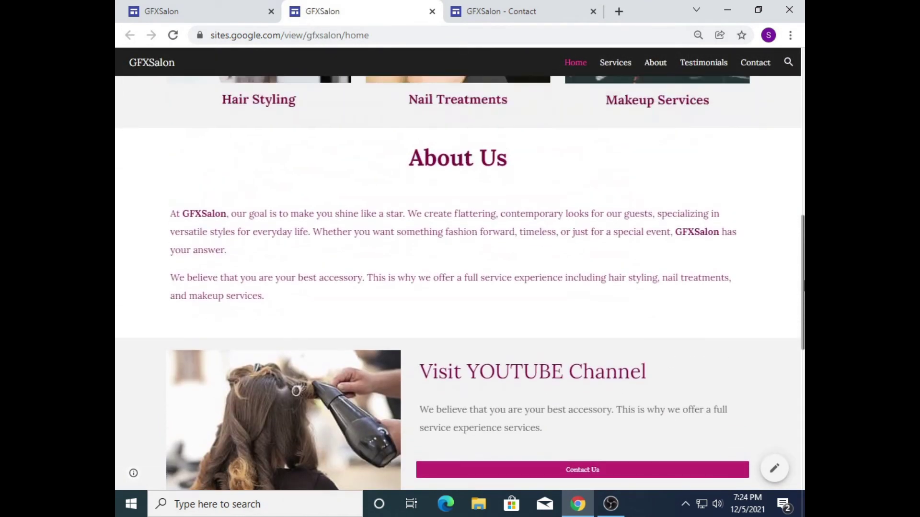
scroll(458, 282, up, 1)
scroll(653, 396, down, 1)
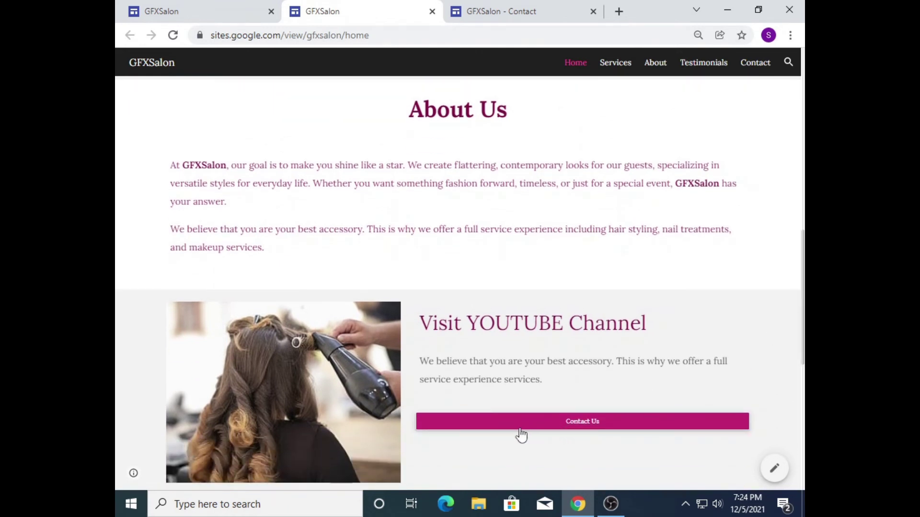
click(489, 422)
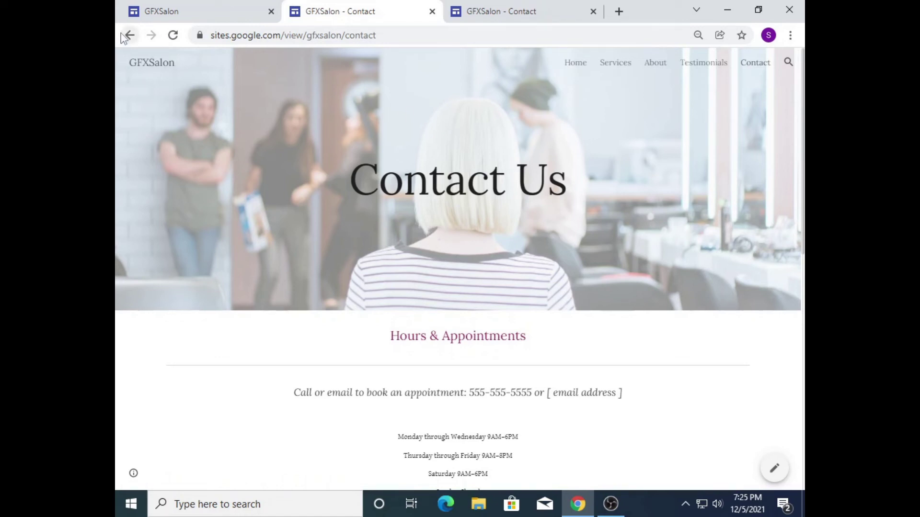
Step: Go back home, test the other Contact Us button, then return to the editor
click(147, 66)
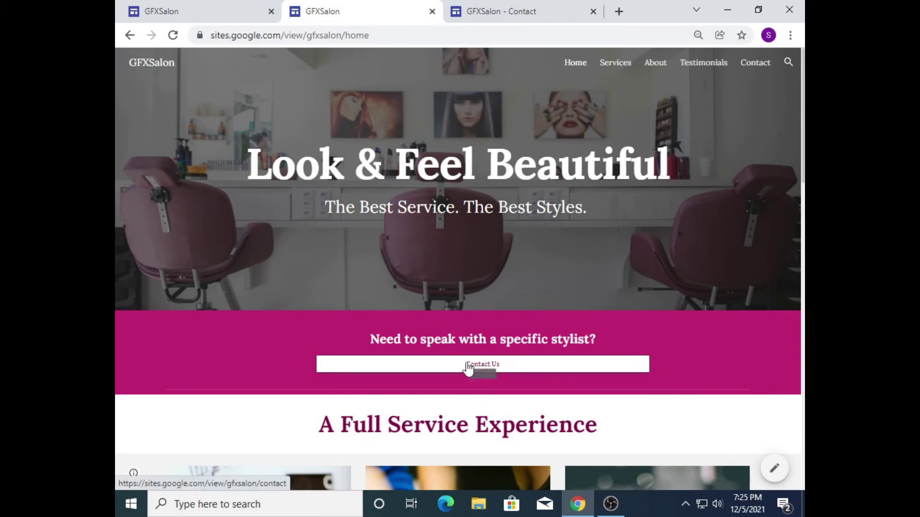
click(468, 367)
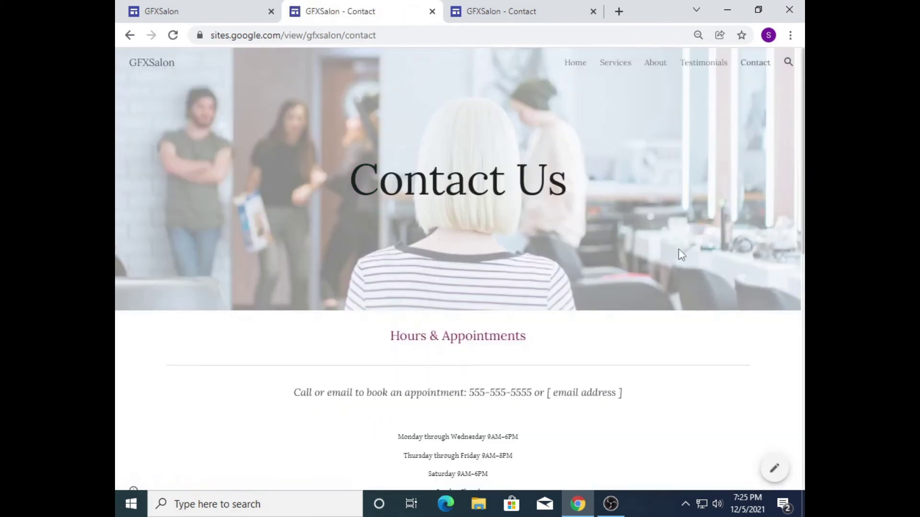
click(154, 11)
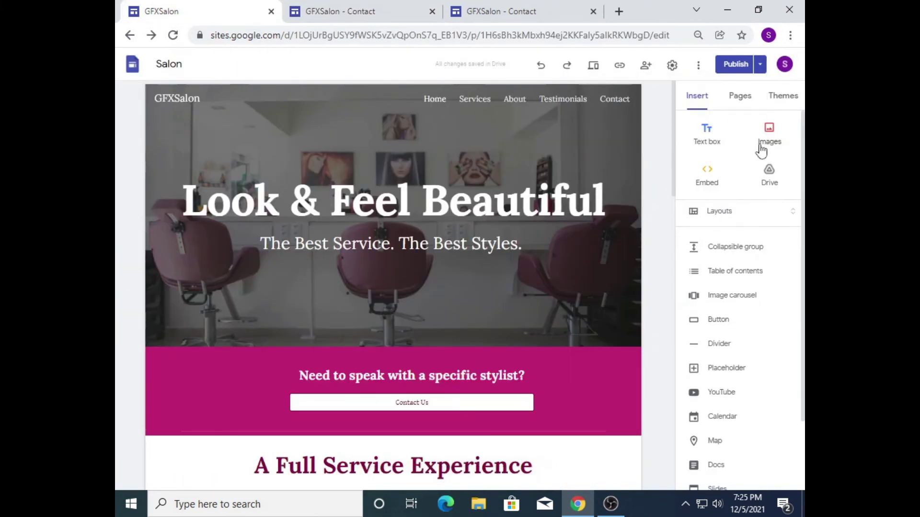
Step: Move Services below Testimonials in the page list and delete the Testimonials page
click(738, 96)
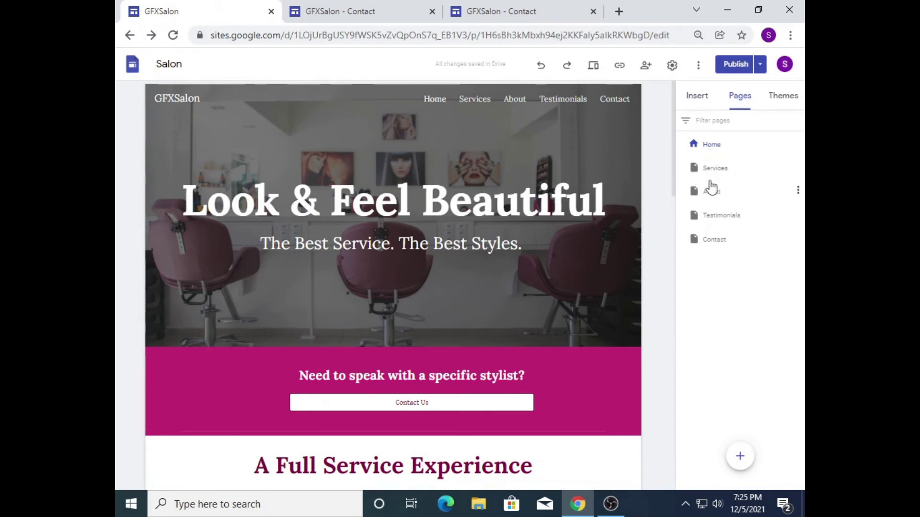
drag(696, 173, 702, 221)
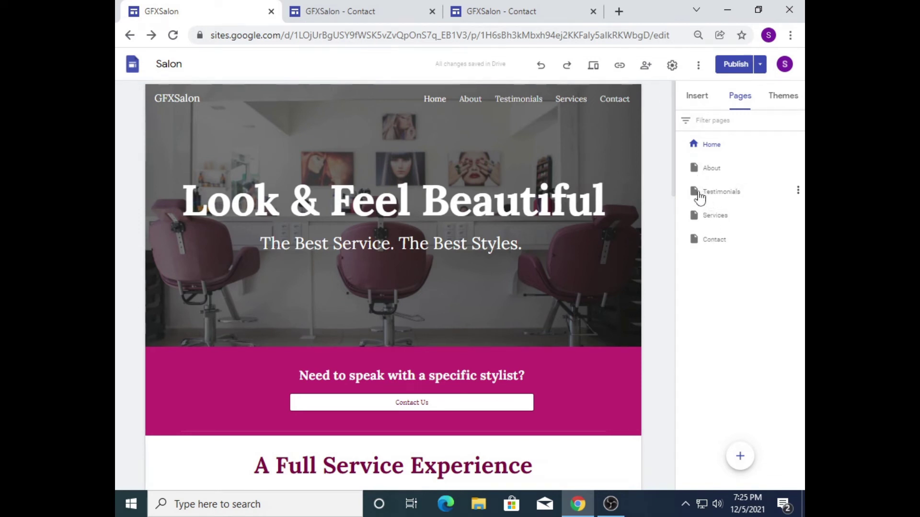
click(798, 191)
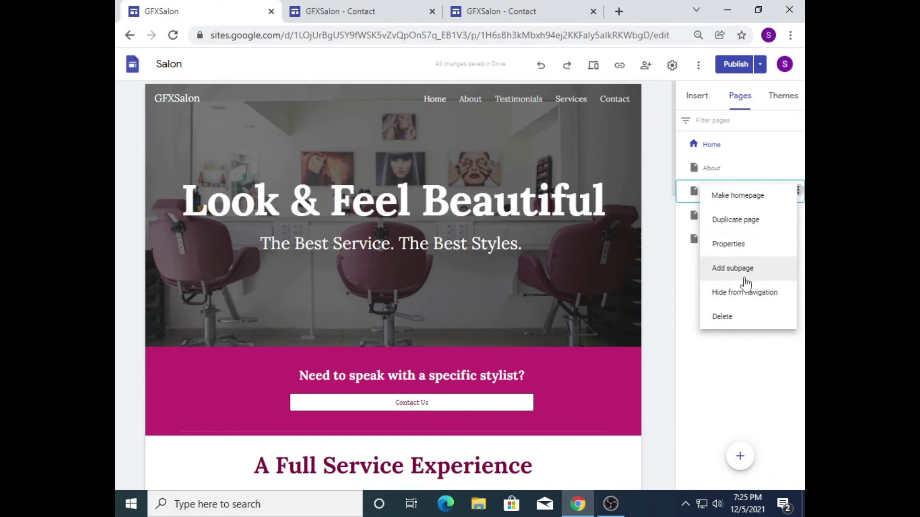
click(722, 318)
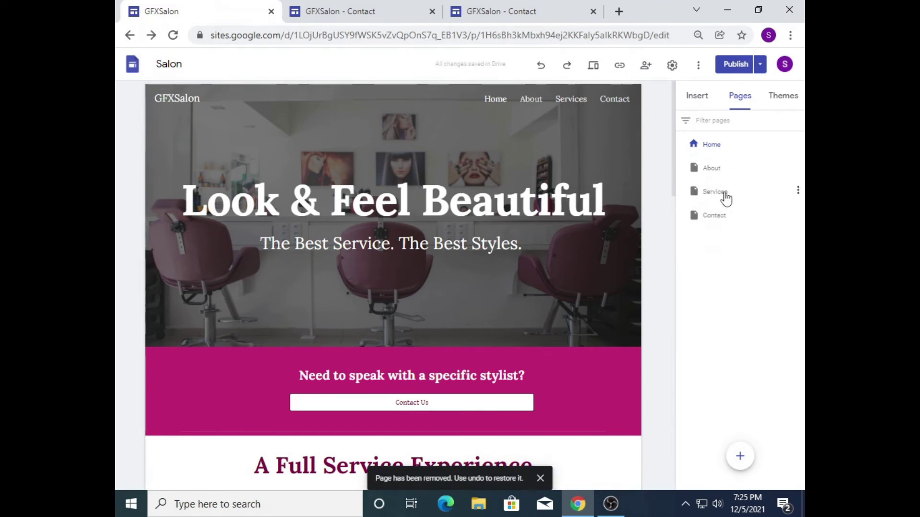
Step: Close the two extra published Contact page tabs
click(593, 11)
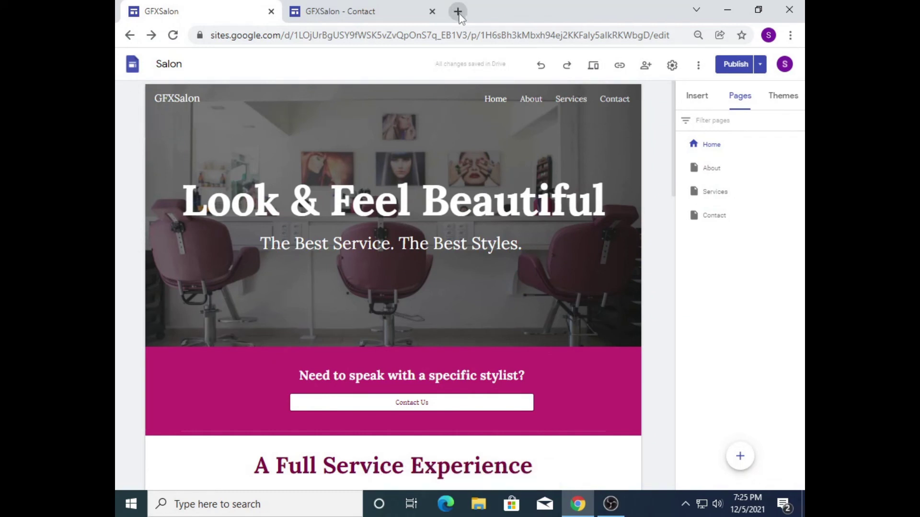
click(432, 12)
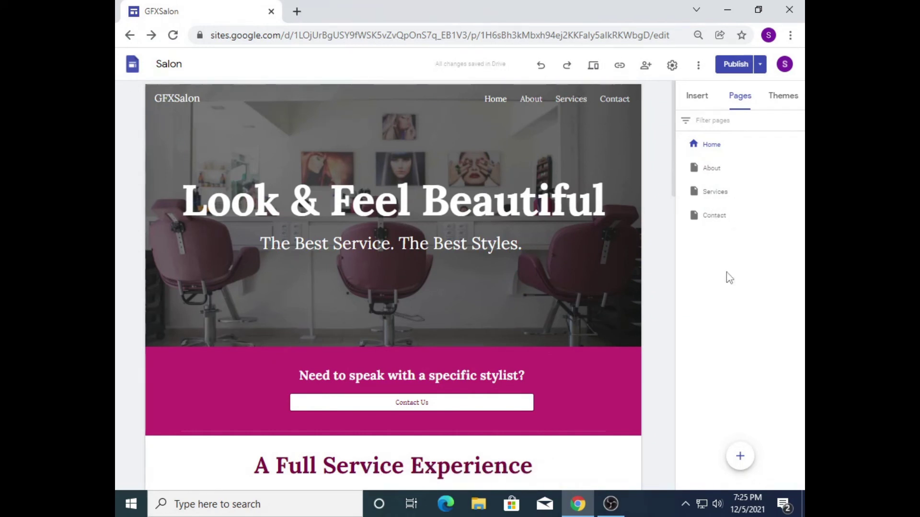
click(760, 67)
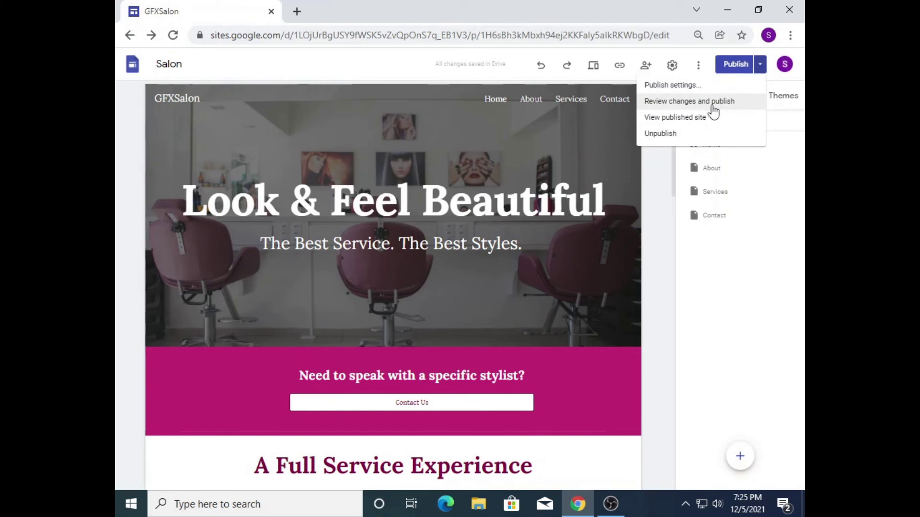
Step: Open Review changes and publish to list the moved pages and deleted Testimonials page
click(735, 71)
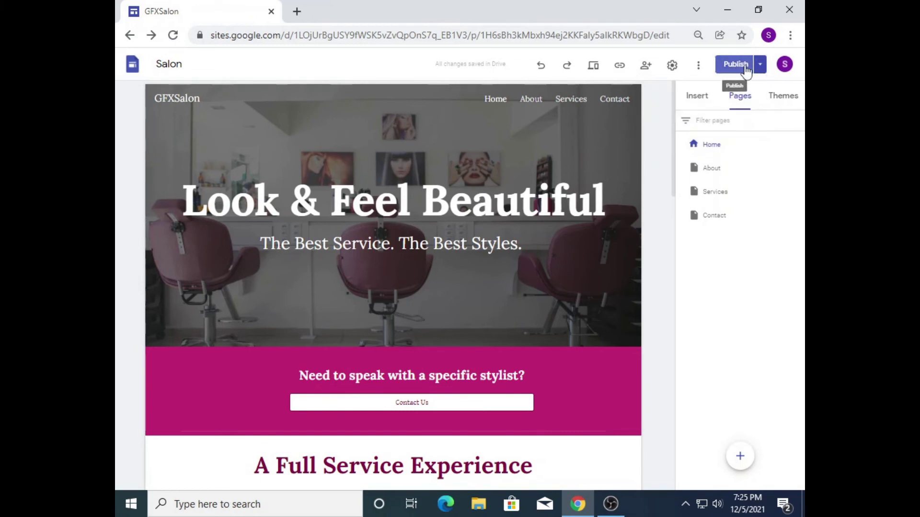
click(735, 63)
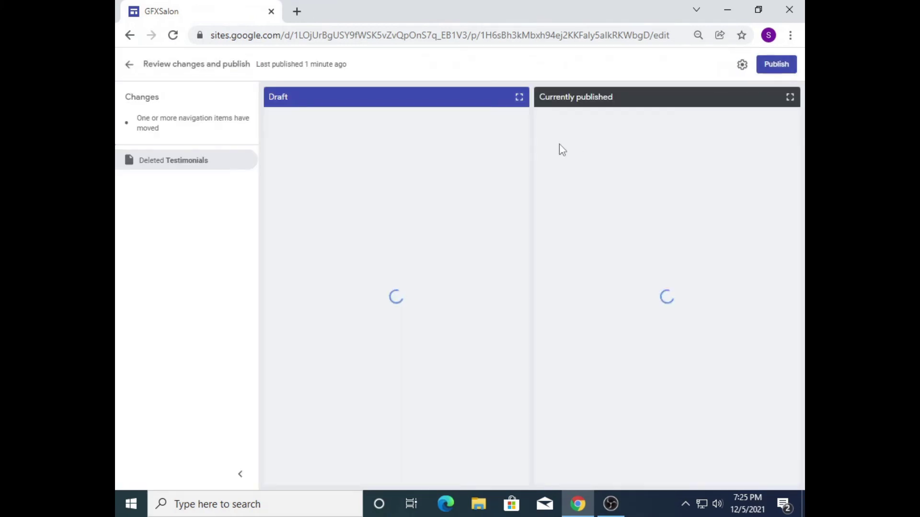
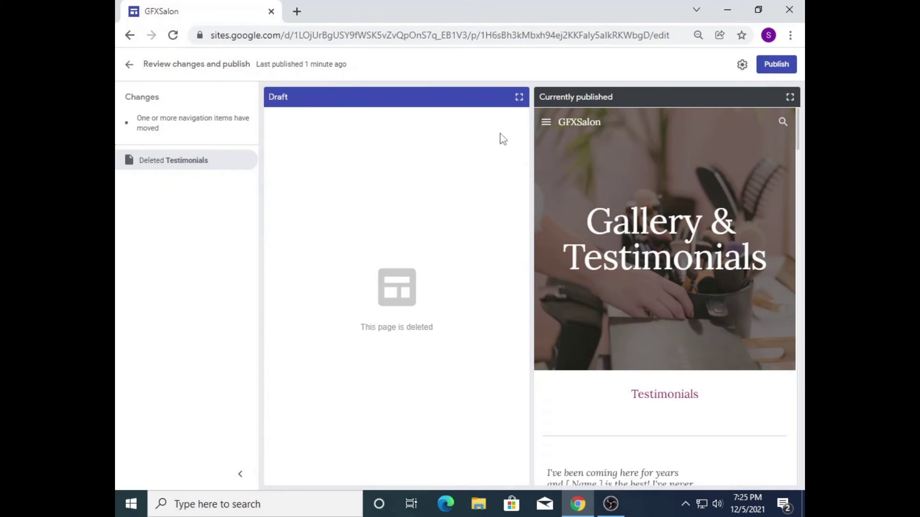
Step: Publish the site so the Testimonials deletion and reordered pages go live
click(777, 64)
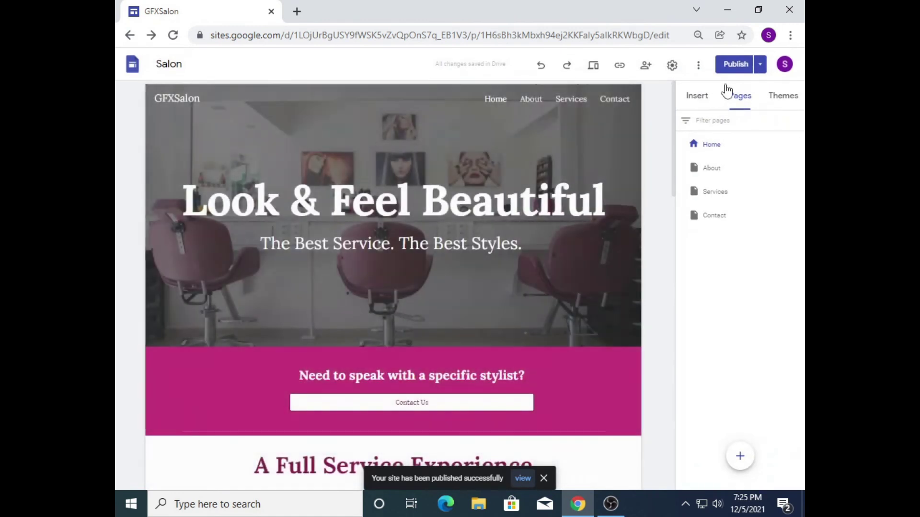
mouse_move(746, 460)
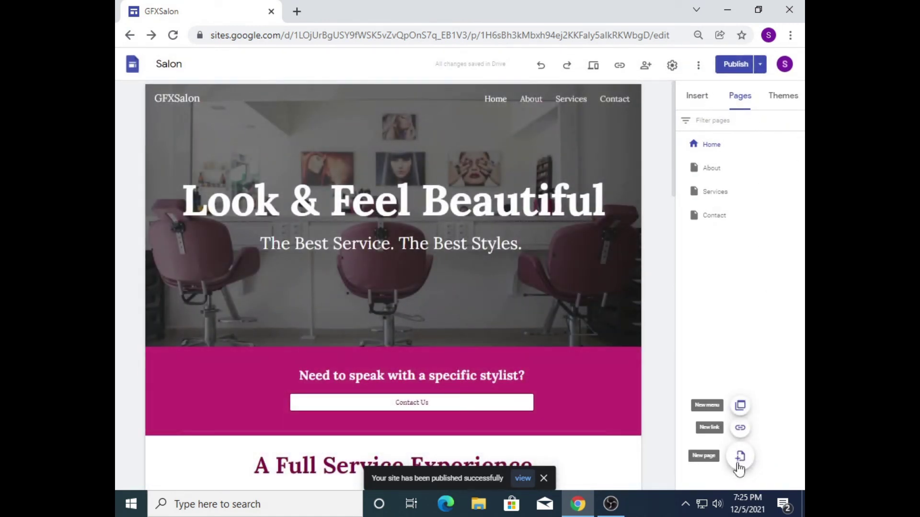
Step: Create a new Gallery page and drag it between Services and Contact in the page list
click(740, 459)
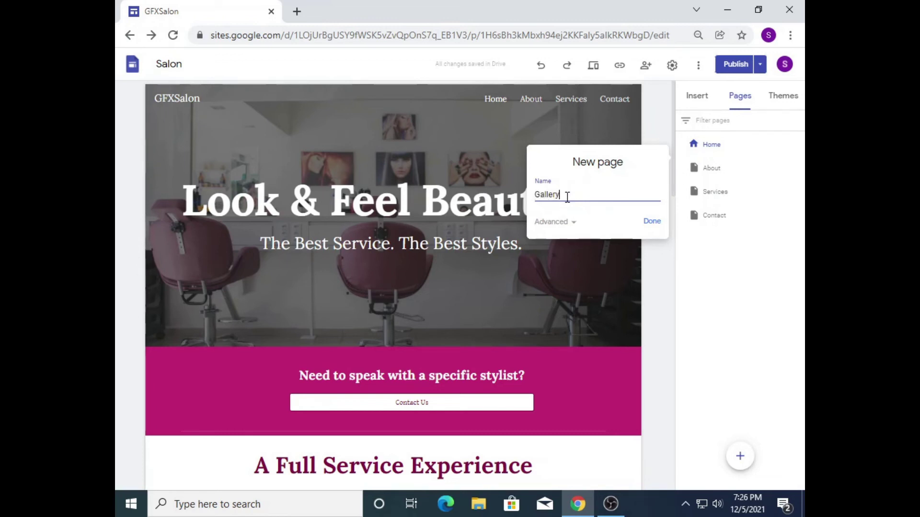
click(652, 222)
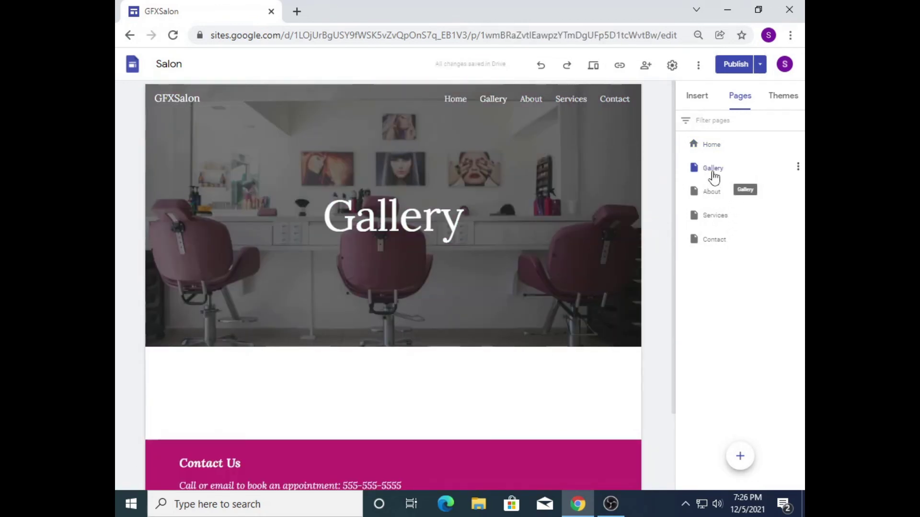
drag(710, 176, 718, 236)
click(712, 216)
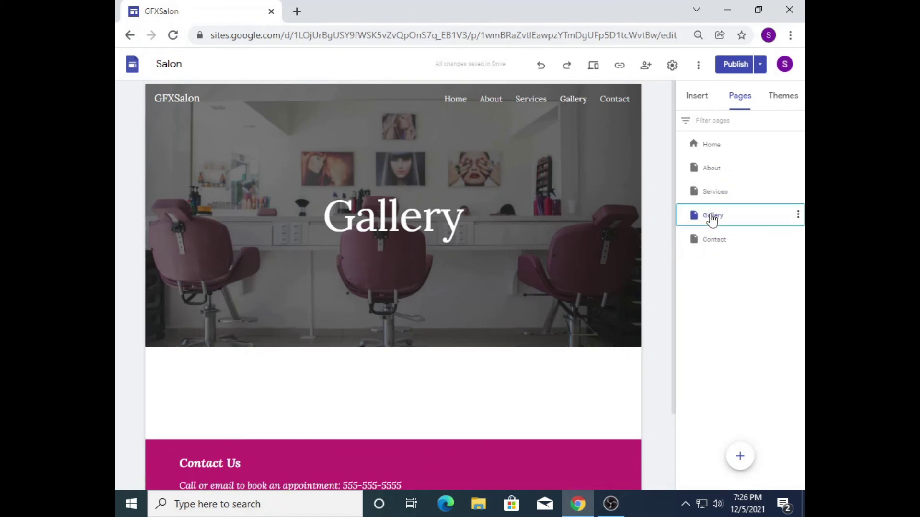
drag(675, 195, 662, 151)
click(697, 96)
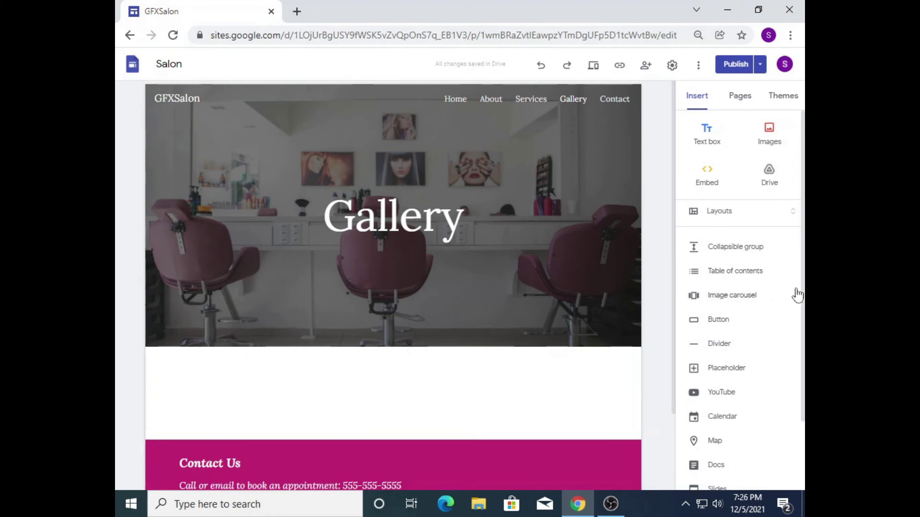
Step: Insert a three-image layout from Layouts and delete the stray four-image section
scroll(798, 294, down, 2)
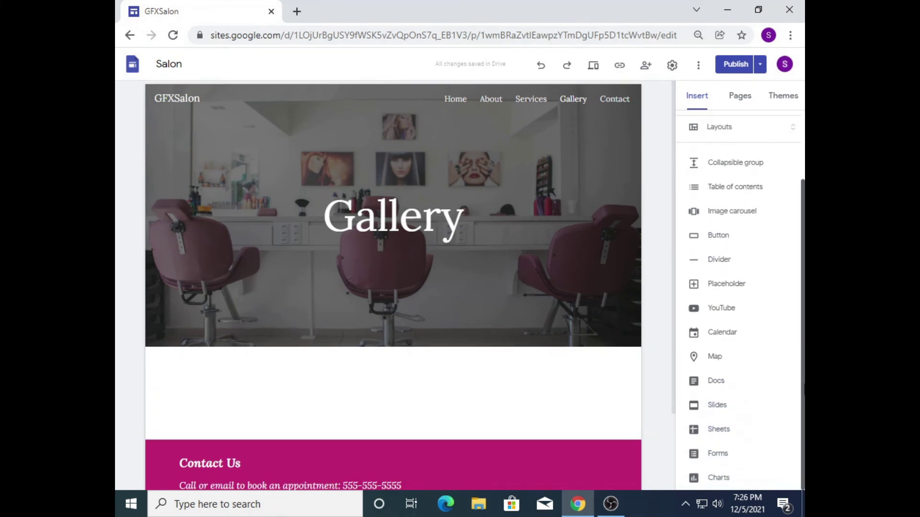
scroll(738, 287, up, 2)
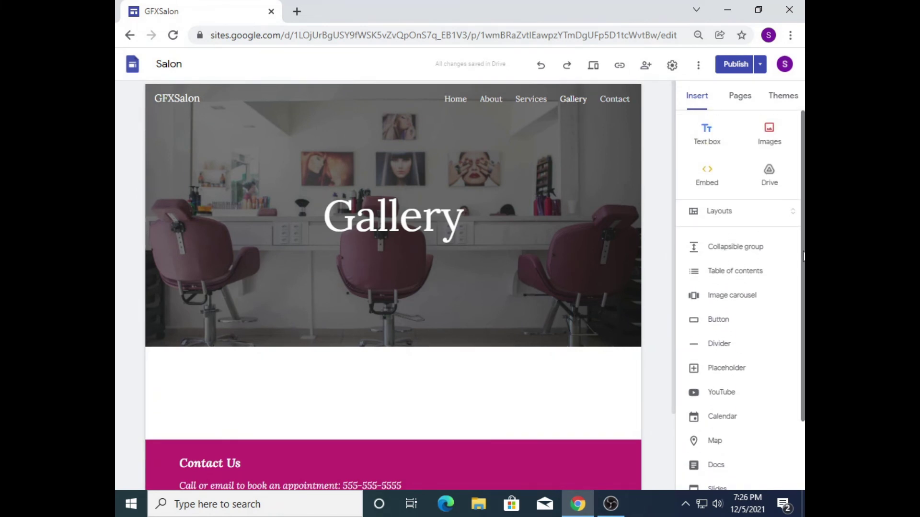
click(714, 211)
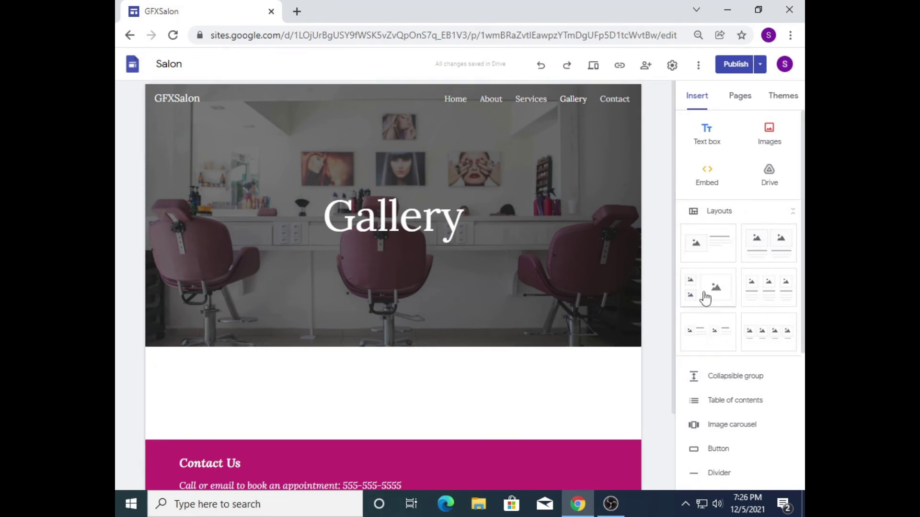
click(761, 332)
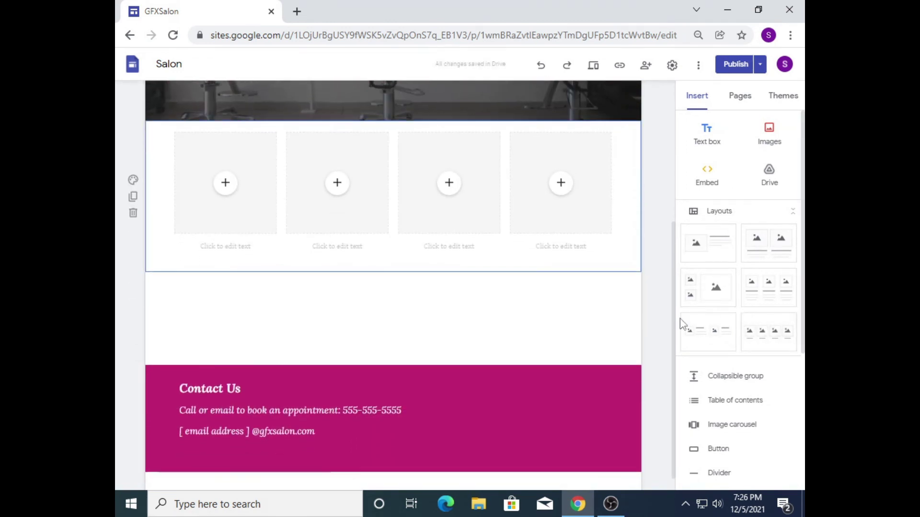
click(774, 300)
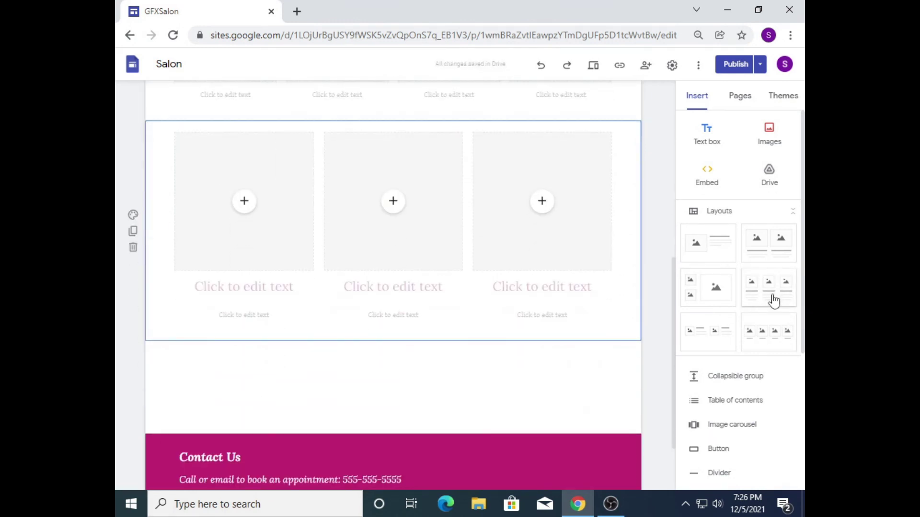
drag(674, 308, 671, 225)
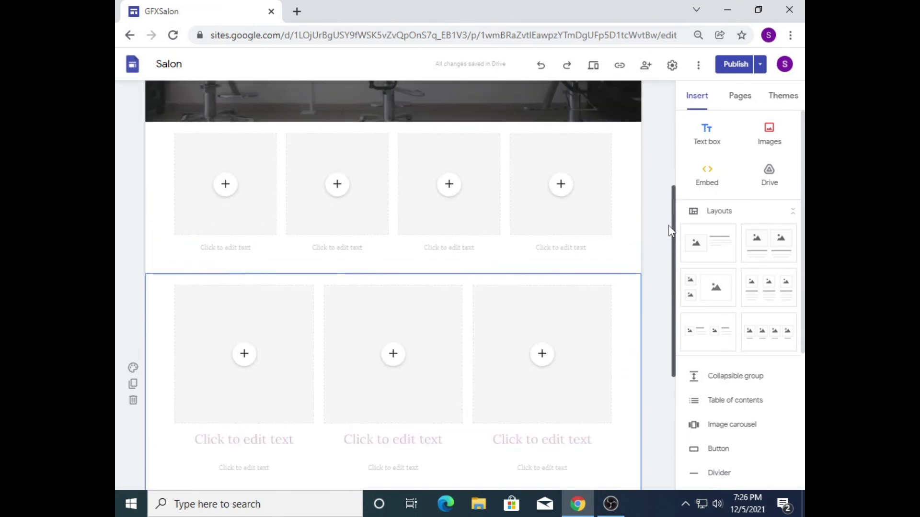
click(132, 226)
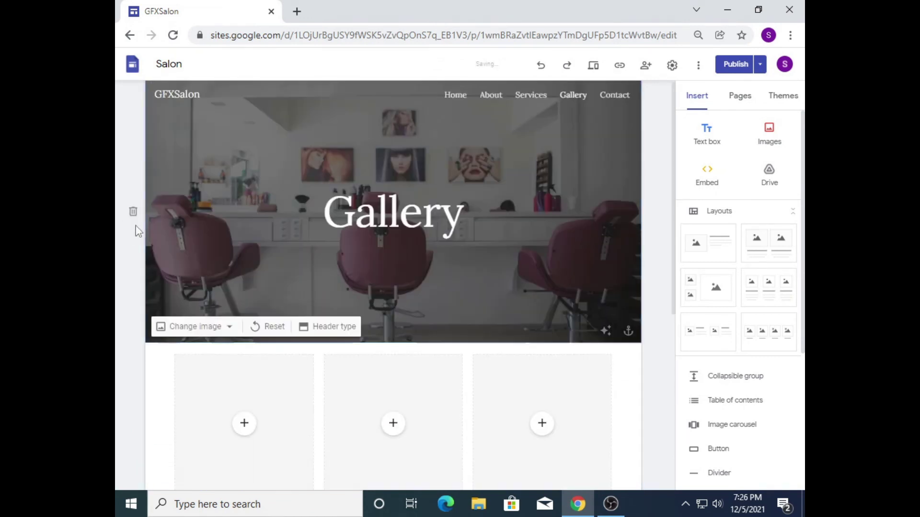
Step: Add a two-small, one-large image layout below the three-image section
drag(671, 308, 664, 394)
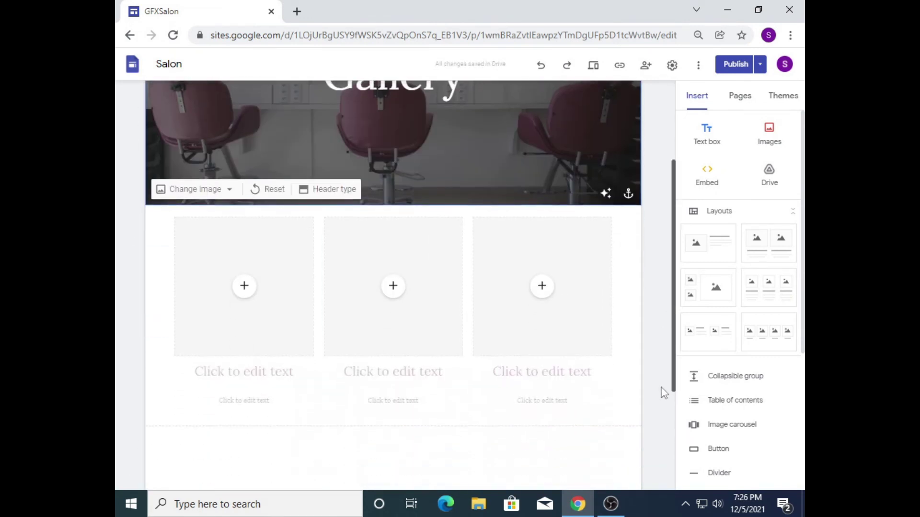
click(609, 369)
click(629, 378)
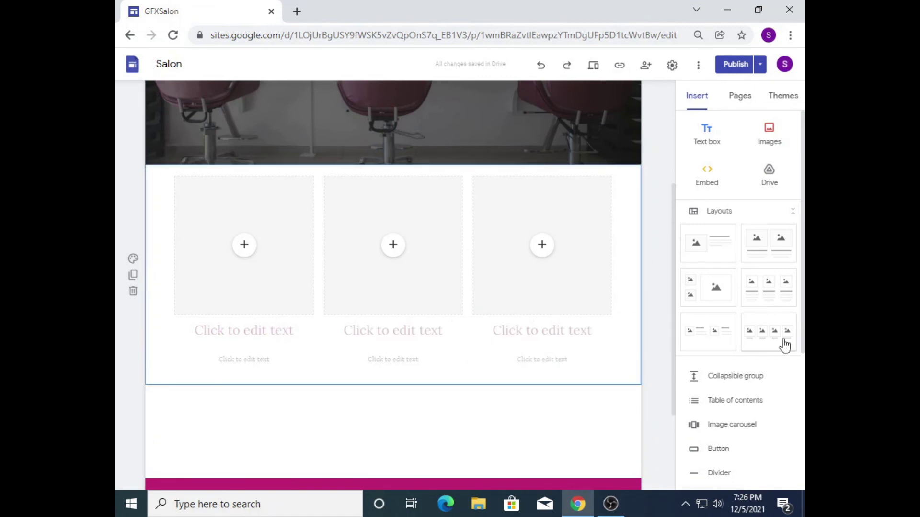
click(712, 287)
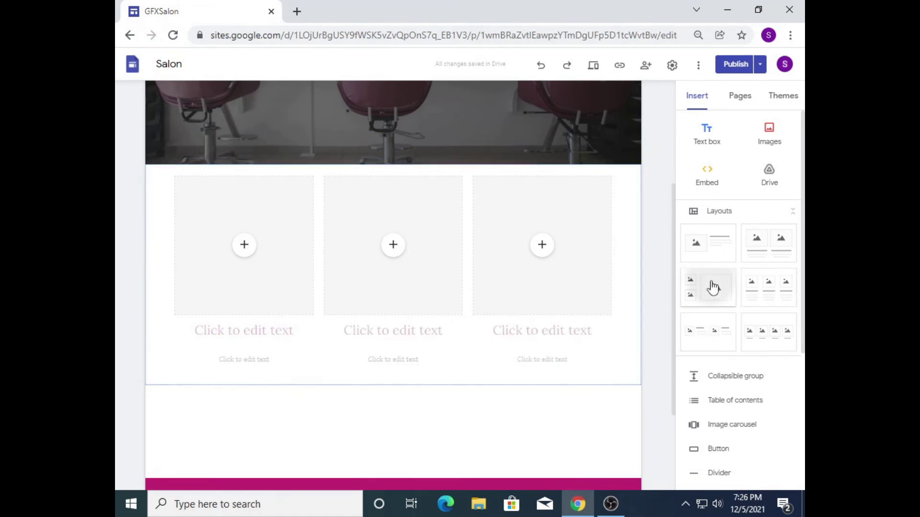
drag(672, 381, 670, 220)
scroll(657, 214, up, 1)
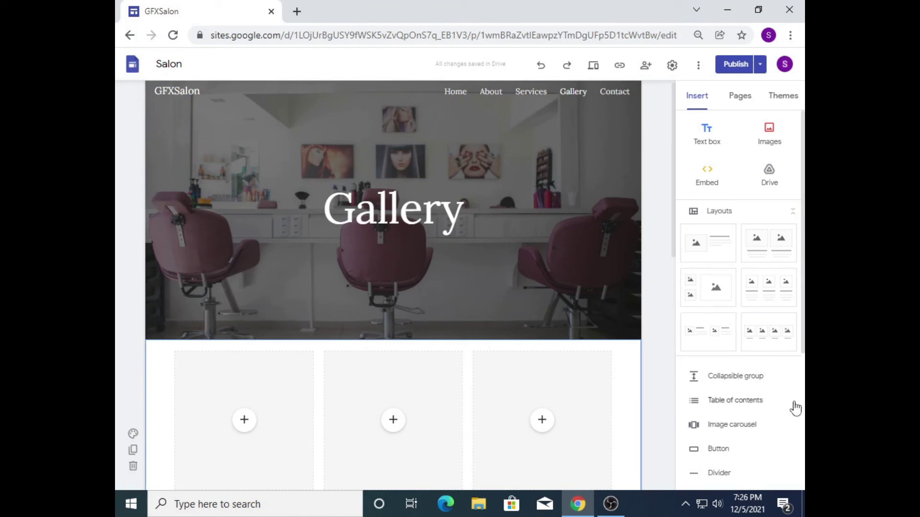
scroll(790, 356, down, 3)
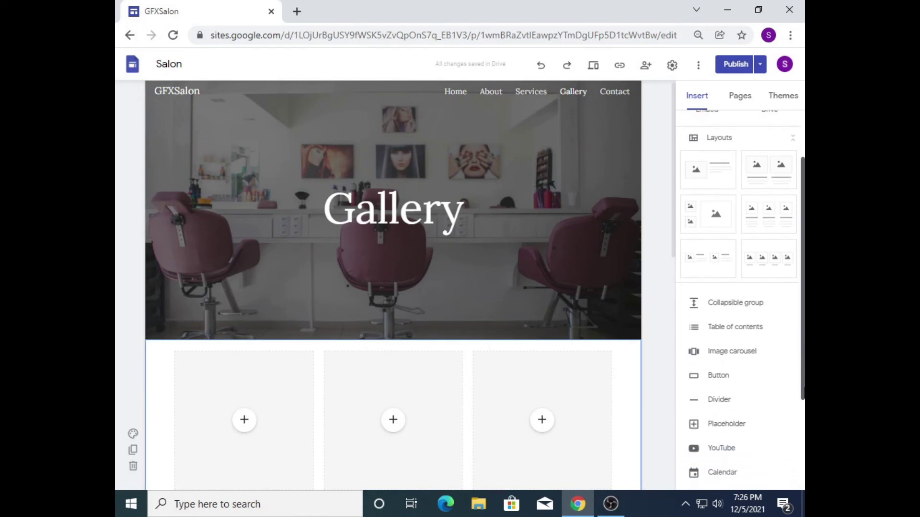
scroll(740, 295, down, 2)
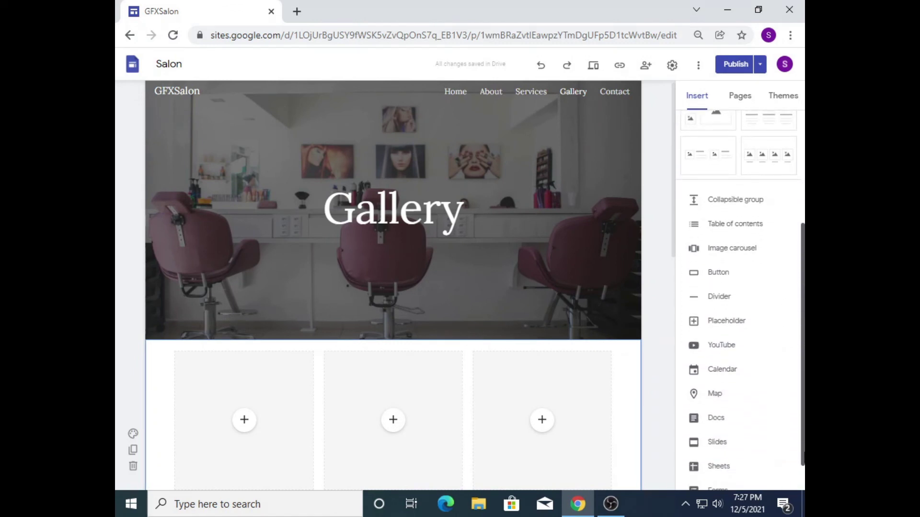
scroll(740, 295, up, 5)
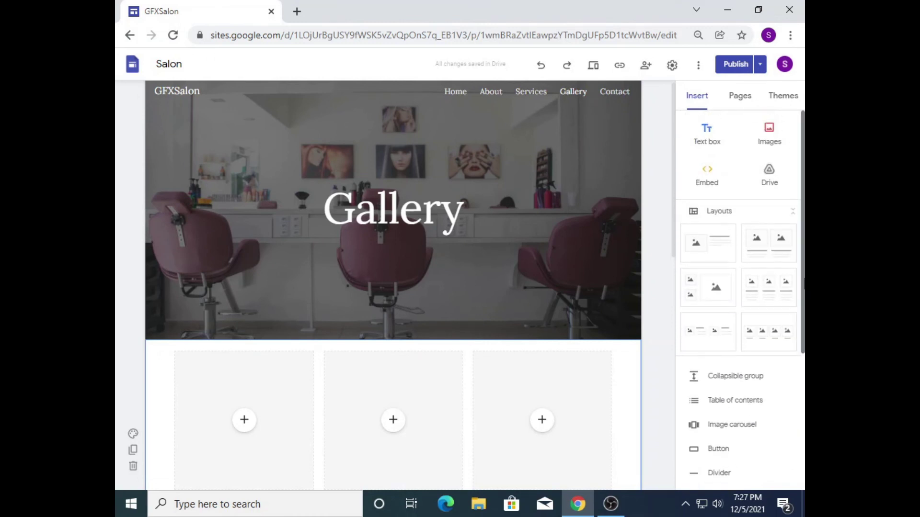
Step: Add a text box above the images reading 'Gallery' in Title style, centered
click(706, 131)
click(626, 155)
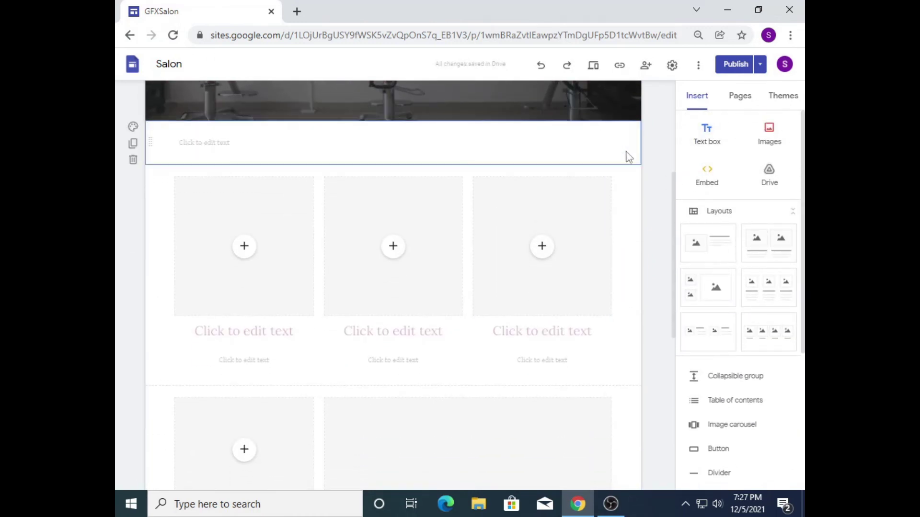
click(298, 144)
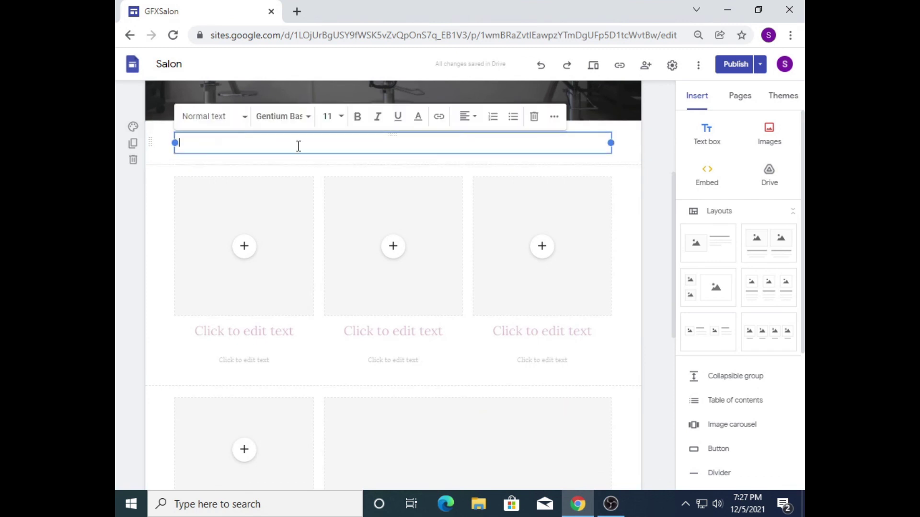
click(242, 117)
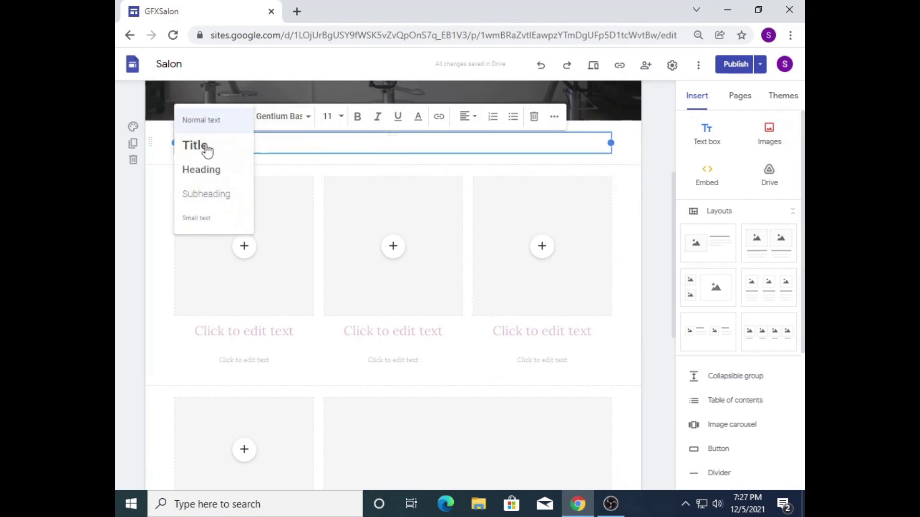
click(207, 150)
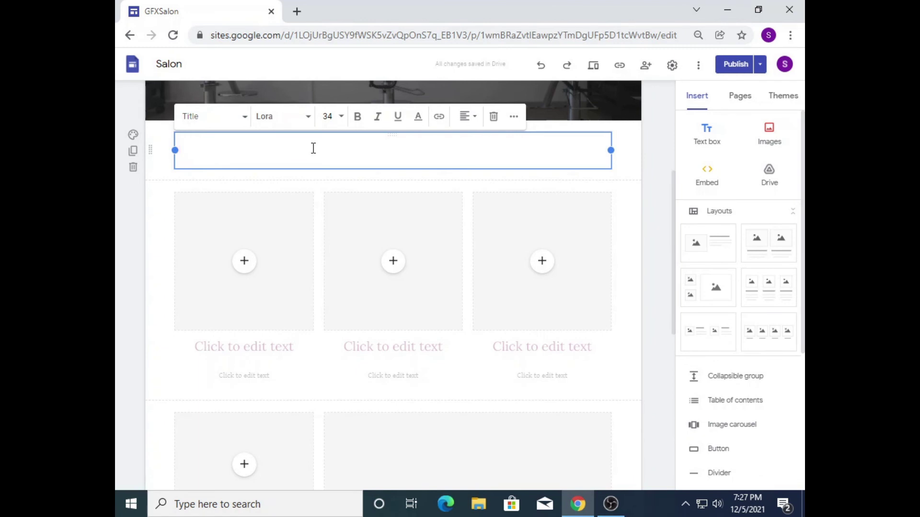
text(Gallery)
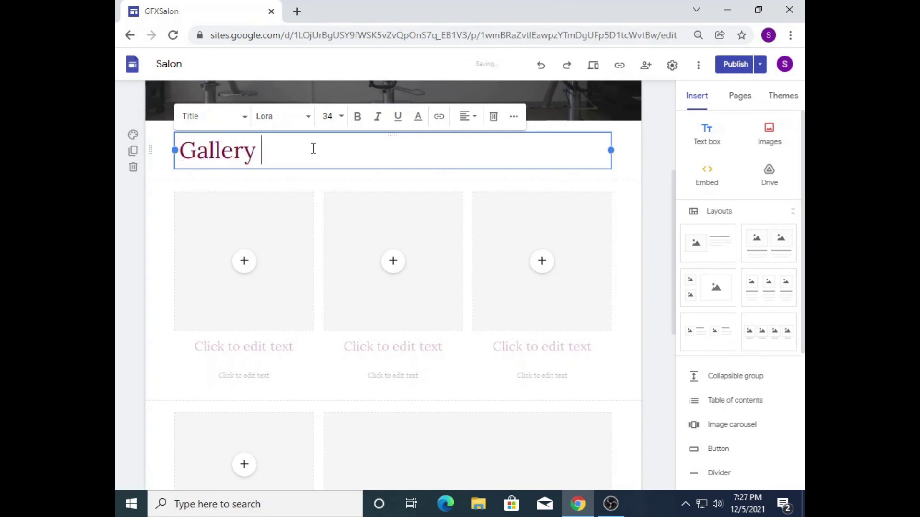
key(ctrl+a)
click(464, 118)
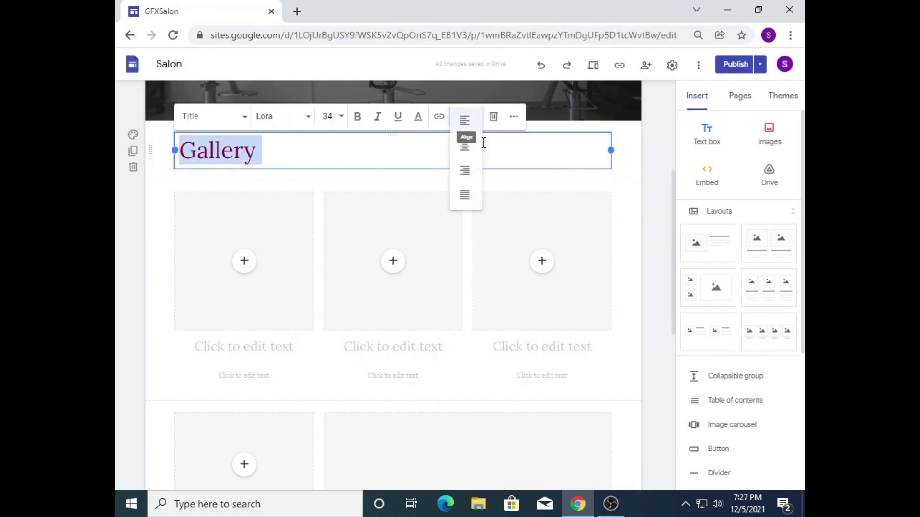
click(462, 171)
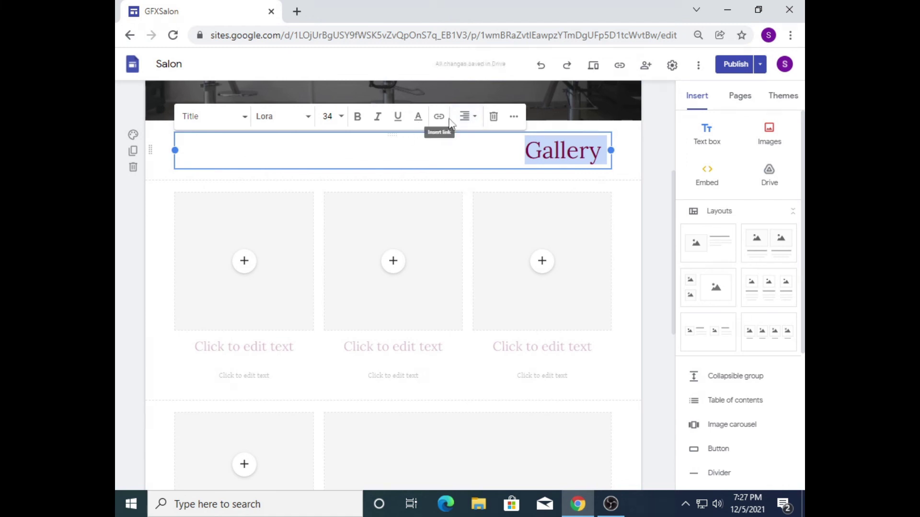
click(474, 121)
click(464, 147)
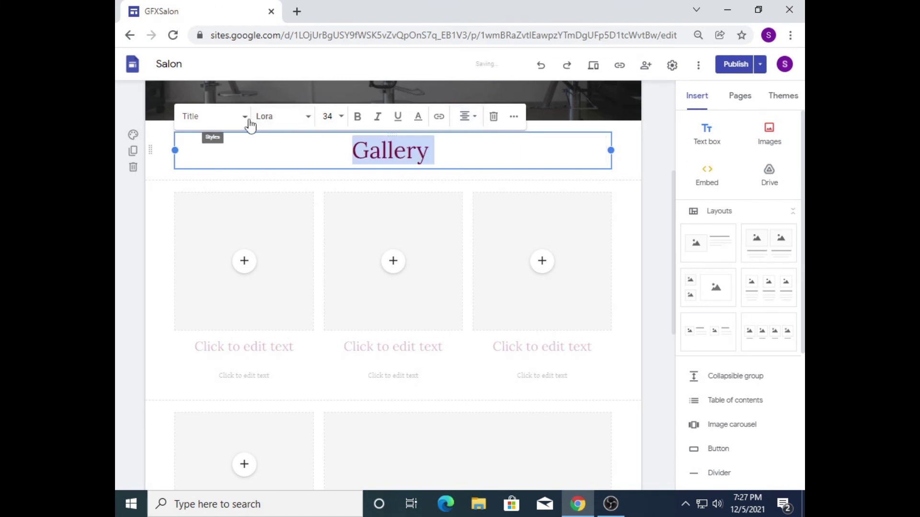
Step: Give the Gallery title section a magenta Style 3 background
click(527, 164)
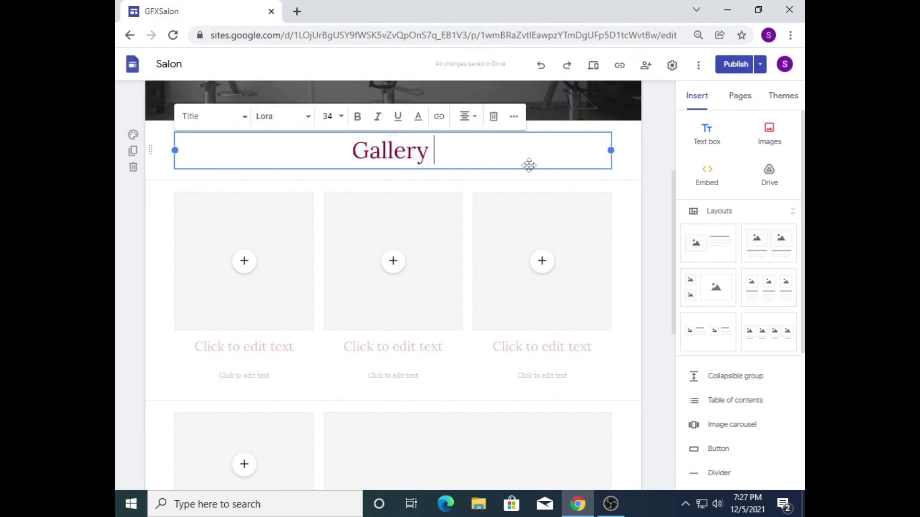
click(635, 174)
click(128, 136)
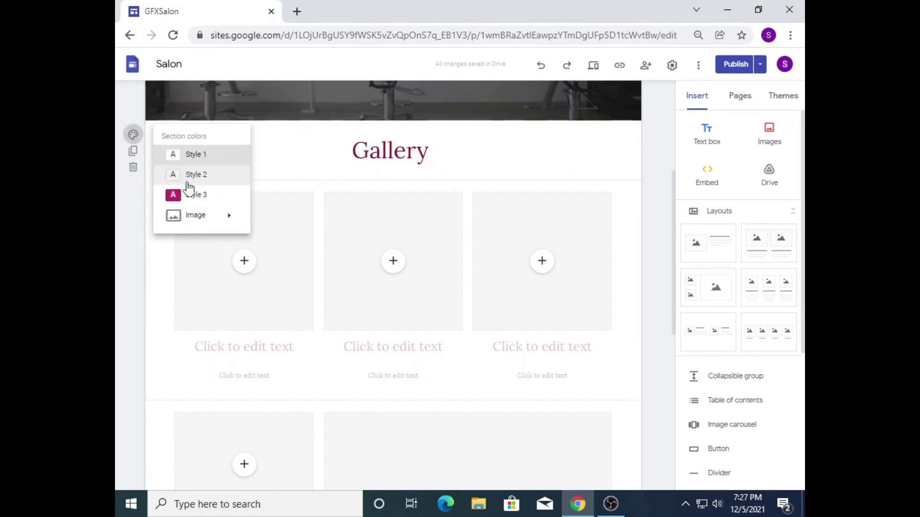
click(189, 193)
mouse_move(673, 242)
mouse_down()
mouse_move(665, 175)
mouse_move(674, 401)
mouse_move(656, 225)
mouse_move(658, 235)
mouse_up()
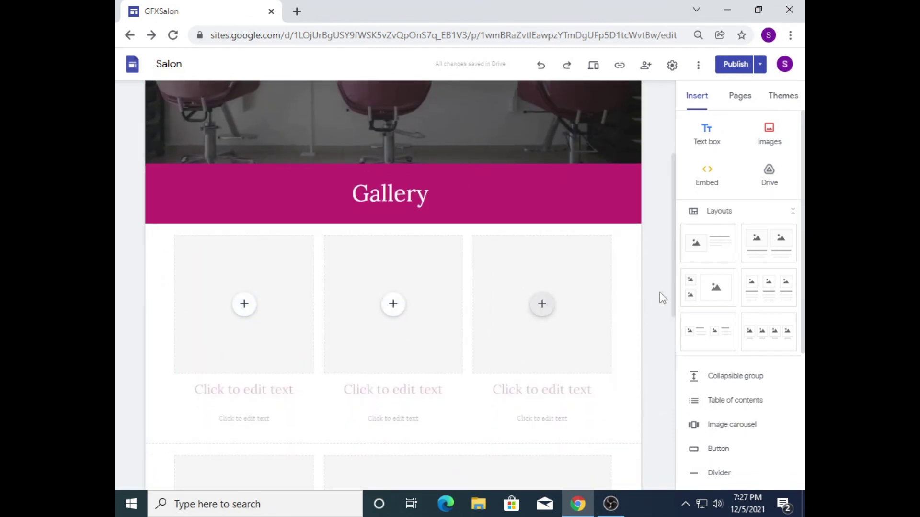
drag(674, 303, 669, 389)
drag(669, 383, 671, 227)
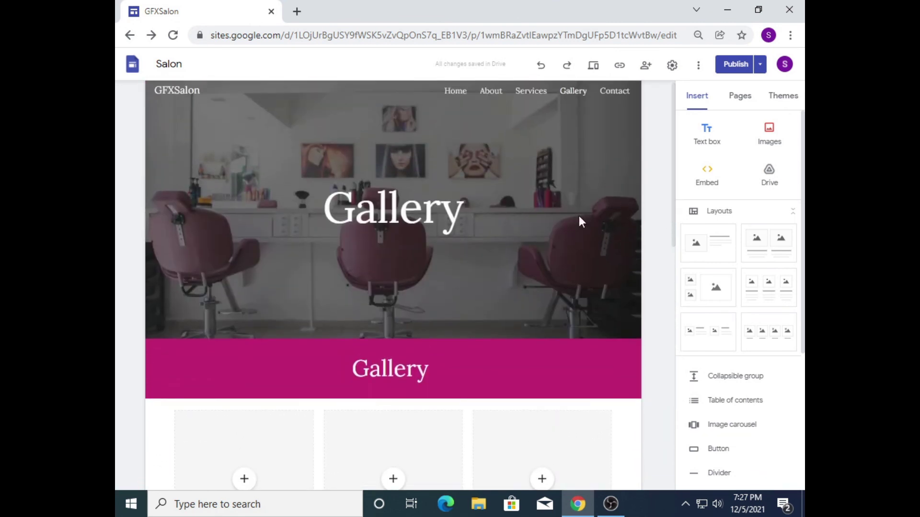
mouse_move(208, 196)
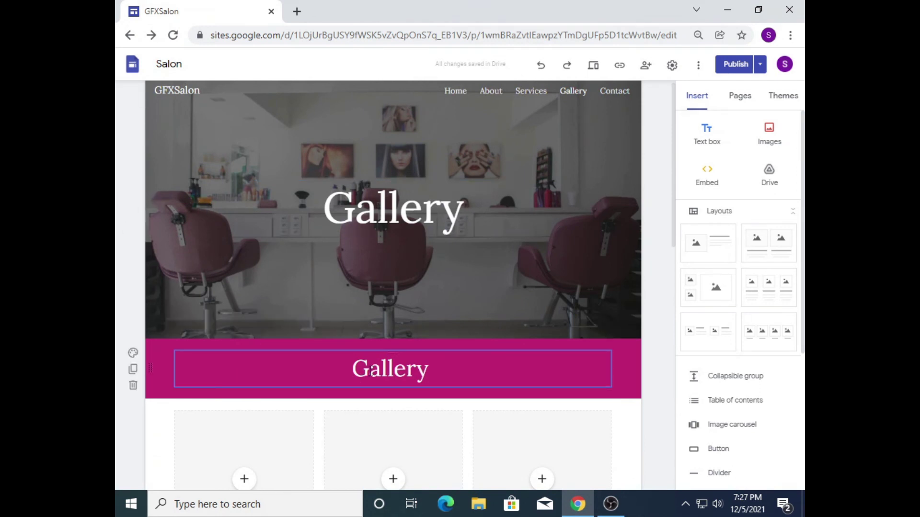
Step: Replace the title band's magenta with the blue bokeh stock image as its background
click(136, 354)
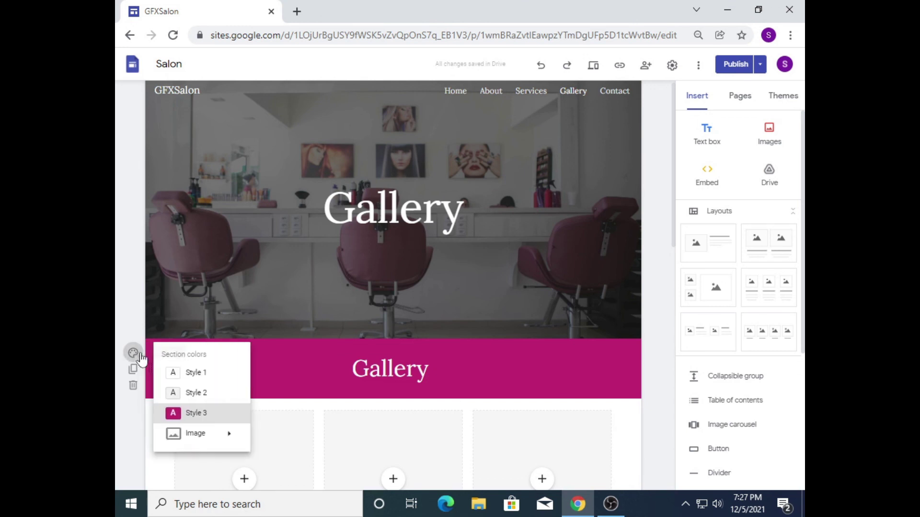
mouse_move(196, 442)
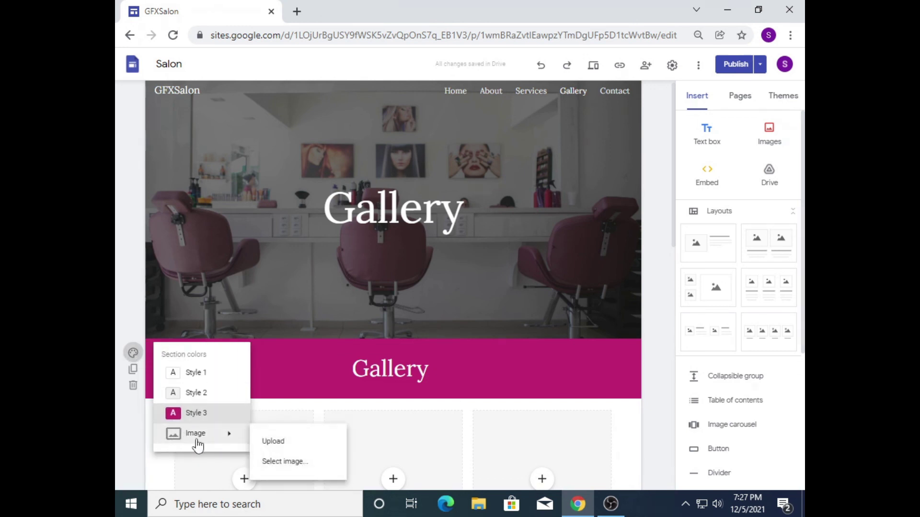
click(296, 462)
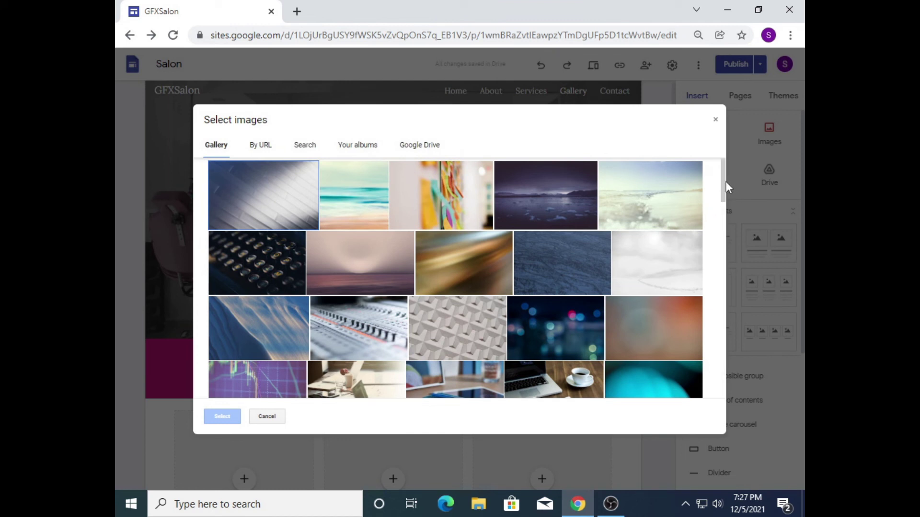
drag(722, 186, 720, 207)
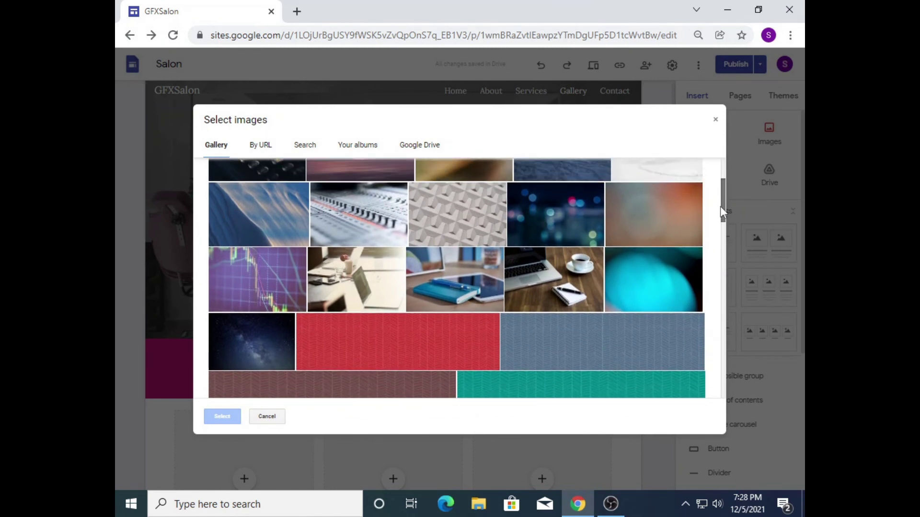
click(585, 227)
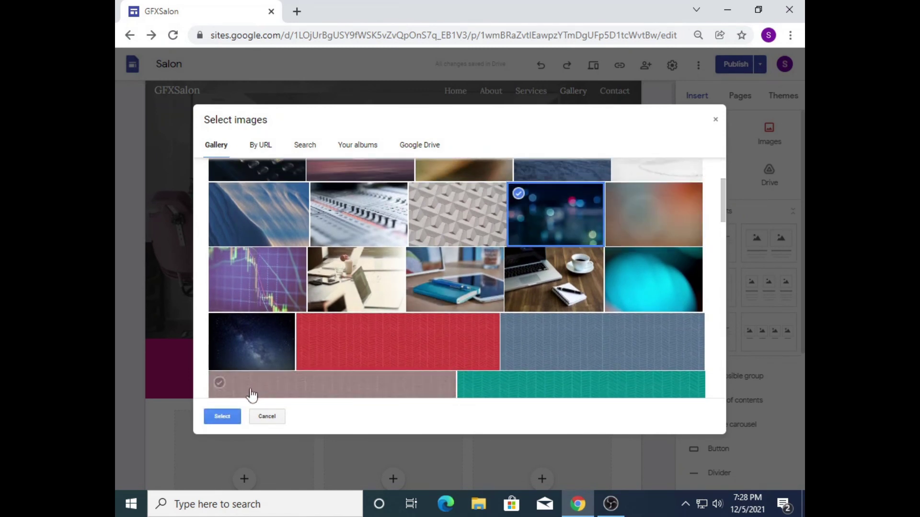
click(222, 417)
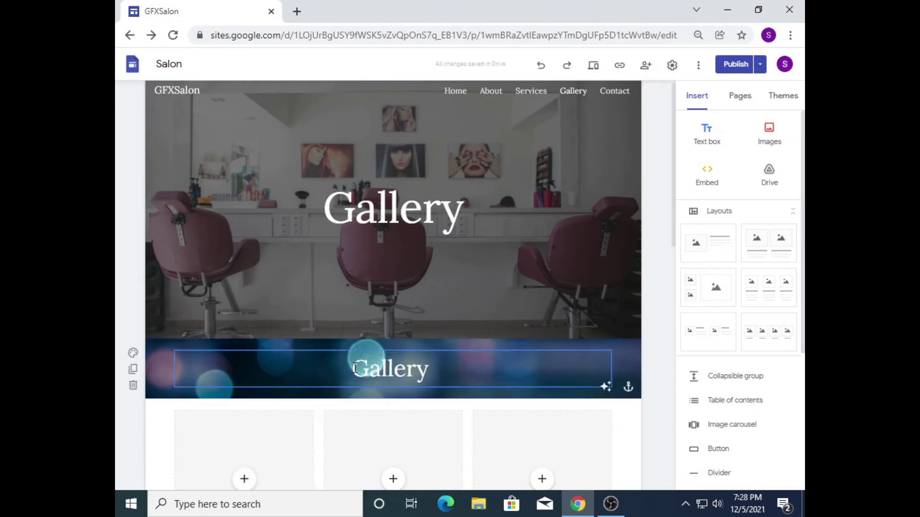
Step: Make the Gallery title bold at size 36 and try an orange text colour
drag(355, 368, 437, 375)
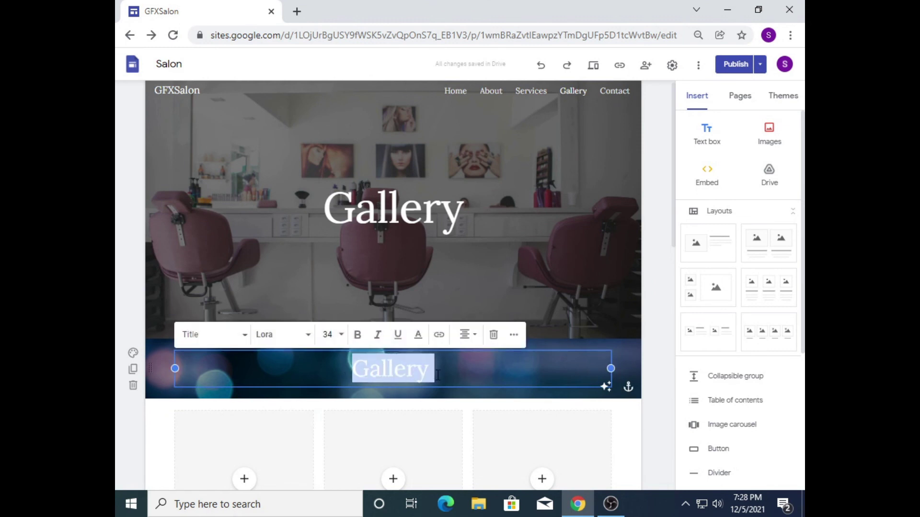
click(464, 337)
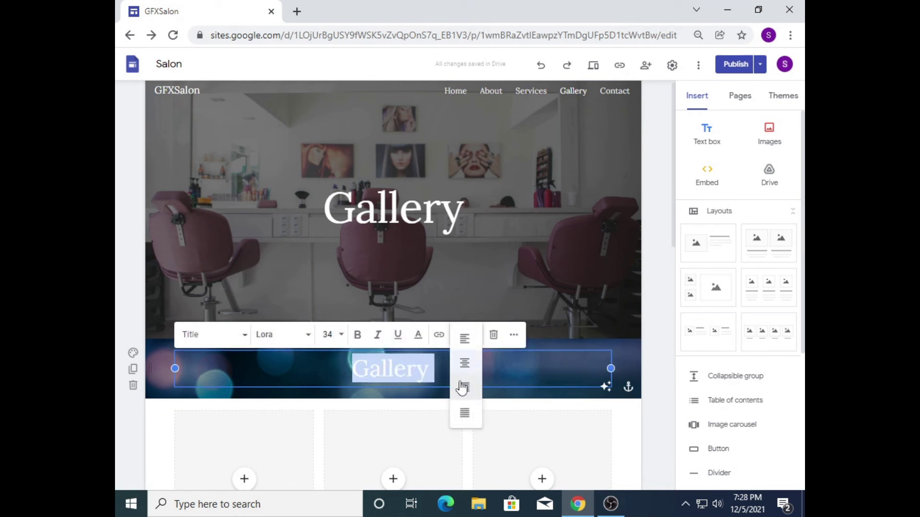
click(357, 334)
click(327, 334)
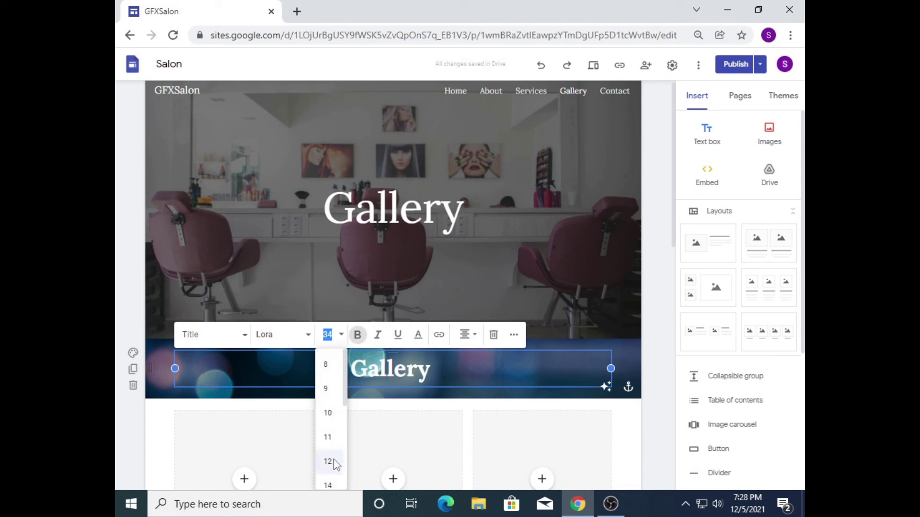
drag(344, 405, 348, 465)
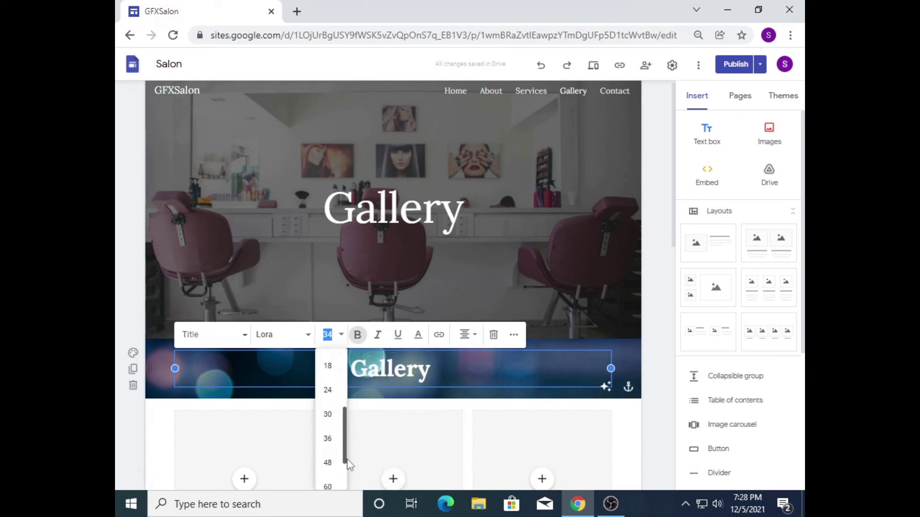
click(328, 438)
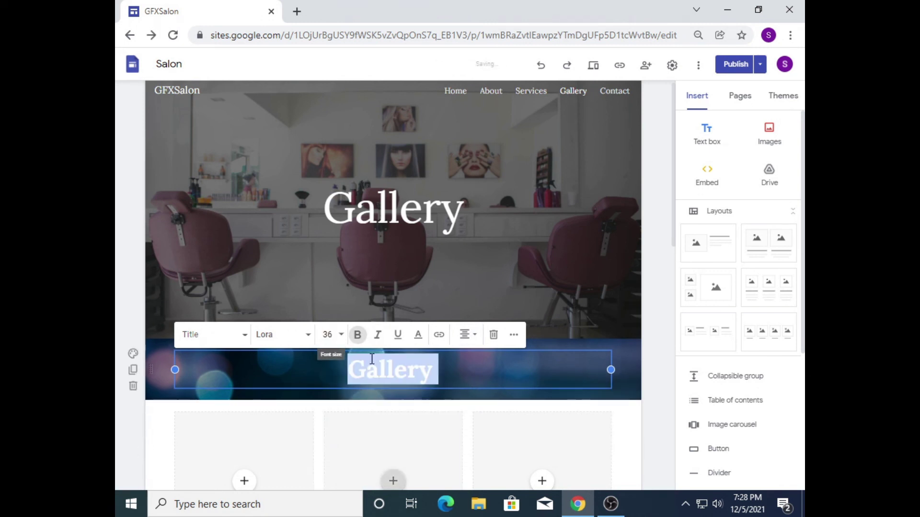
click(415, 337)
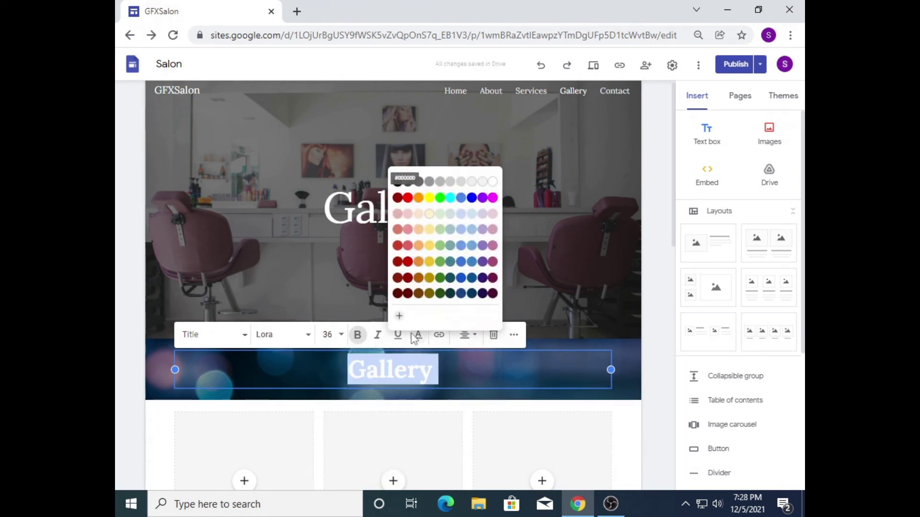
click(418, 198)
Step: Switch the band to a plain light-grey style and colour the Gallery title dark red
drag(439, 375, 338, 369)
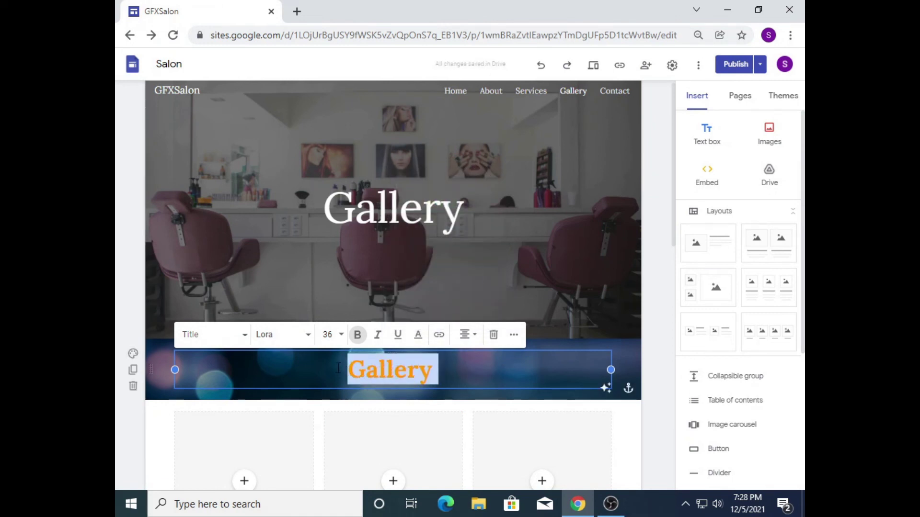
click(418, 335)
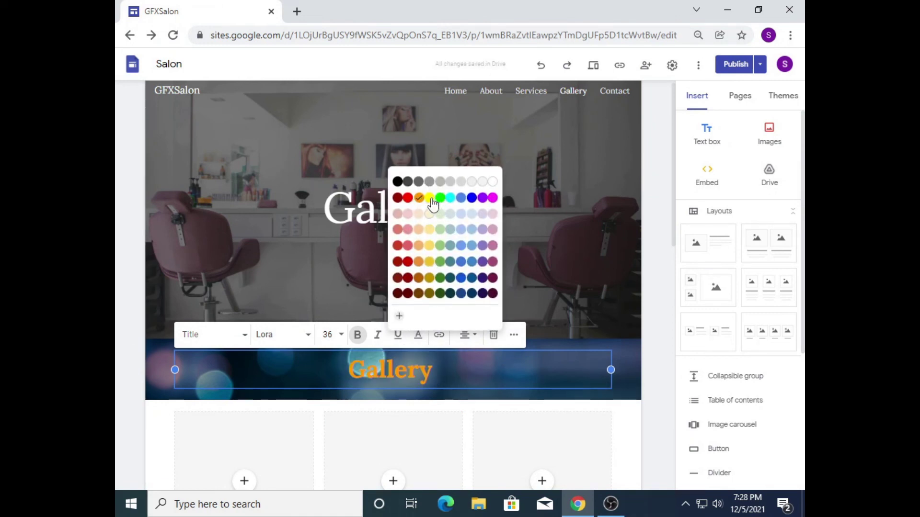
click(430, 199)
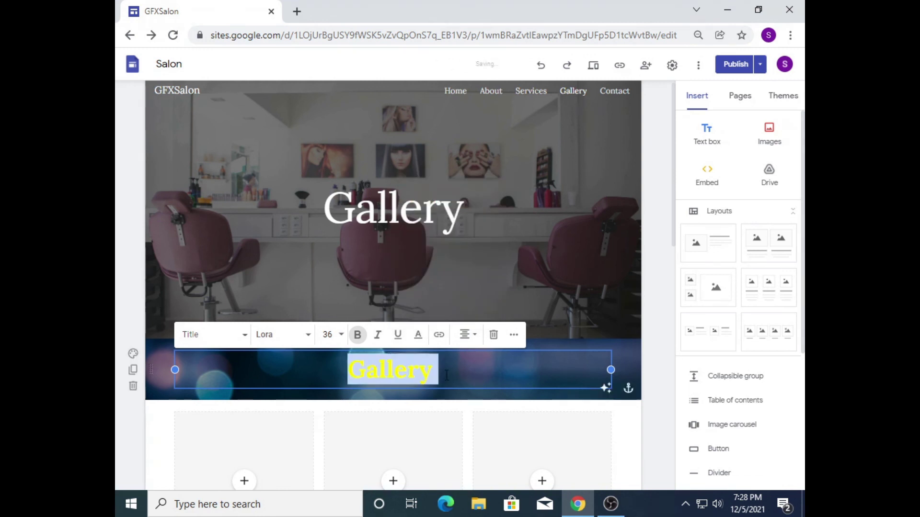
click(164, 405)
click(134, 355)
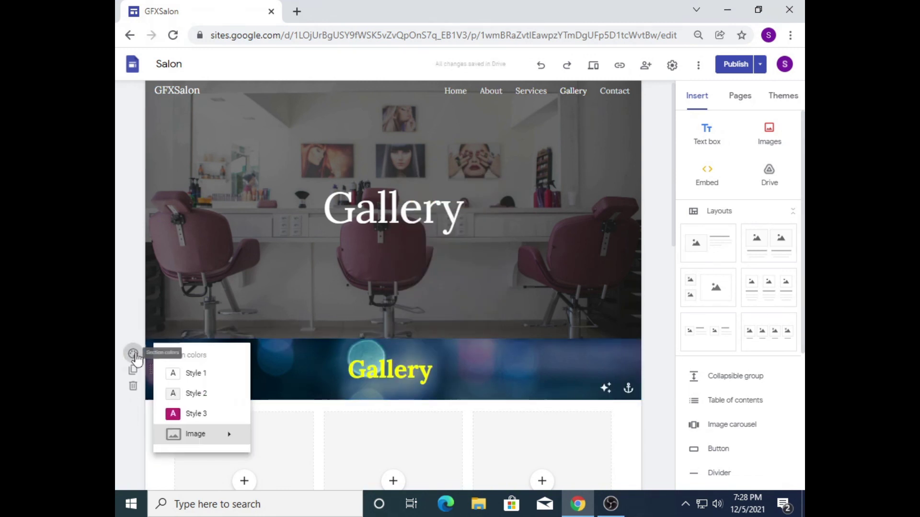
click(177, 391)
drag(459, 378, 354, 374)
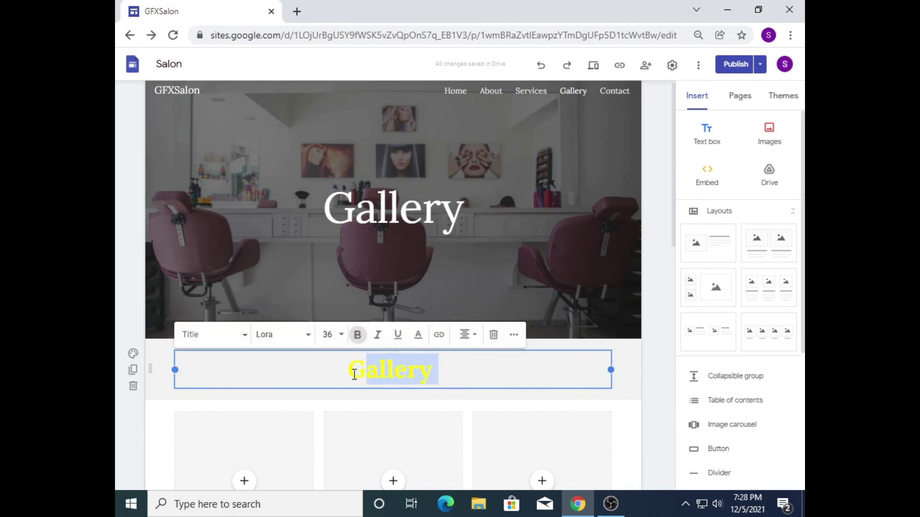
click(418, 335)
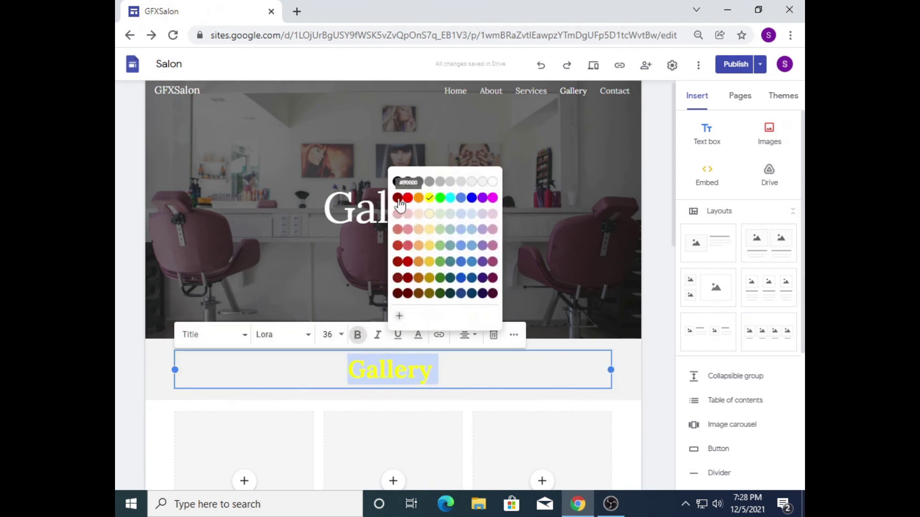
click(407, 293)
click(461, 368)
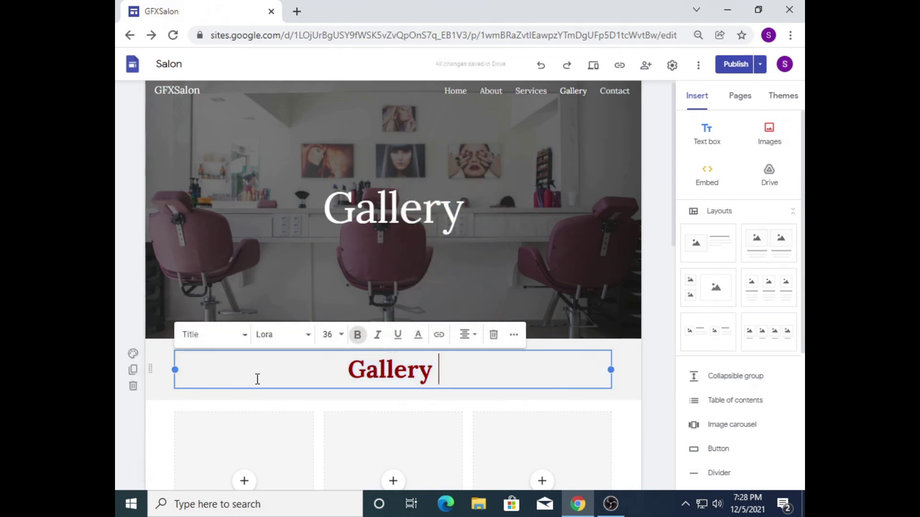
click(154, 390)
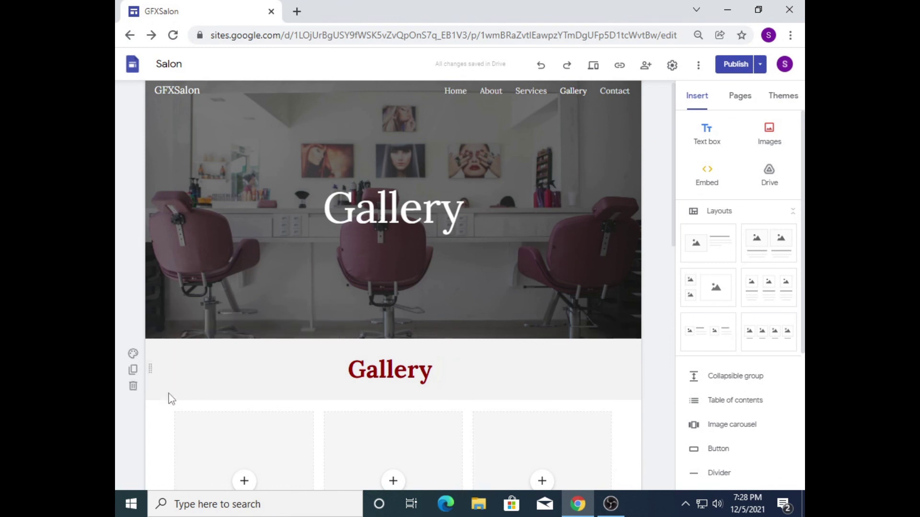
Step: Give the image section below the title a gold blurred stock-image background
click(166, 421)
click(134, 435)
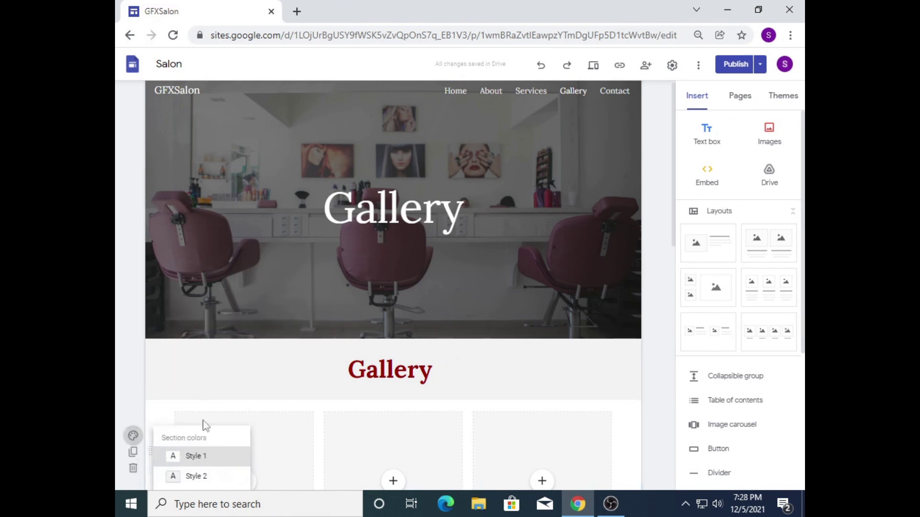
drag(679, 233, 461, 300)
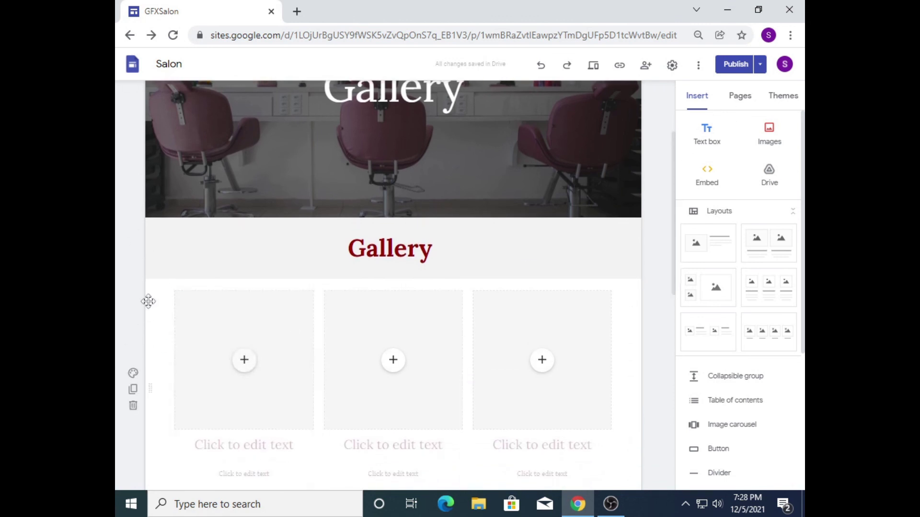
click(133, 373)
mouse_move(200, 454)
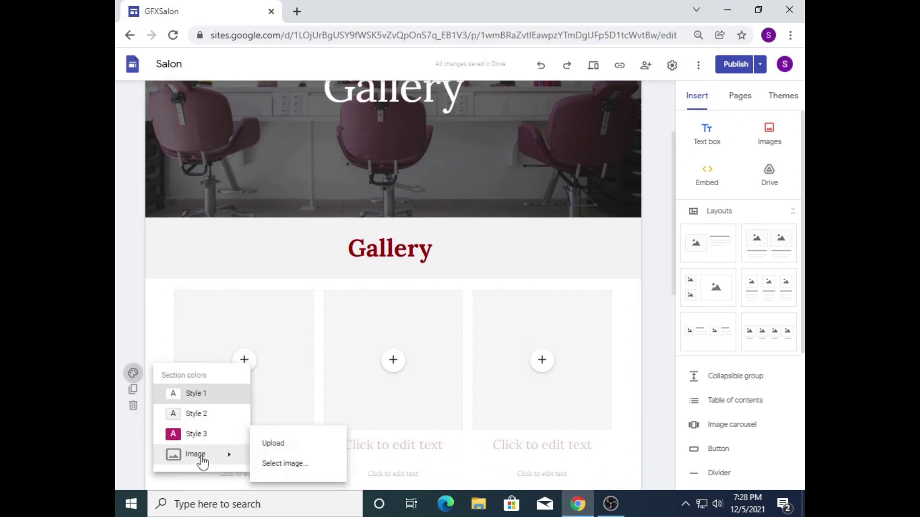
click(297, 467)
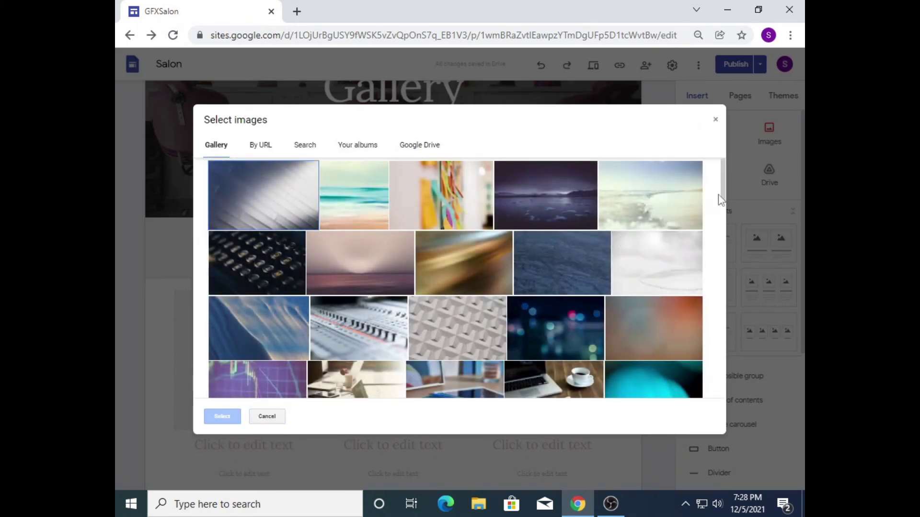
mouse_move(723, 193)
mouse_down()
mouse_move(725, 378)
mouse_move(717, 182)
mouse_up()
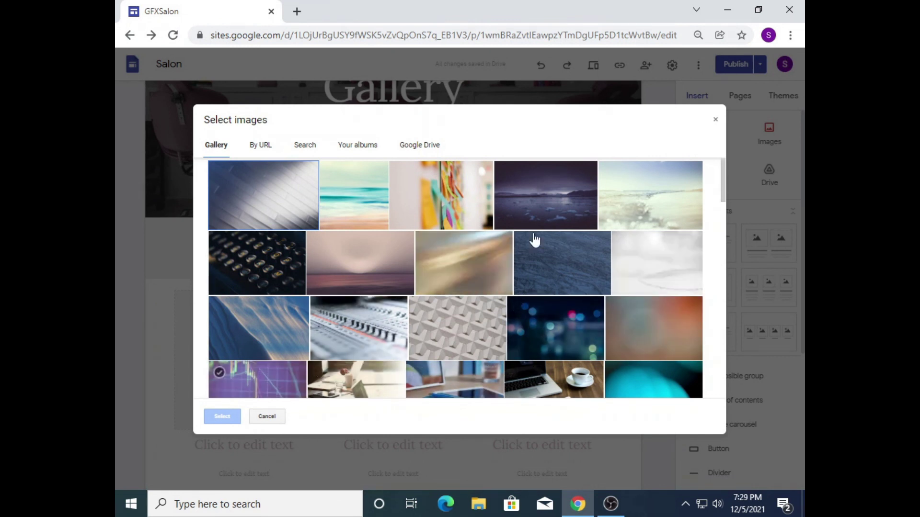
click(680, 272)
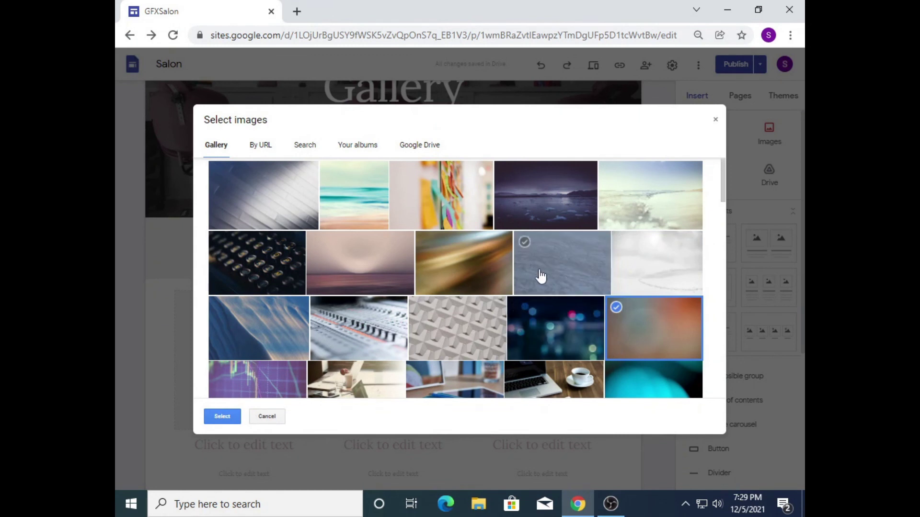
click(445, 287)
click(221, 416)
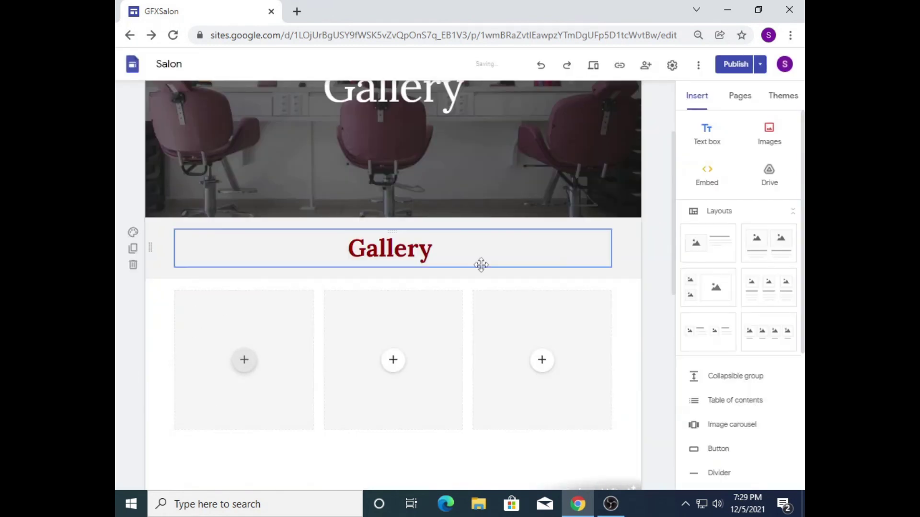
Step: Replace the image section's photo background with a plain white style
scroll(675, 306, down, 1)
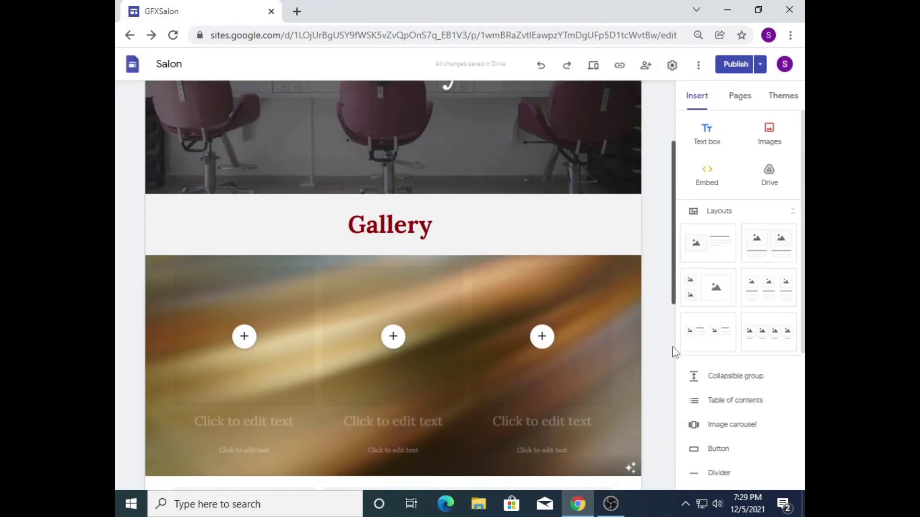
scroll(277, 358, down, 2)
click(277, 357)
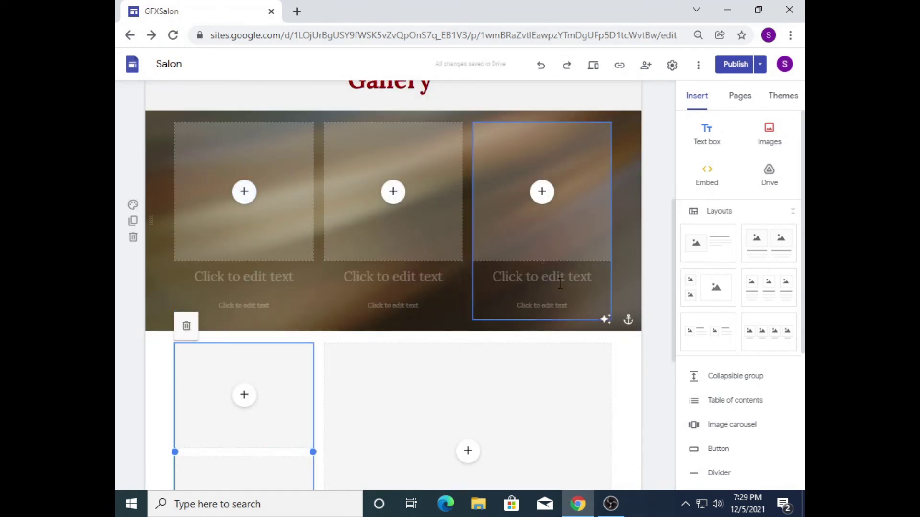
drag(675, 293, 677, 235)
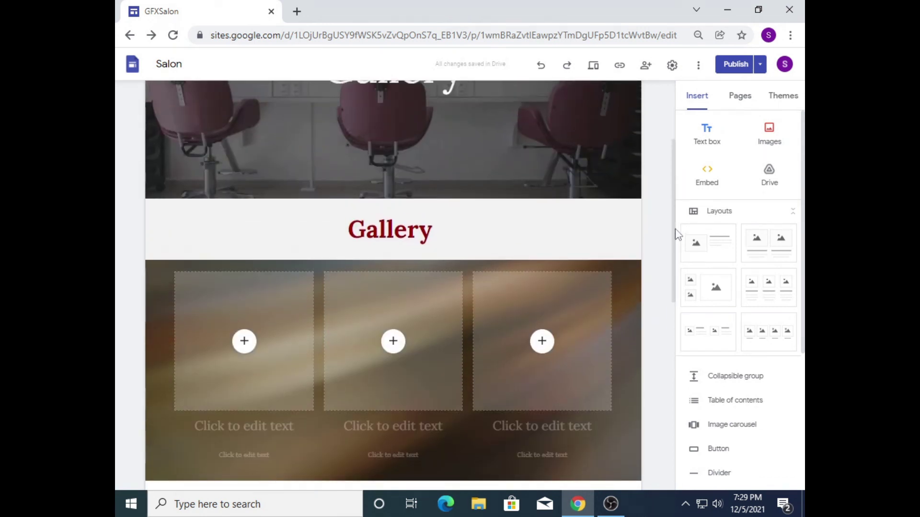
click(132, 354)
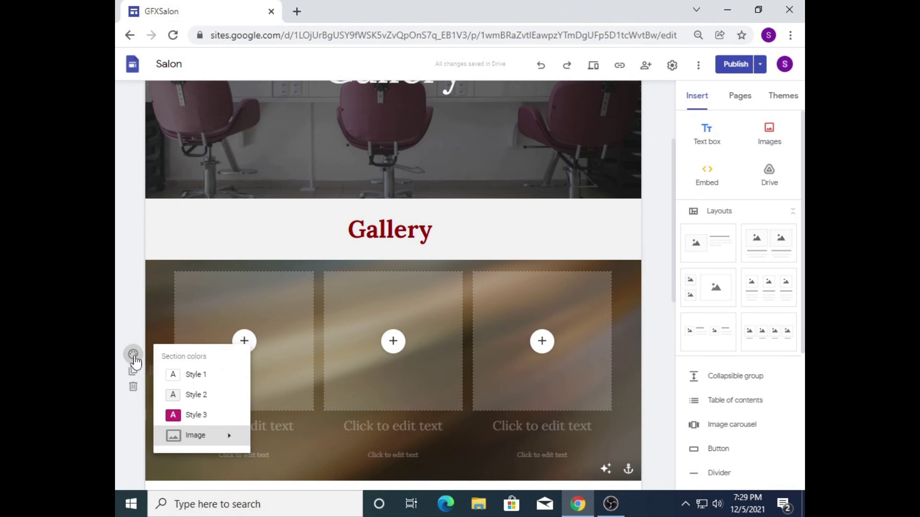
click(199, 377)
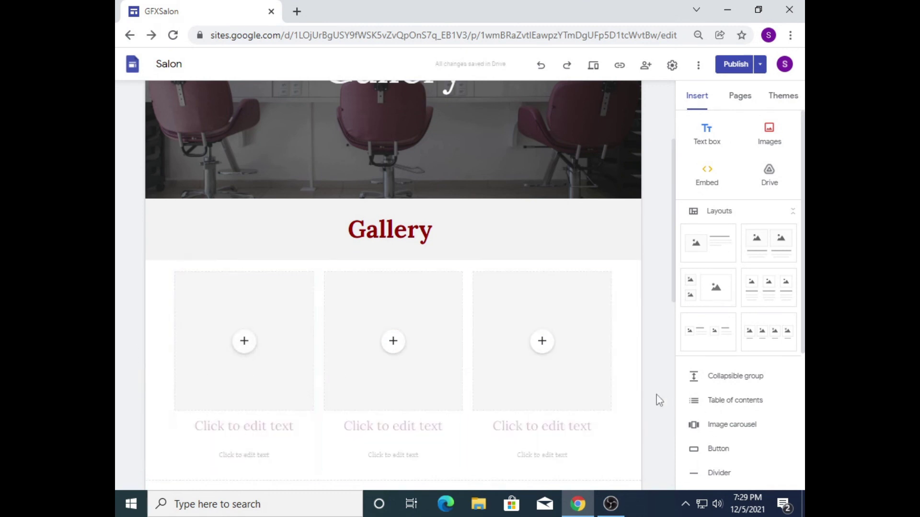
Step: Check the Home and About pages, then review changes and publish the site with Gallery
click(741, 98)
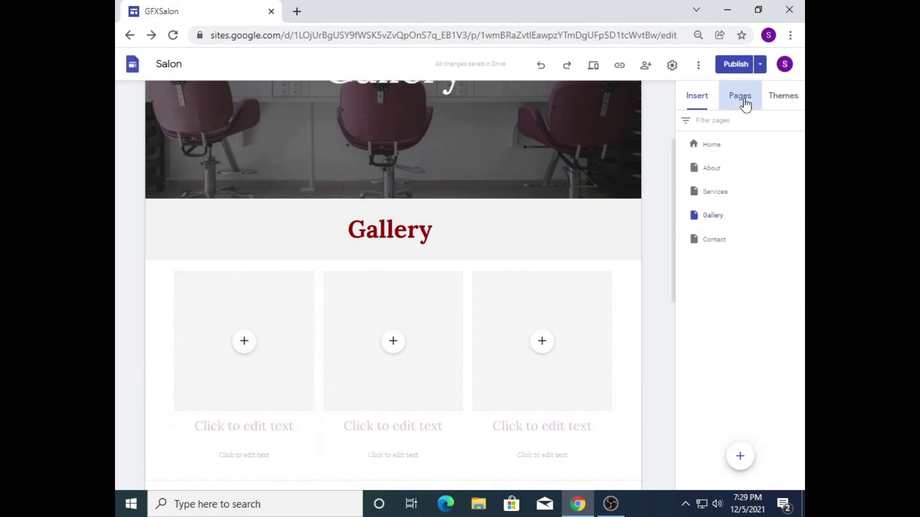
click(714, 145)
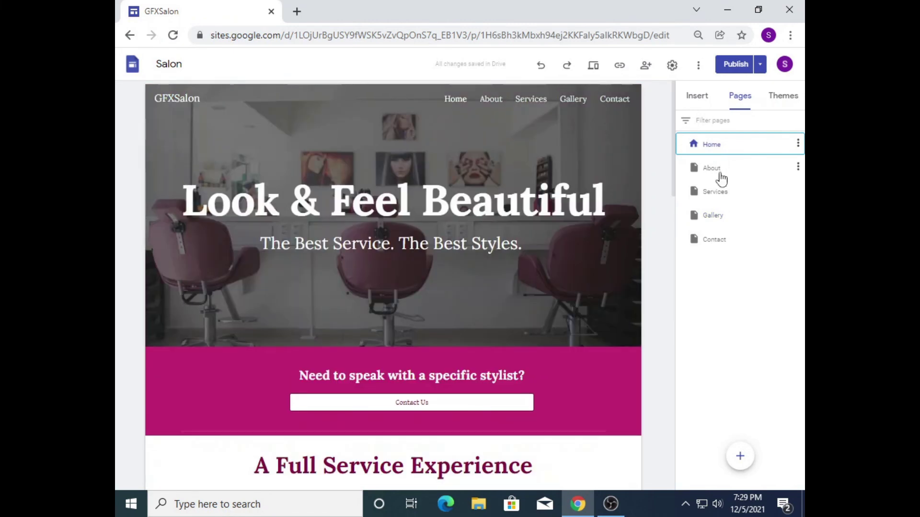
click(720, 176)
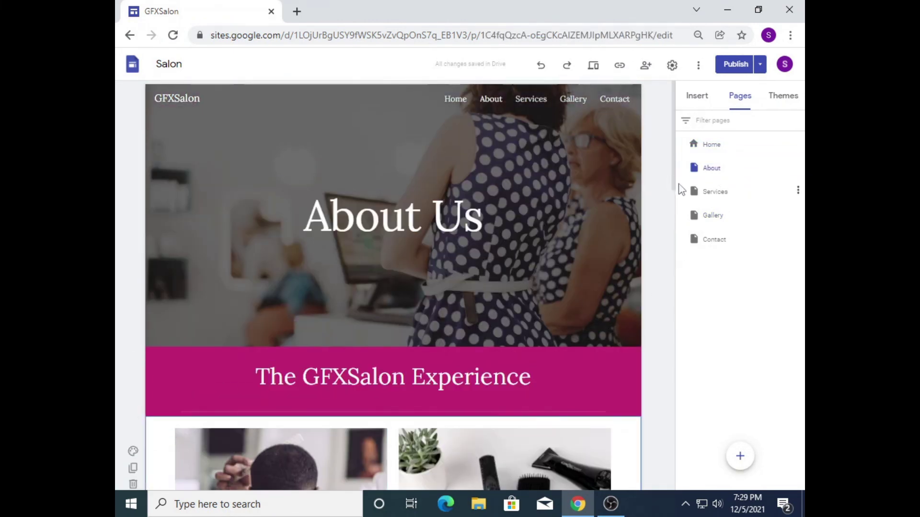
mouse_move(676, 192)
mouse_down()
mouse_move(682, 302)
mouse_move(672, 177)
mouse_up()
click(710, 147)
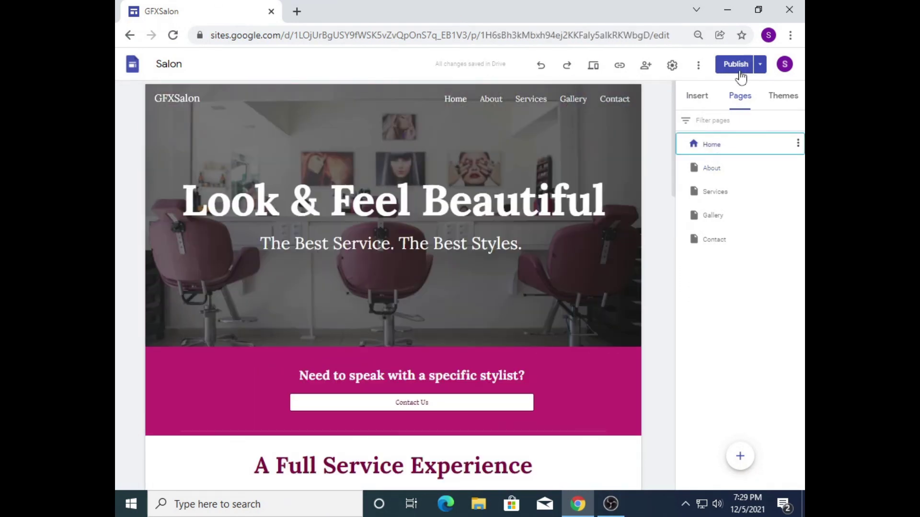
click(733, 63)
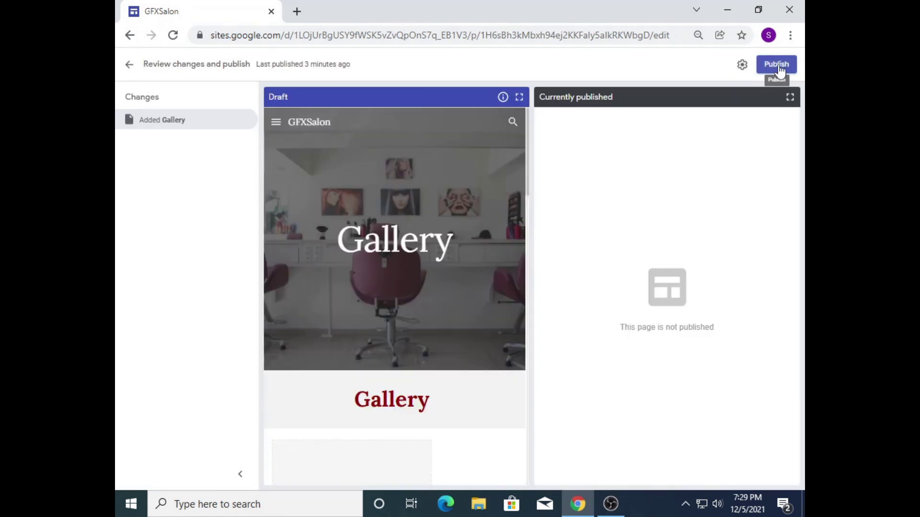
click(778, 66)
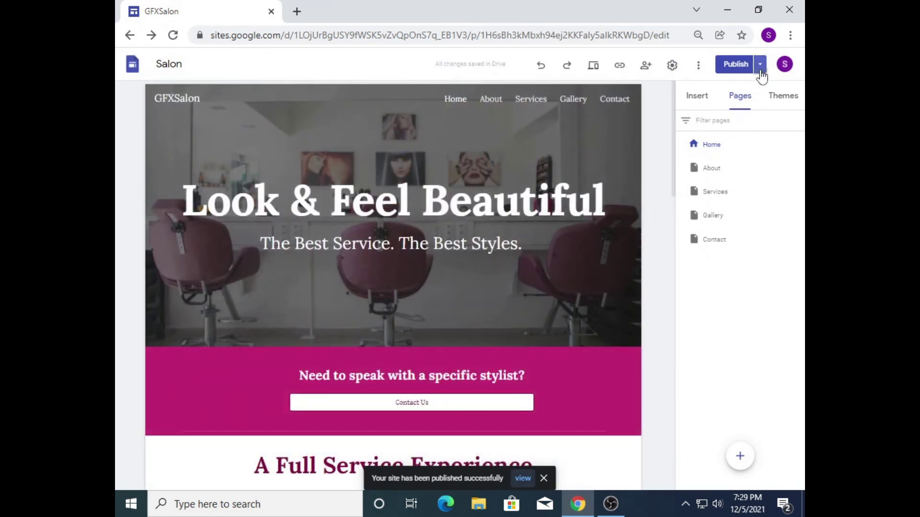
click(759, 65)
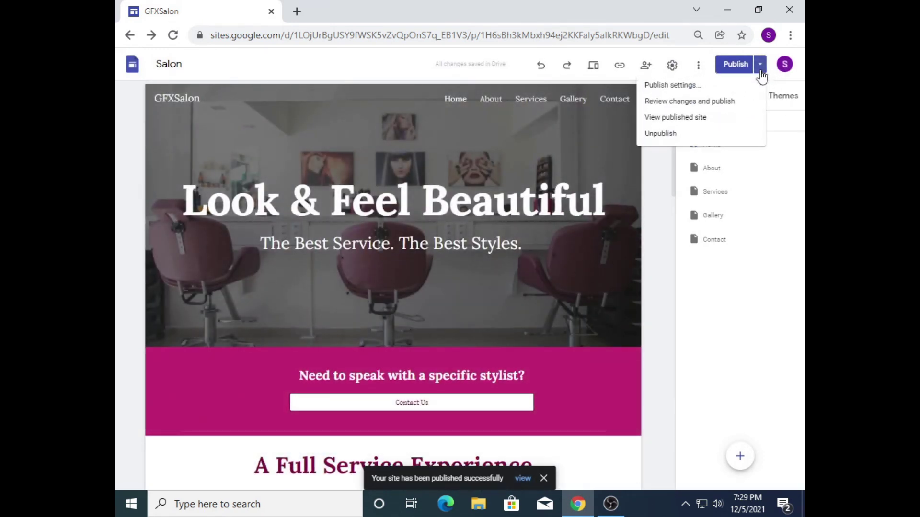
Step: View the published site, browse the live Gallery page, then return to the editor
click(690, 121)
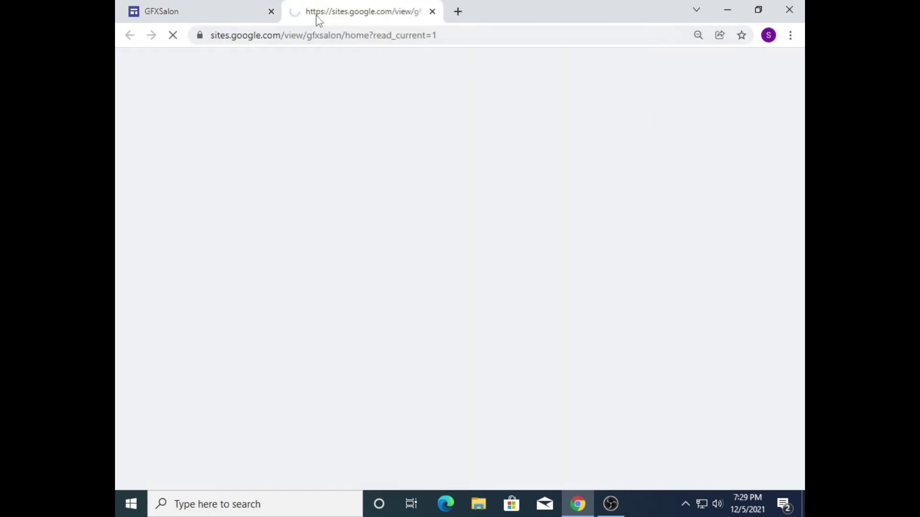
scroll(460, 282, down, 8)
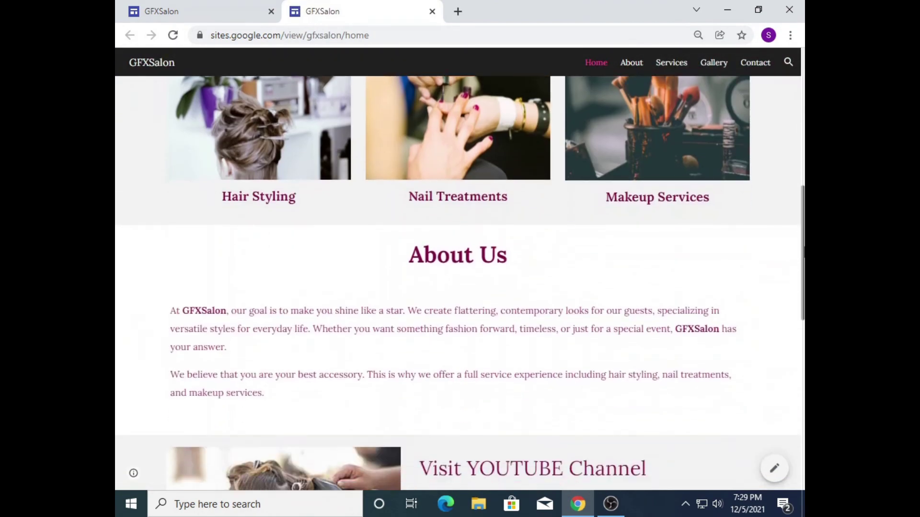
drag(804, 246, 804, 86)
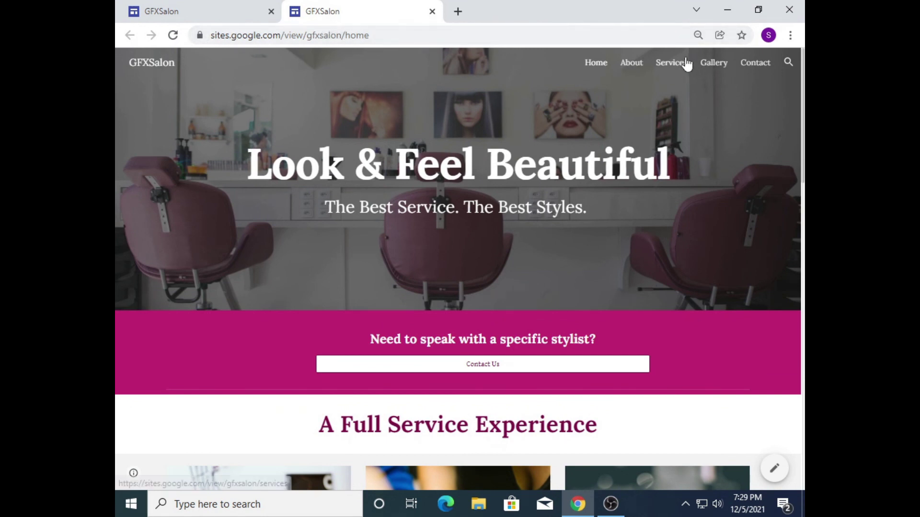
click(710, 68)
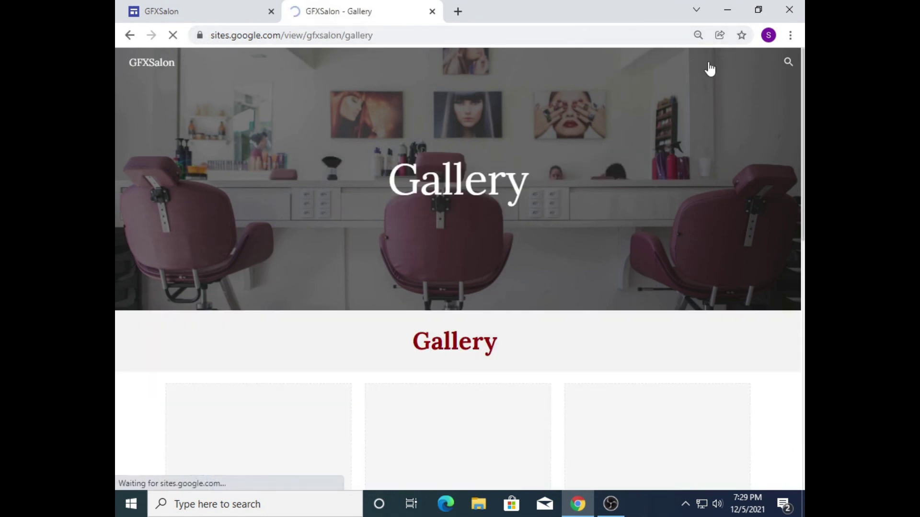
scroll(457, 269, down, 5)
scroll(457, 282, down, 5)
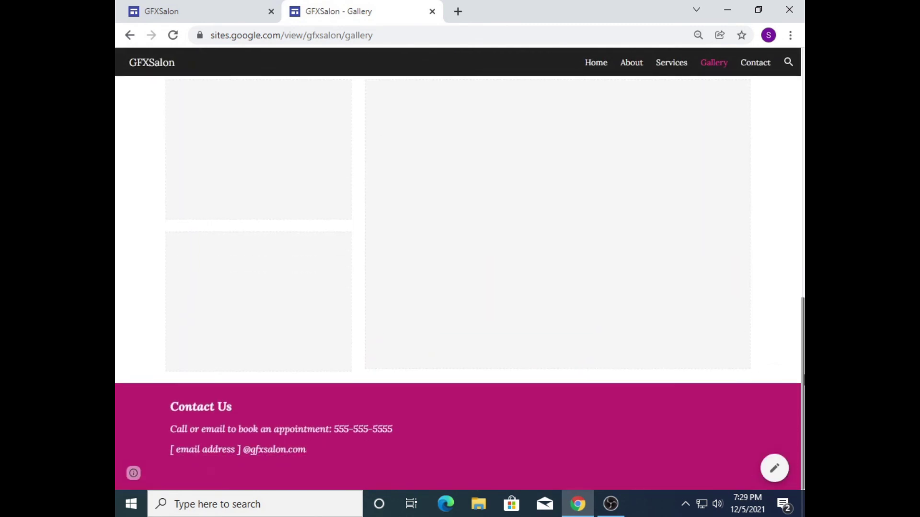
scroll(457, 283, up, 10)
drag(803, 115, 804, 76)
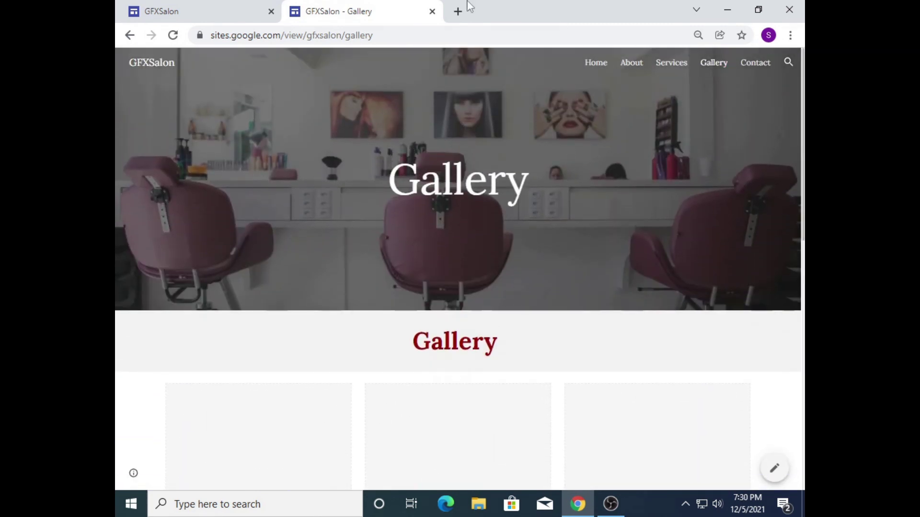
click(600, 62)
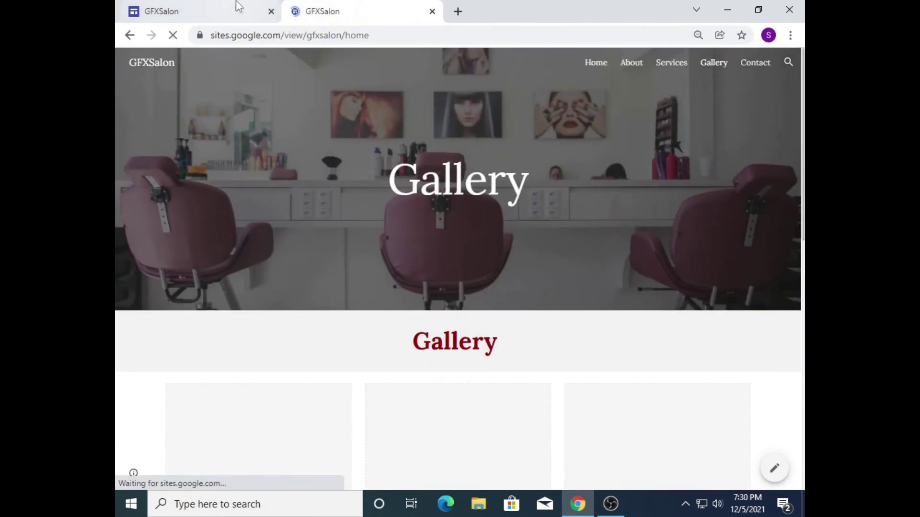
click(201, 11)
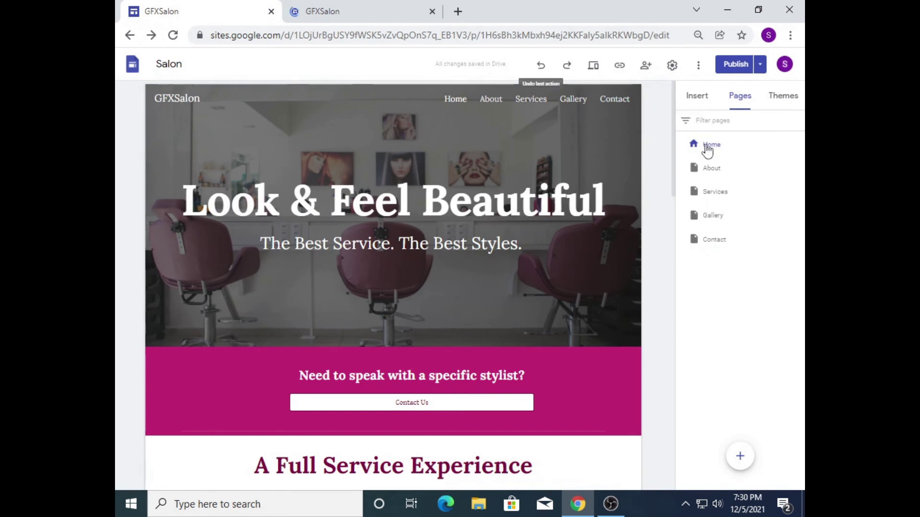
Step: Return to the Google Sites home and look over the newest Salon site's options menu
click(699, 104)
click(136, 70)
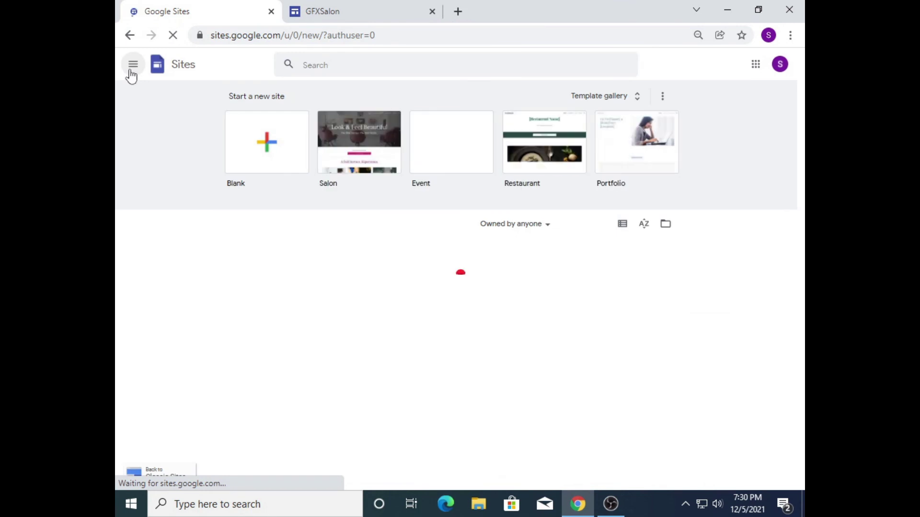
mouse_move(802, 246)
mouse_down()
mouse_move(803, 327)
mouse_move(804, 244)
mouse_up()
click(239, 139)
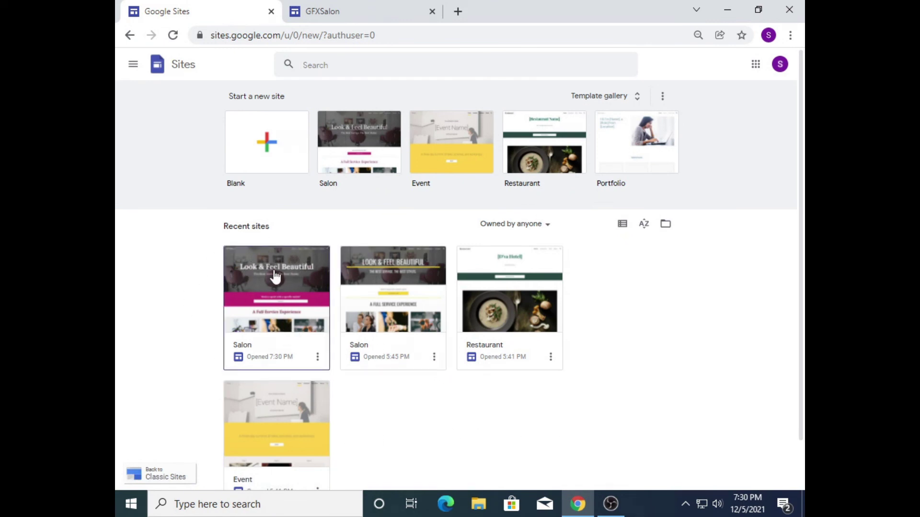
click(317, 357)
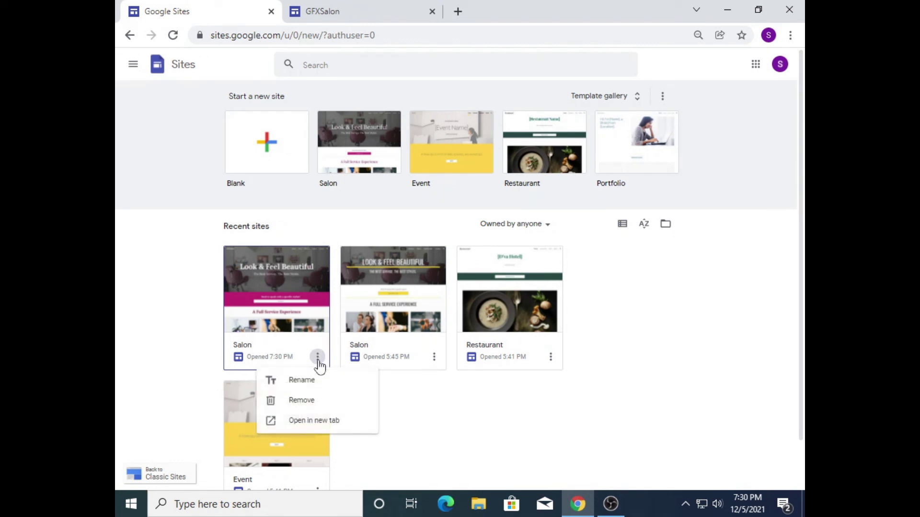
click(317, 360)
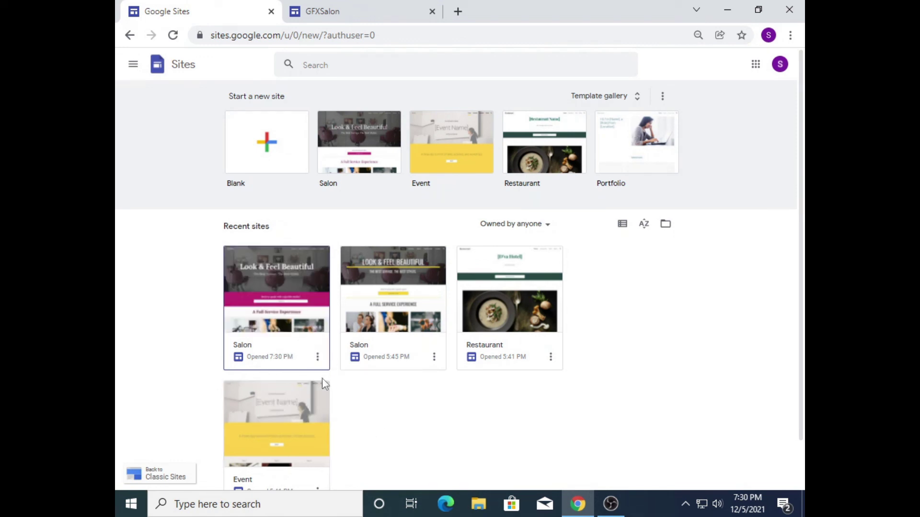
click(318, 360)
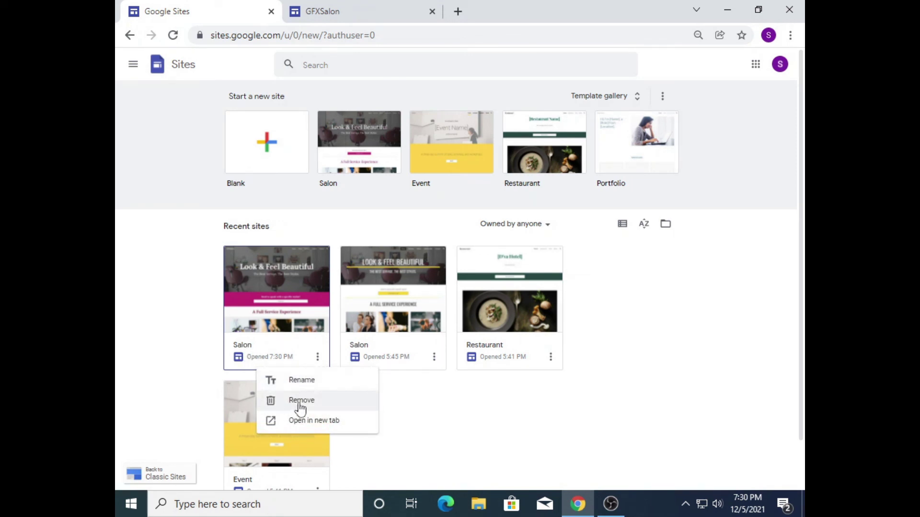
click(550, 443)
Step: Move the Restaurant site to trash, reopen the newest Salon site, and close the extra tab
click(550, 357)
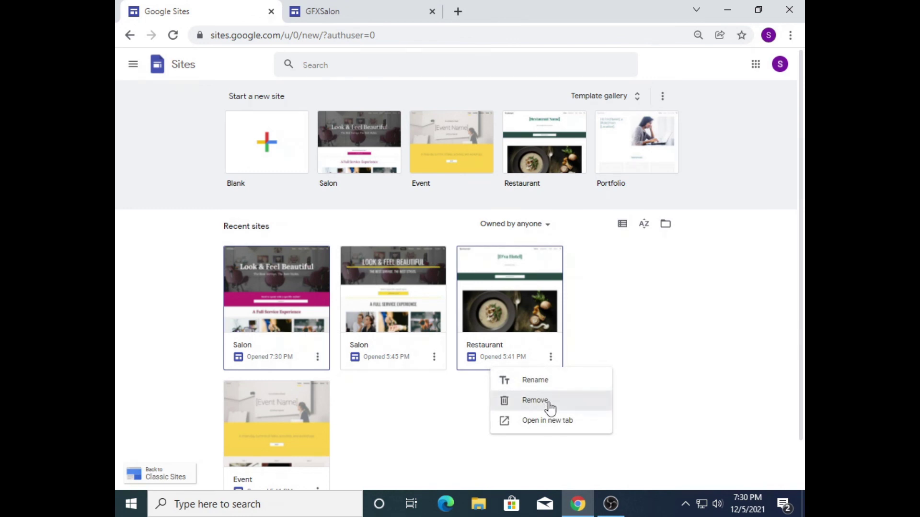
click(549, 407)
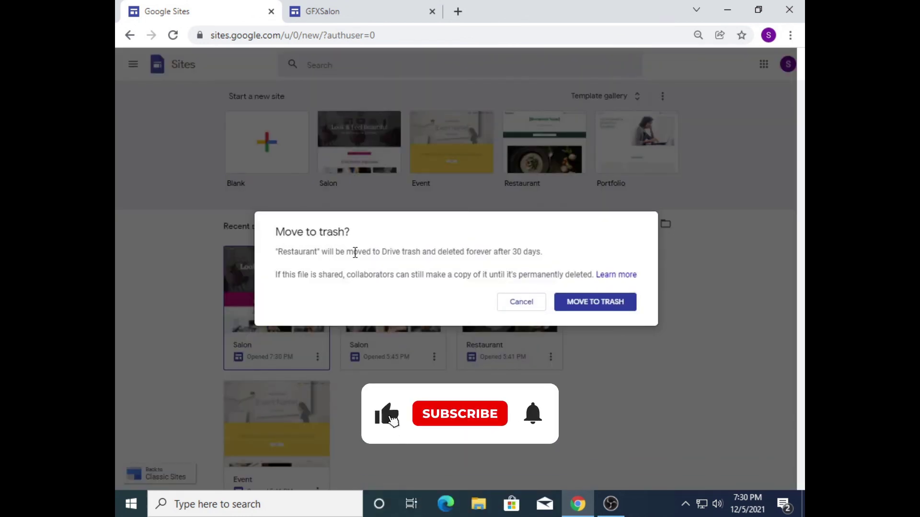
click(619, 305)
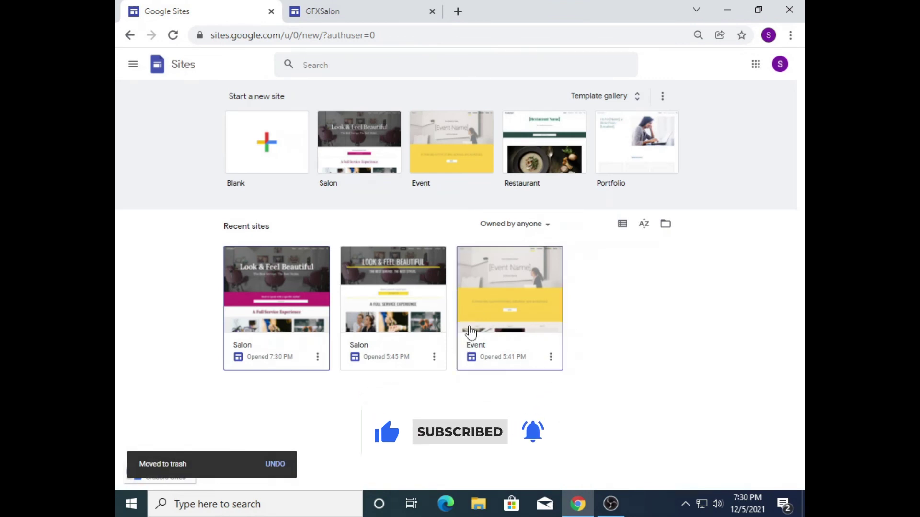
click(317, 357)
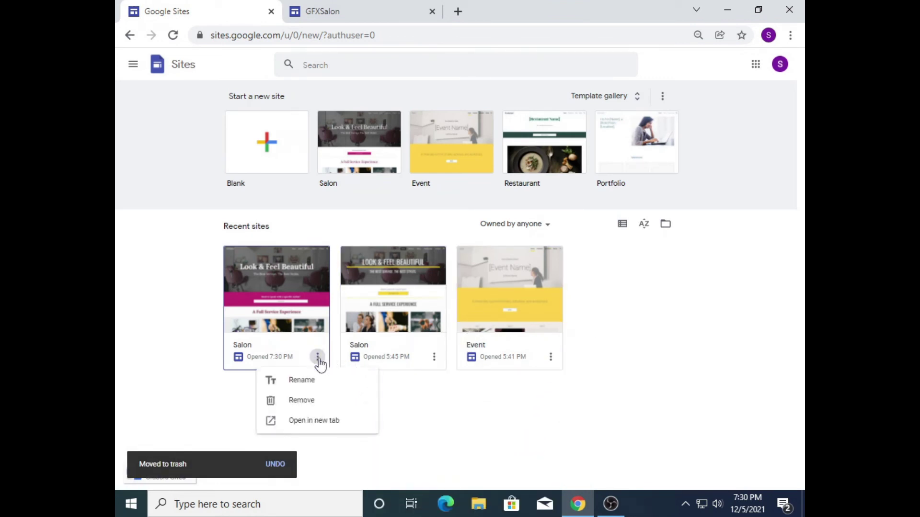
click(318, 426)
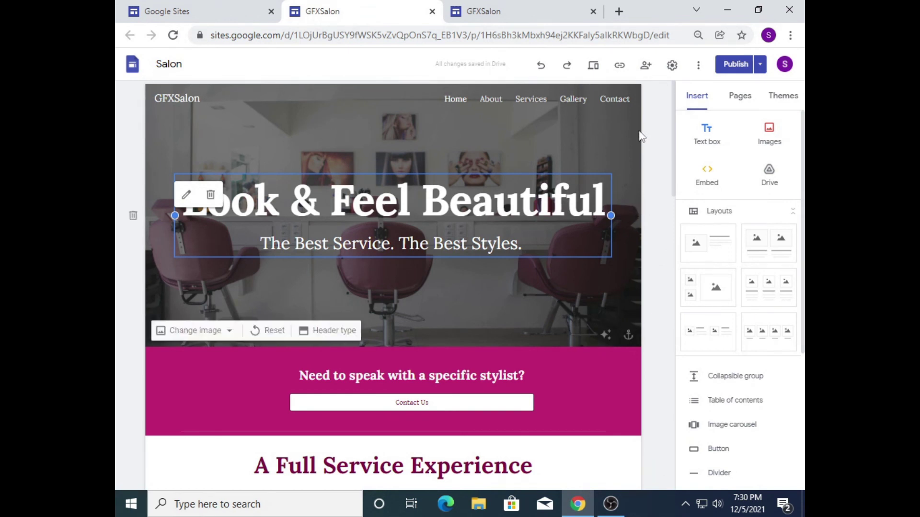
click(432, 12)
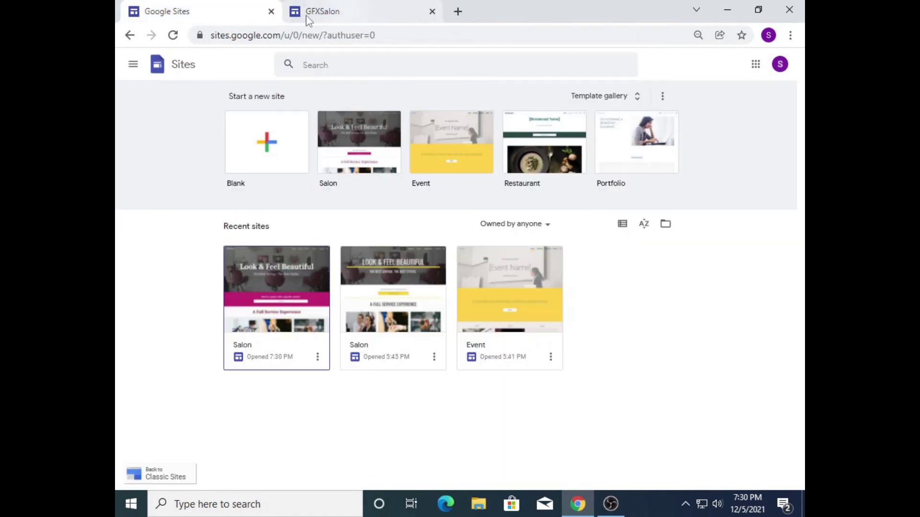